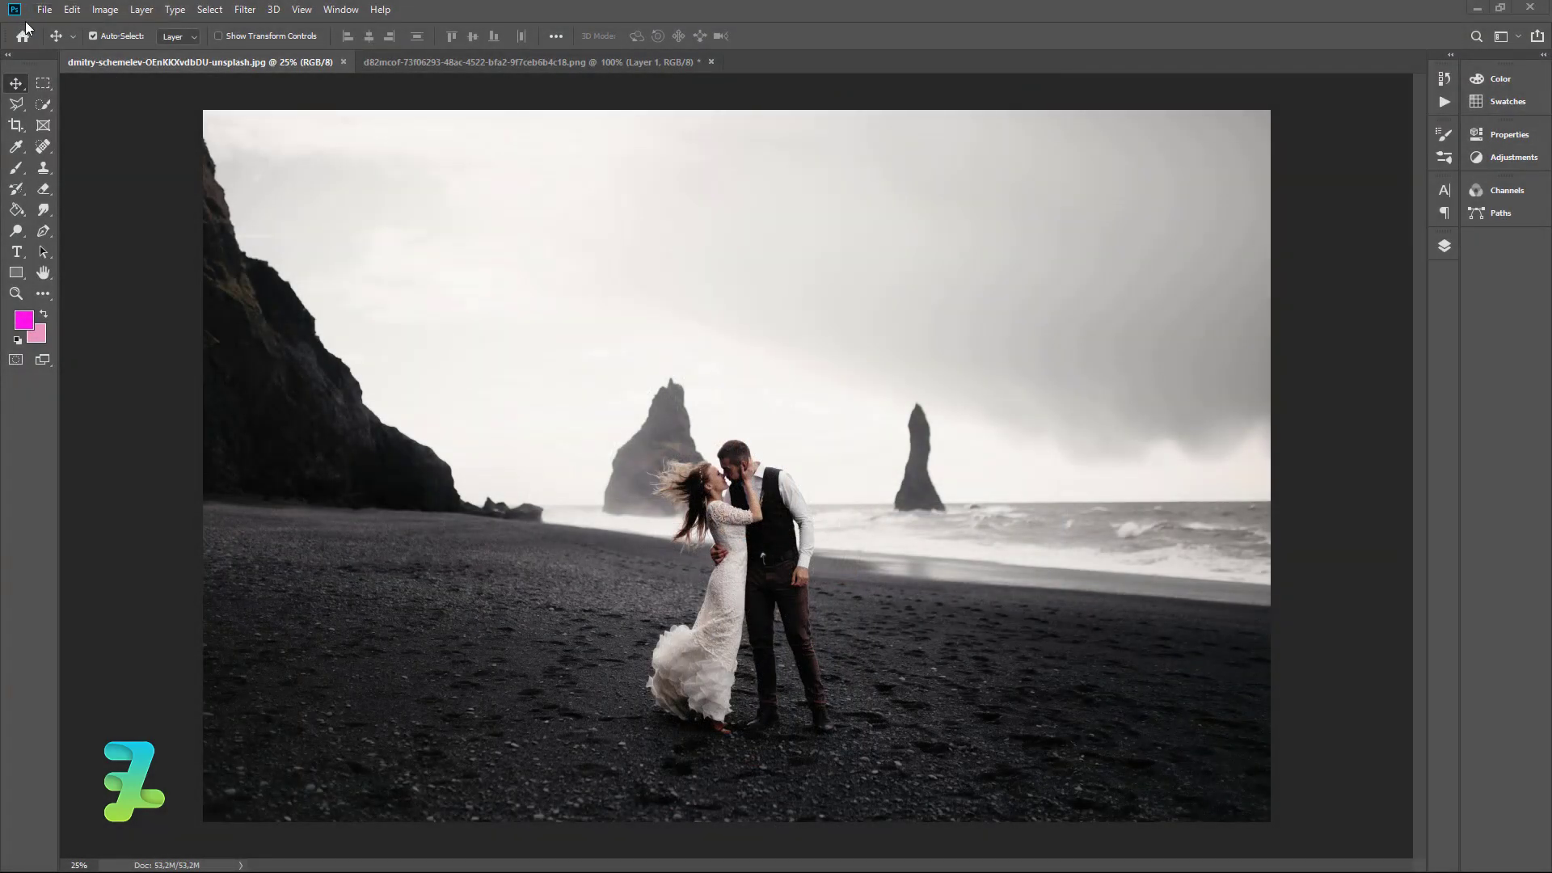
Start a new document with width 720, height 1080 px and resolution 300 pixels/inch.
{"action": "left_click", "coordinate": [44, 9]}
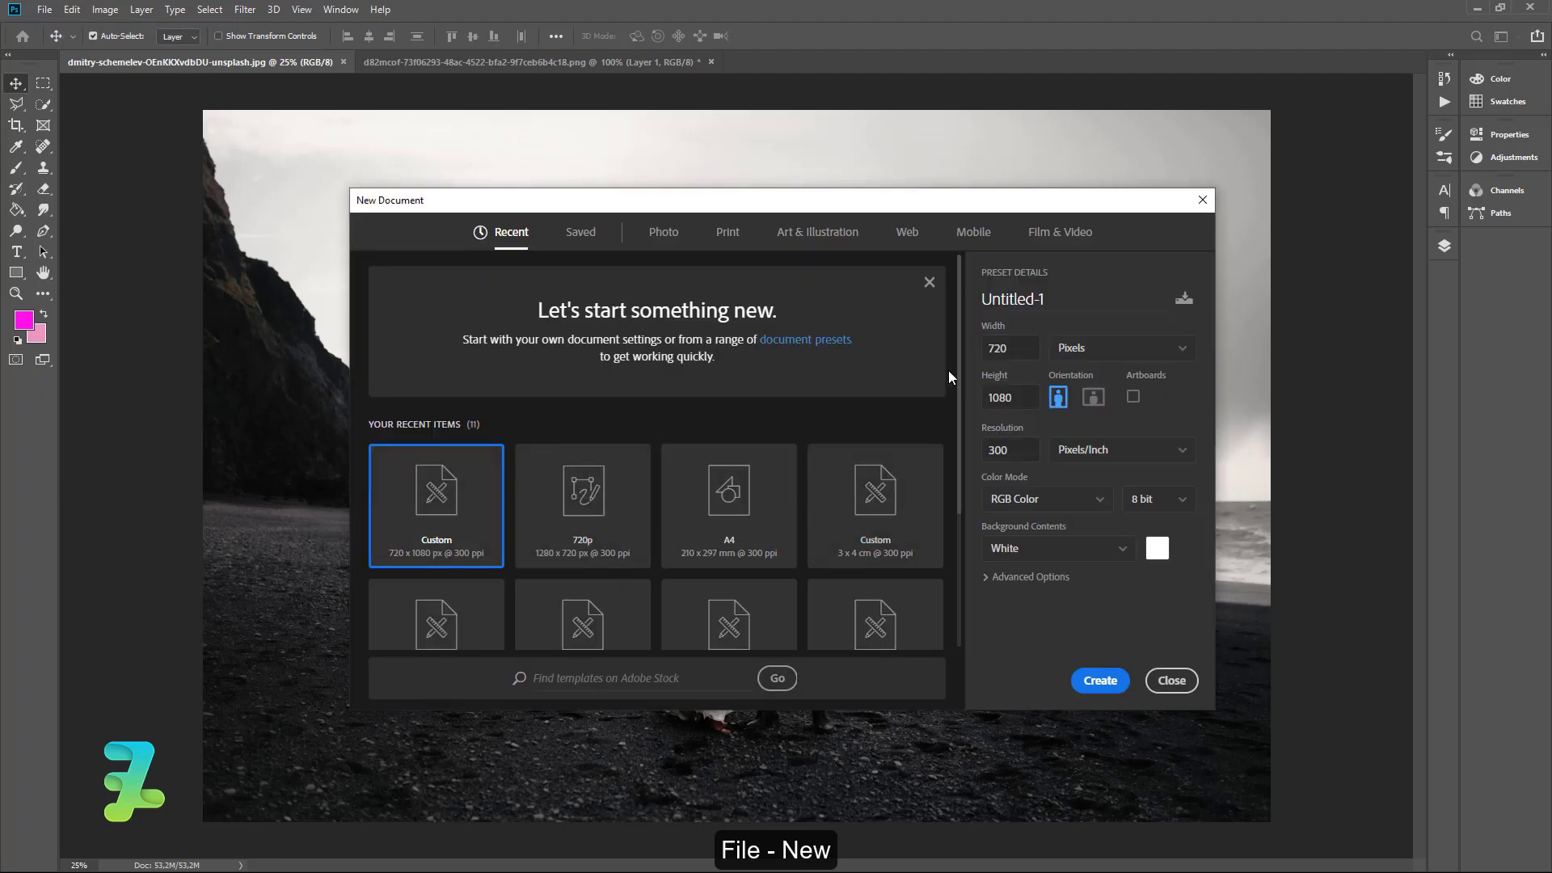
{"action": "double_click", "coordinate": [1015, 346]}
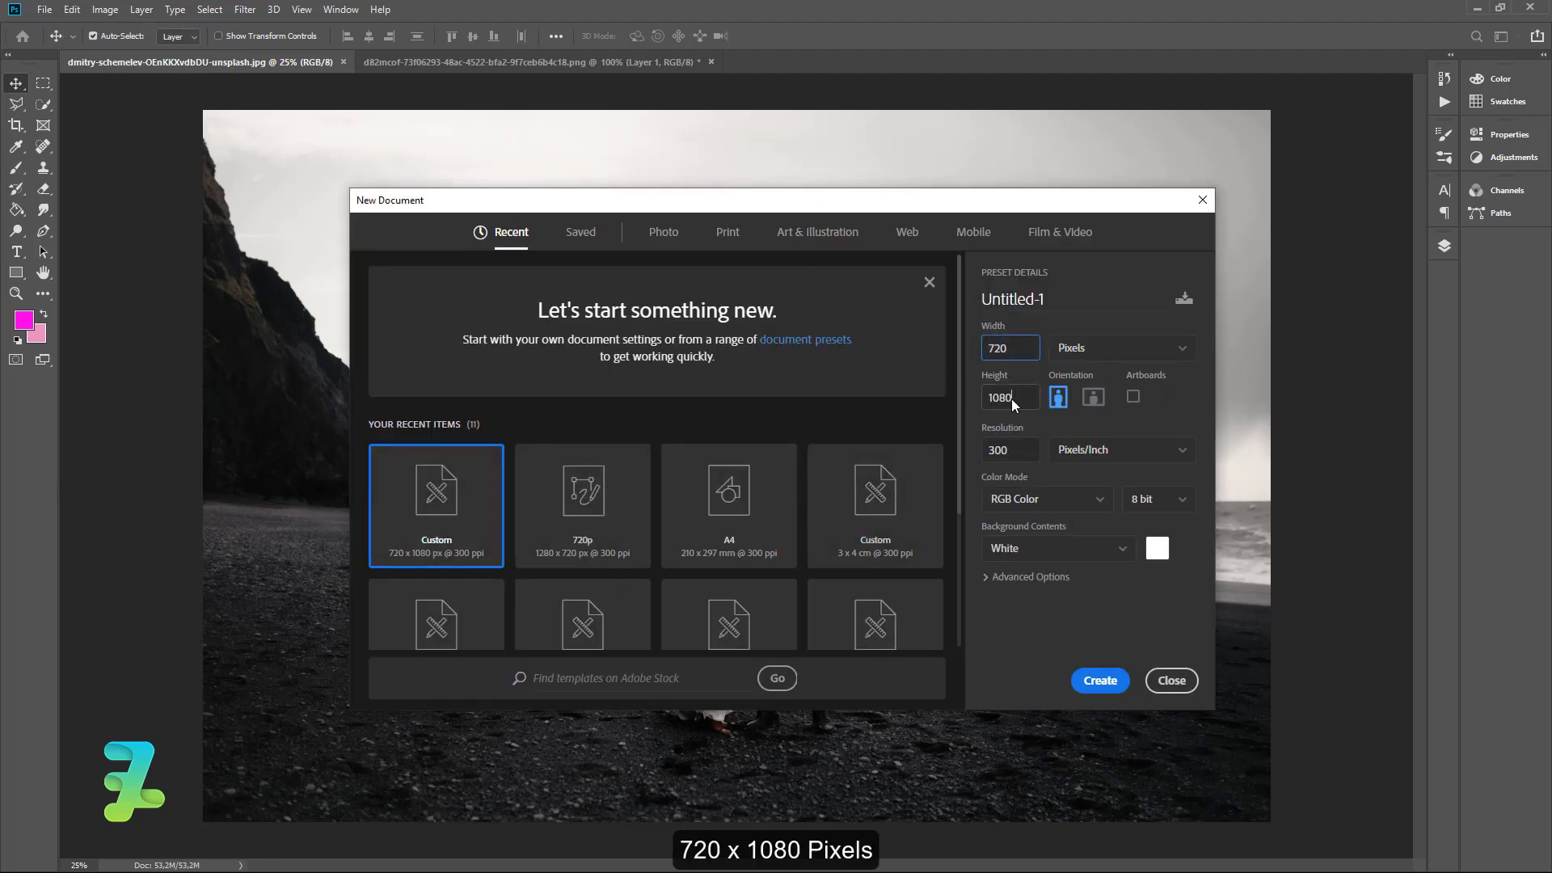
{"action": "double_click", "coordinate": [1015, 398]}
{"action": "double_click", "coordinate": [999, 449]}
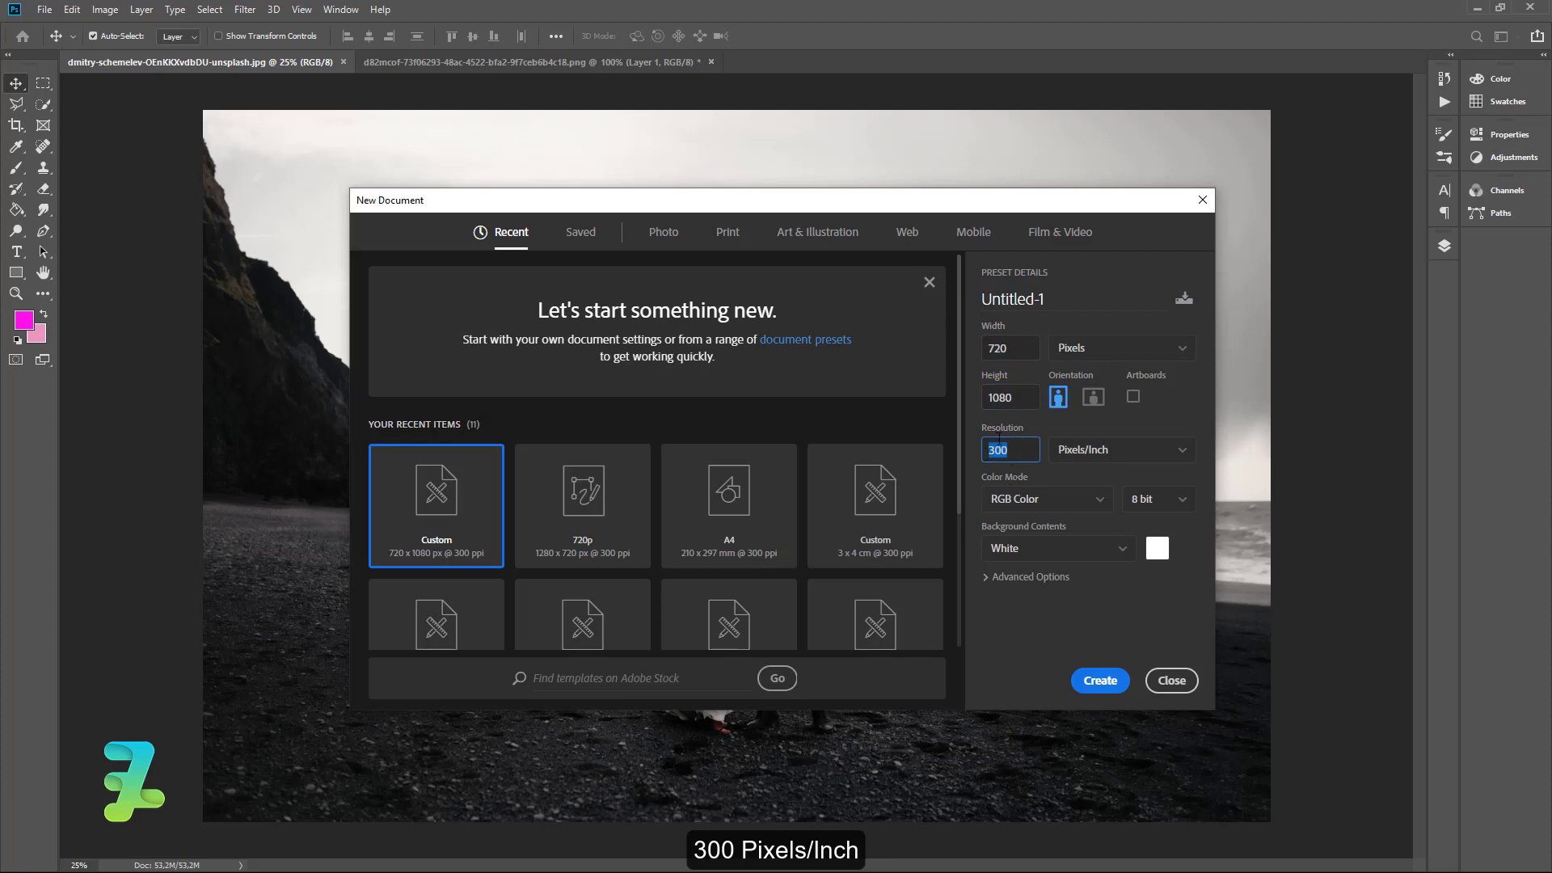
Create the 720 × 1080 document and drag the beach photo into it as Layer 1.
{"action": "left_click", "coordinate": [1083, 682]}
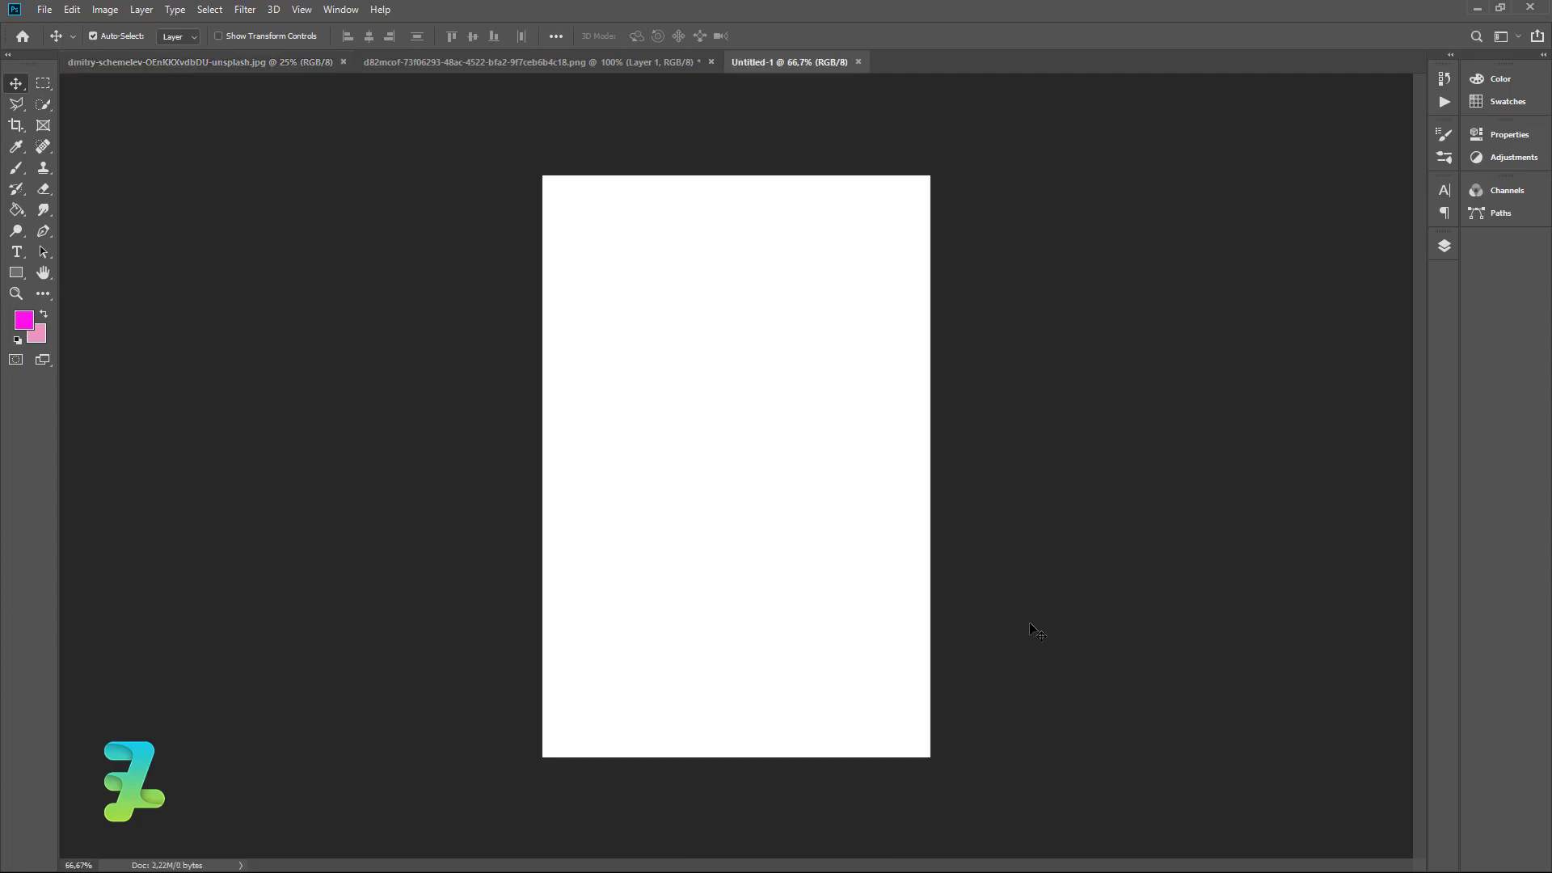
{"action": "left_click", "coordinate": [273, 66]}
{"action": "right_click", "coordinate": [273, 66]}
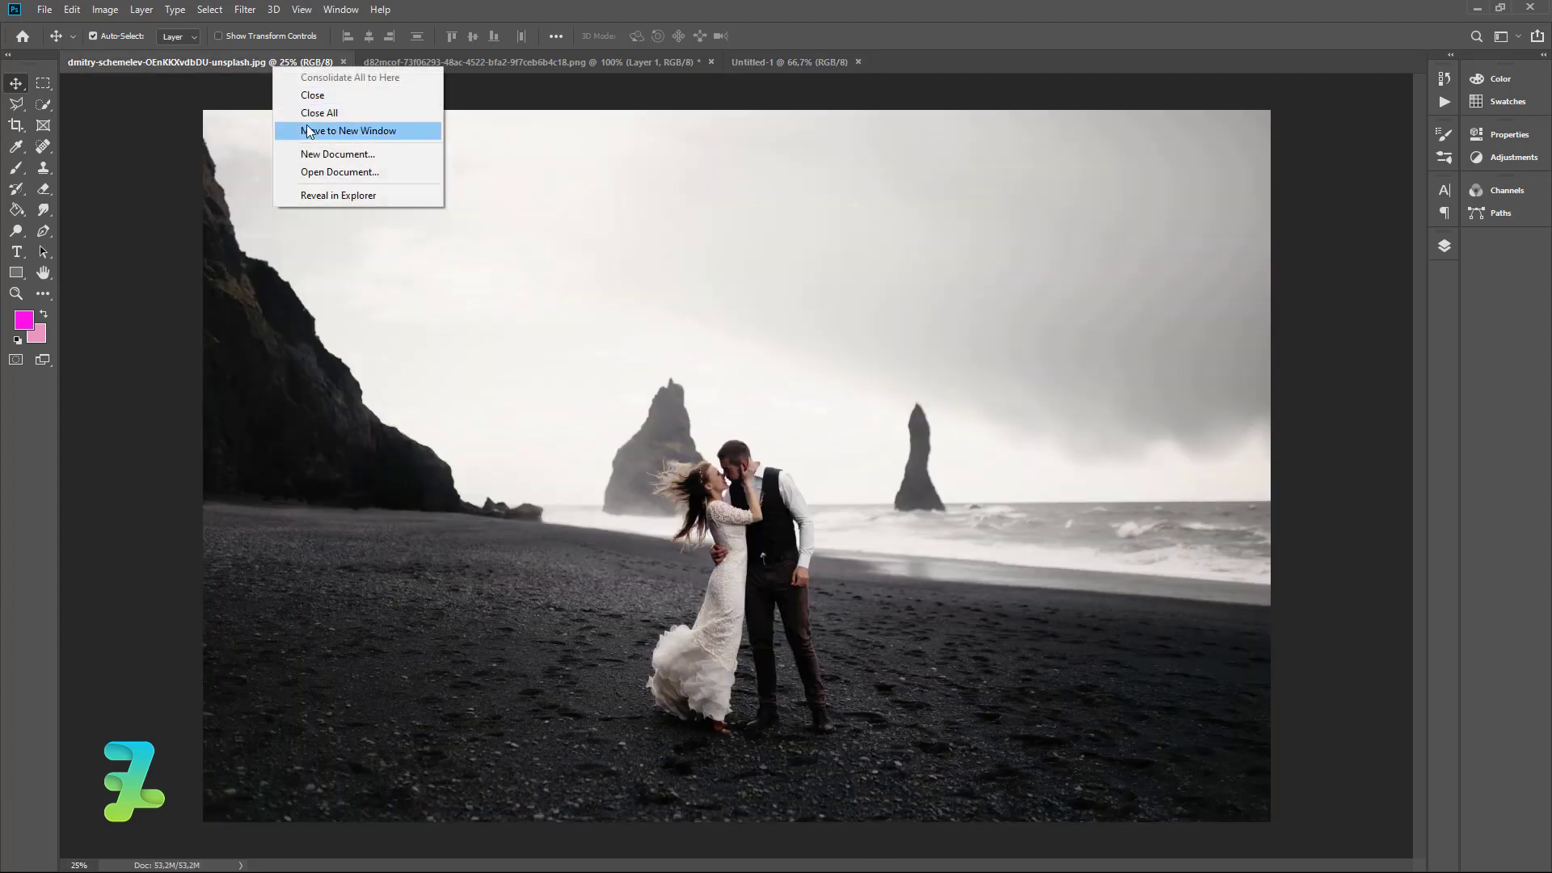
{"action": "left_click", "coordinate": [307, 131]}
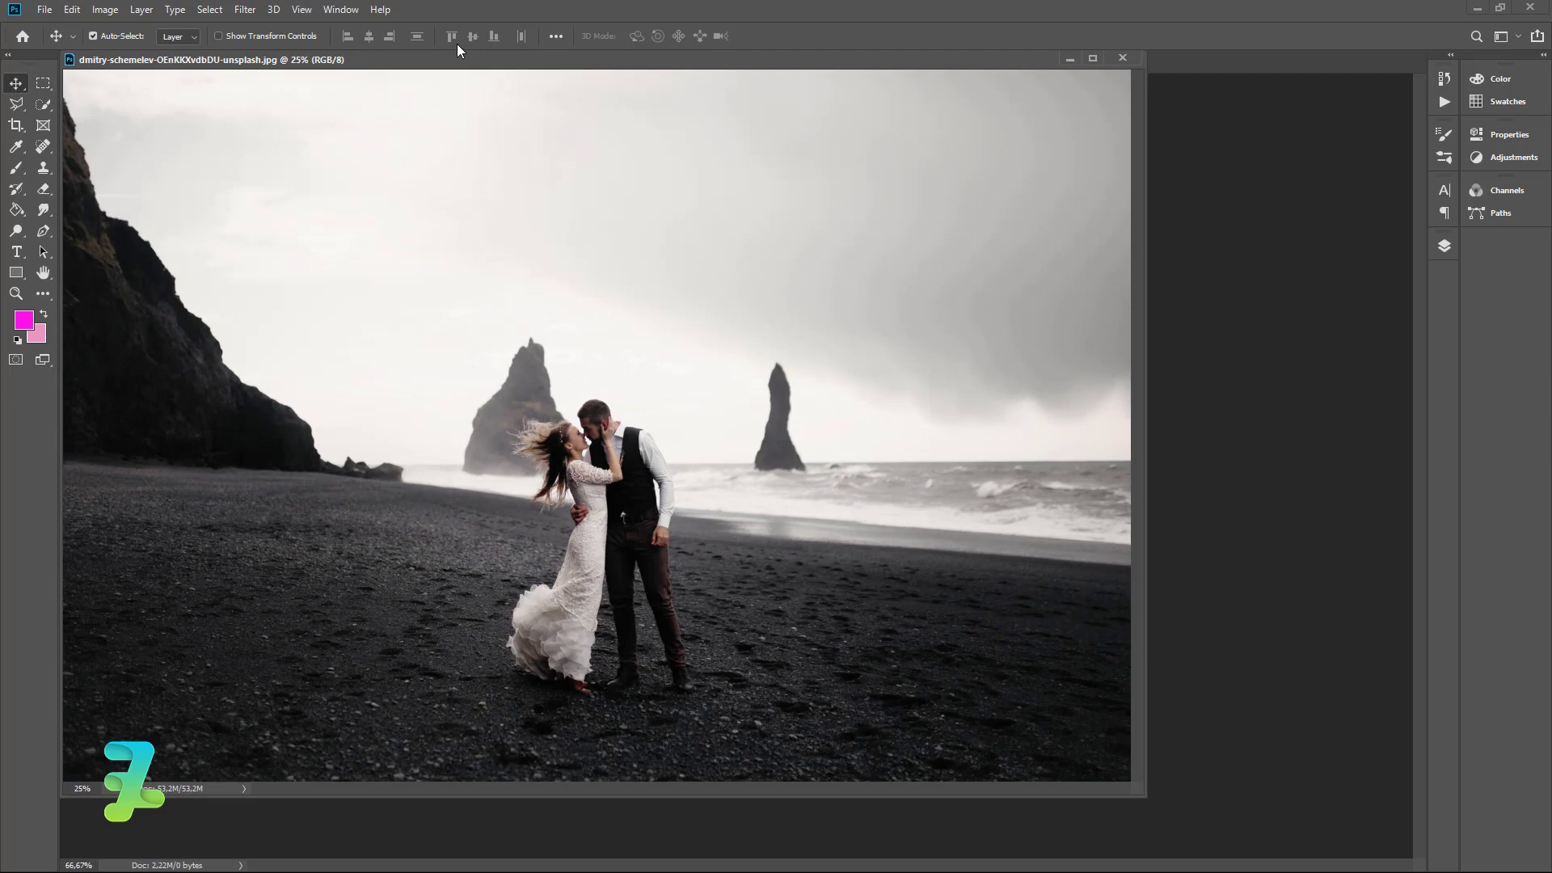
{"action": "left_click_drag", "start_coordinate": [485, 60], "coordinate": [1141, 207]}
{"action": "left_click_drag", "start_coordinate": [1127, 350], "coordinate": [679, 329]}
{"action": "left_click_drag", "start_coordinate": [1011, 212], "coordinate": [452, 205]}
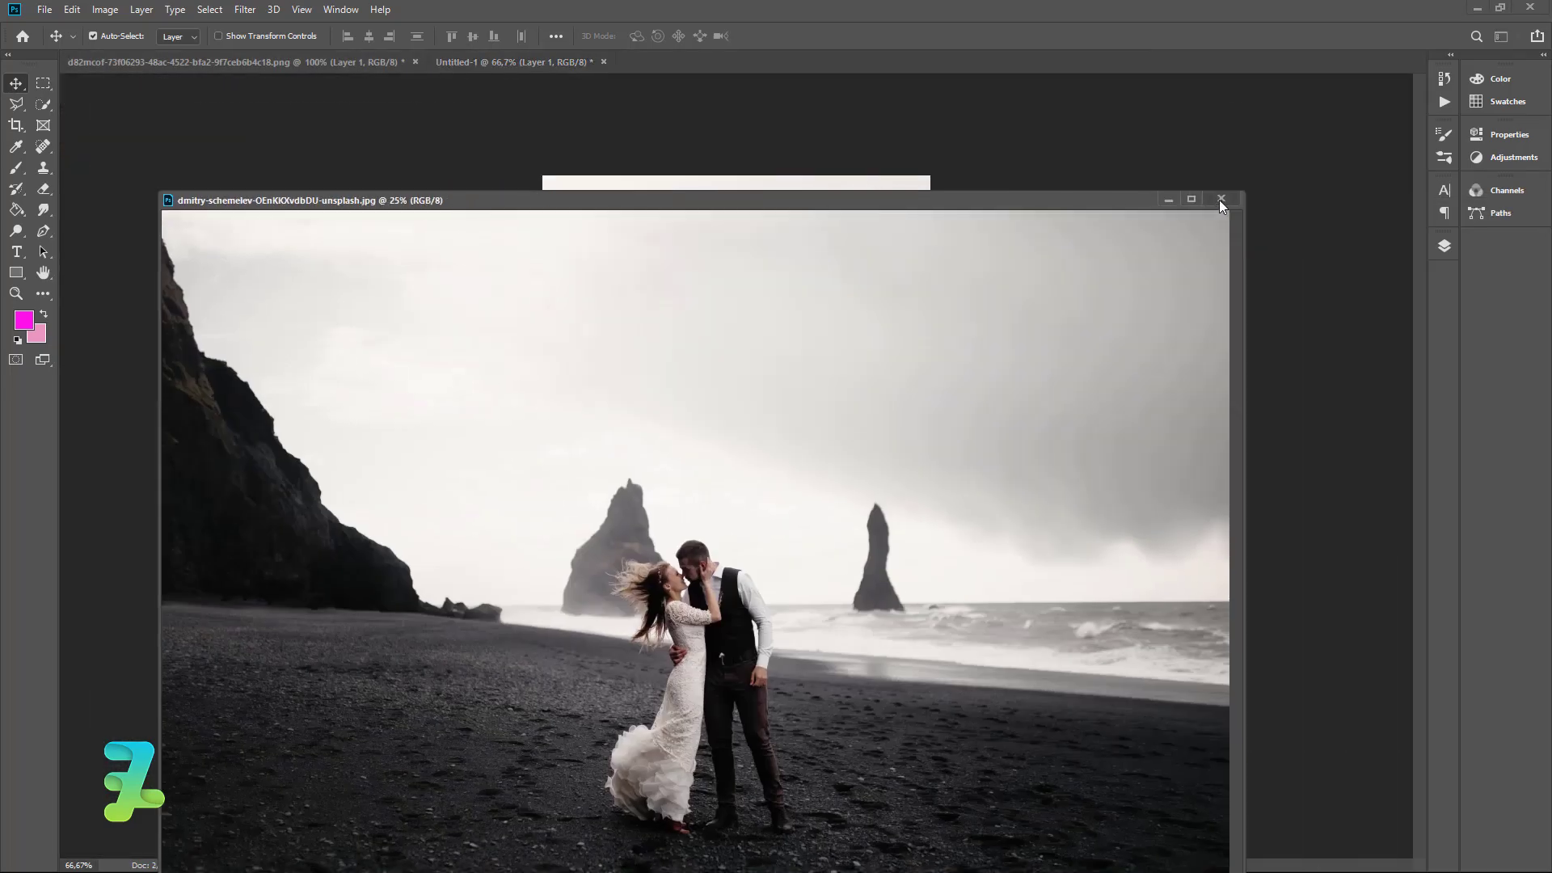
{"action": "left_click", "coordinate": [1220, 199]}
Free-transform the photo layer, scaling it down and moving it onto the canvas.
{"action": "key", "text": "ctrl+minus"}
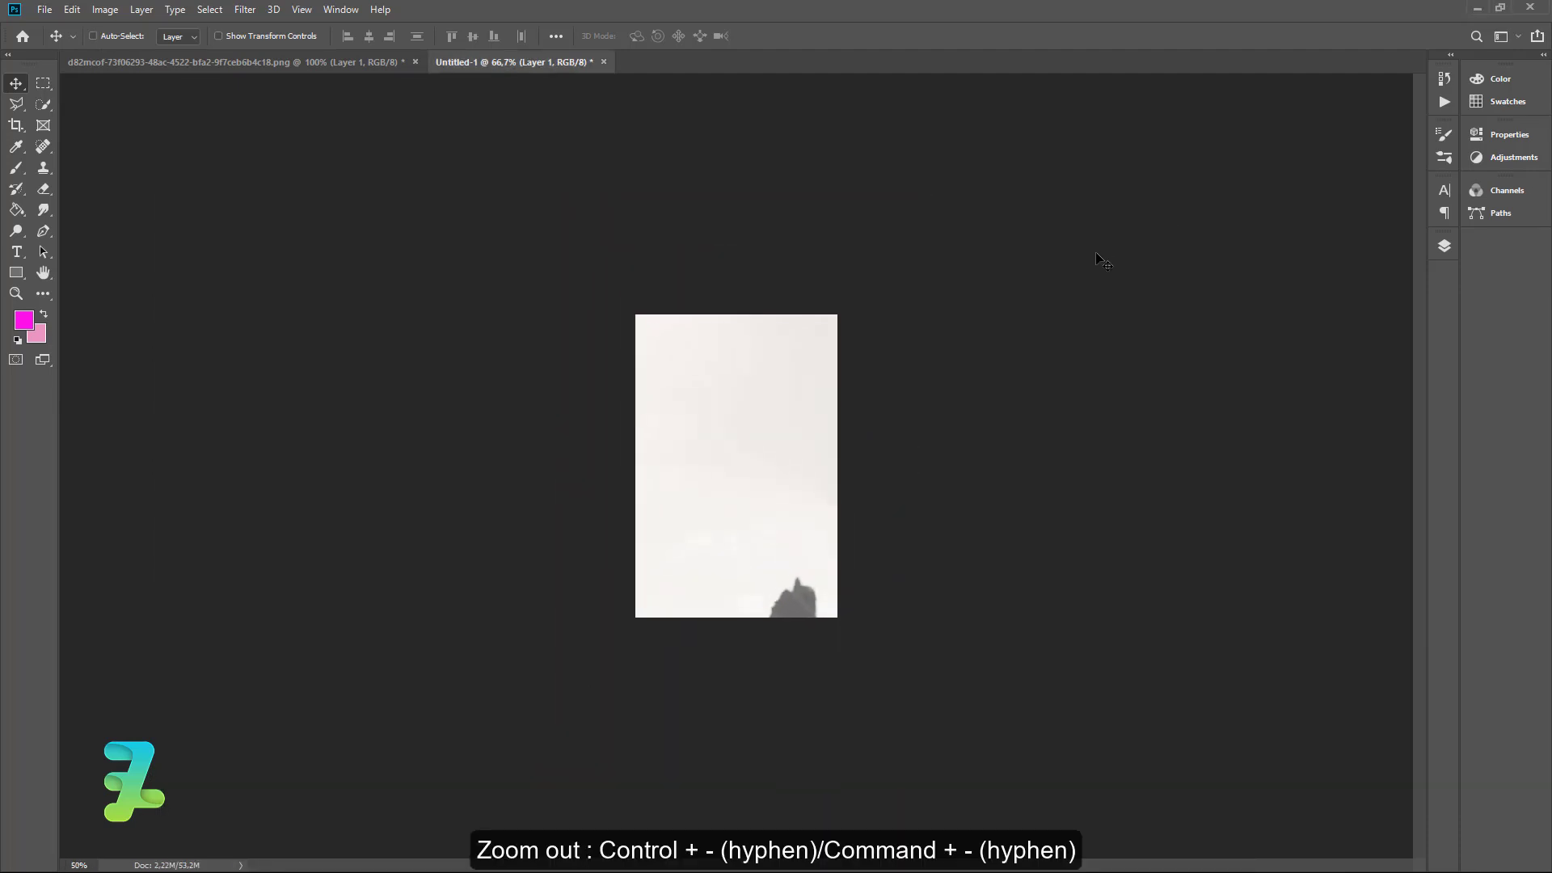
{"action": "key", "text": "ctrl+minus"}
{"action": "key", "text": "ctrl+minus"}
{"action": "key", "text": "ctrl+minus"}
{"action": "key", "text": "ctrl+t"}
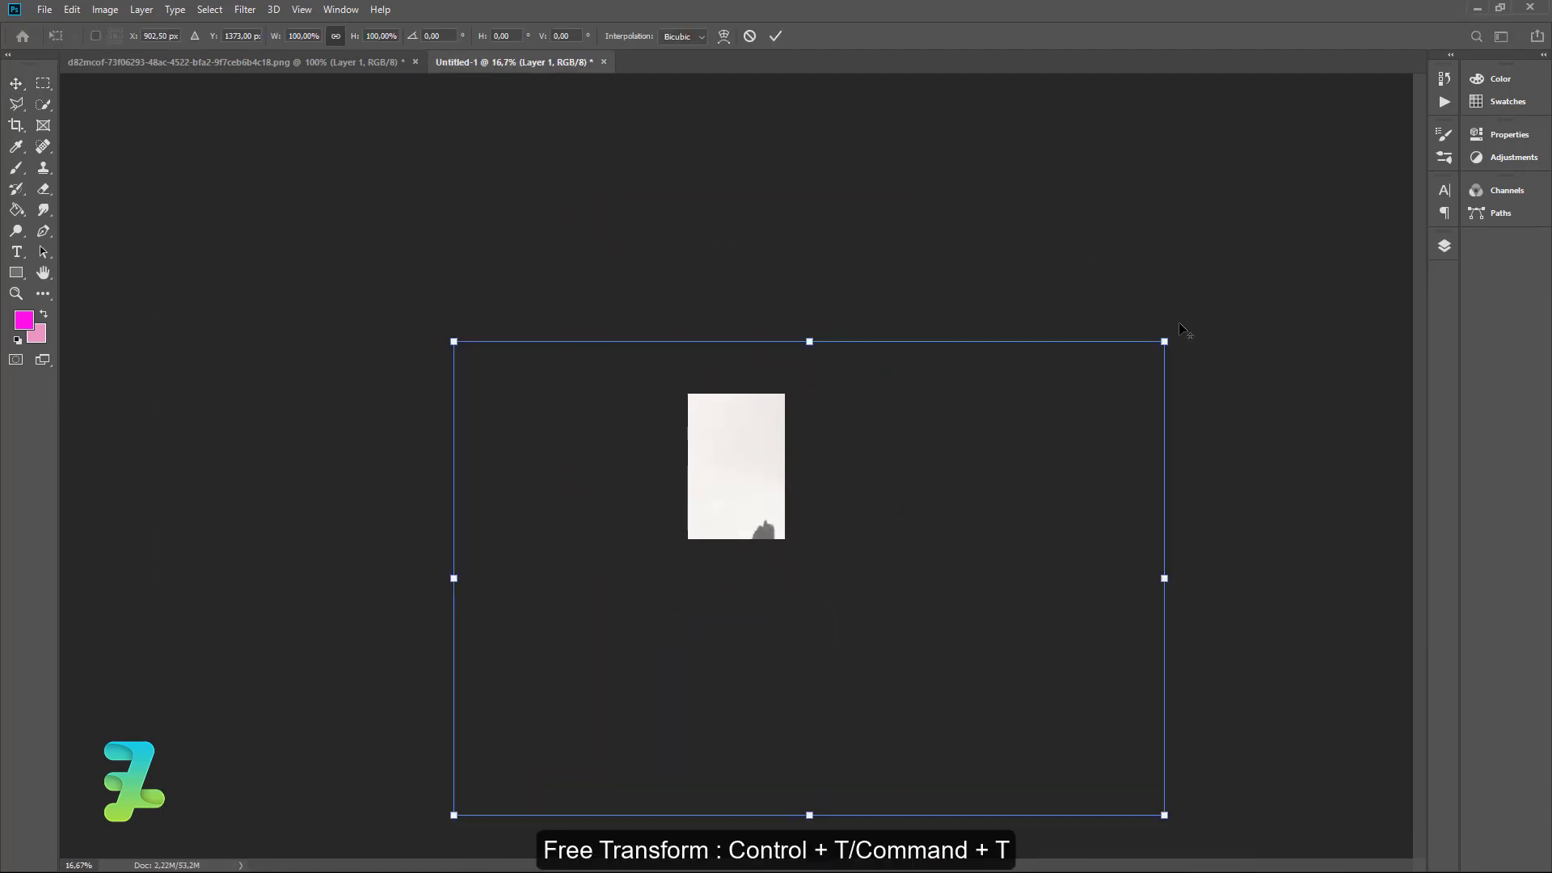
{"action": "left_click_drag", "start_coordinate": [1164, 341], "coordinate": [987, 454]}
{"action": "left_click_drag", "start_coordinate": [878, 566], "coordinate": [800, 443]}
{"action": "left_click_drag", "start_coordinate": [906, 331], "coordinate": [862, 356]}
{"action": "left_click_drag", "start_coordinate": [802, 400], "coordinate": [846, 384]}
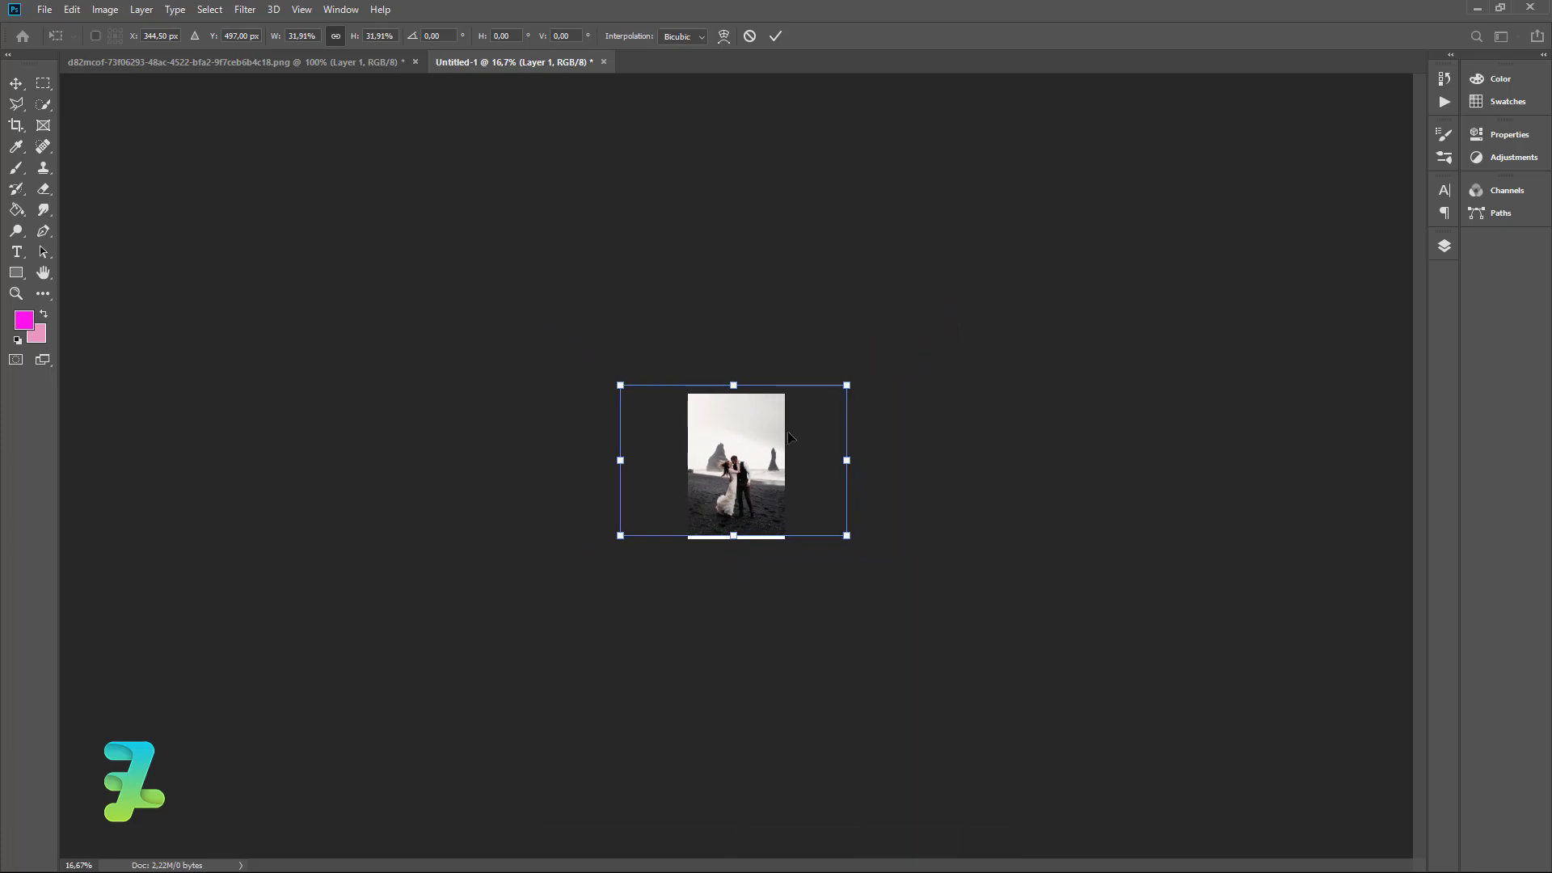
{"action": "left_click_drag", "start_coordinate": [789, 438], "coordinate": [788, 444]}
Fine-tune the photo to about 31% so the couple fills the frame, and commit.
{"action": "key", "text": "ctrl+plus"}
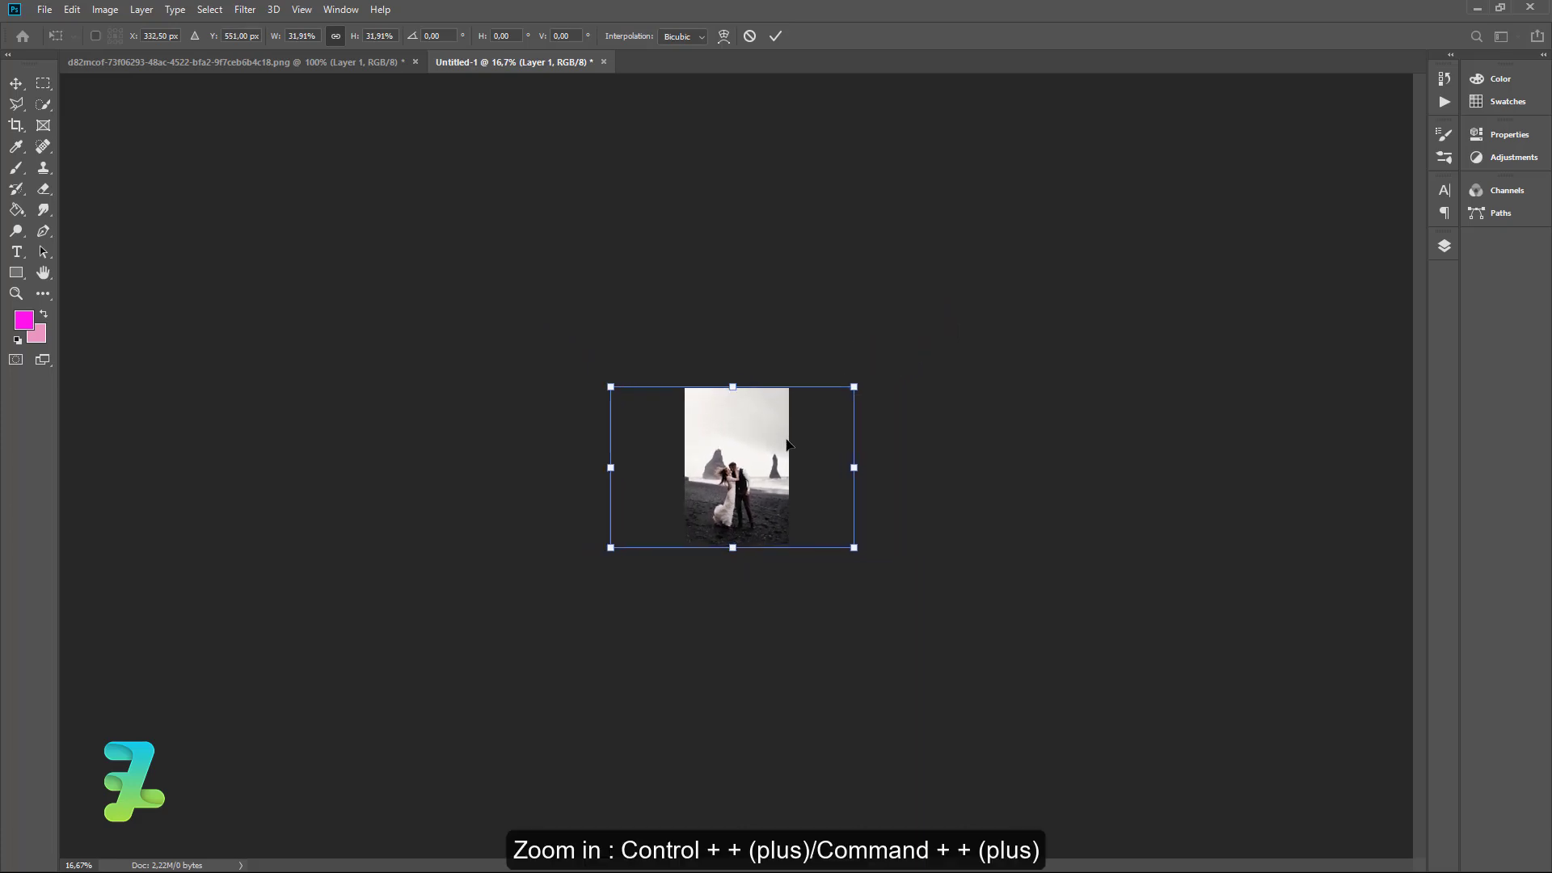
{"action": "key", "text": "ctrl+plus"}
{"action": "key", "text": "ctrl+plus"}
{"action": "key", "text": "ctrl+plus"}
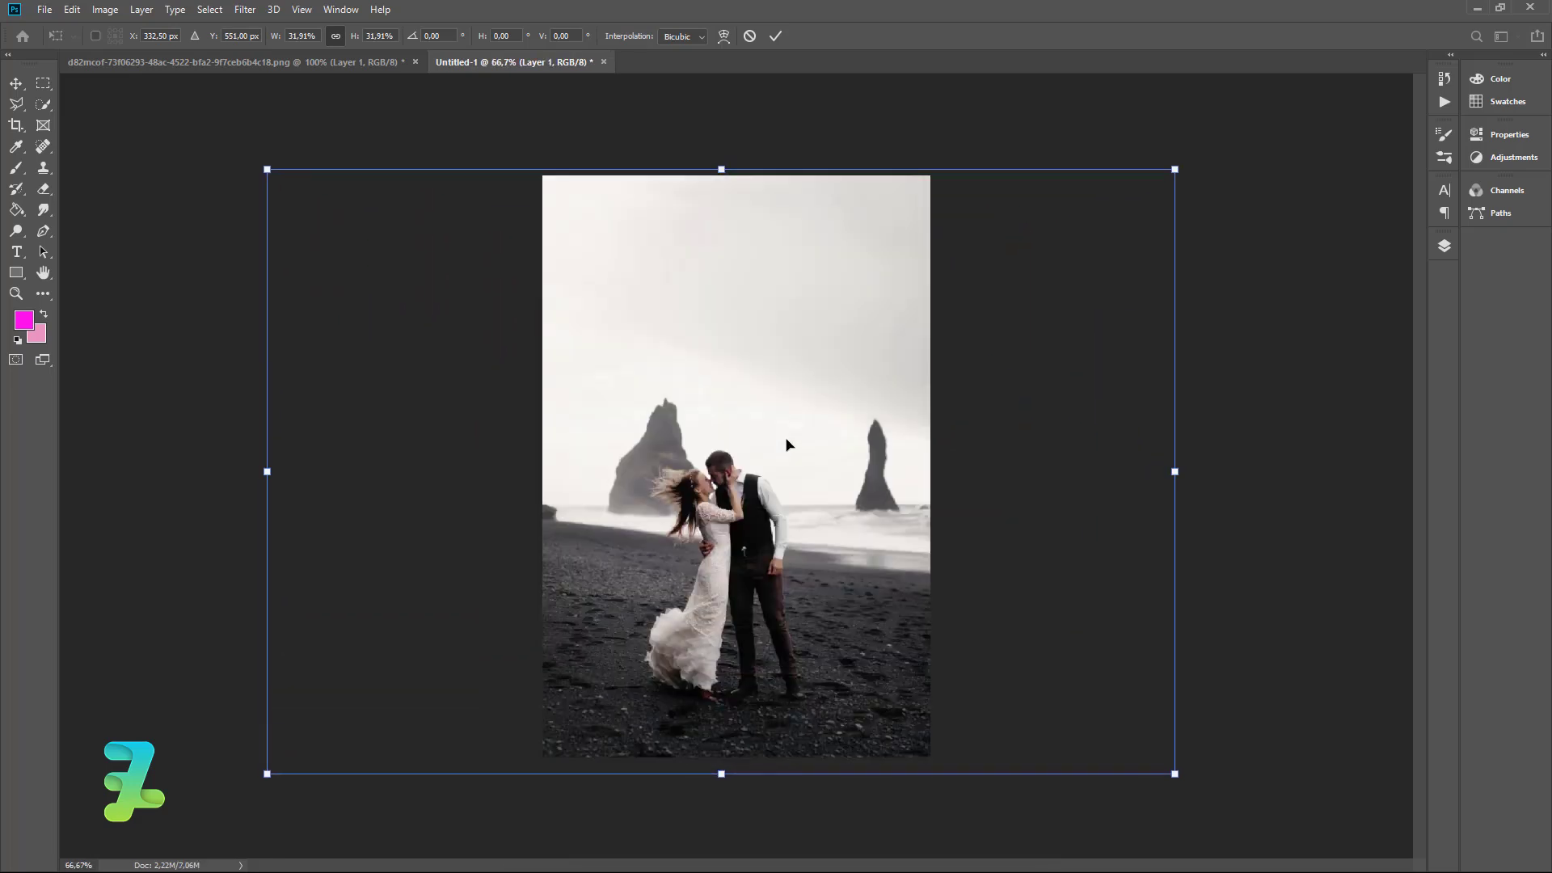
{"action": "left_click_drag", "start_coordinate": [1173, 774], "coordinate": [1148, 757]}
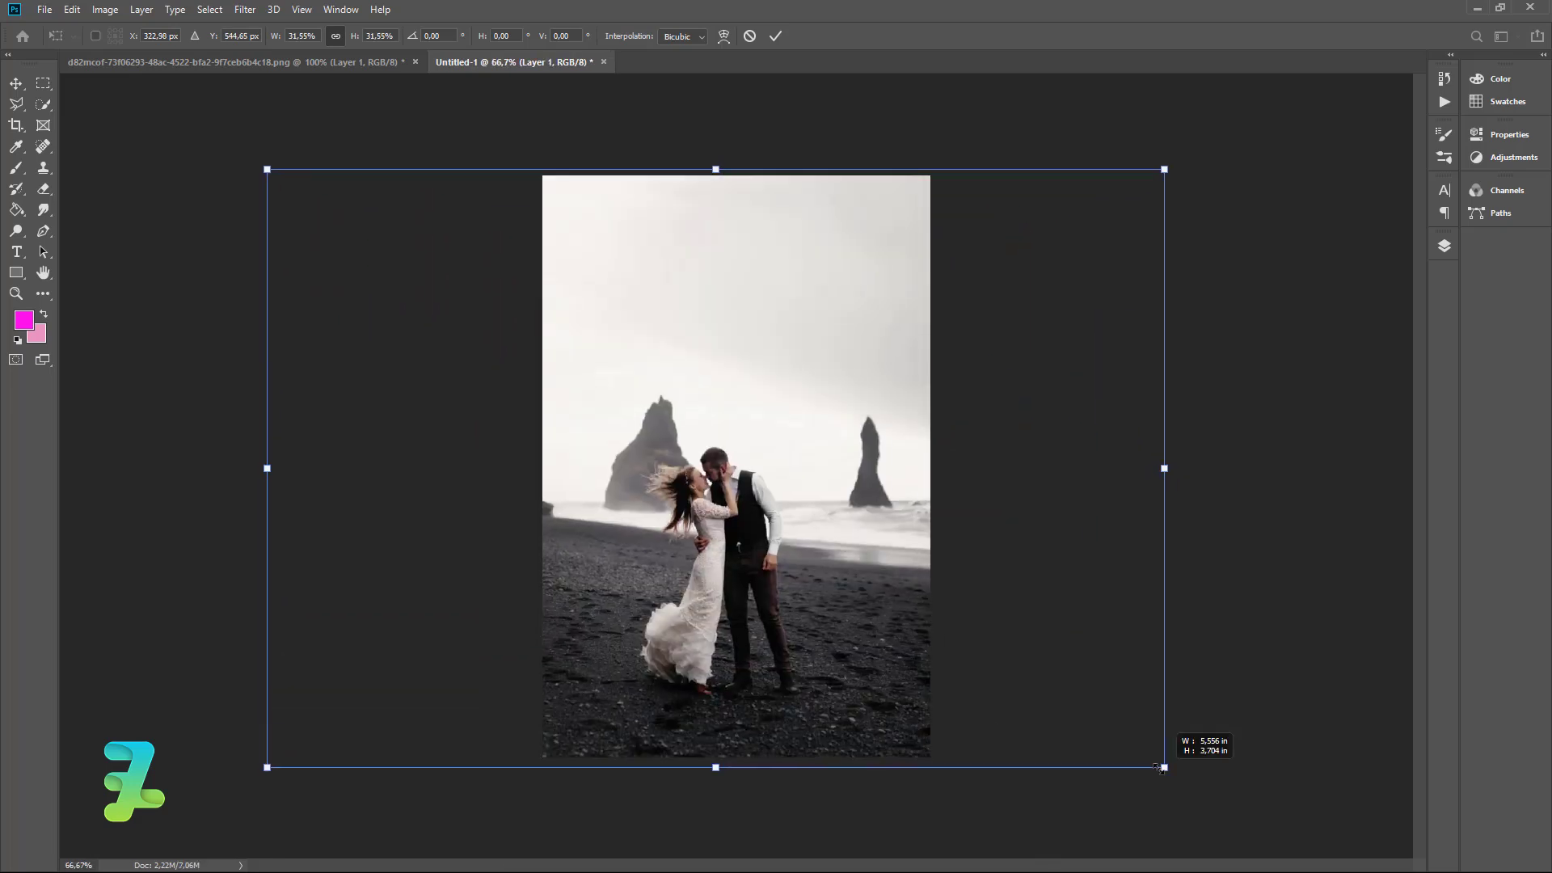
{"action": "left_click_drag", "start_coordinate": [866, 563], "coordinate": [868, 563]}
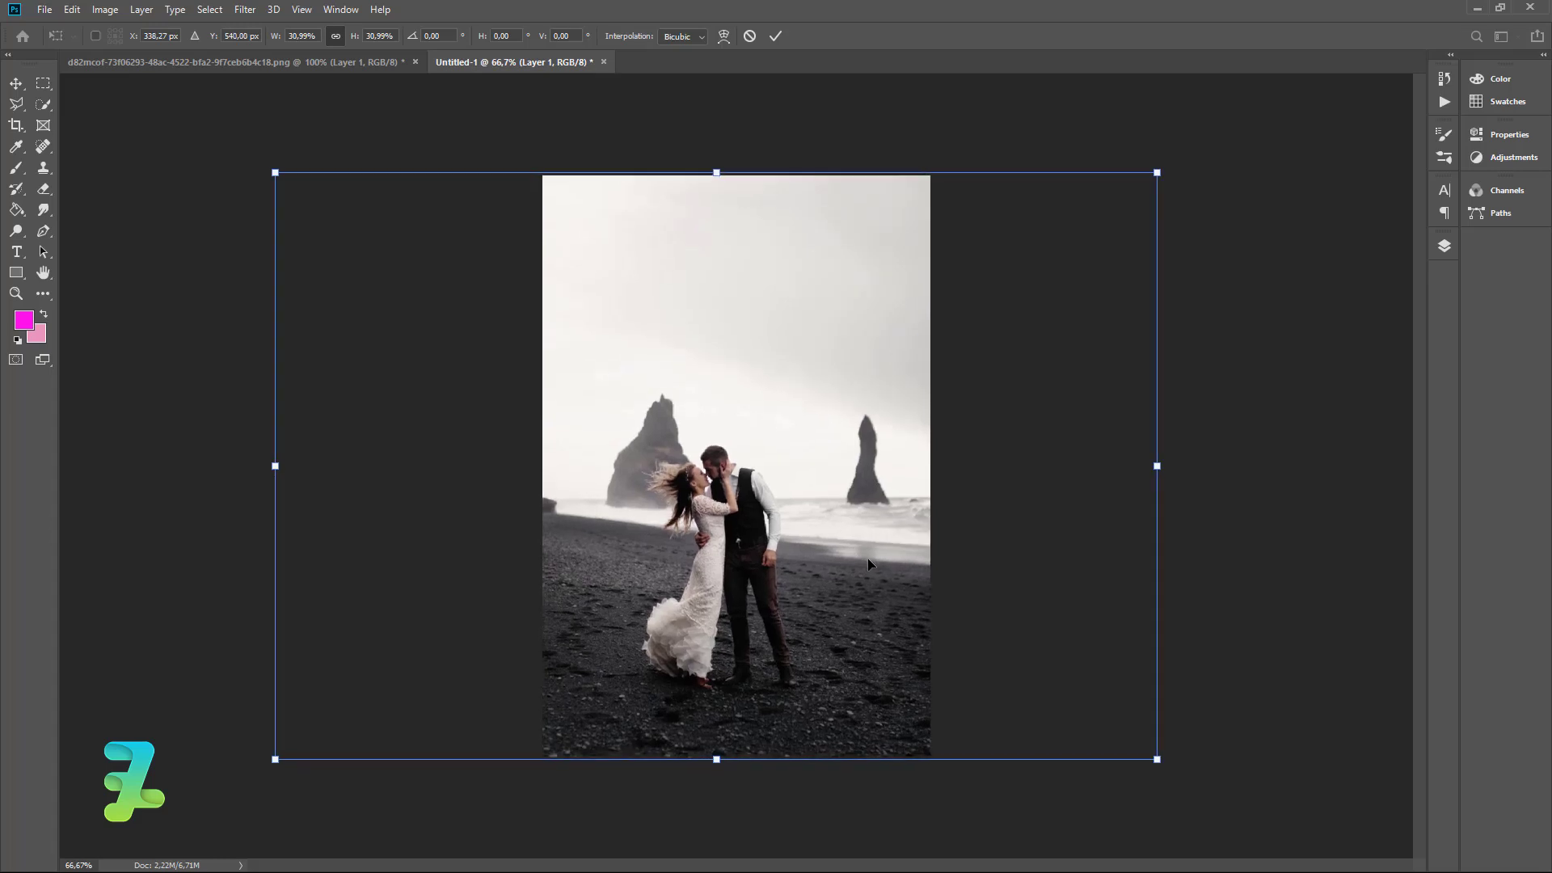
{"action": "key", "text": "Right"}
{"action": "key", "text": "Right"}
{"action": "key", "text": "Right"}
{"action": "key", "text": "Right"}
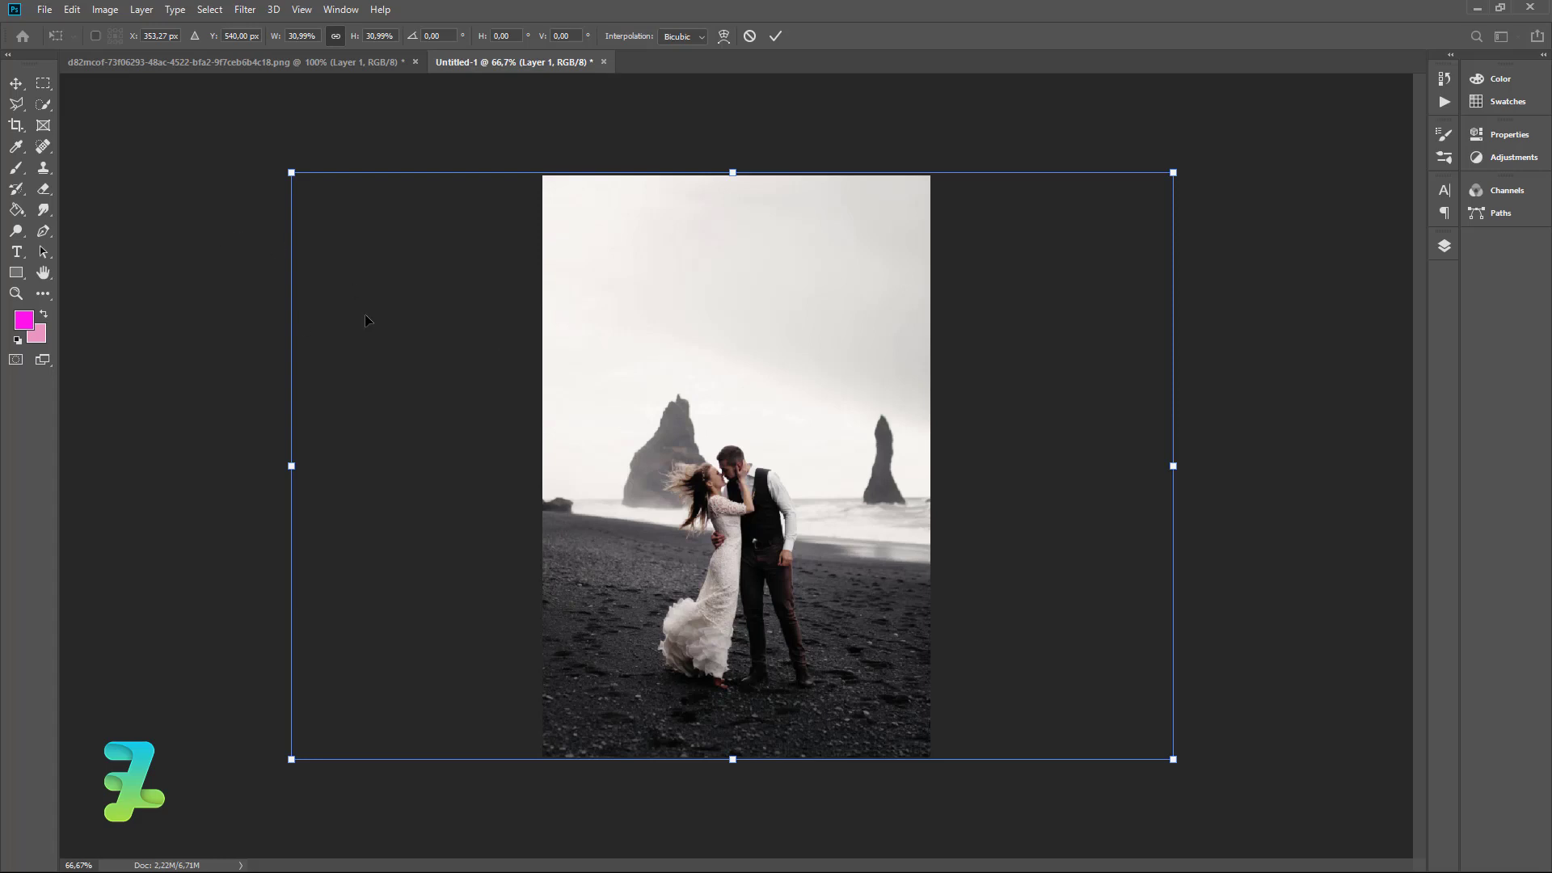
{"action": "key", "text": "Left"}
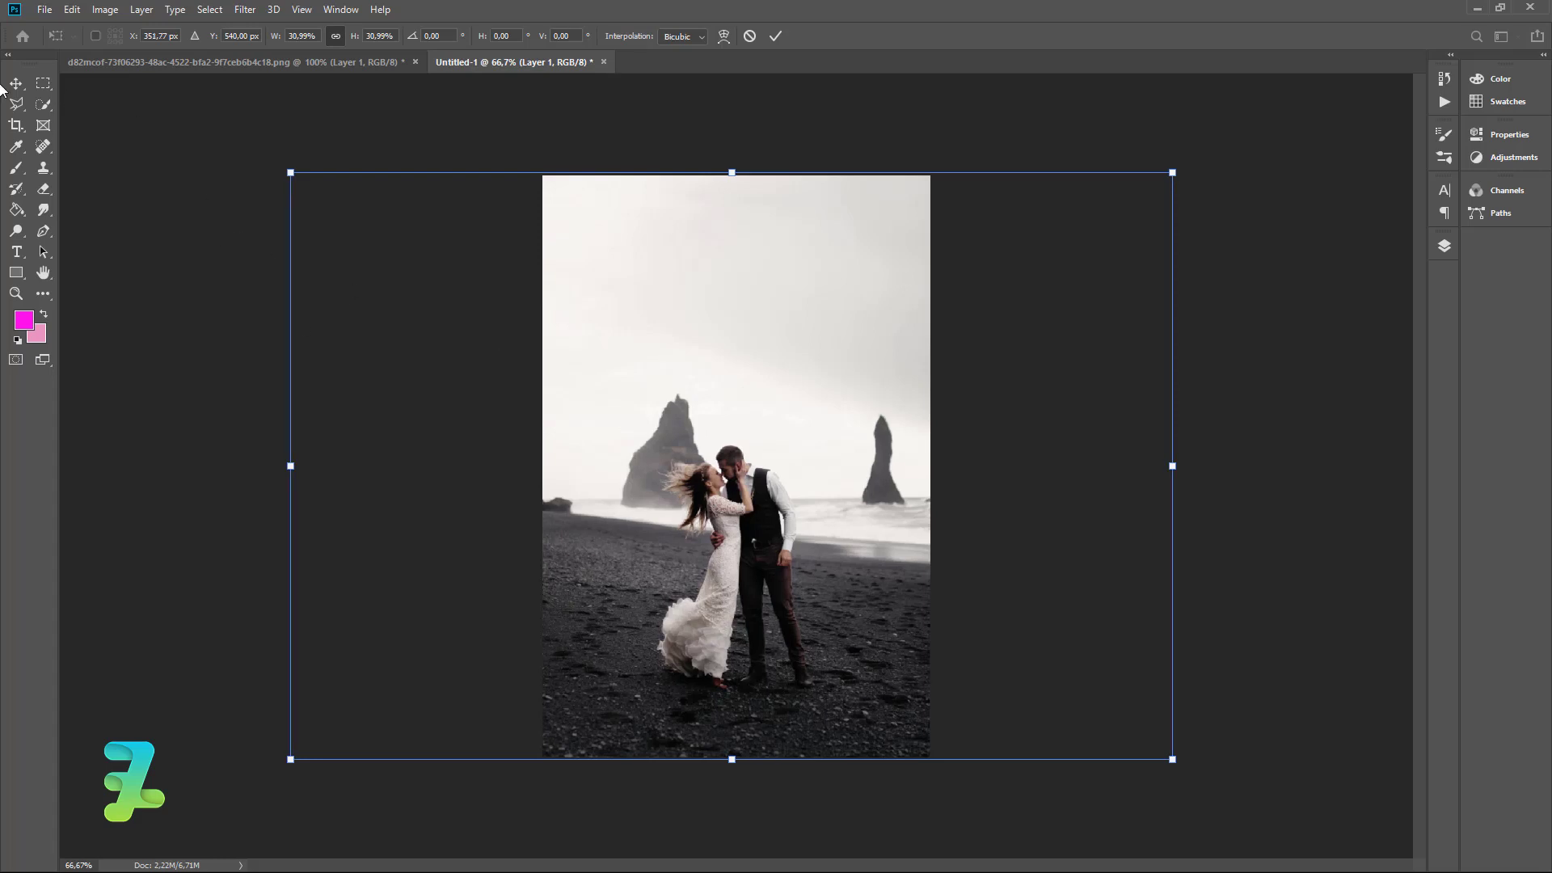
{"action": "key", "text": "Return"}
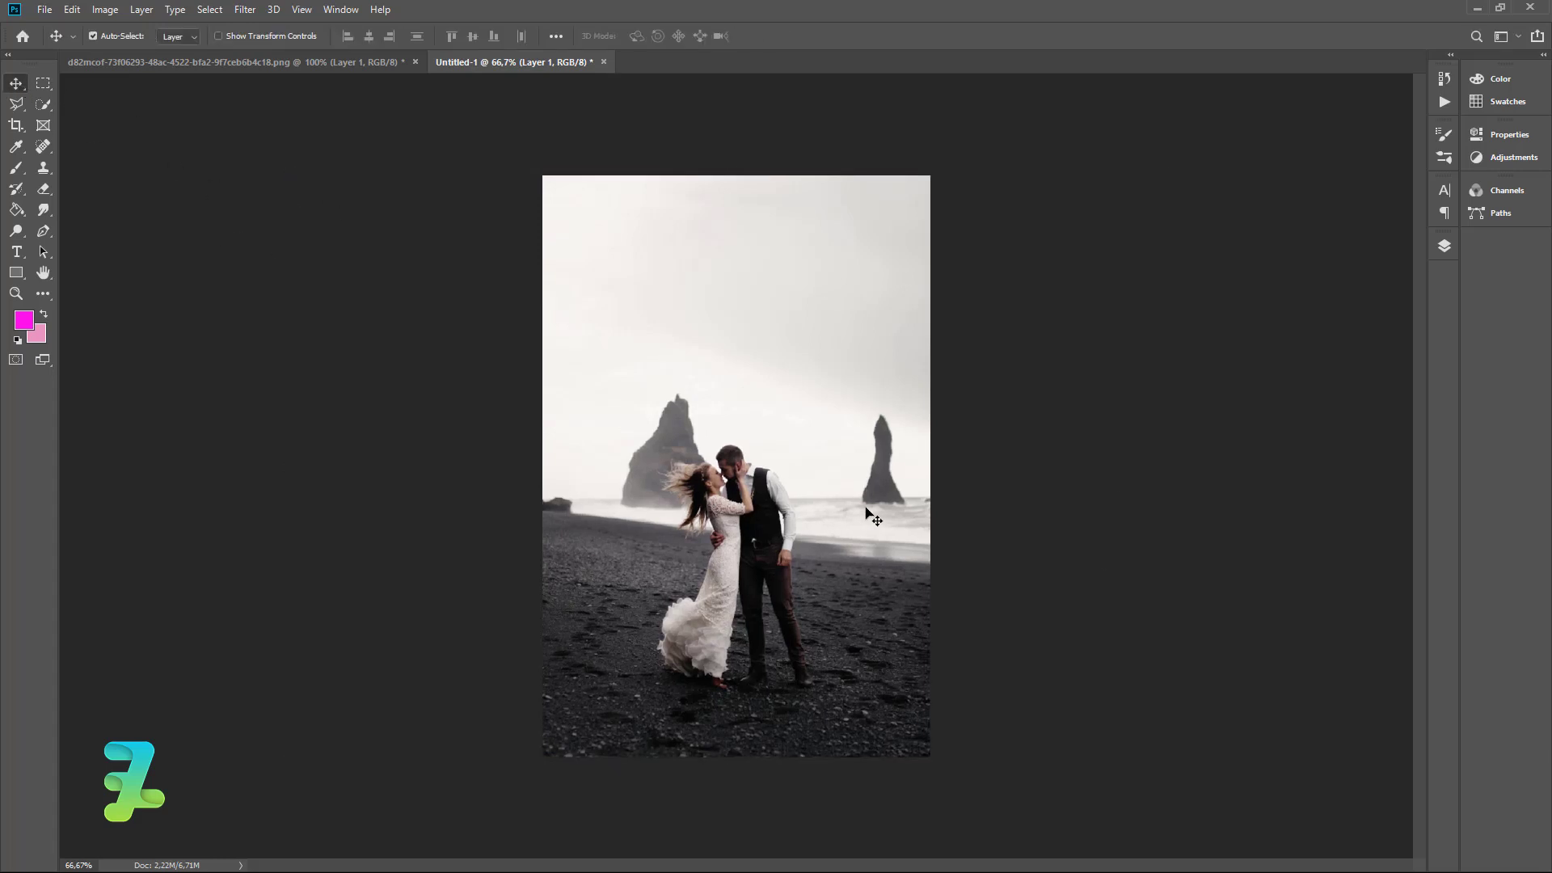
Add a Brightness/Contrast adjustment layer with brightness -72 and contrast 36 above Layer 1.
{"action": "left_click", "coordinate": [1445, 247]}
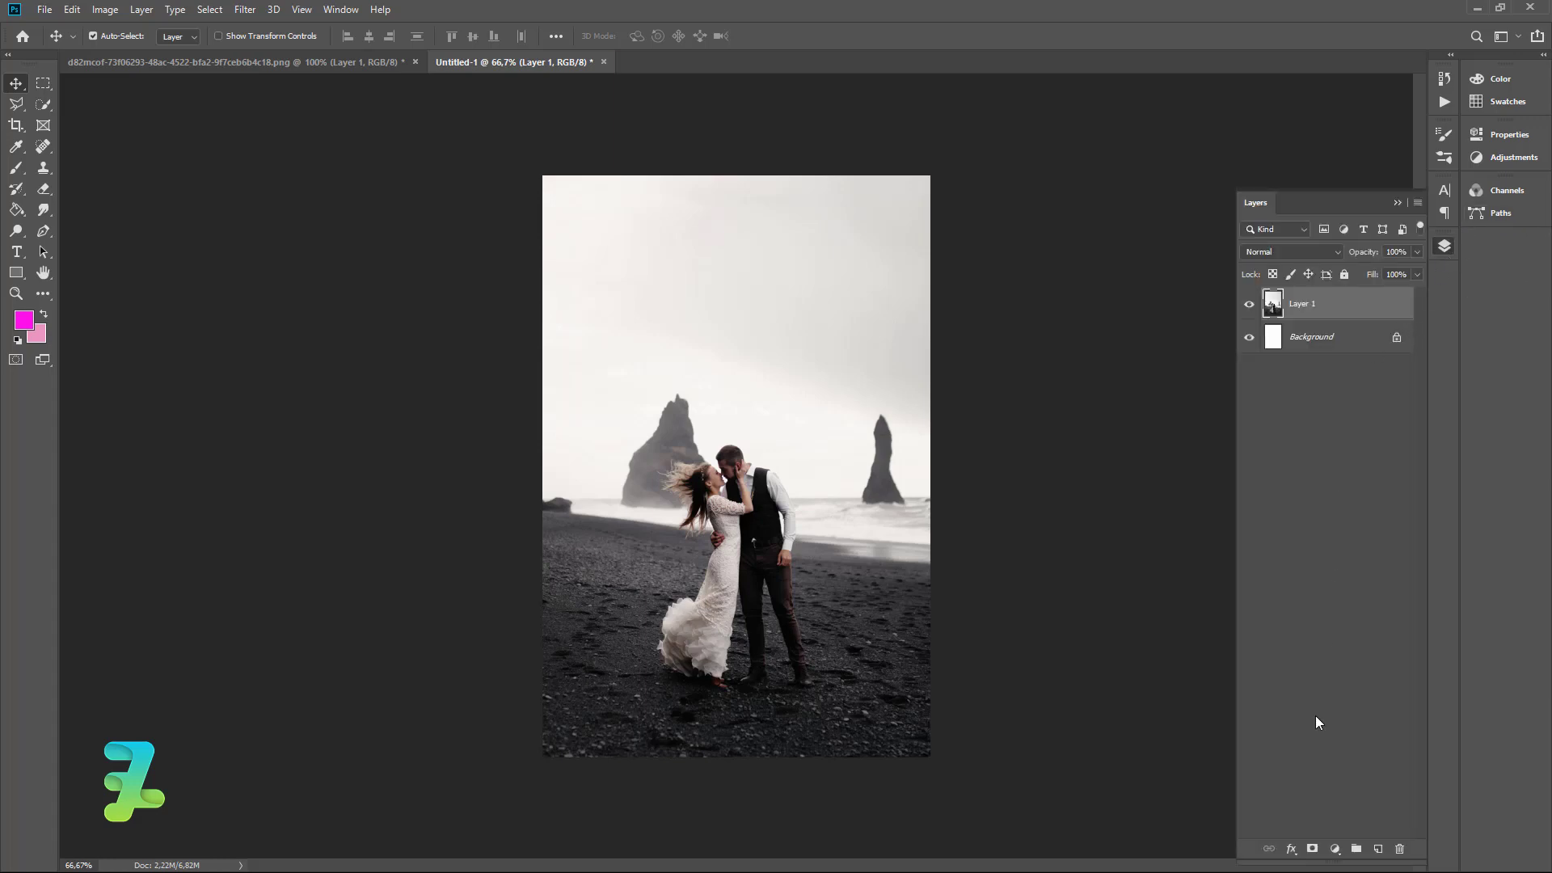
{"action": "left_click", "coordinate": [1334, 848]}
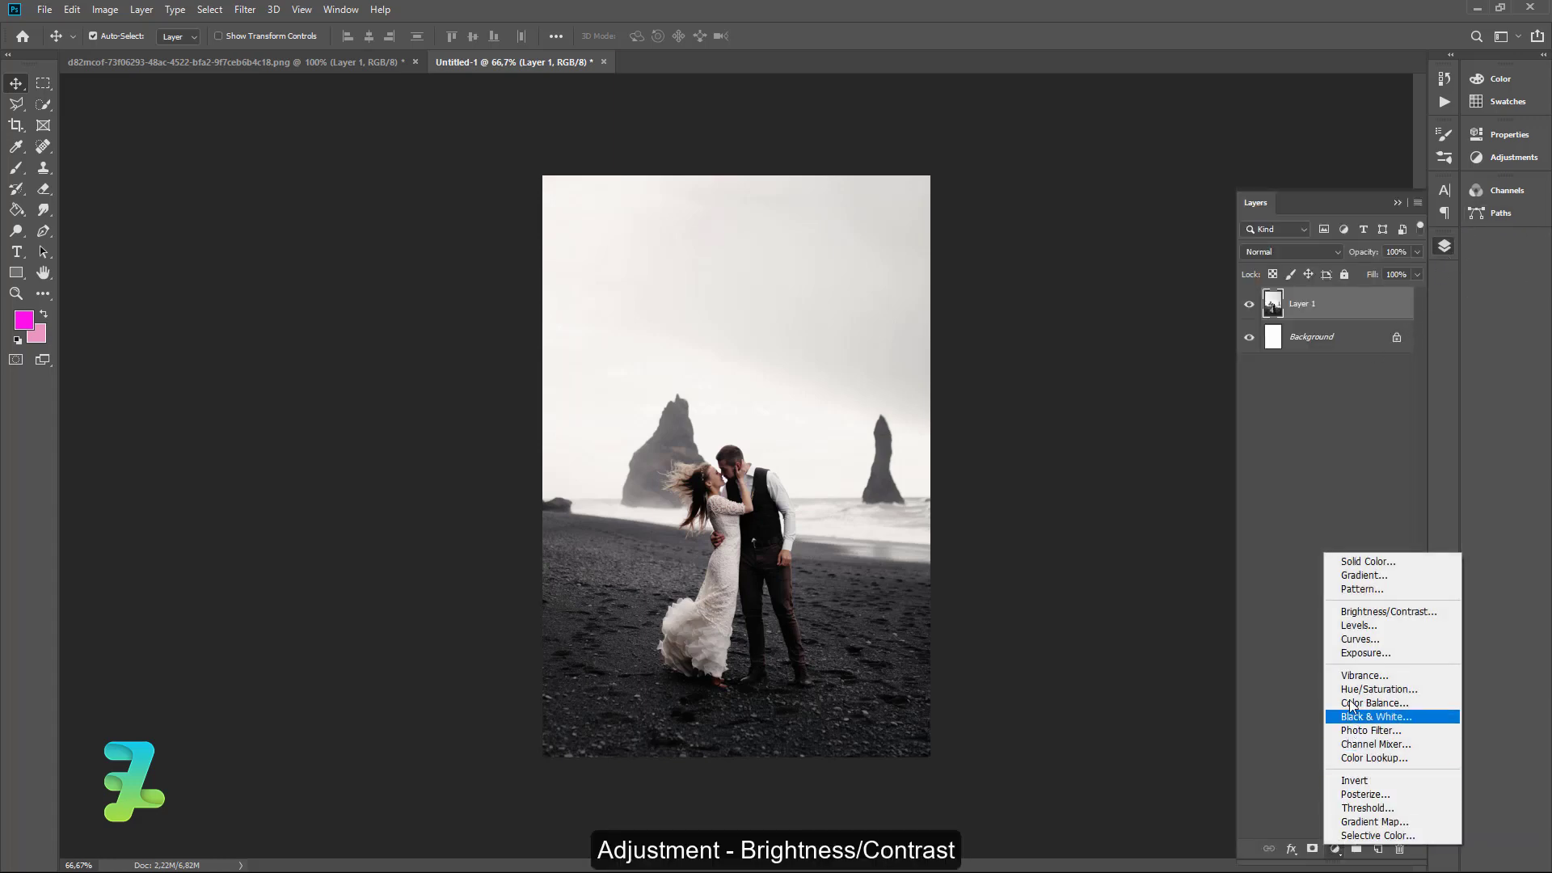
{"action": "left_click", "coordinate": [1357, 612]}
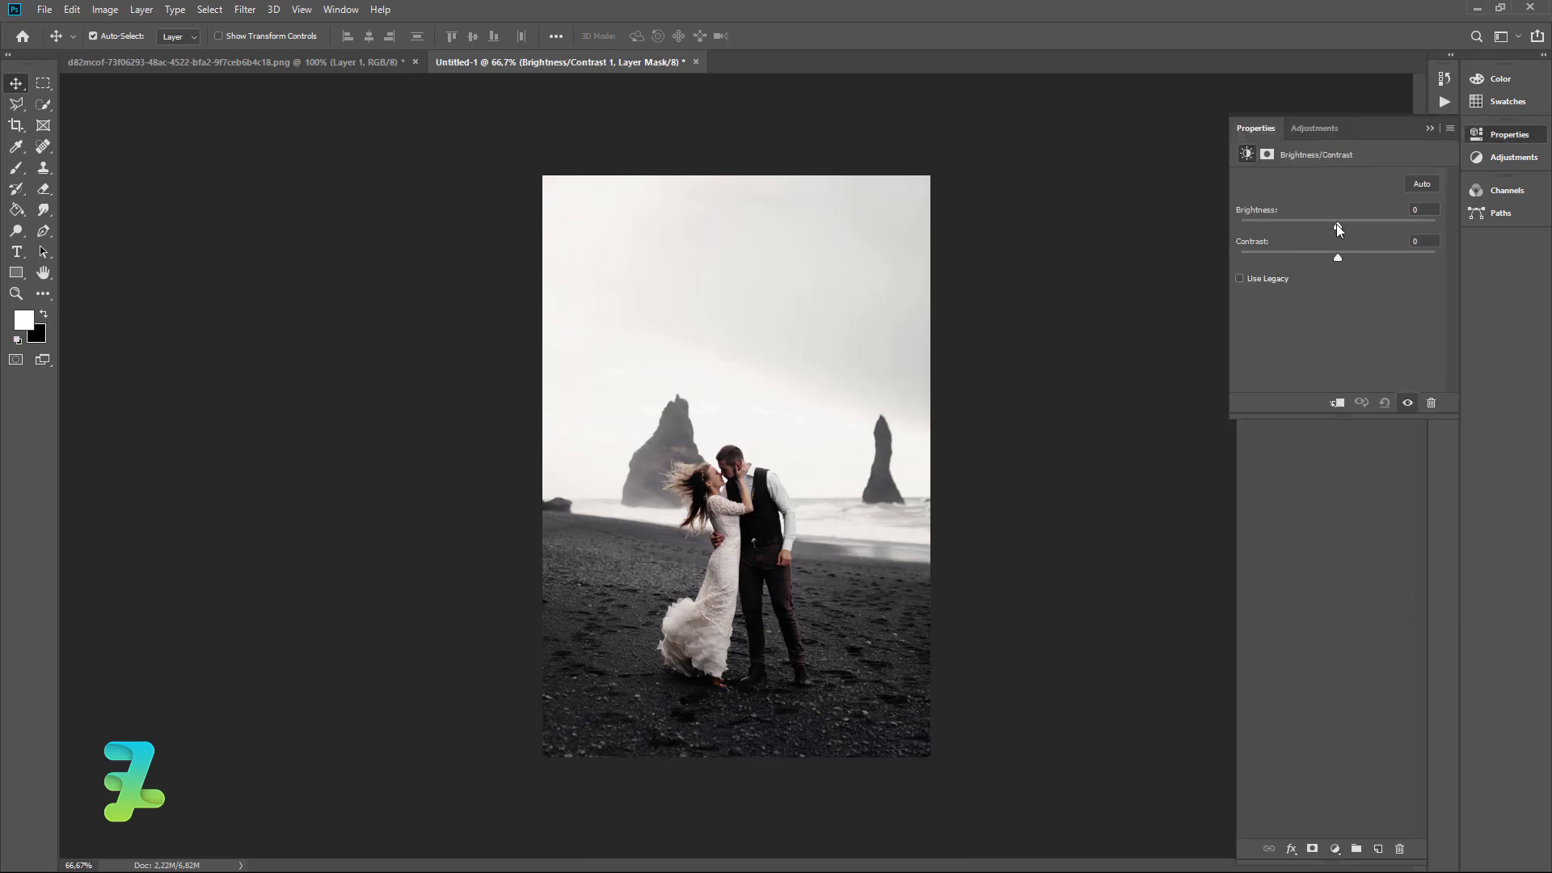
{"action": "left_click_drag", "start_coordinate": [1335, 226], "coordinate": [1288, 225]}
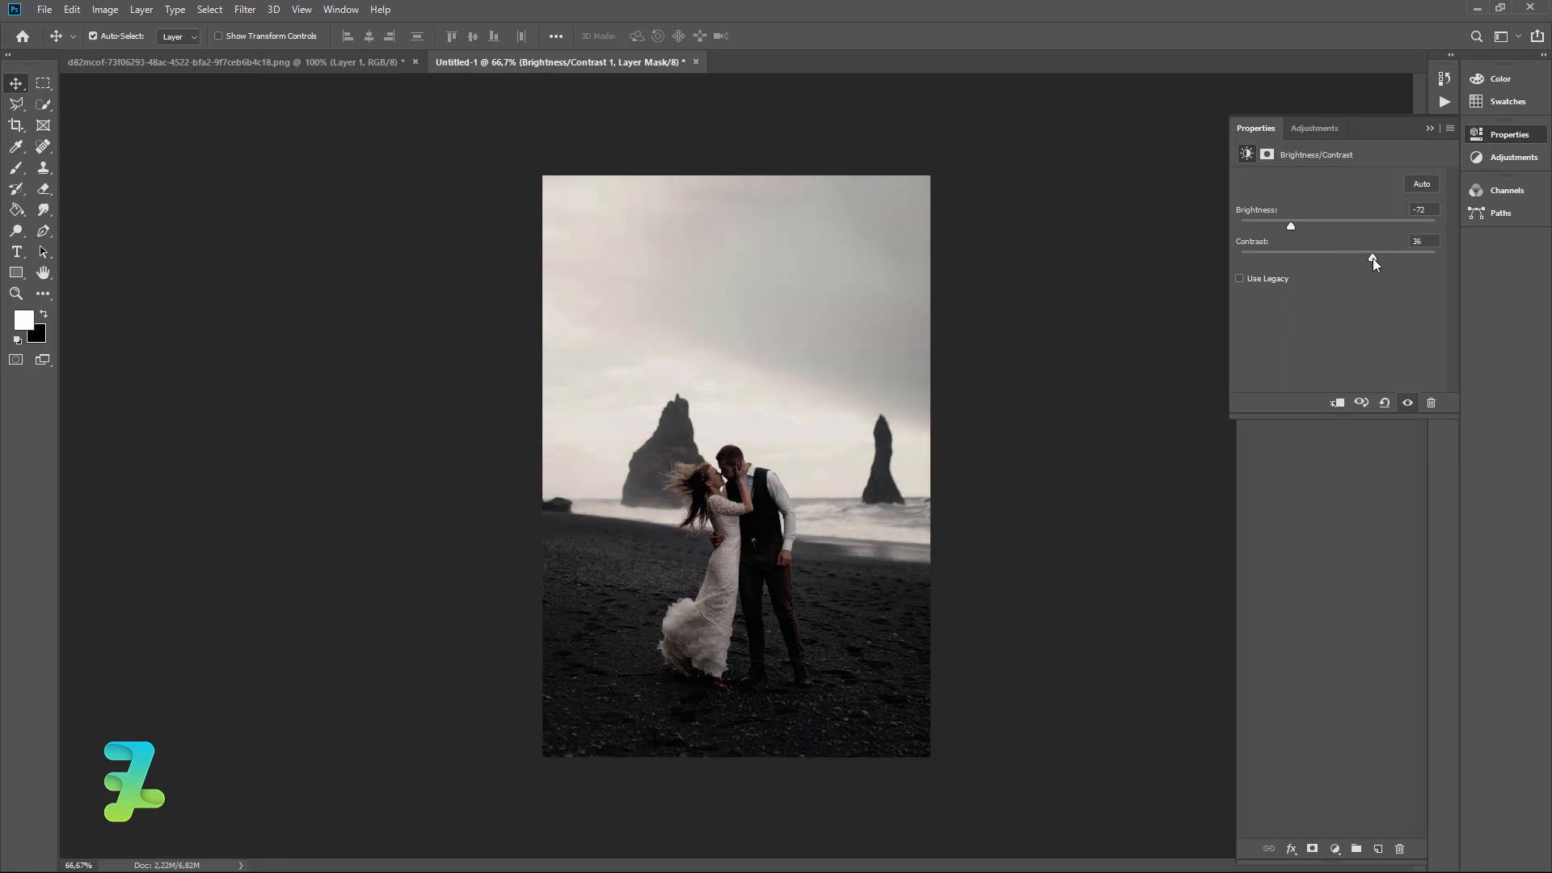
{"action": "left_click", "coordinate": [1424, 129]}
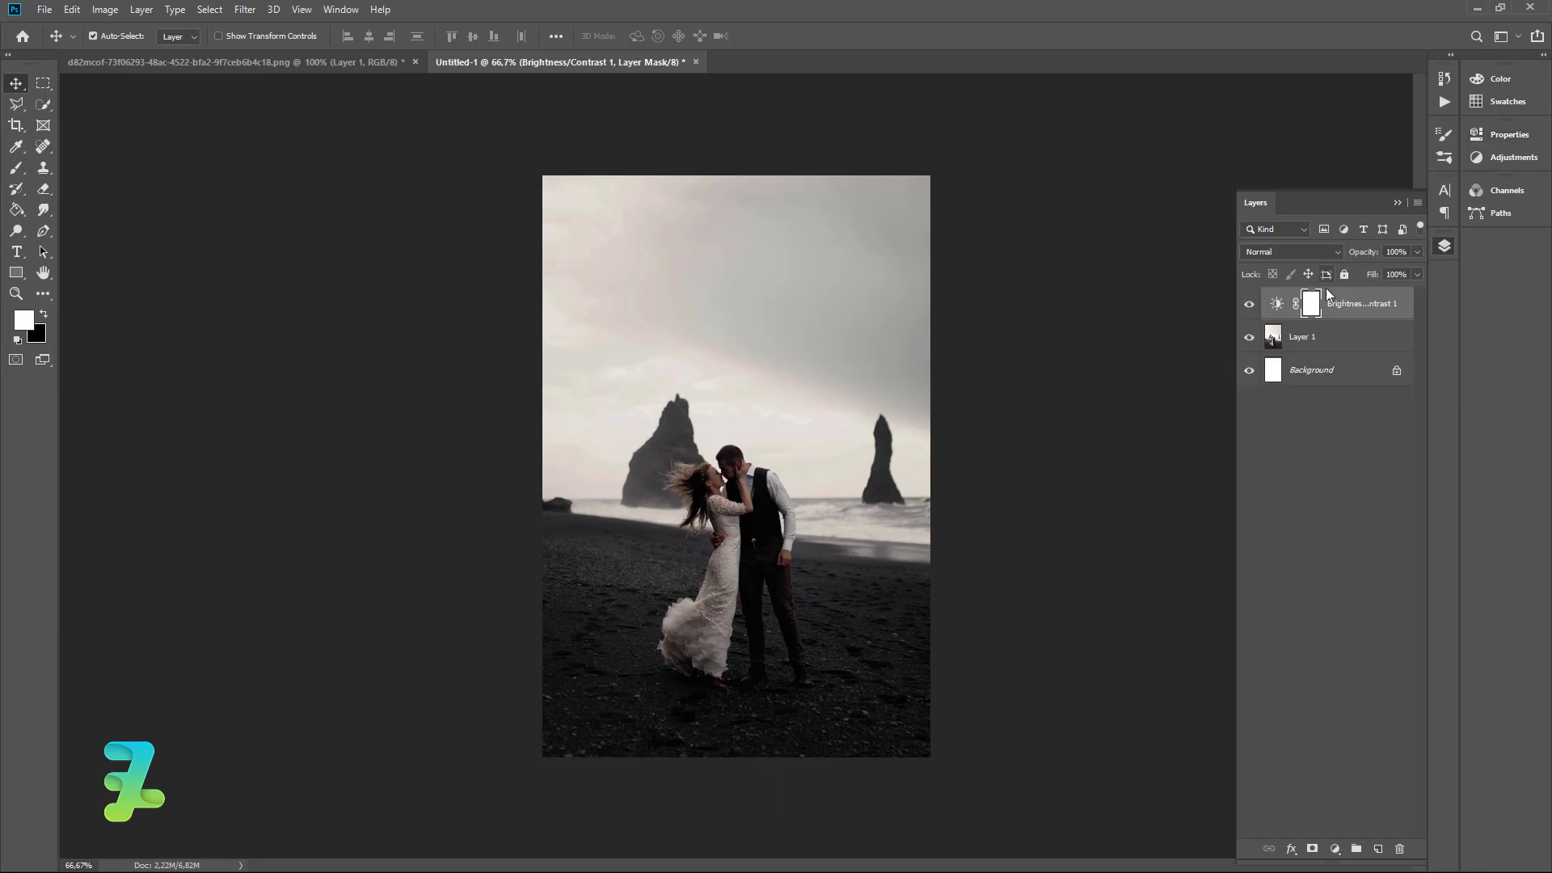
Select the adjustment's mask and set up a soft brush at 200 px, 80% opacity.
{"action": "double_click", "coordinate": [1311, 303]}
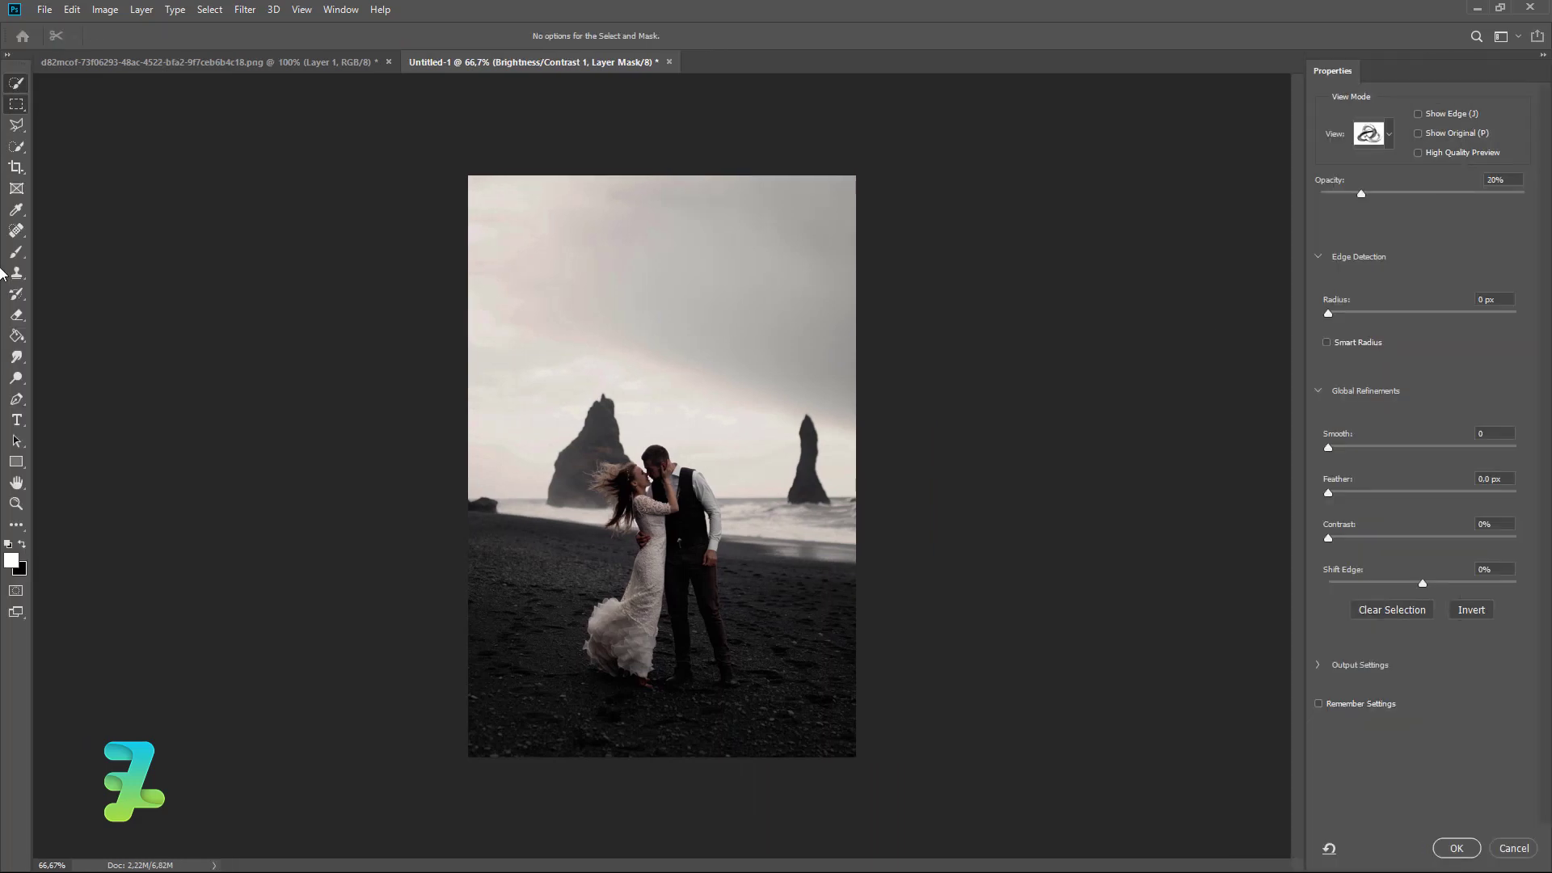
{"action": "left_click", "coordinate": [1500, 844]}
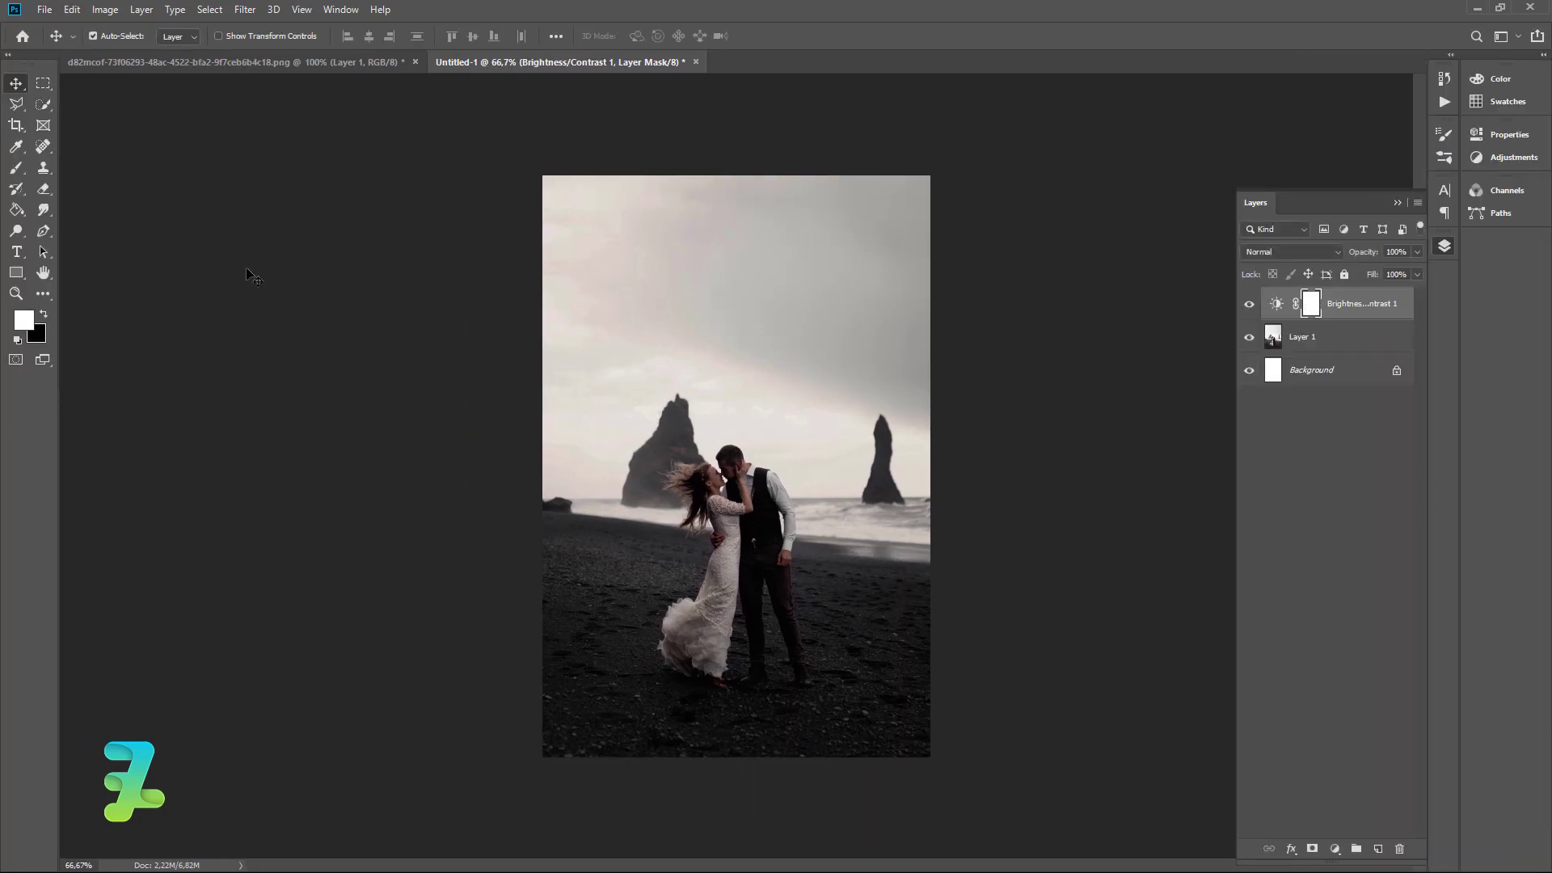
{"action": "left_click", "coordinate": [16, 168]}
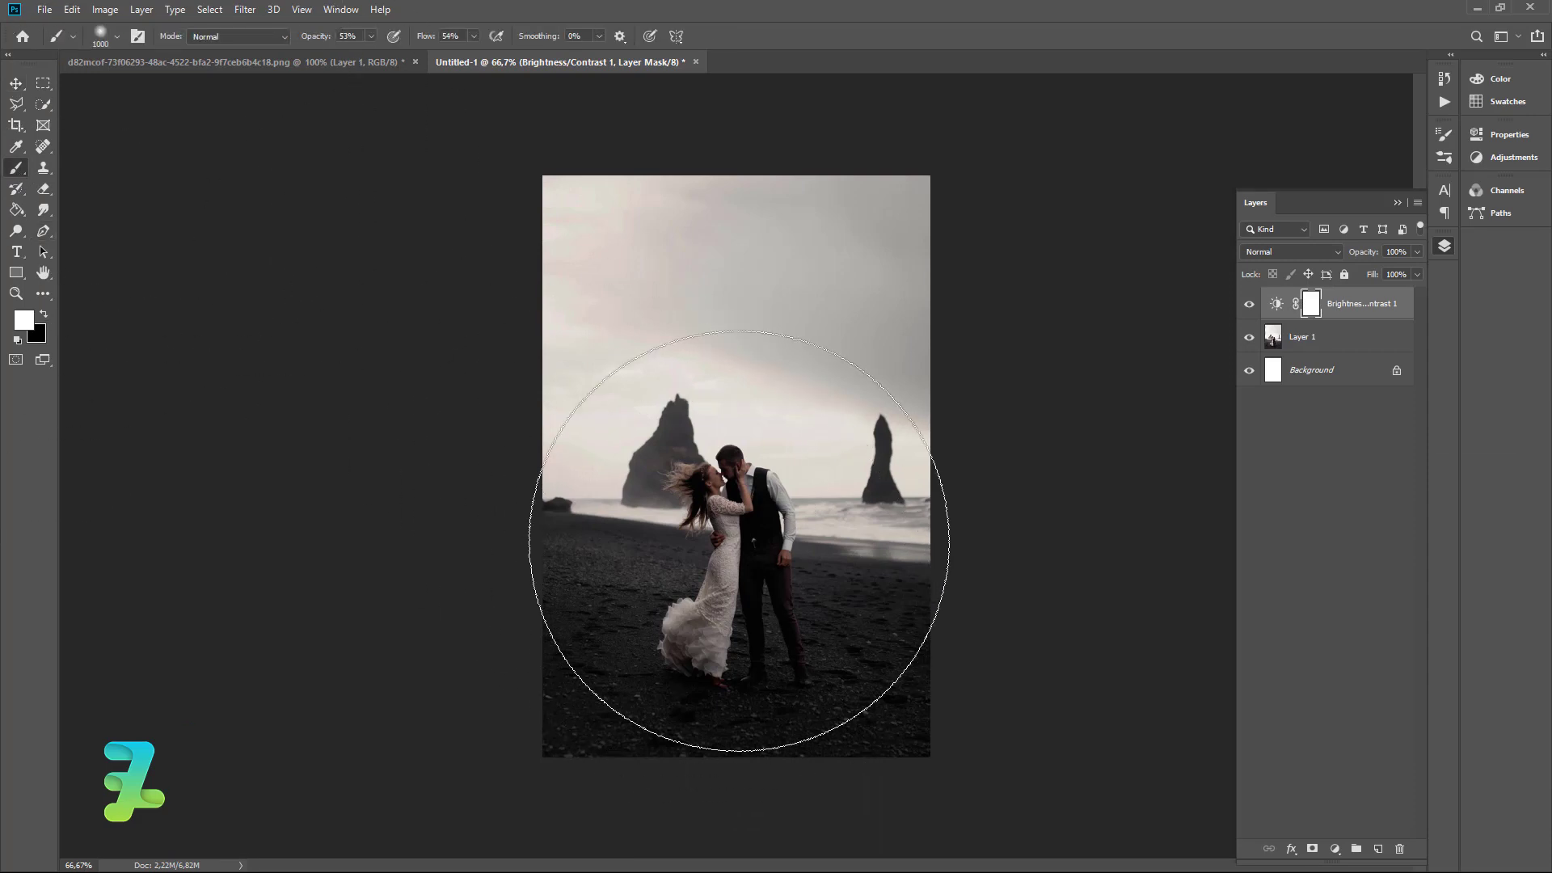
{"action": "key", "text": "bracketleft"}
{"action": "key", "text": "bracketleft"}
{"action": "key", "text": "bracketleft"}
{"action": "key", "text": "bracketleft"}
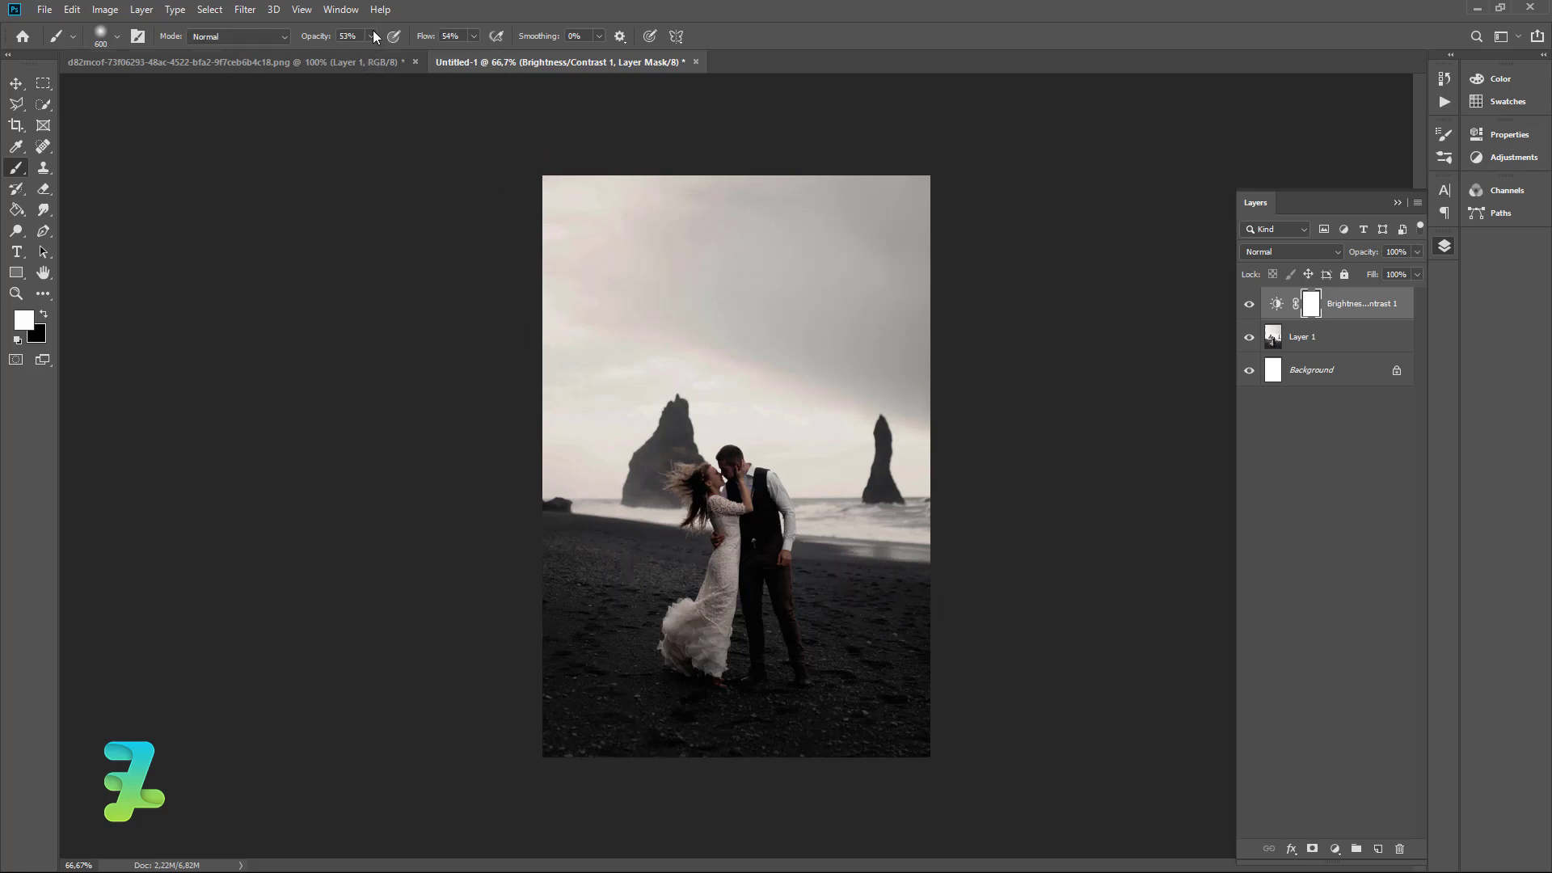
{"action": "left_click_drag", "start_coordinate": [390, 58], "coordinate": [394, 58]}
{"action": "key", "text": "bracketleft"}
{"action": "key", "text": "bracketleft"}
{"action": "key", "text": "bracketleft"}
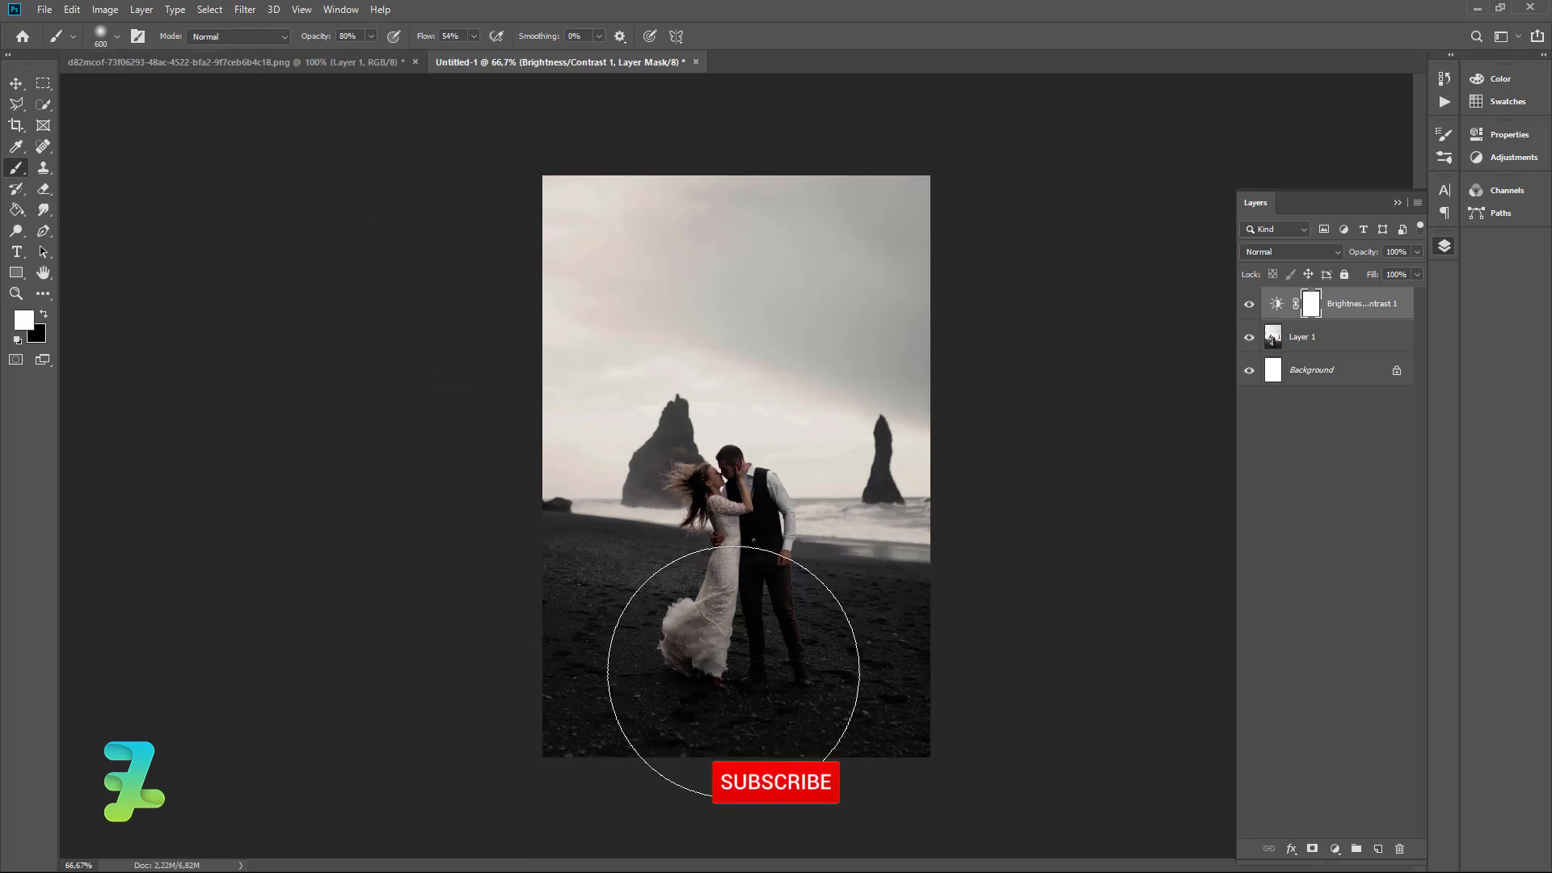
{"action": "key", "text": "bracketleft"}
{"action": "key", "text": "bracketleft"}
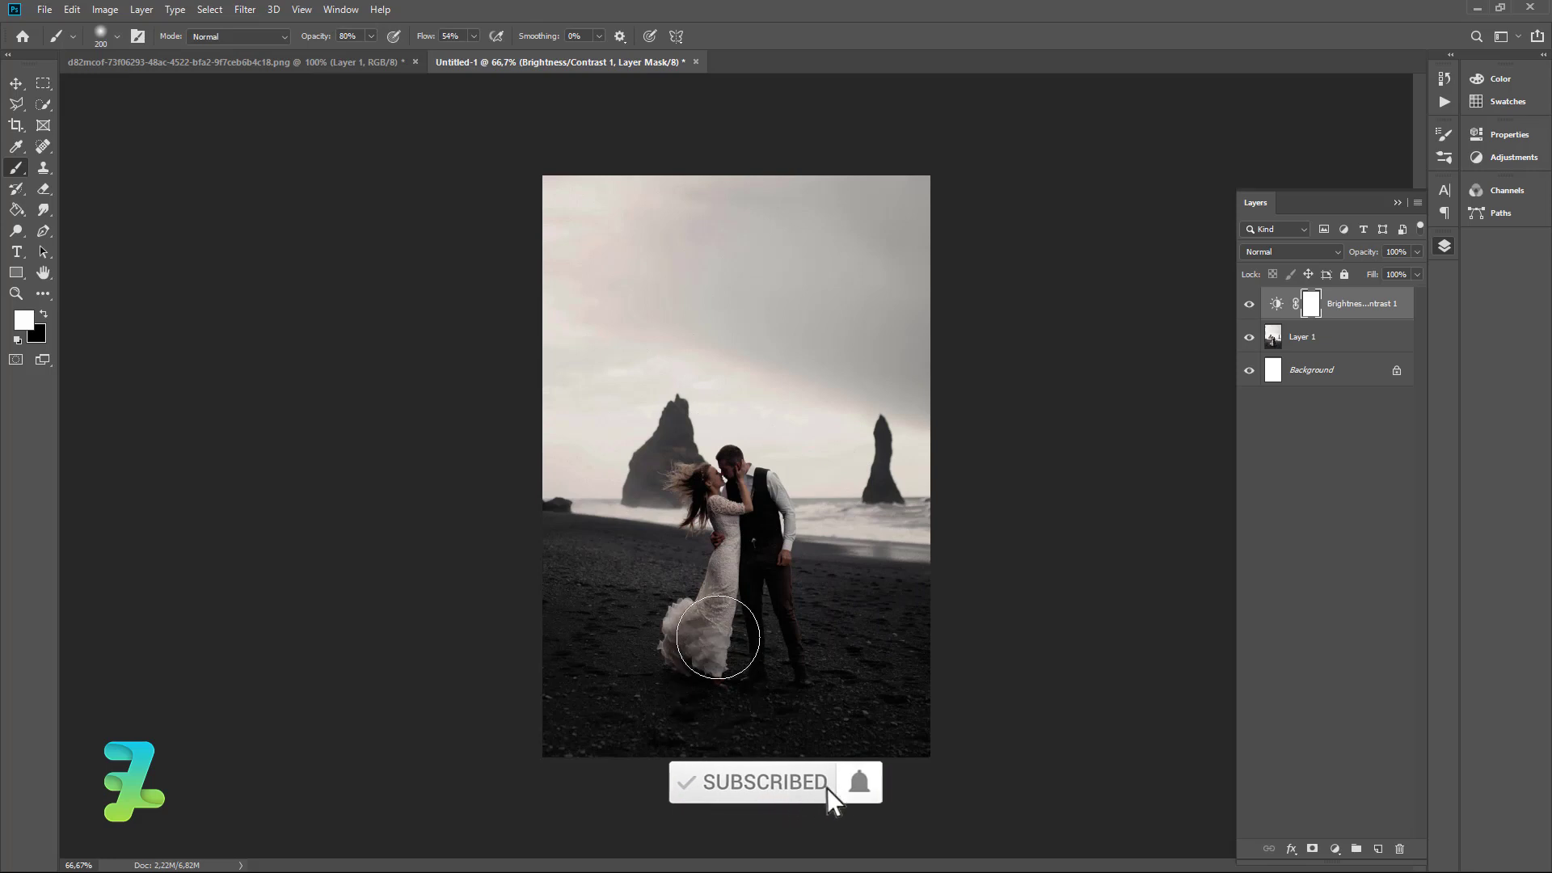
Paint black on the mask over the couple, from their feet up to their heads.
{"action": "left_click", "coordinate": [43, 314]}
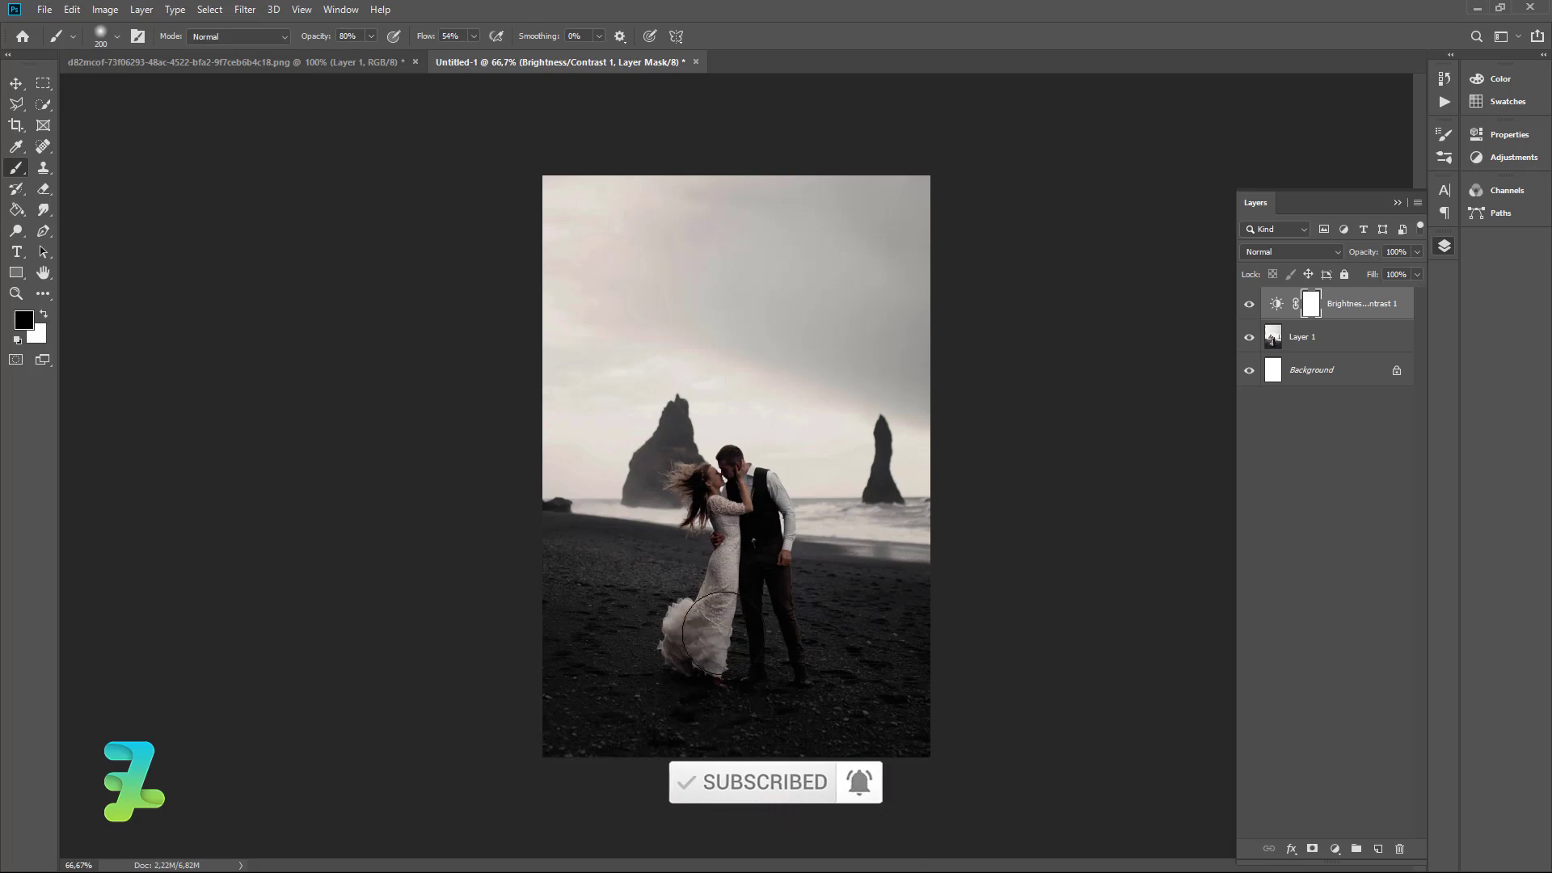
{"action": "mouse_move", "coordinate": [776, 679]}
{"action": "left_mouse_down"}
{"action": "mouse_move", "coordinate": [713, 693]}
{"action": "mouse_move", "coordinate": [690, 676]}
{"action": "mouse_move", "coordinate": [696, 707]}
{"action": "mouse_move", "coordinate": [764, 658]}
{"action": "mouse_move", "coordinate": [717, 633]}
{"action": "mouse_move", "coordinate": [769, 666]}
{"action": "mouse_move", "coordinate": [727, 520]}
{"action": "mouse_move", "coordinate": [712, 638]}
{"action": "left_mouse_up"}
{"action": "key", "text": "bracketleft"}
{"action": "key", "text": "bracketleft"}
{"action": "key", "text": "bracketleft"}
{"action": "key", "text": "bracketleft"}
{"action": "key", "text": "bracketleft"}
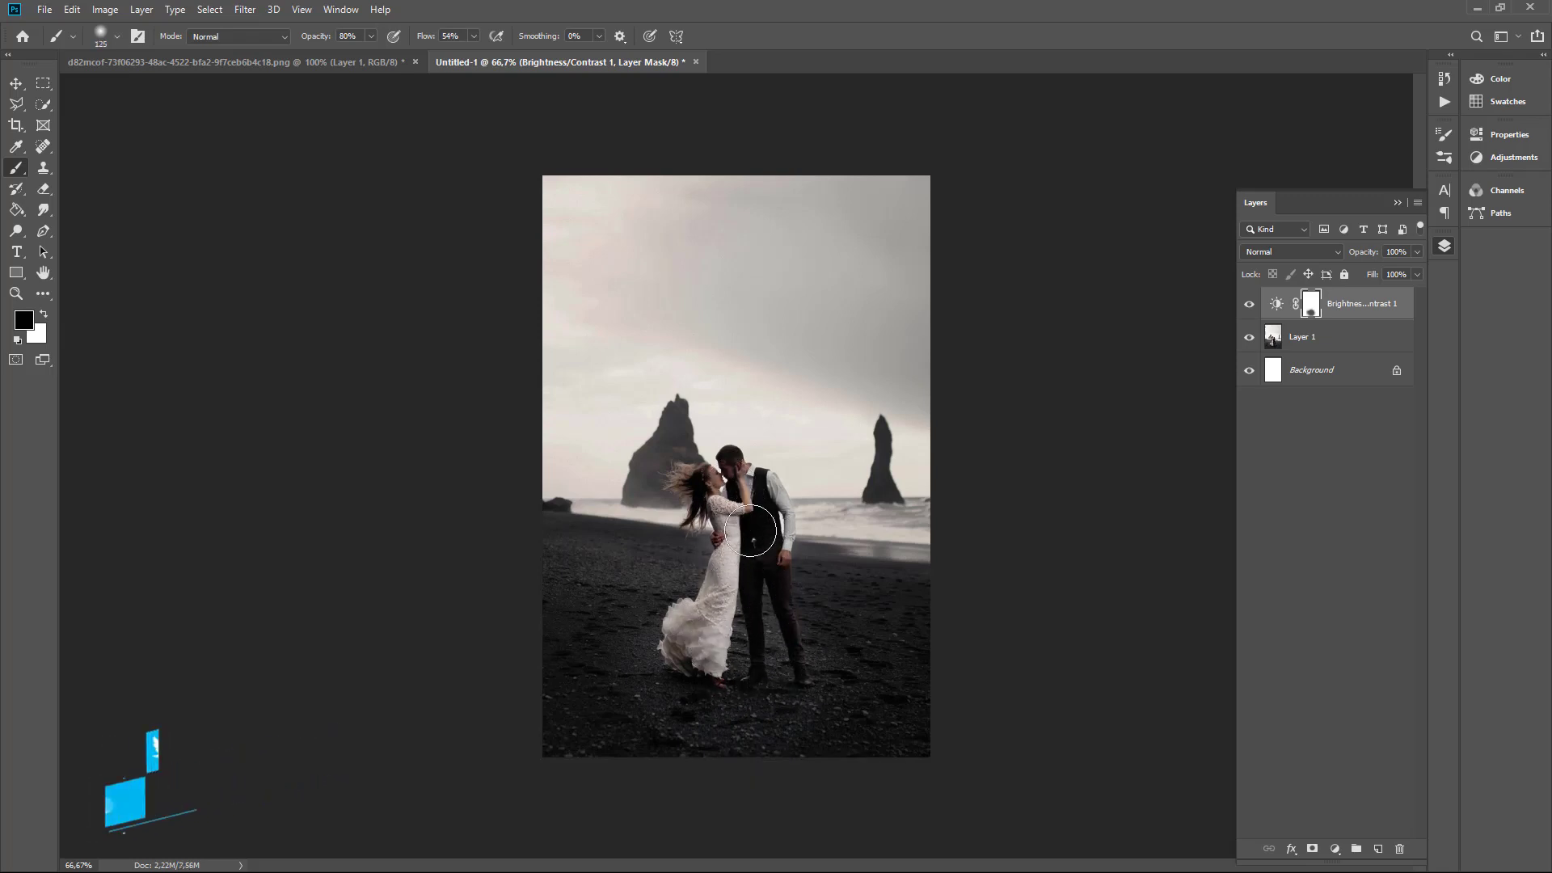
{"action": "mouse_move", "coordinate": [745, 537]}
{"action": "left_mouse_down"}
{"action": "mouse_move", "coordinate": [736, 468]}
{"action": "mouse_move", "coordinate": [757, 499]}
{"action": "mouse_move", "coordinate": [710, 492]}
{"action": "left_mouse_up"}
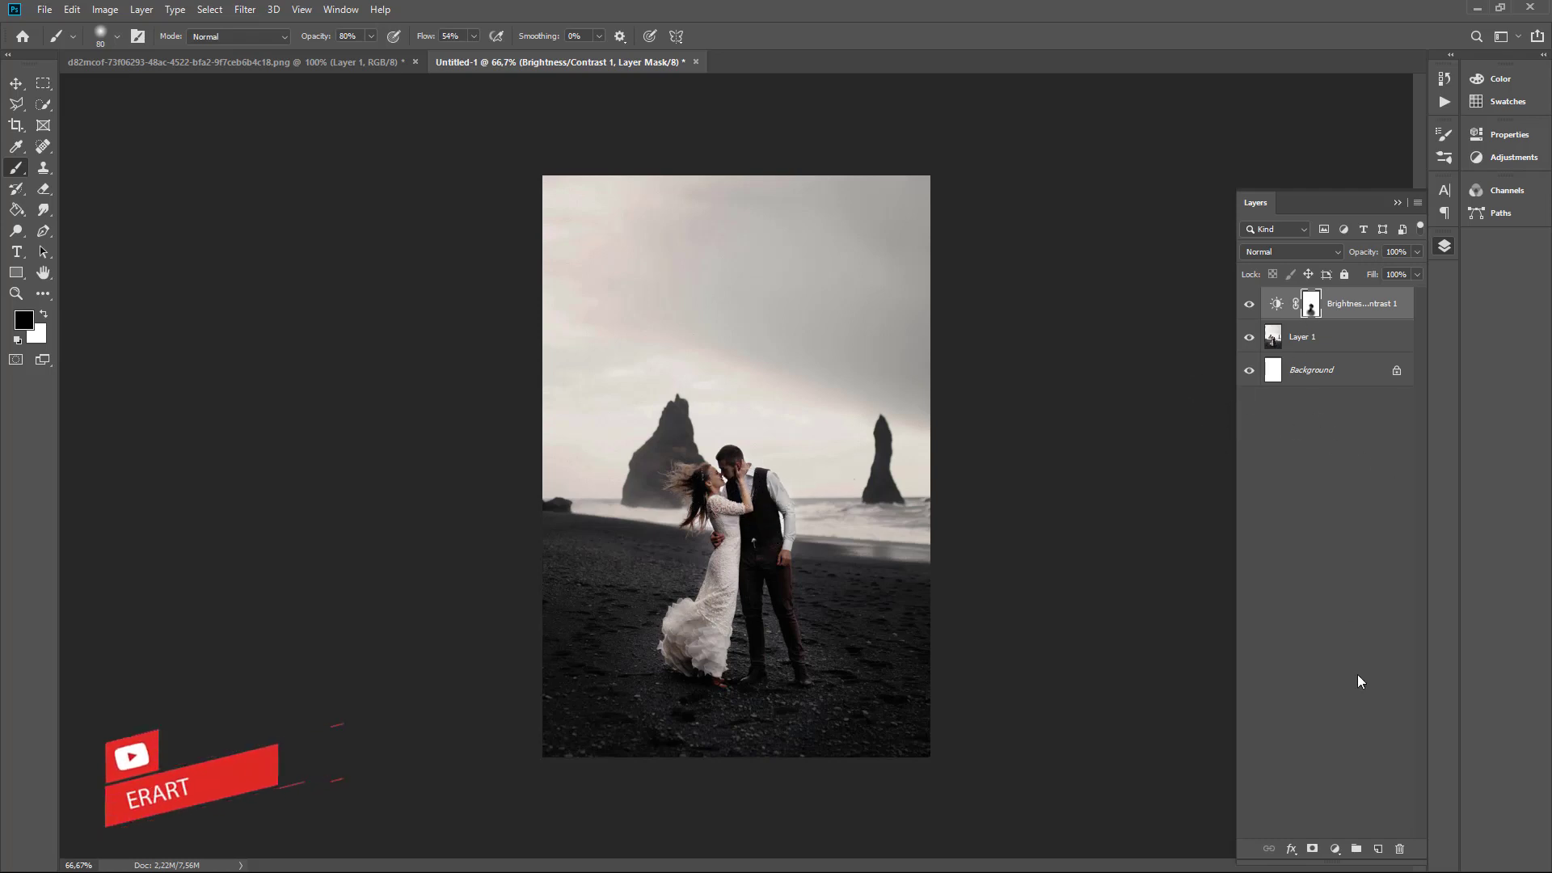
Drag the cloud image into the sky above the couple as Layer 2.
{"action": "left_click", "coordinate": [218, 66]}
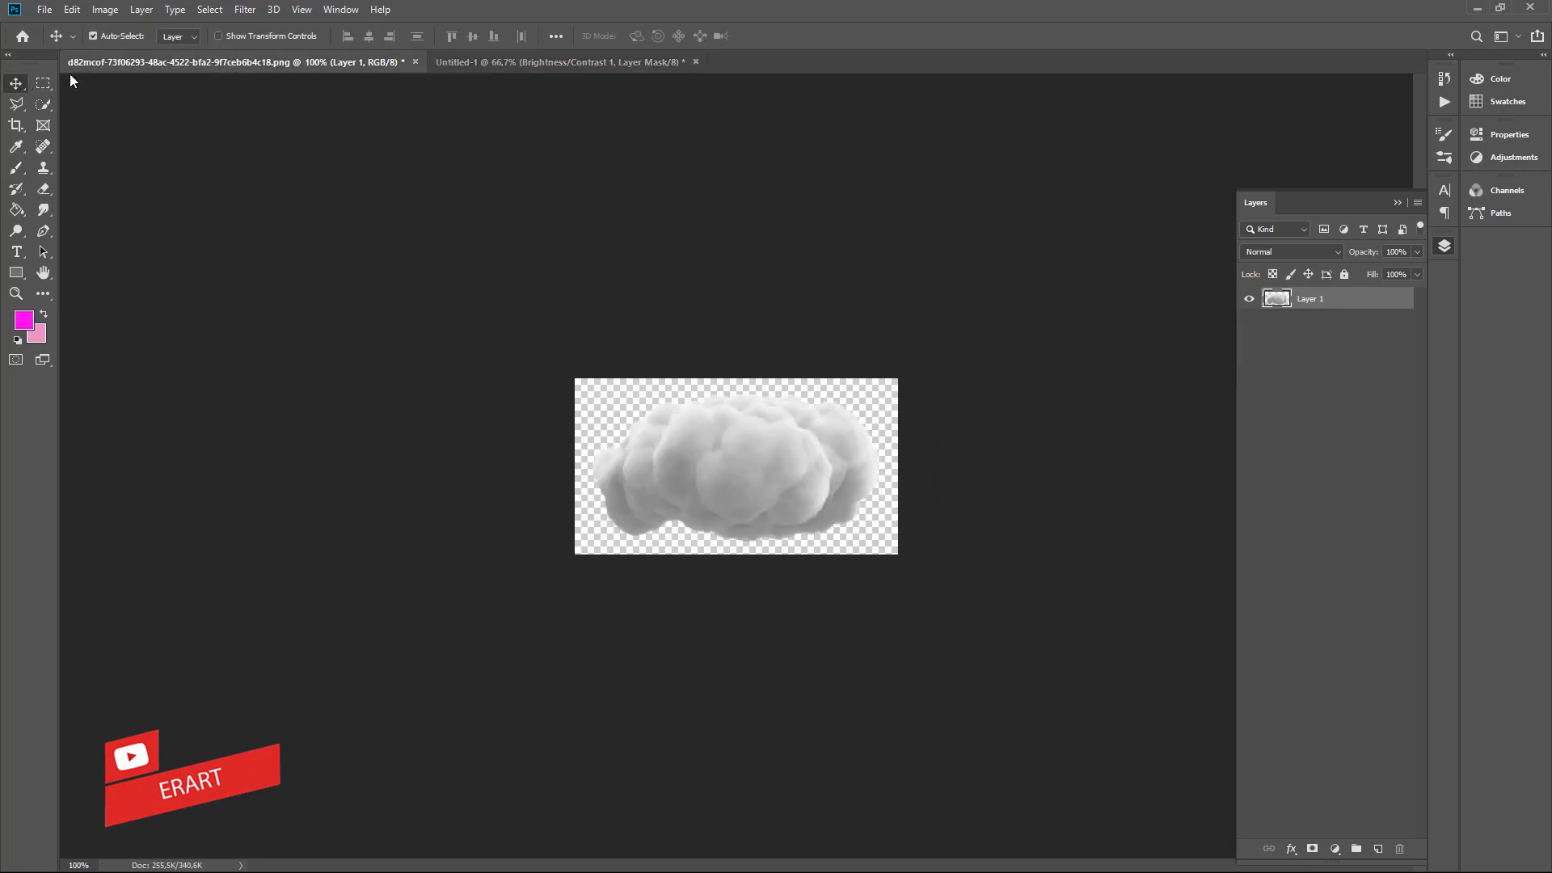
{"action": "right_click", "coordinate": [197, 61]}
{"action": "left_click", "coordinate": [243, 126]}
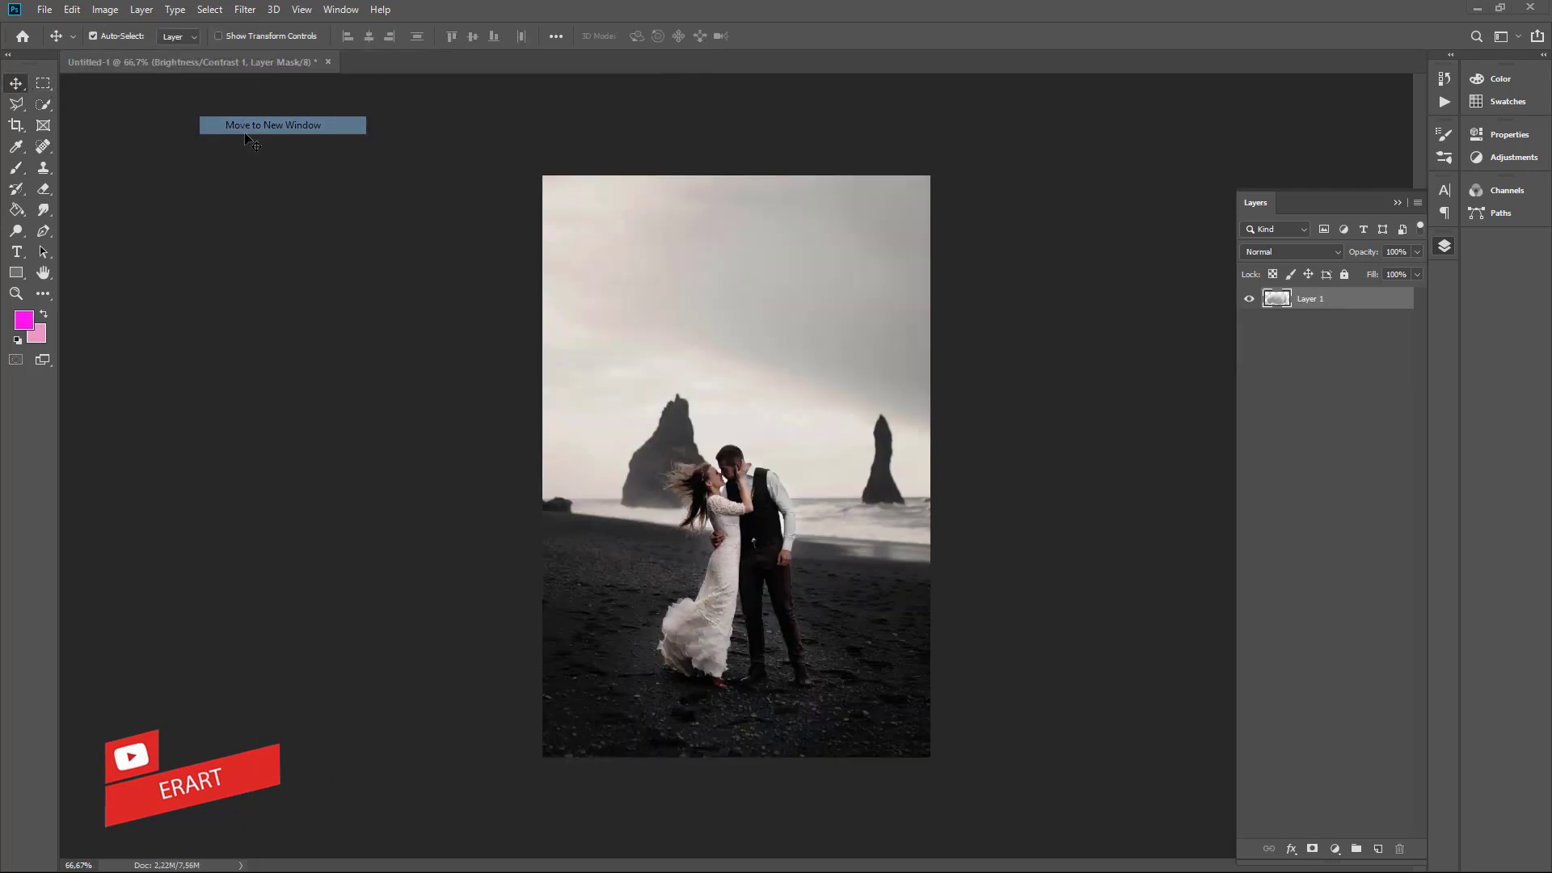
{"action": "mouse_move", "coordinate": [249, 144]}
{"action": "left_mouse_down"}
{"action": "mouse_move", "coordinate": [659, 277]}
{"action": "mouse_move", "coordinate": [745, 344]}
{"action": "mouse_move", "coordinate": [749, 313]}
{"action": "left_mouse_up"}
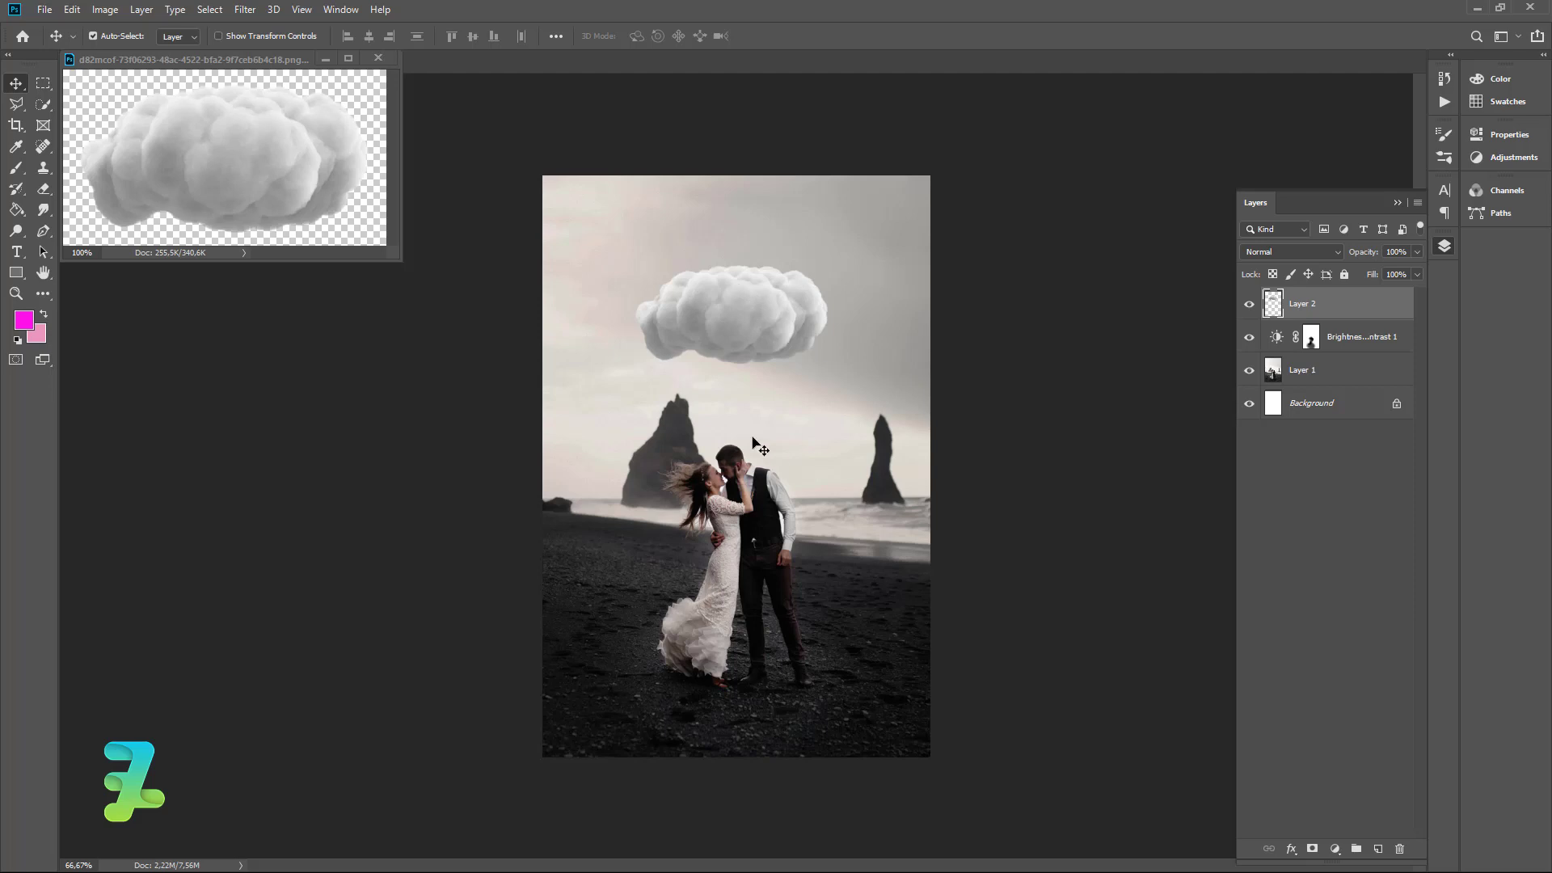
Close the cloud file without saving and select the Brightness/Contrast layer.
{"action": "left_click", "coordinate": [381, 59]}
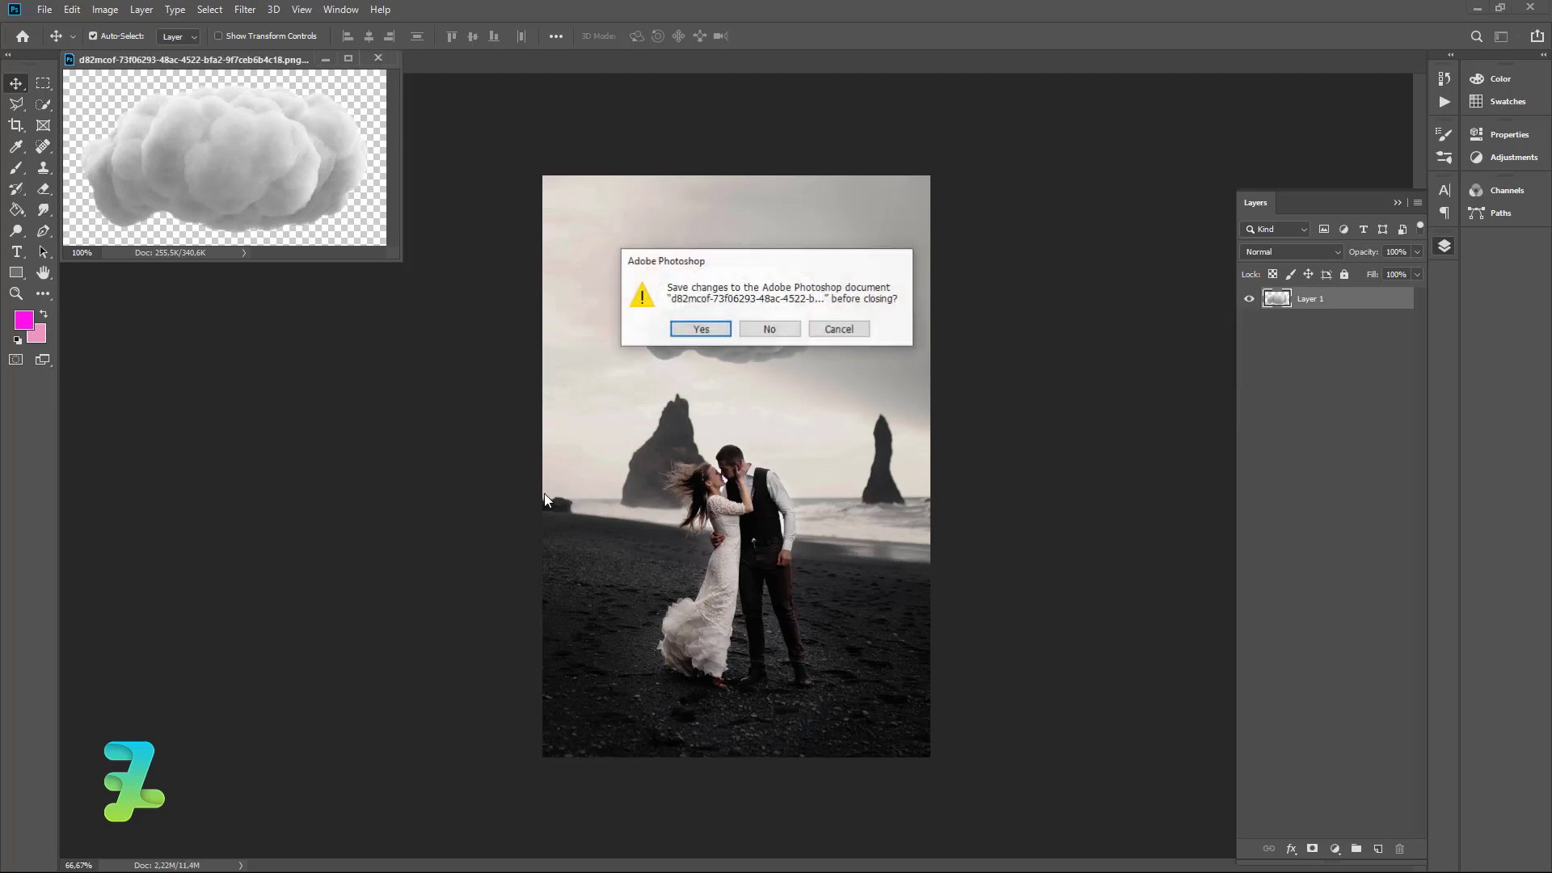
{"action": "left_click", "coordinate": [774, 331]}
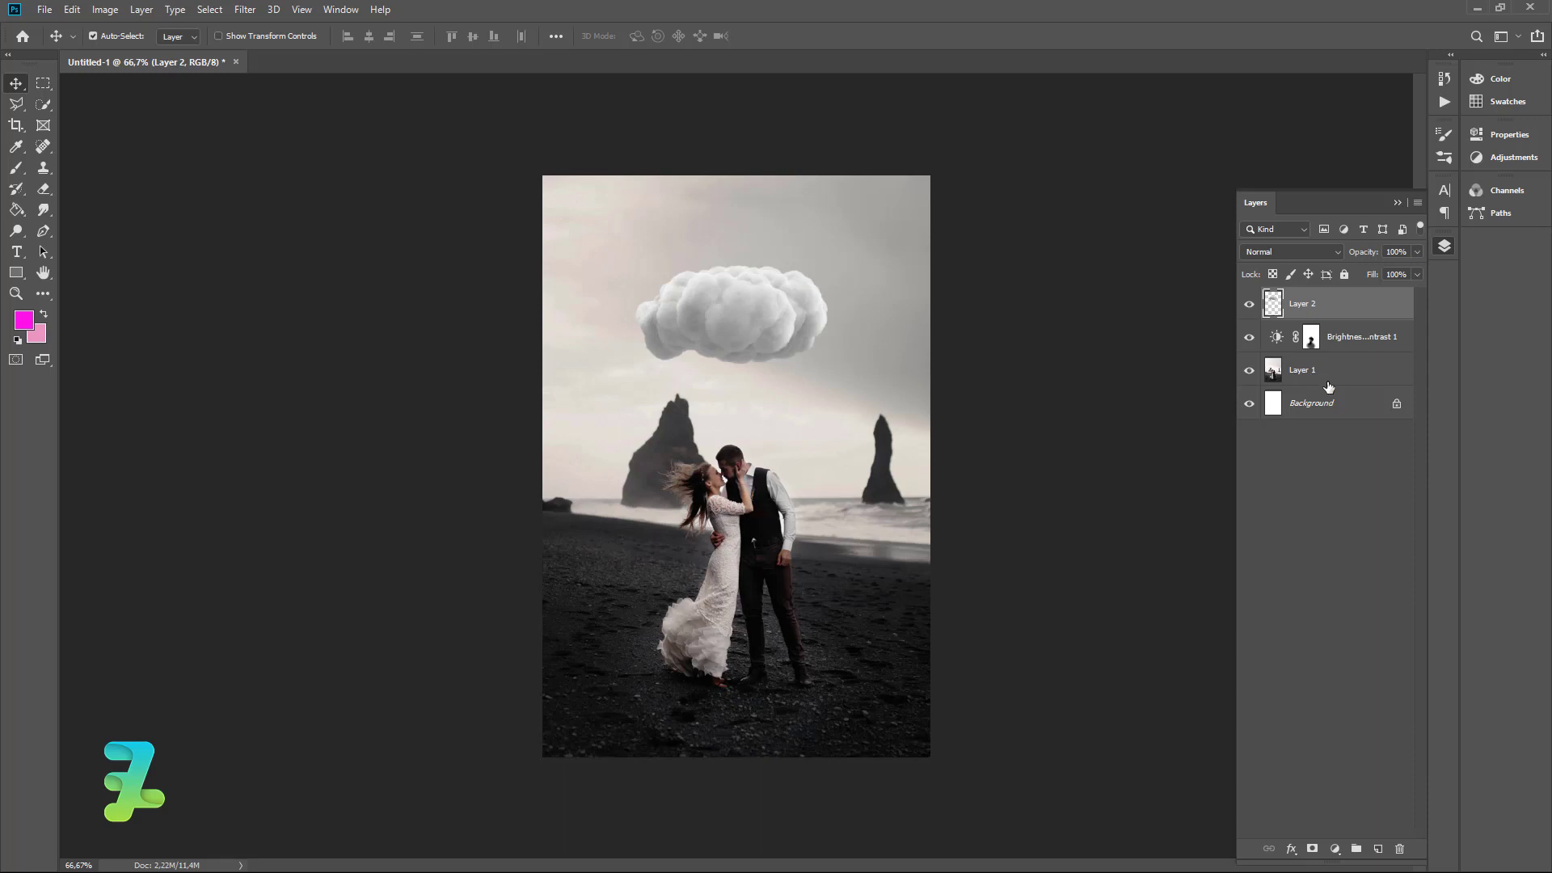
{"action": "left_click", "coordinate": [1366, 338]}
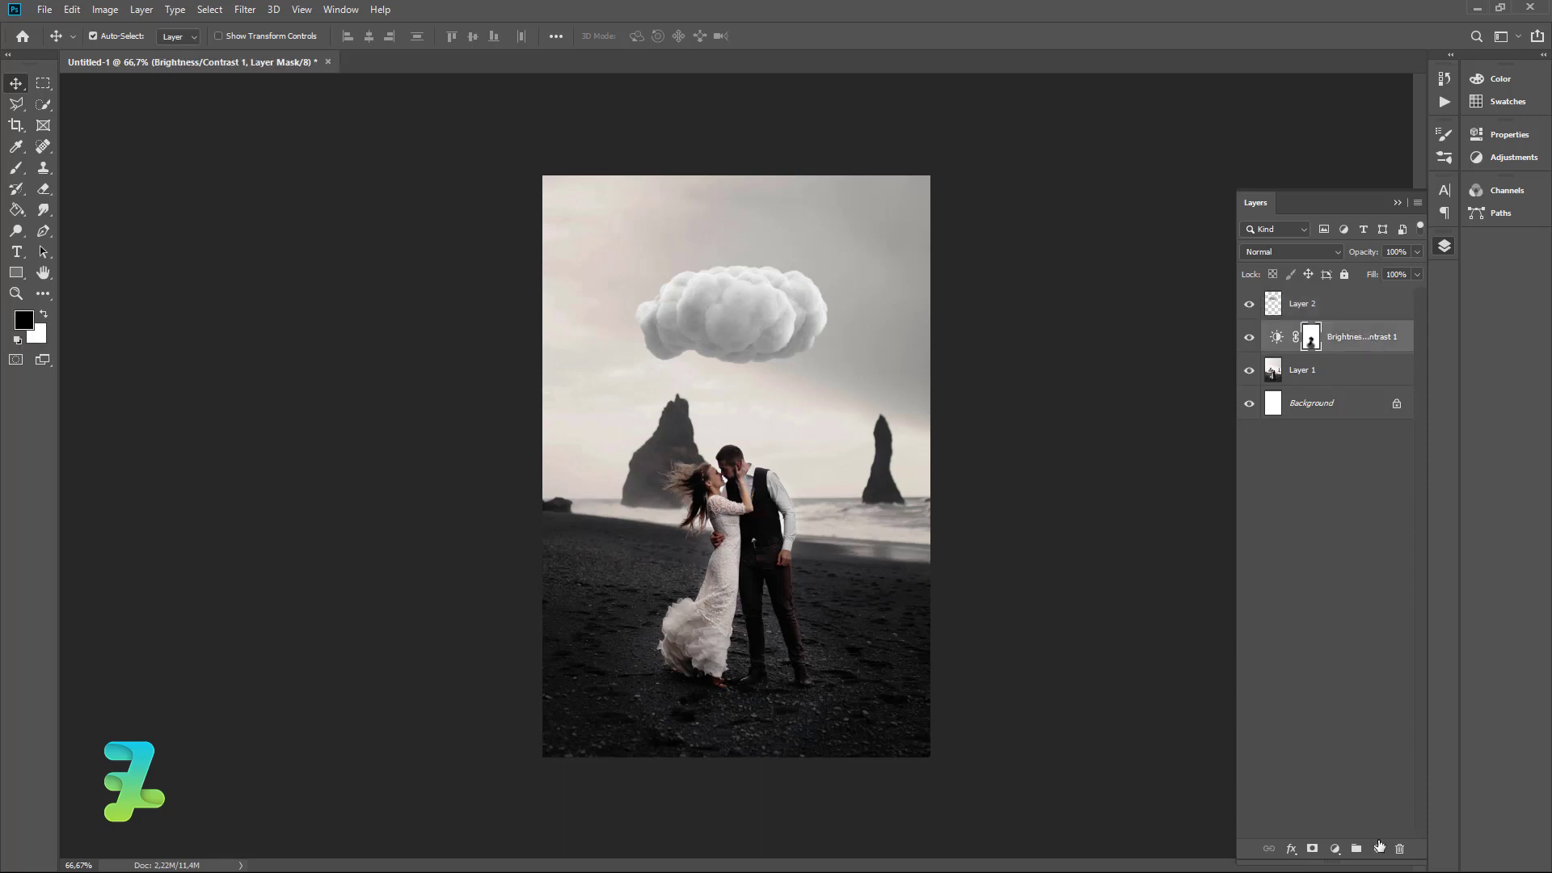
Add a new empty Layer 3 and set the foreground colour to white #ffffff.
{"action": "left_click", "coordinate": [1378, 848]}
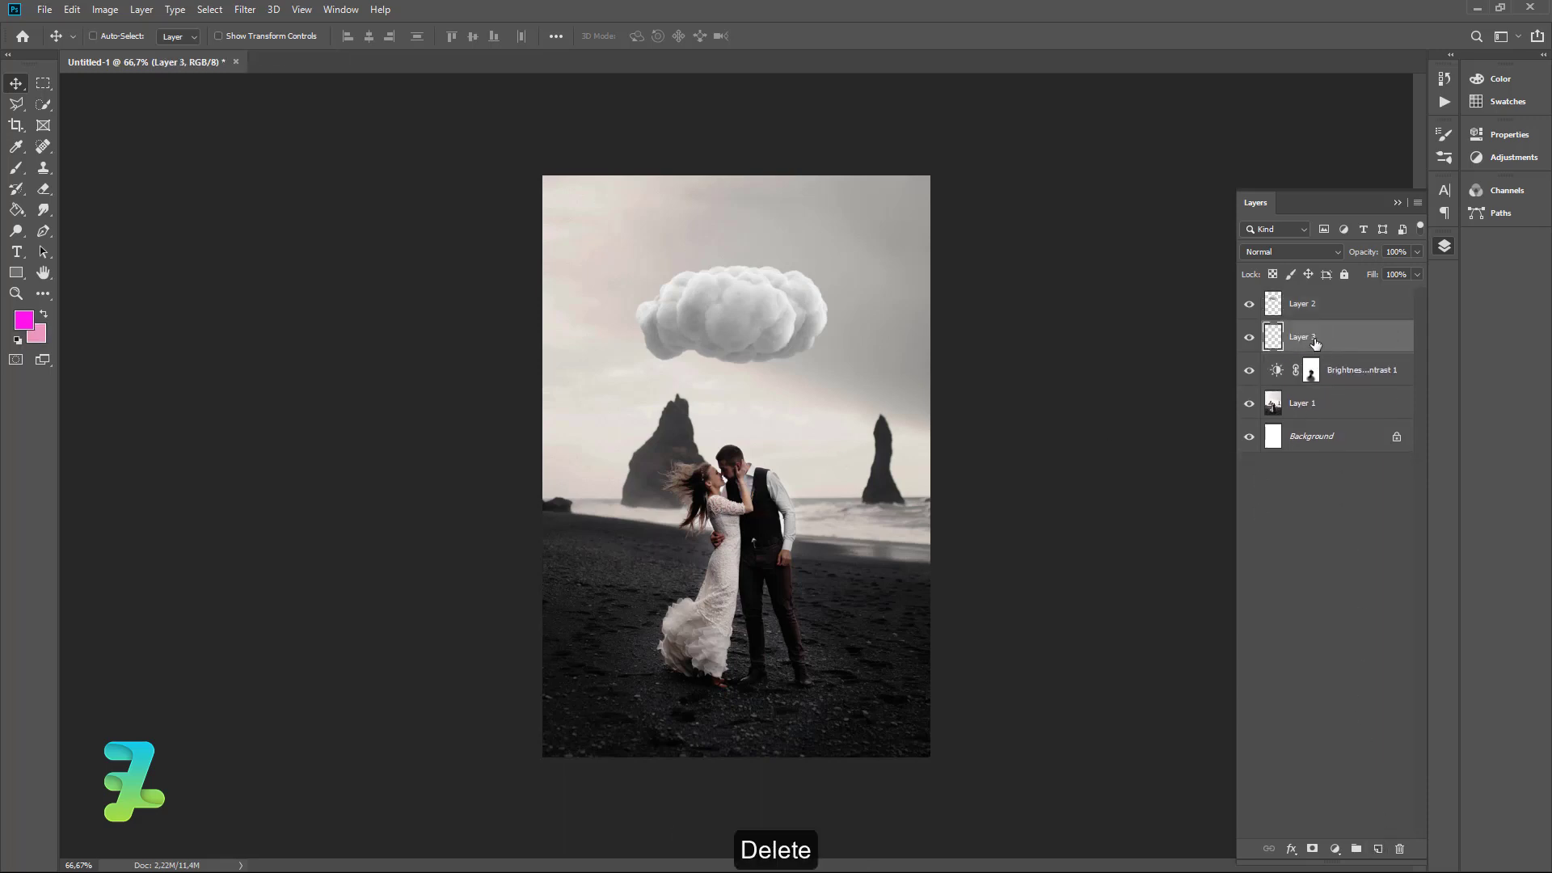
{"action": "left_click", "coordinate": [16, 146]}
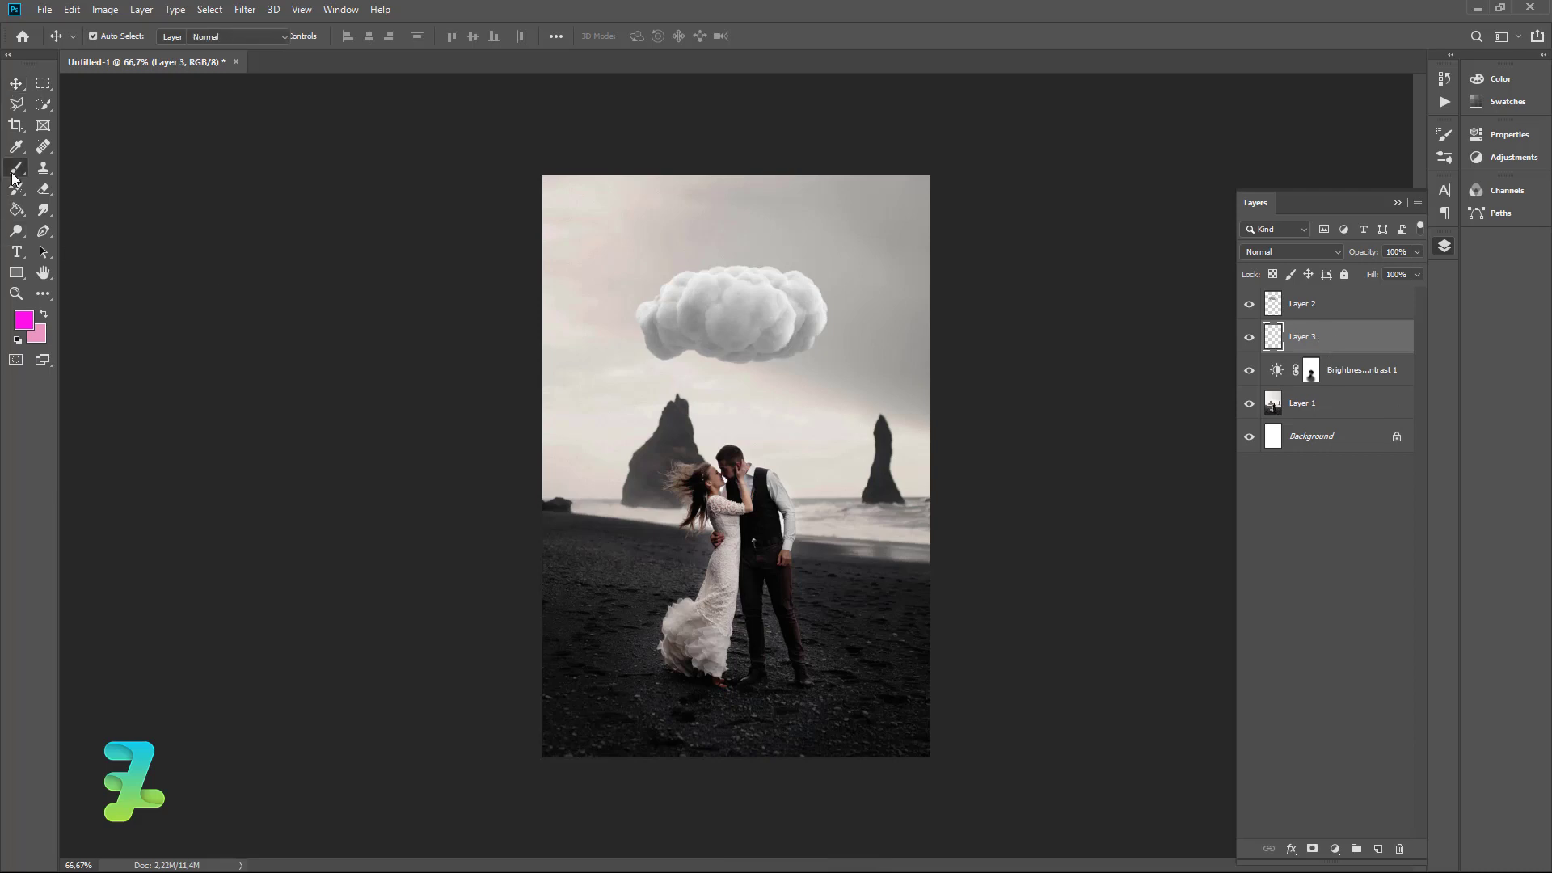
{"action": "left_click", "coordinate": [23, 320]}
{"action": "type", "text": "ffffff"}
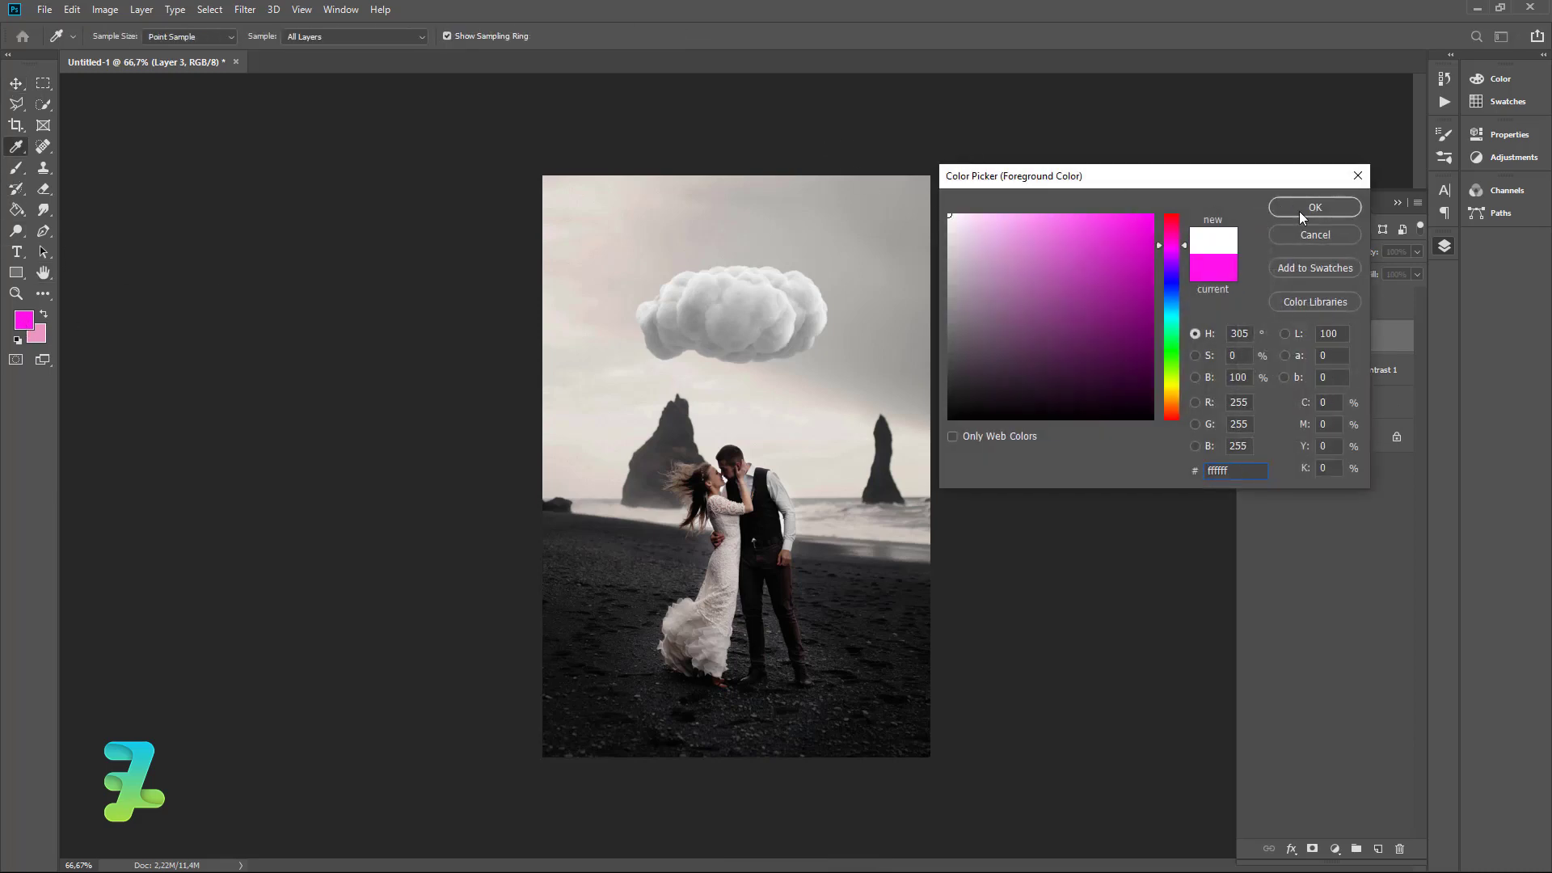
{"action": "left_click", "coordinate": [1301, 212]}
Choose the rain2 brush preset and adjust its size.
{"action": "key", "text": "b"}
{"action": "left_click", "coordinate": [116, 39]}
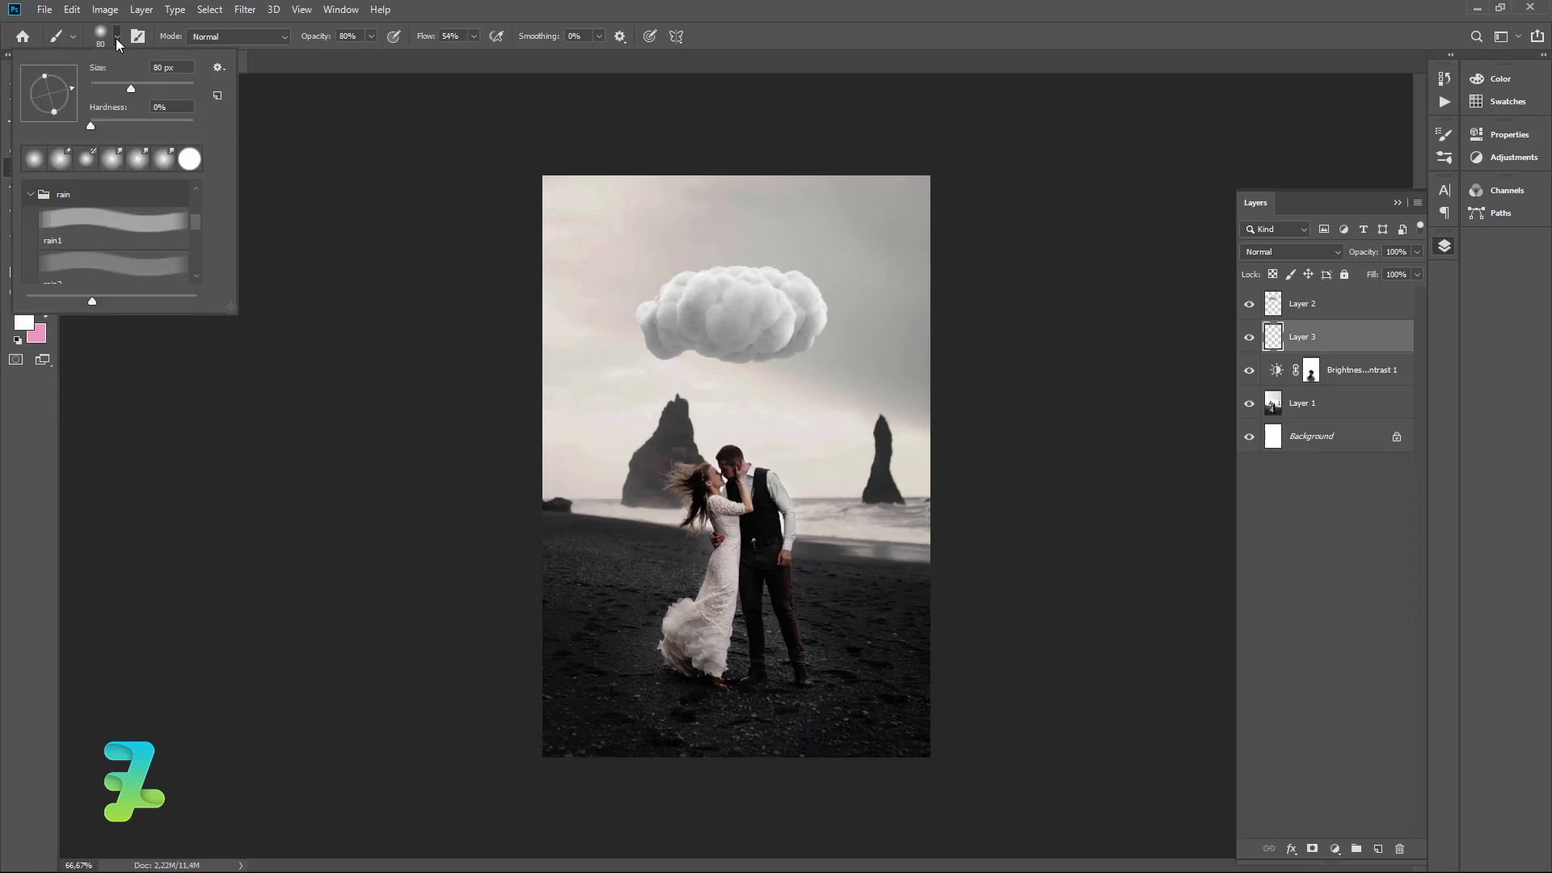
{"action": "key", "text": "ctrl+plus"}
{"action": "left_click", "coordinate": [81, 234]}
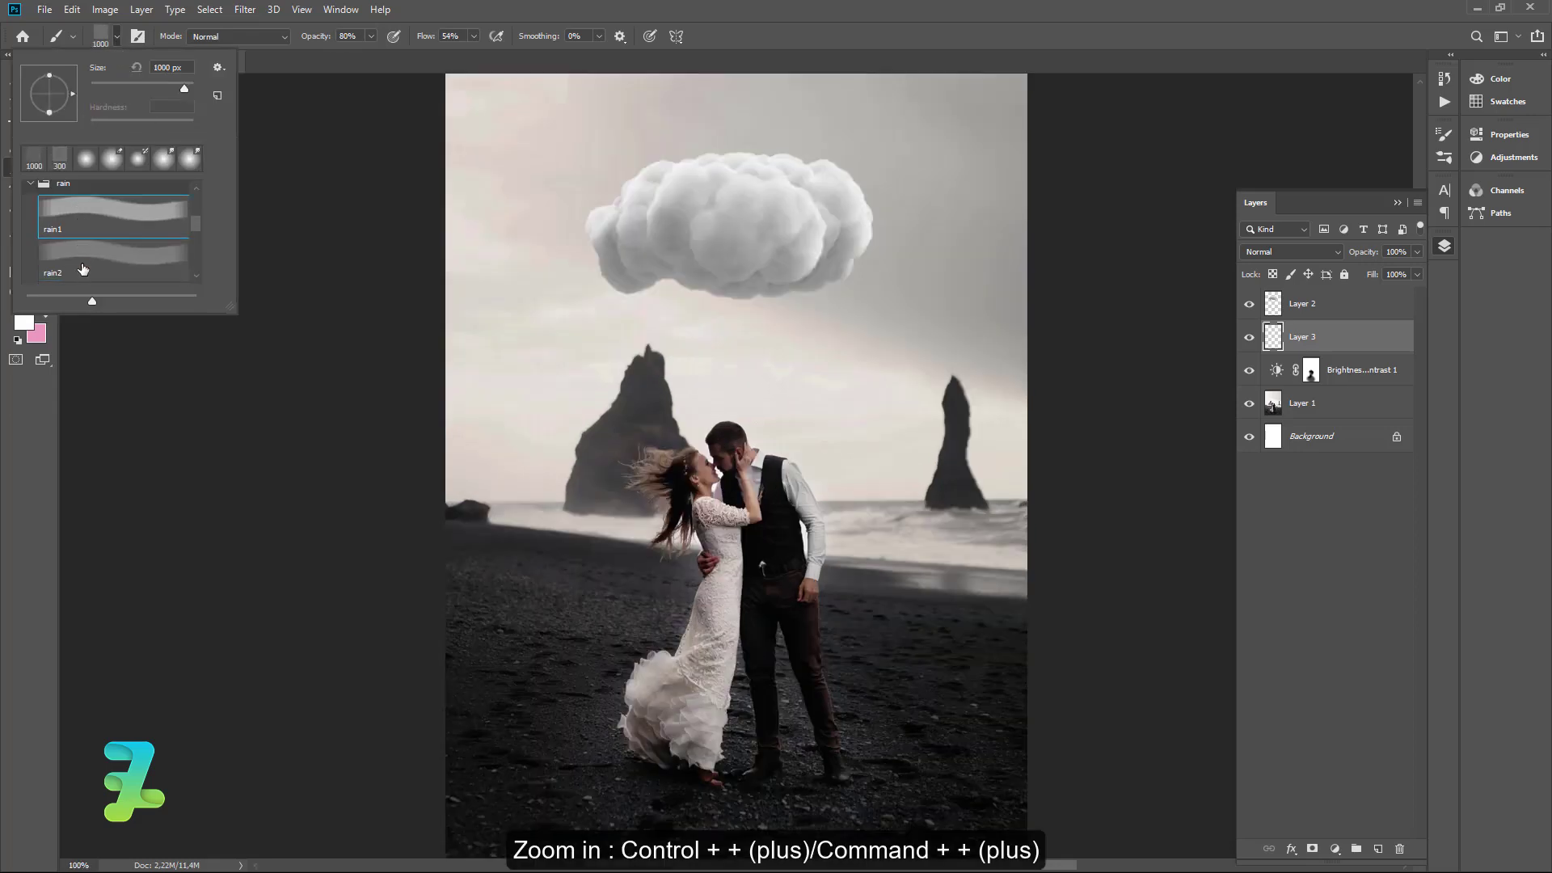
{"action": "left_click", "coordinate": [82, 268]}
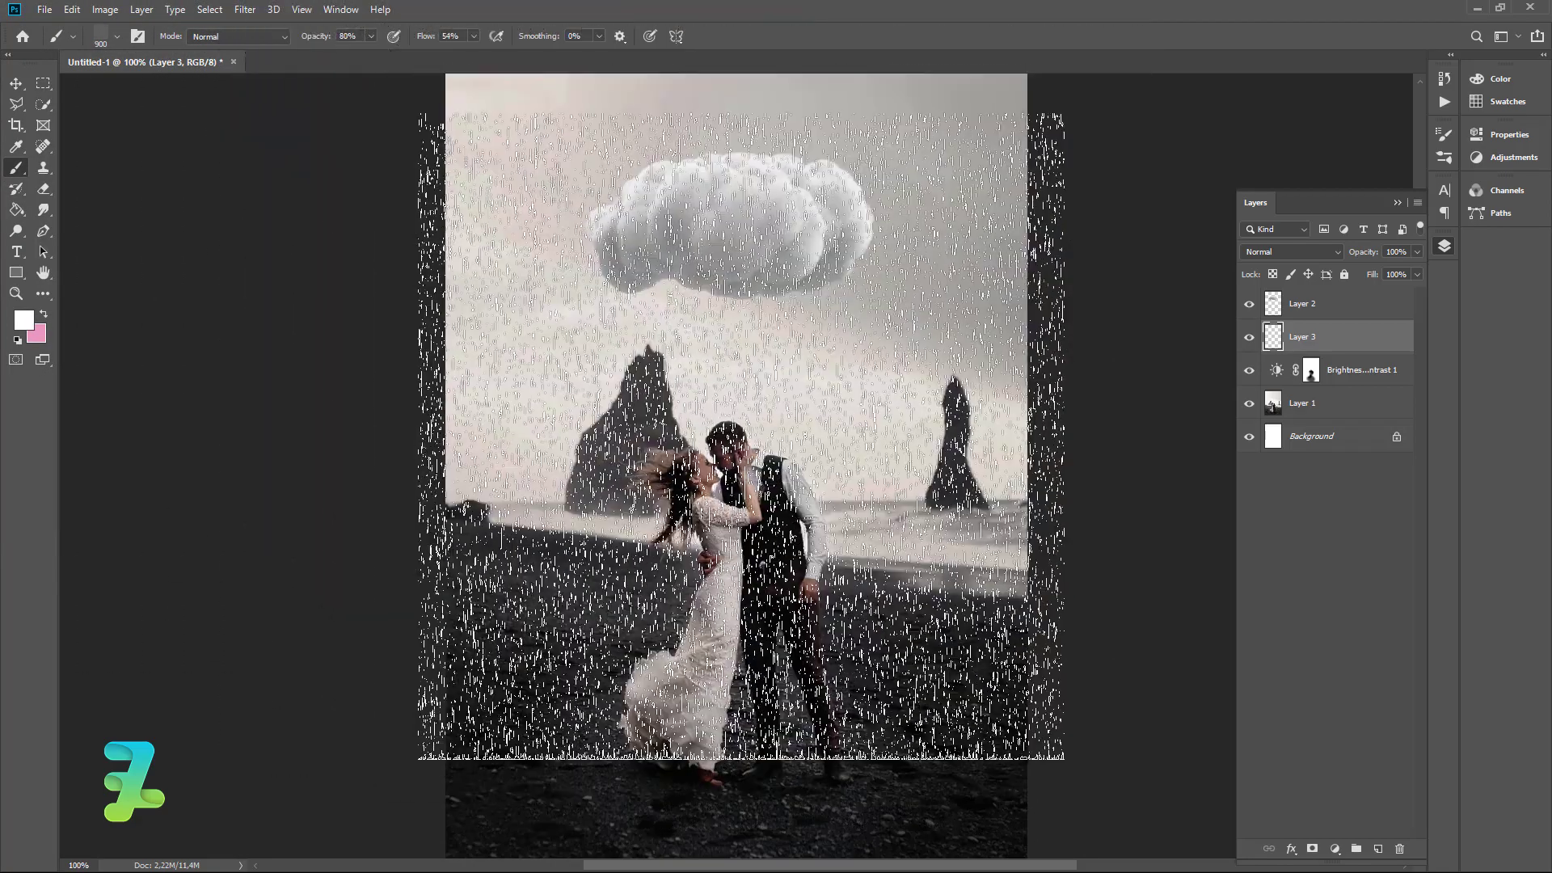
{"action": "key", "text": "bracketleft"}
{"action": "key", "text": "bracketleft"}
{"action": "key", "text": "bracketleft"}
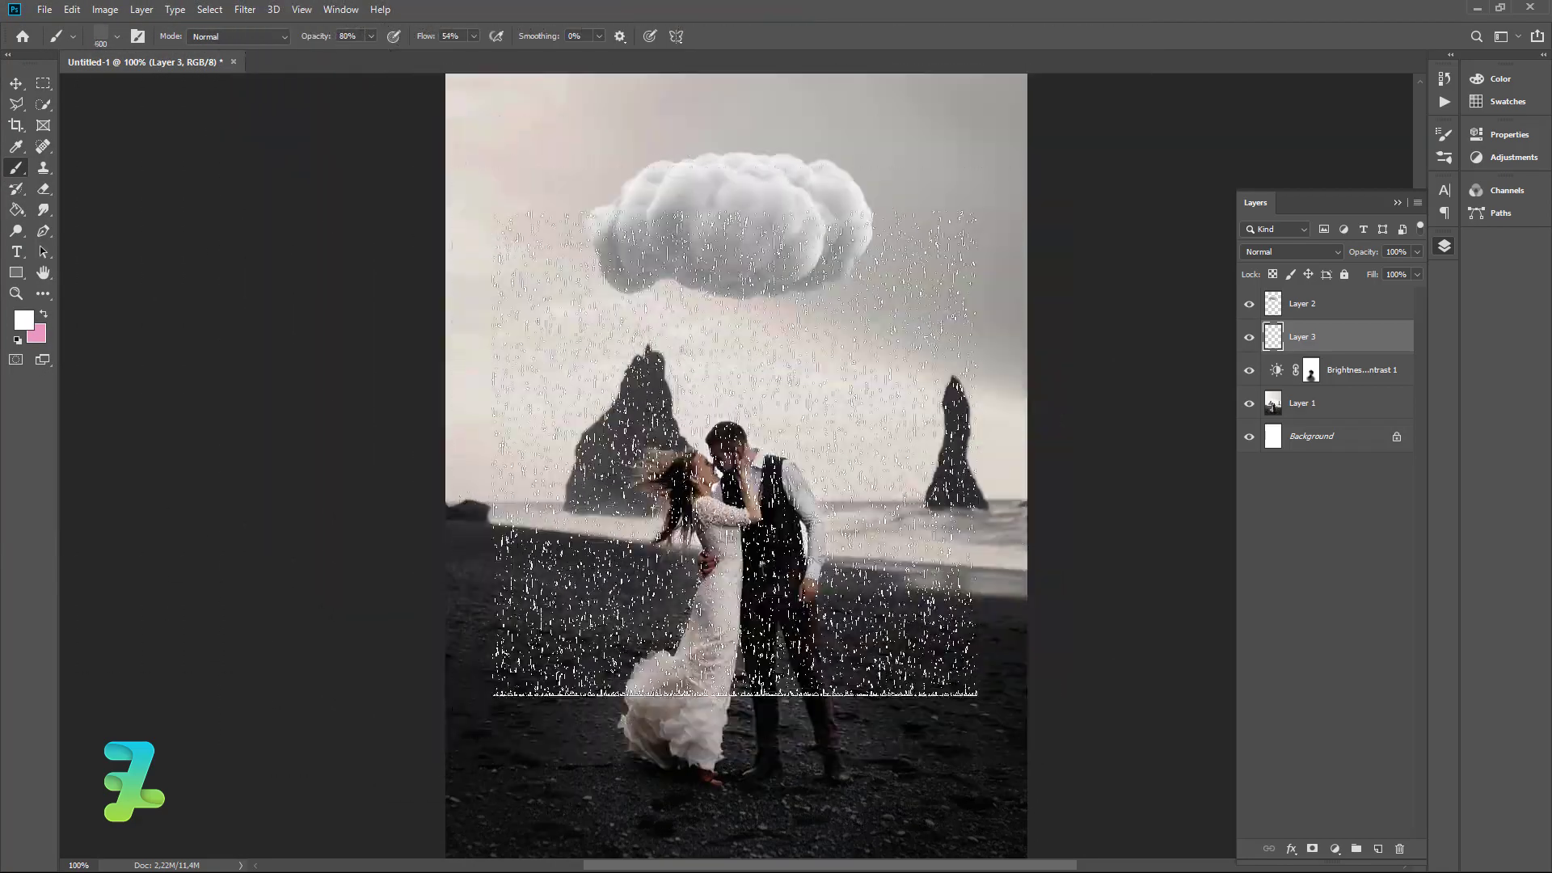
{"action": "key", "text": "bracketleft"}
{"action": "key", "text": "bracketleft"}
{"action": "key", "text": "bracketleft"}
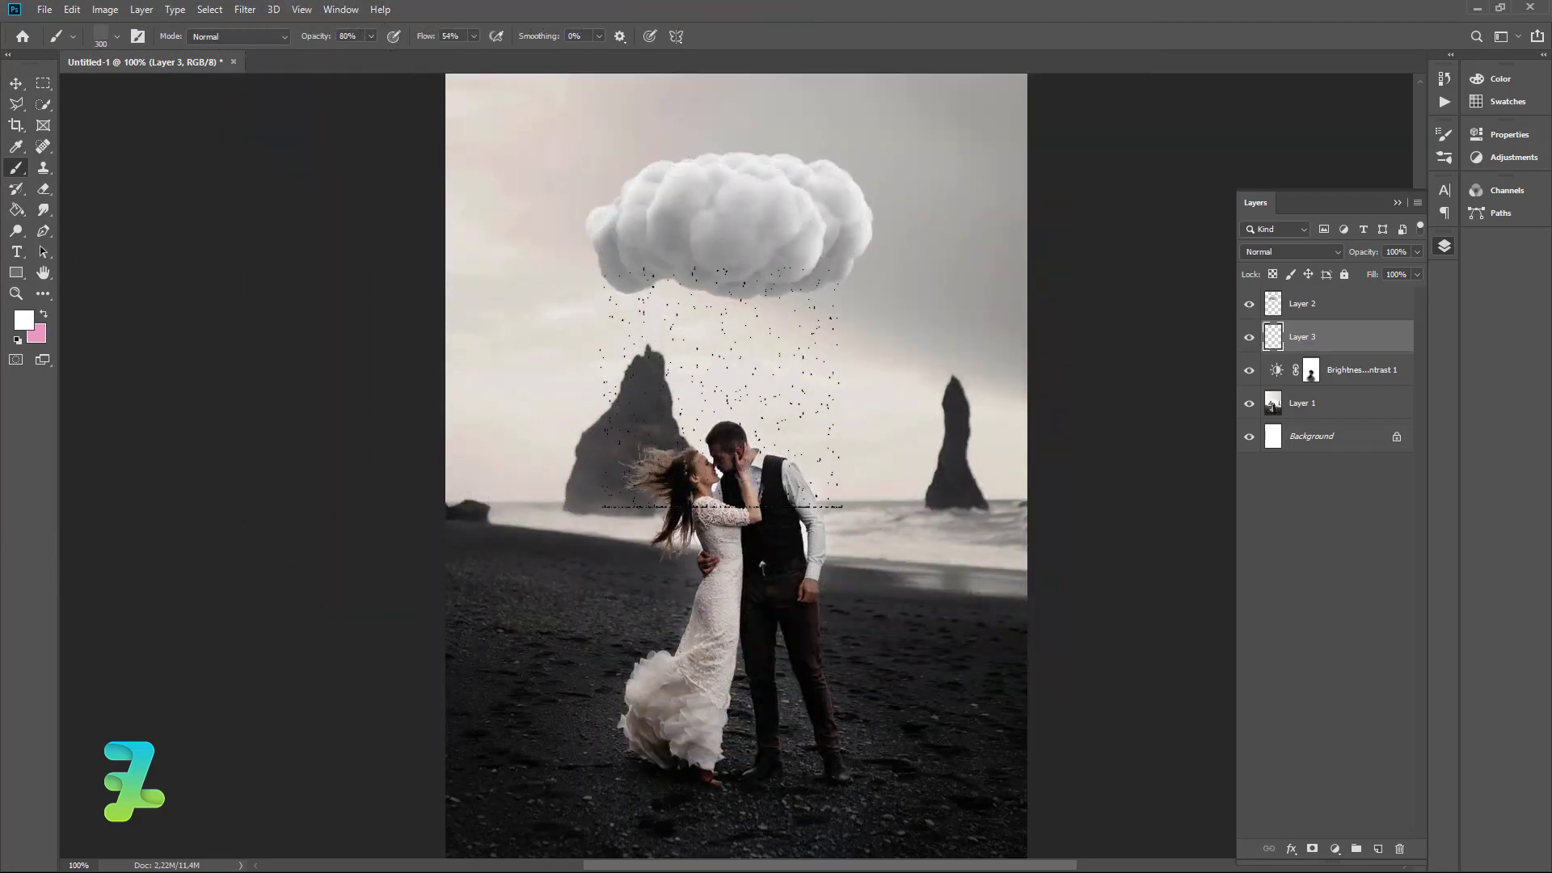
{"action": "key", "text": "bracketright"}
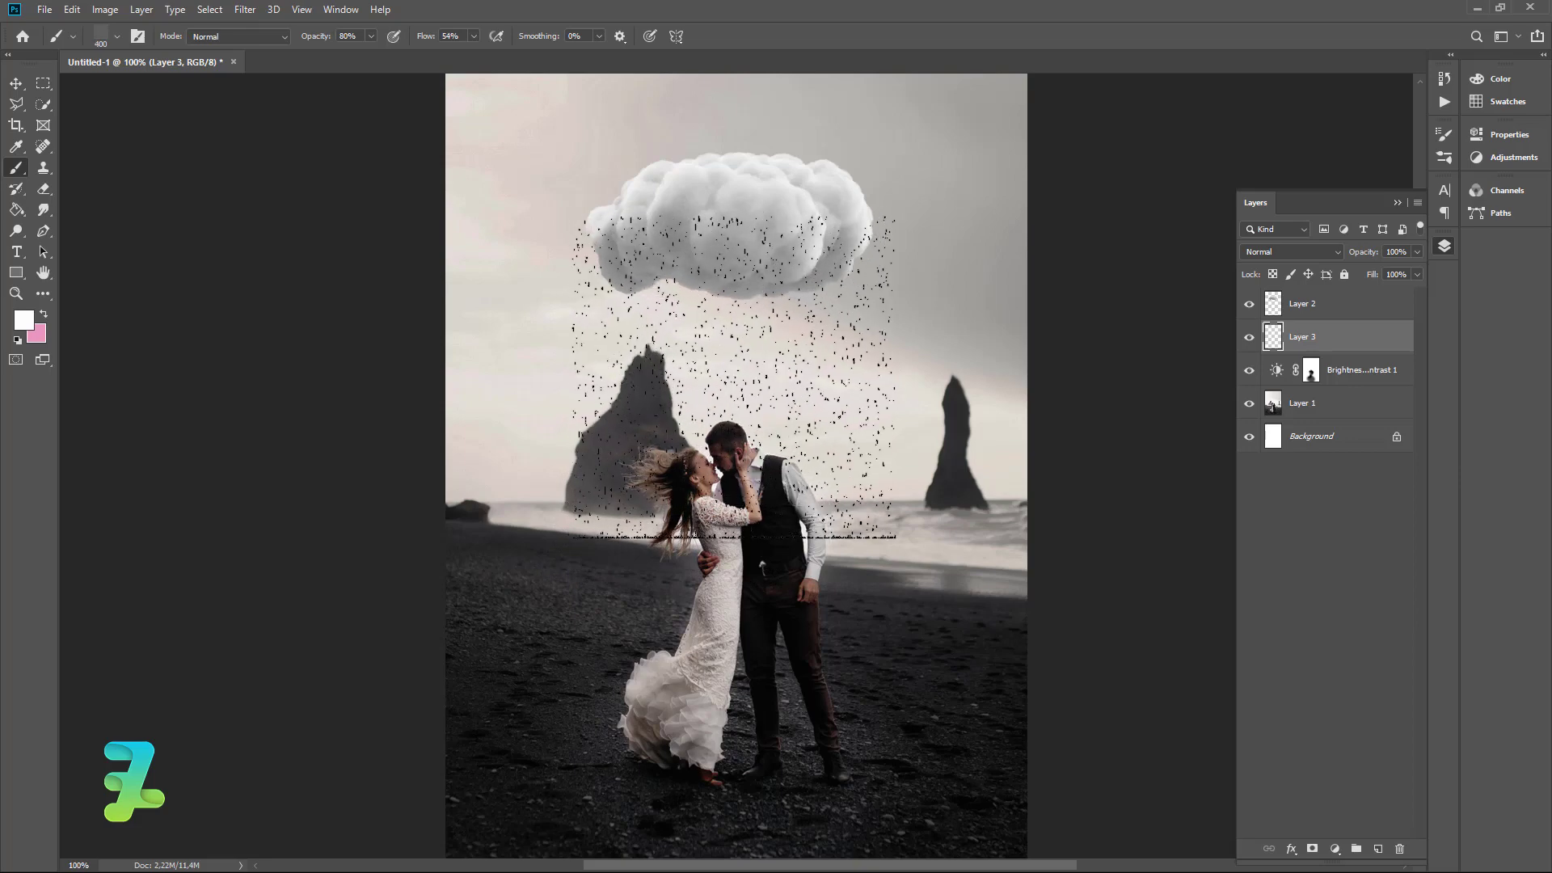
Test-stamp rain streaks below the cloud and across the whole scene.
{"action": "left_click", "coordinate": [736, 380]}
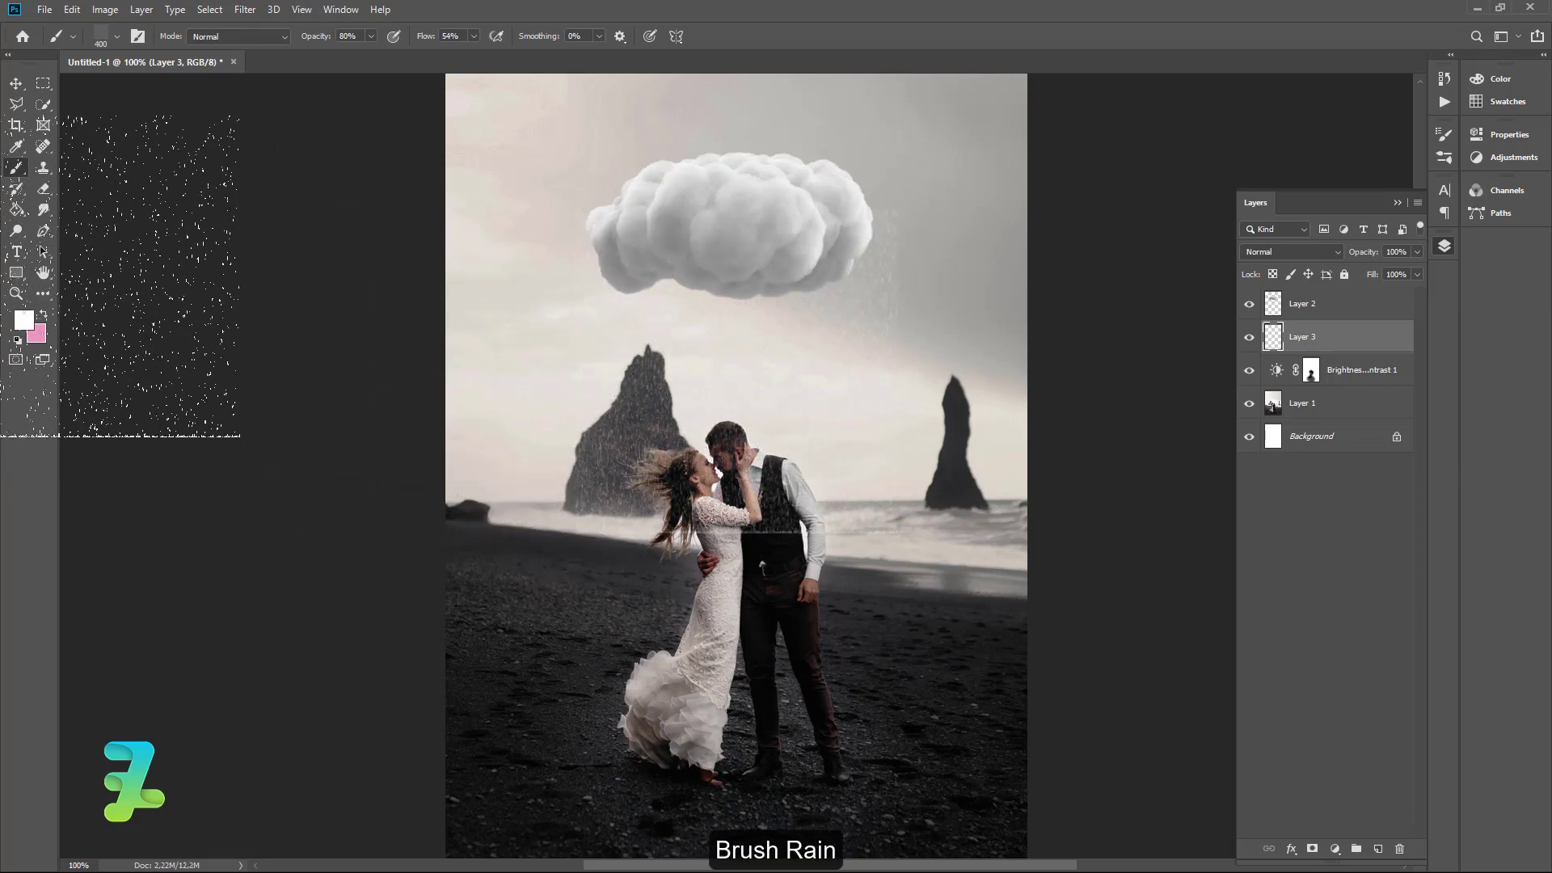
{"action": "left_click", "coordinate": [743, 421]}
{"action": "key", "text": "bracketright"}
{"action": "key", "text": "bracketright"}
{"action": "key", "text": "bracketright"}
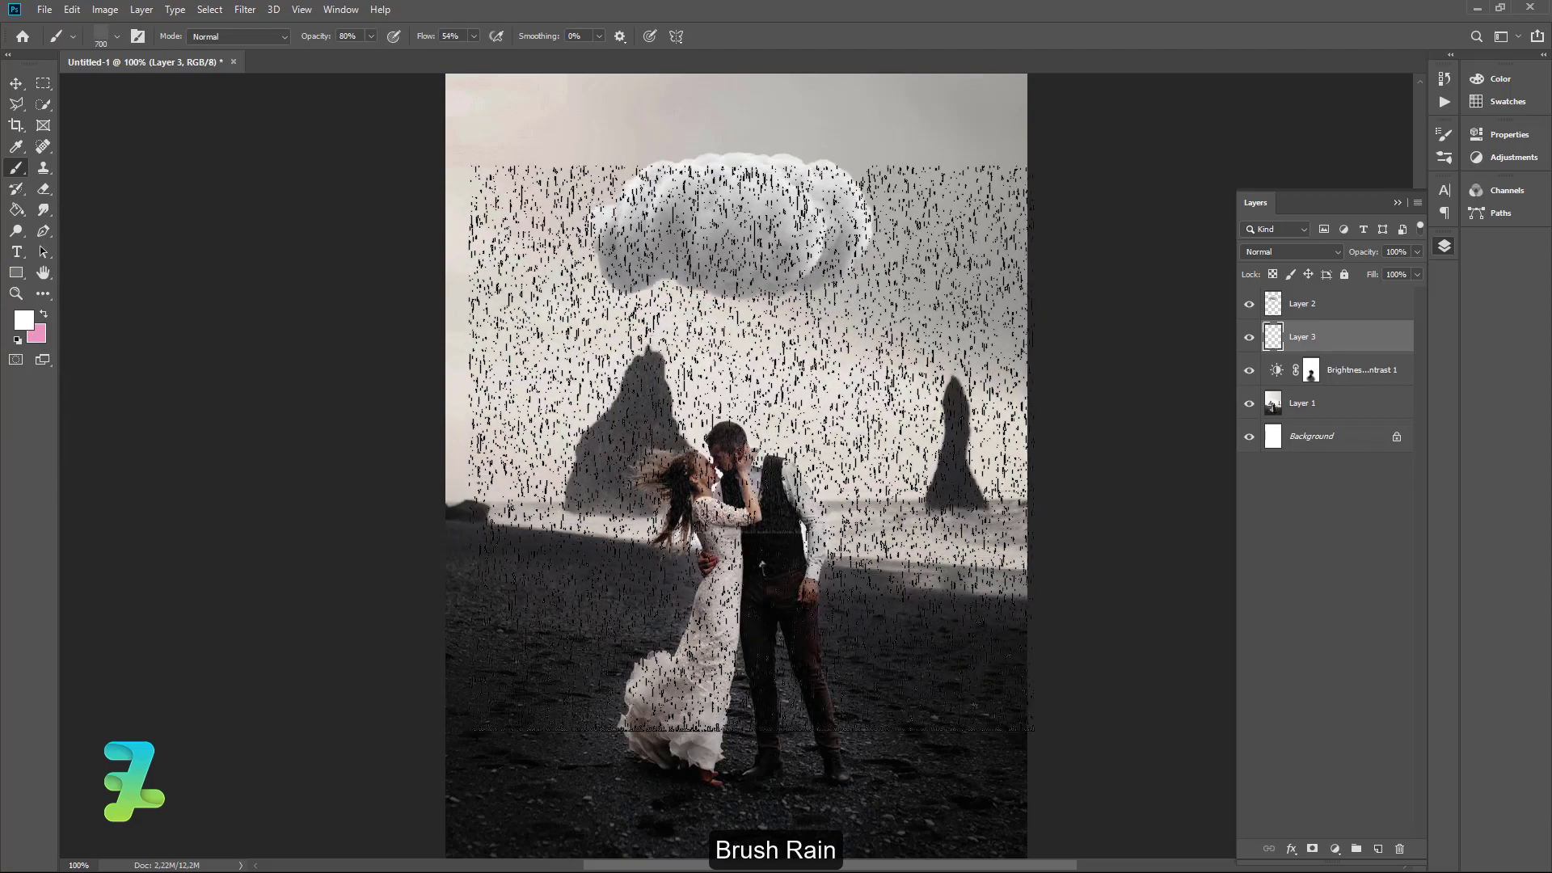
{"action": "left_click", "coordinate": [744, 497]}
{"action": "key", "text": "bracketright"}
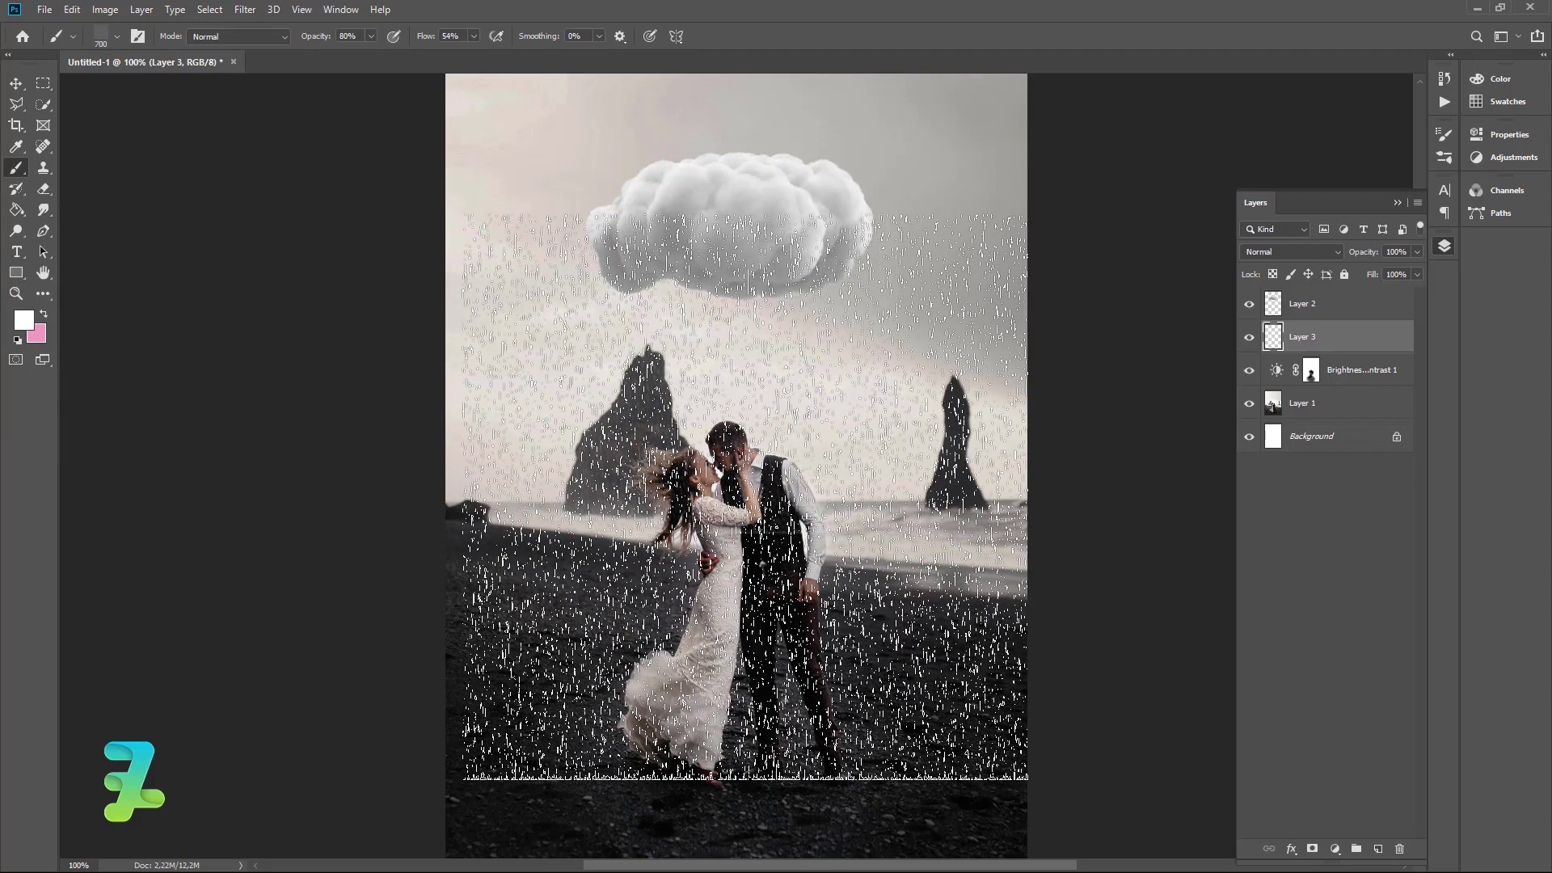
{"action": "left_click", "coordinate": [745, 499]}
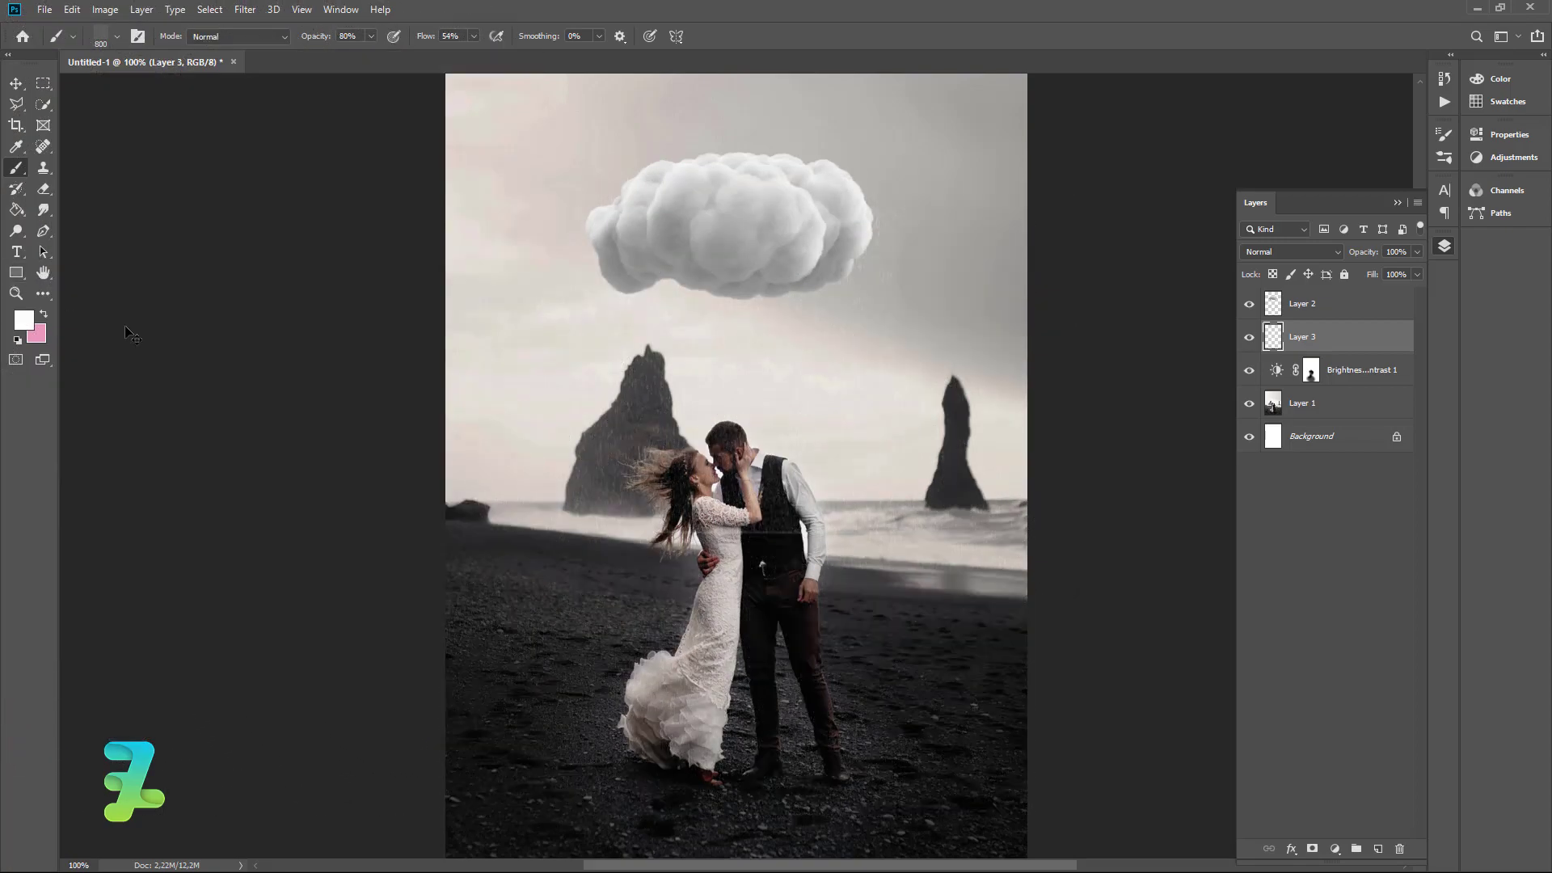
Delete the test Layer 3, add a fresh rain layer, and give it a layer mask.
{"action": "left_click", "coordinate": [1401, 847]}
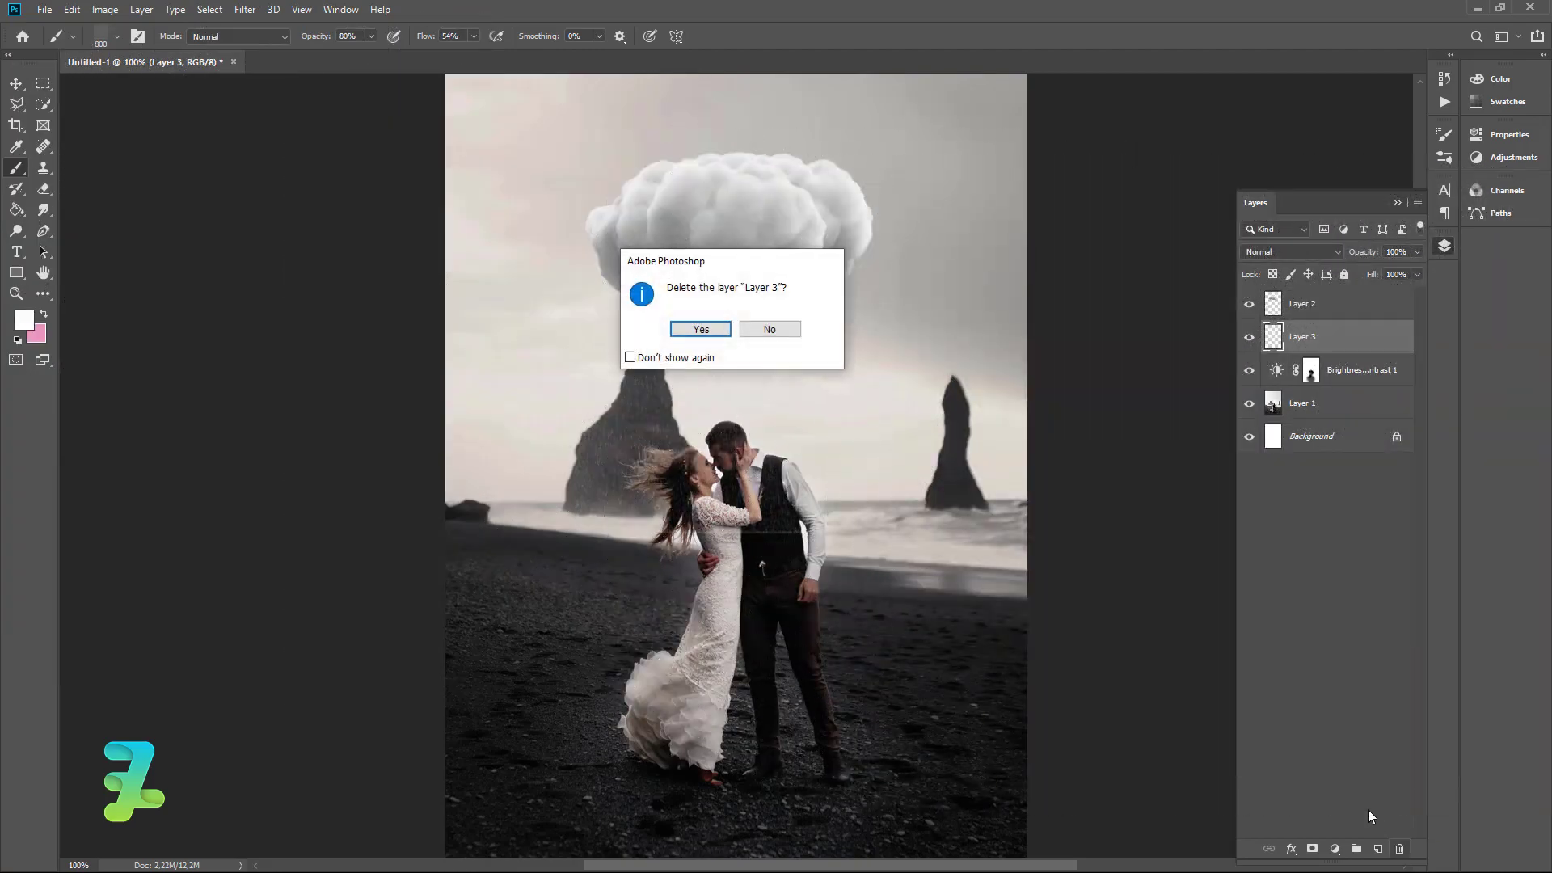
{"action": "left_click", "coordinate": [692, 331]}
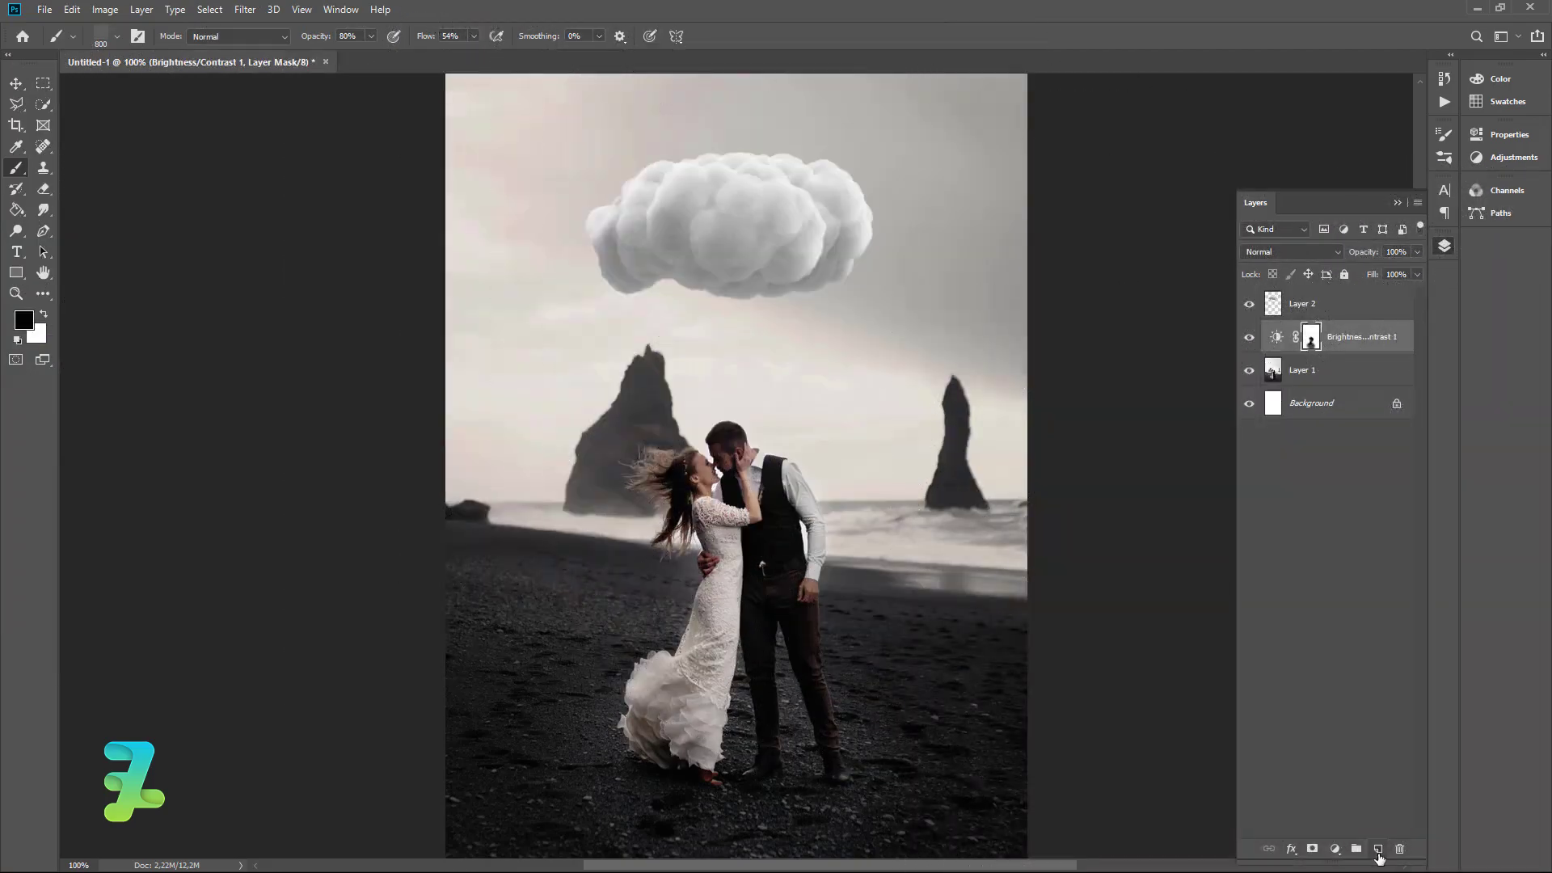
{"action": "left_click", "coordinate": [1378, 849]}
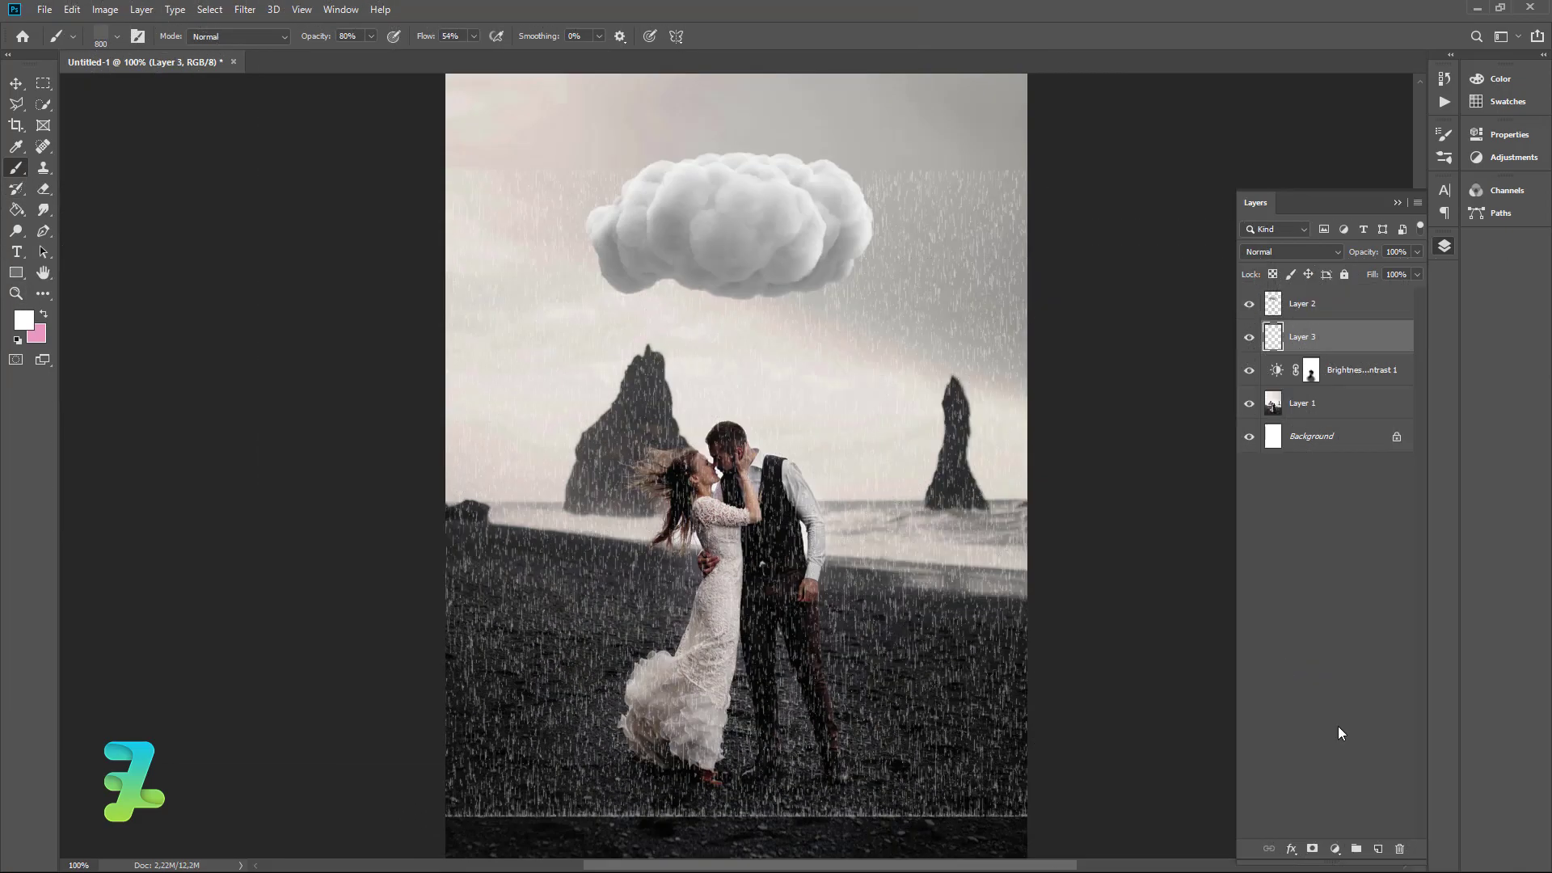
{"action": "left_click", "coordinate": [1311, 849]}
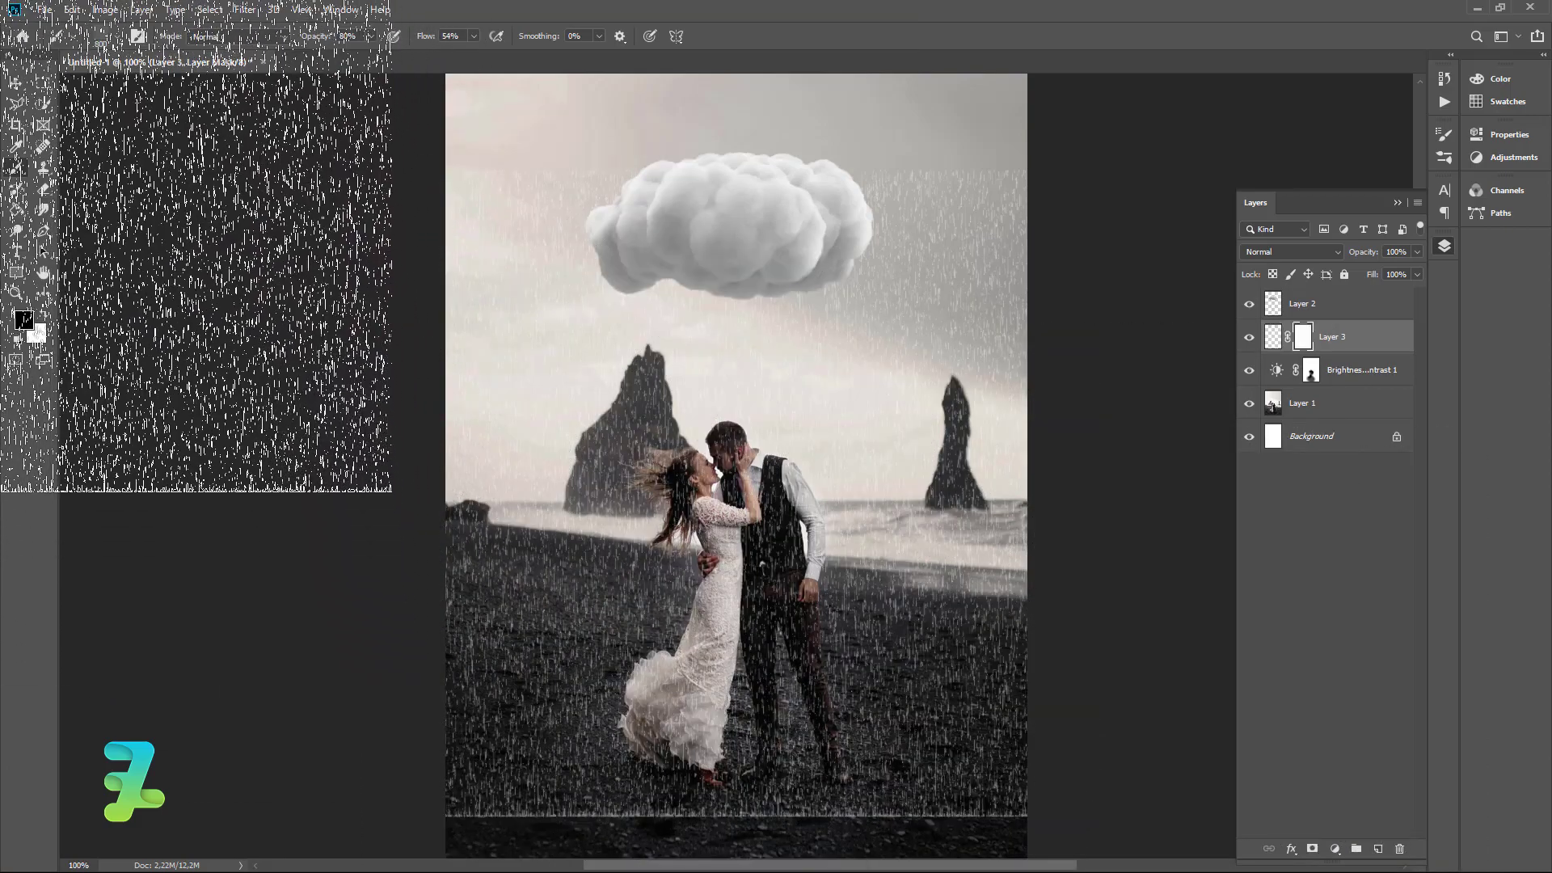
Use a smaller soft round brush to mask rain from the sky and beach on both sides.
{"action": "left_click", "coordinate": [117, 36]}
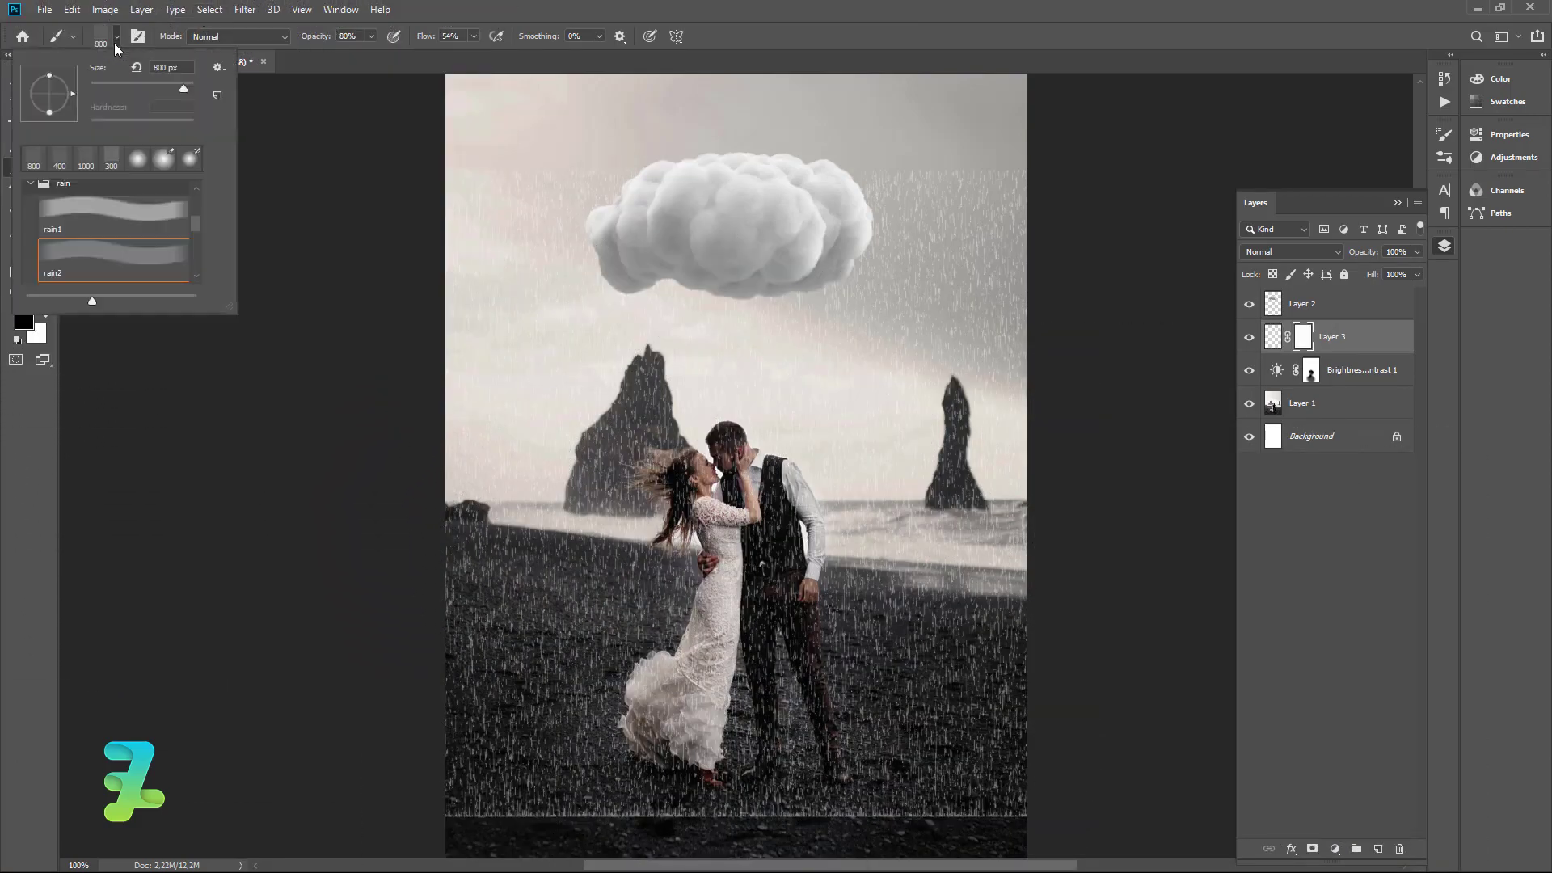
{"action": "left_click", "coordinate": [123, 36]}
{"action": "key", "text": "bracketleft"}
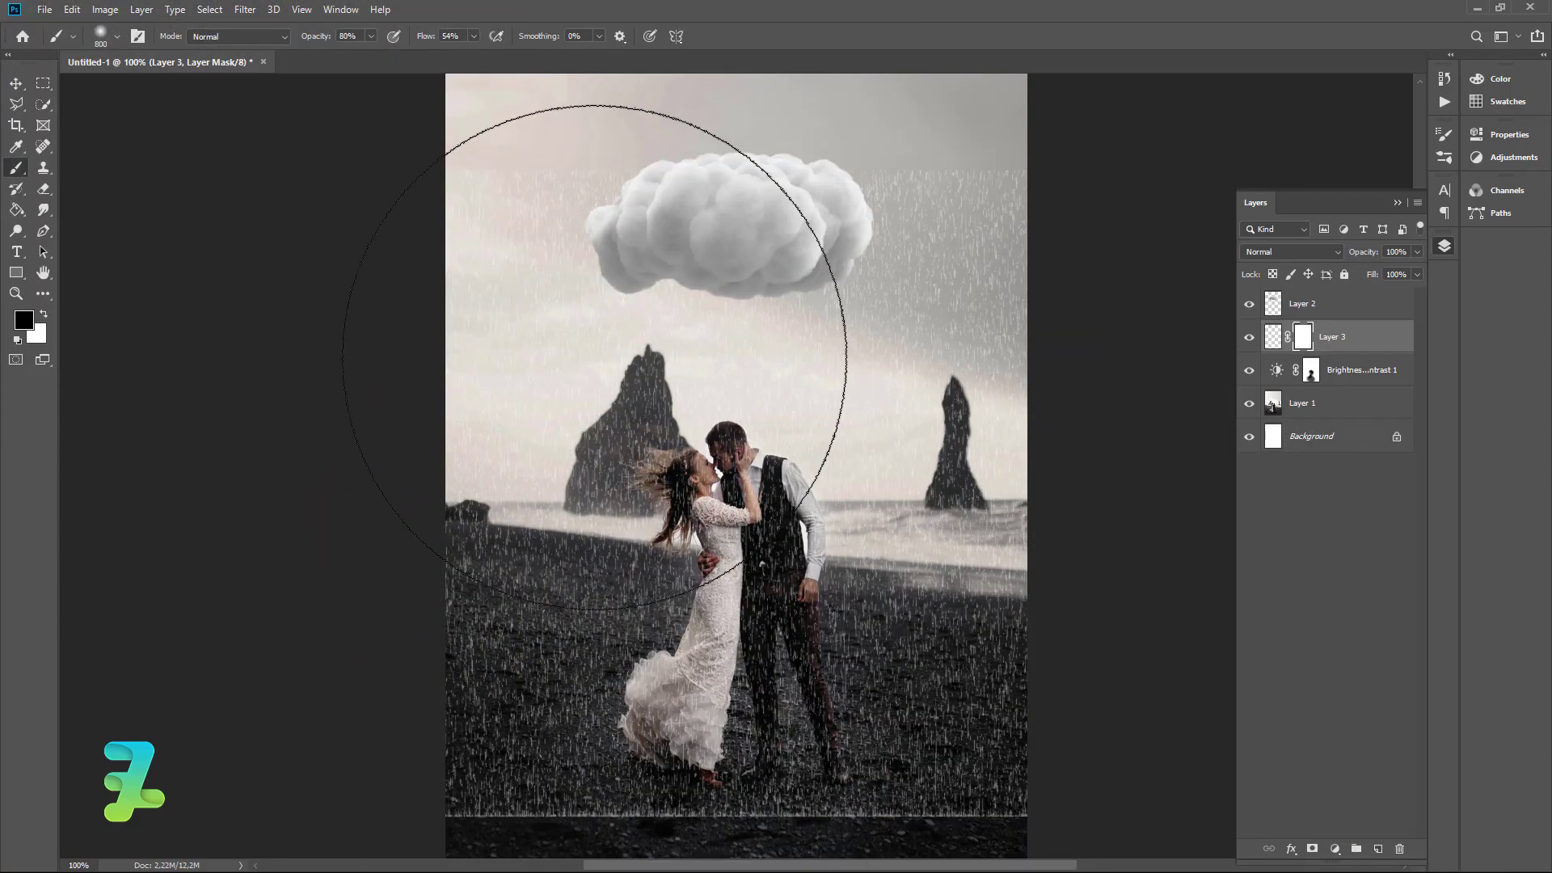
{"action": "key", "text": "bracketleft"}
{"action": "key", "text": "bracketleft"}
{"action": "key", "text": "bracketleft"}
{"action": "key", "text": "bracketleft"}
{"action": "key", "text": "bracketleft"}
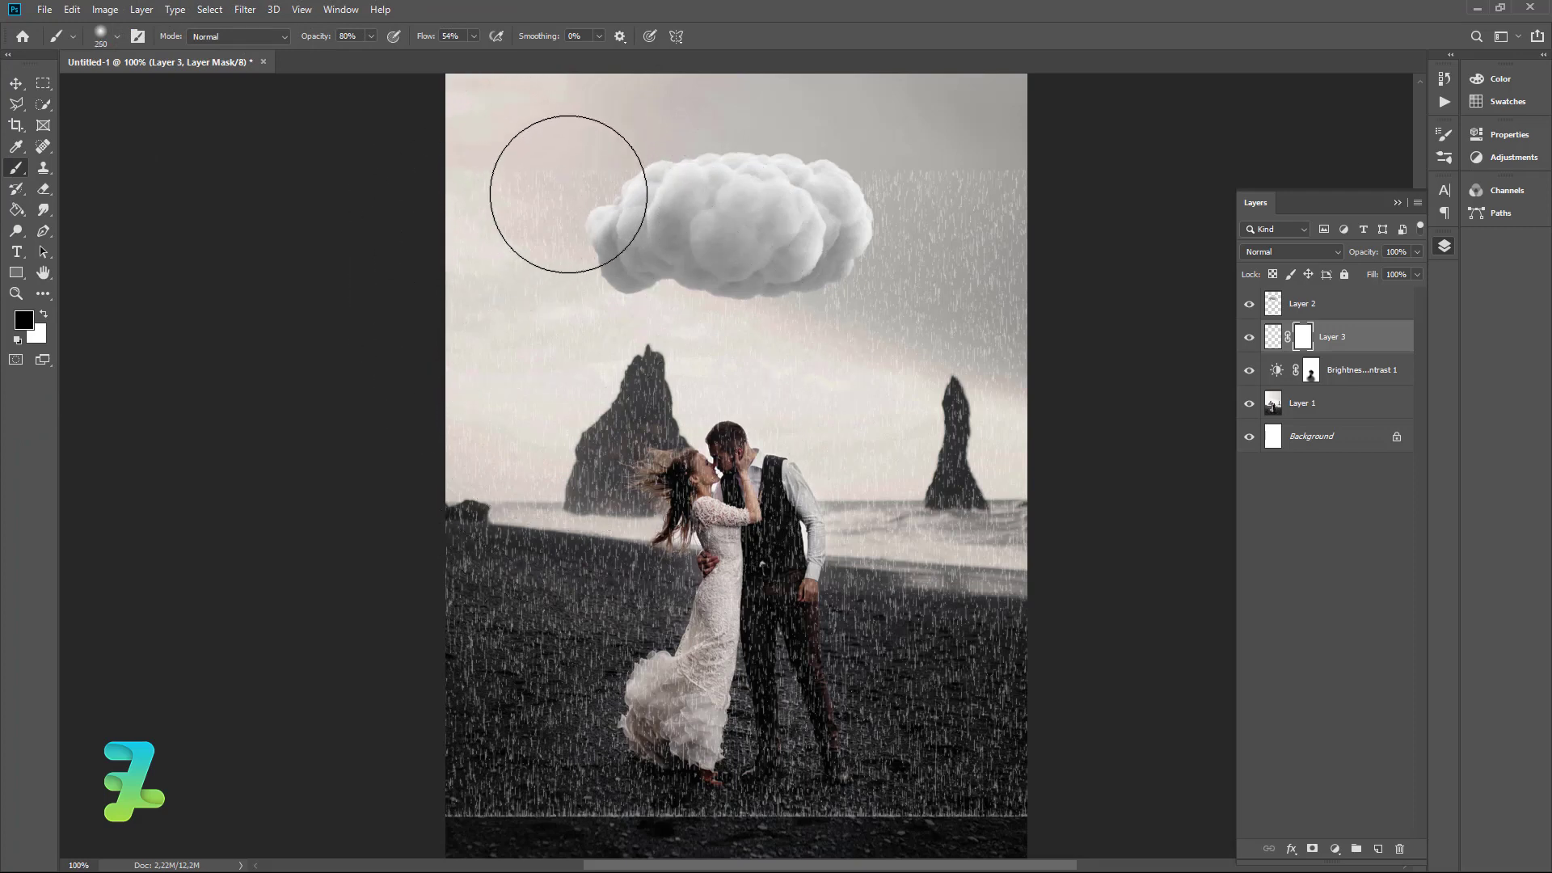
{"action": "mouse_move", "coordinate": [565, 197]}
{"action": "left_mouse_down"}
{"action": "mouse_move", "coordinate": [526, 180]}
{"action": "mouse_move", "coordinate": [480, 277]}
{"action": "mouse_move", "coordinate": [519, 329]}
{"action": "mouse_move", "coordinate": [571, 468]}
{"action": "mouse_move", "coordinate": [539, 525]}
{"action": "mouse_move", "coordinate": [519, 415]}
{"action": "mouse_move", "coordinate": [502, 485]}
{"action": "mouse_move", "coordinate": [517, 501]}
{"action": "left_mouse_up"}
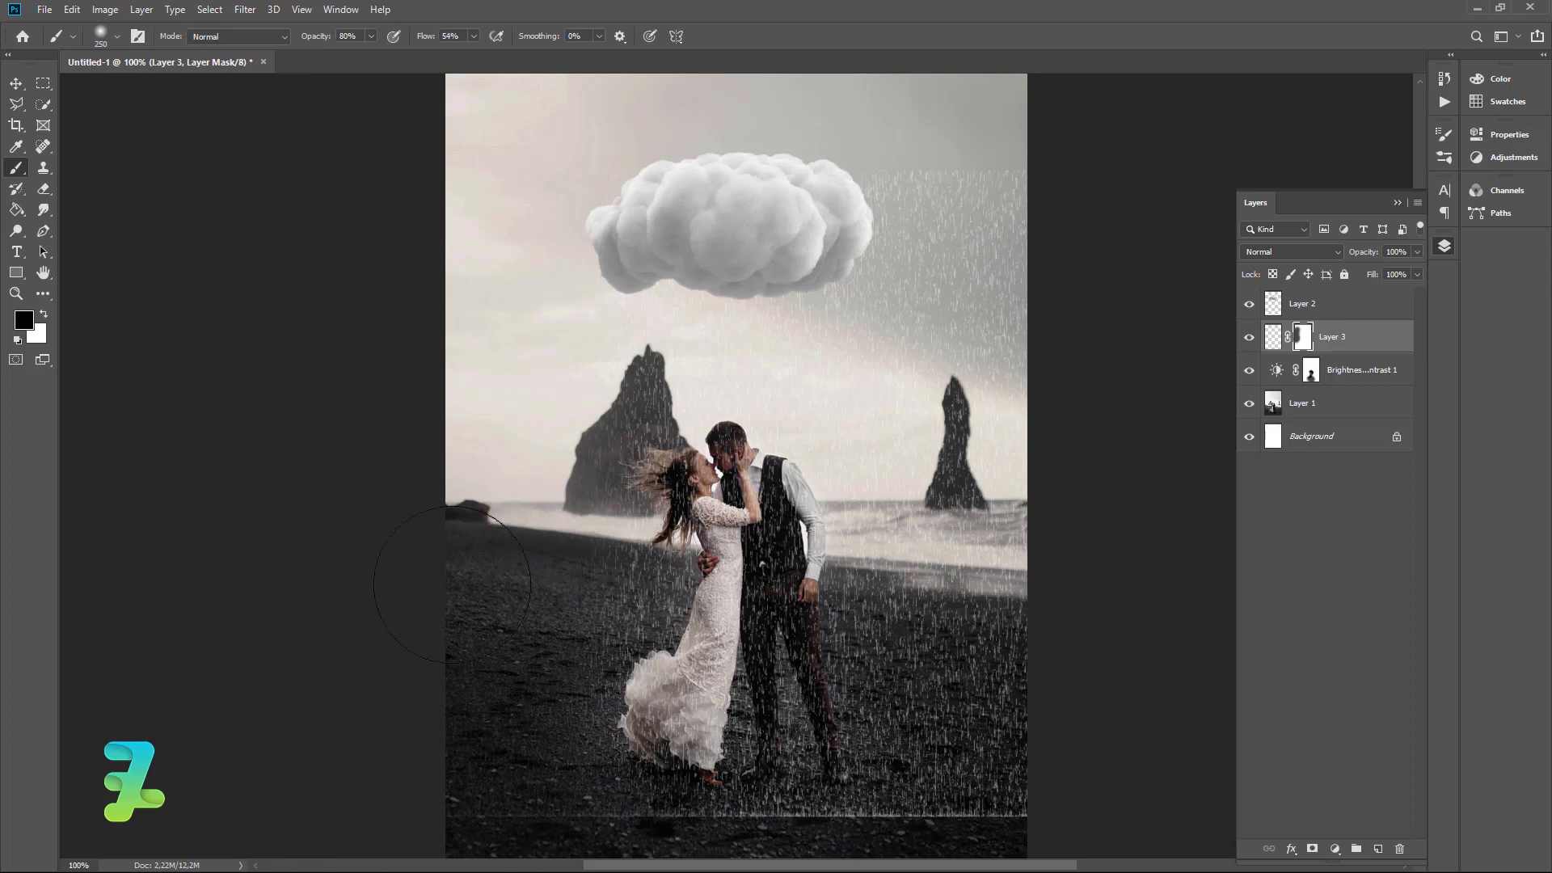
{"action": "mouse_move", "coordinate": [453, 584]}
{"action": "left_mouse_down"}
{"action": "mouse_move", "coordinate": [474, 623]}
{"action": "mouse_move", "coordinate": [485, 744]}
{"action": "mouse_move", "coordinate": [626, 872]}
{"action": "left_mouse_up"}
{"action": "mouse_move", "coordinate": [952, 191]}
{"action": "left_mouse_down"}
{"action": "mouse_move", "coordinate": [935, 288]}
{"action": "mouse_move", "coordinate": [1001, 322]}
{"action": "mouse_move", "coordinate": [915, 162]}
{"action": "mouse_move", "coordinate": [935, 197]}
{"action": "mouse_move", "coordinate": [921, 517]}
{"action": "left_mouse_up"}
{"action": "mouse_move", "coordinate": [925, 618]}
{"action": "left_mouse_down"}
{"action": "mouse_move", "coordinate": [999, 658]}
{"action": "mouse_move", "coordinate": [962, 623]}
{"action": "mouse_move", "coordinate": [969, 711]}
{"action": "mouse_move", "coordinate": [928, 779]}
{"action": "mouse_move", "coordinate": [1022, 804]}
{"action": "left_mouse_up"}
{"action": "key", "text": "ctrl+minus"}
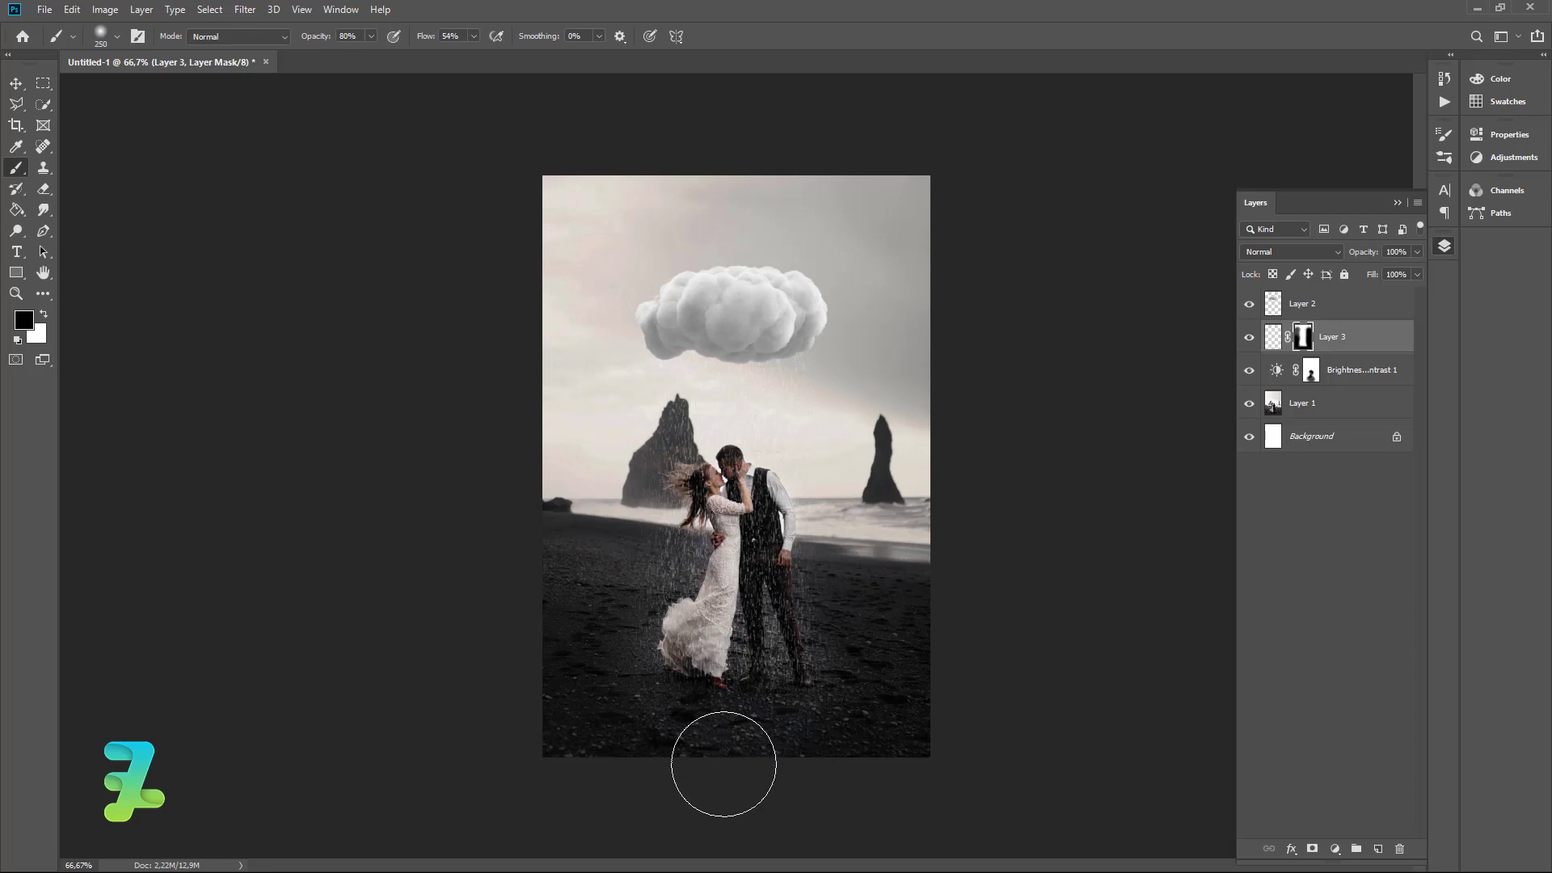
Select the 'speck - heavy' brush at 100% opacity and add a new empty Layer 4.
{"action": "left_click", "coordinate": [118, 36]}
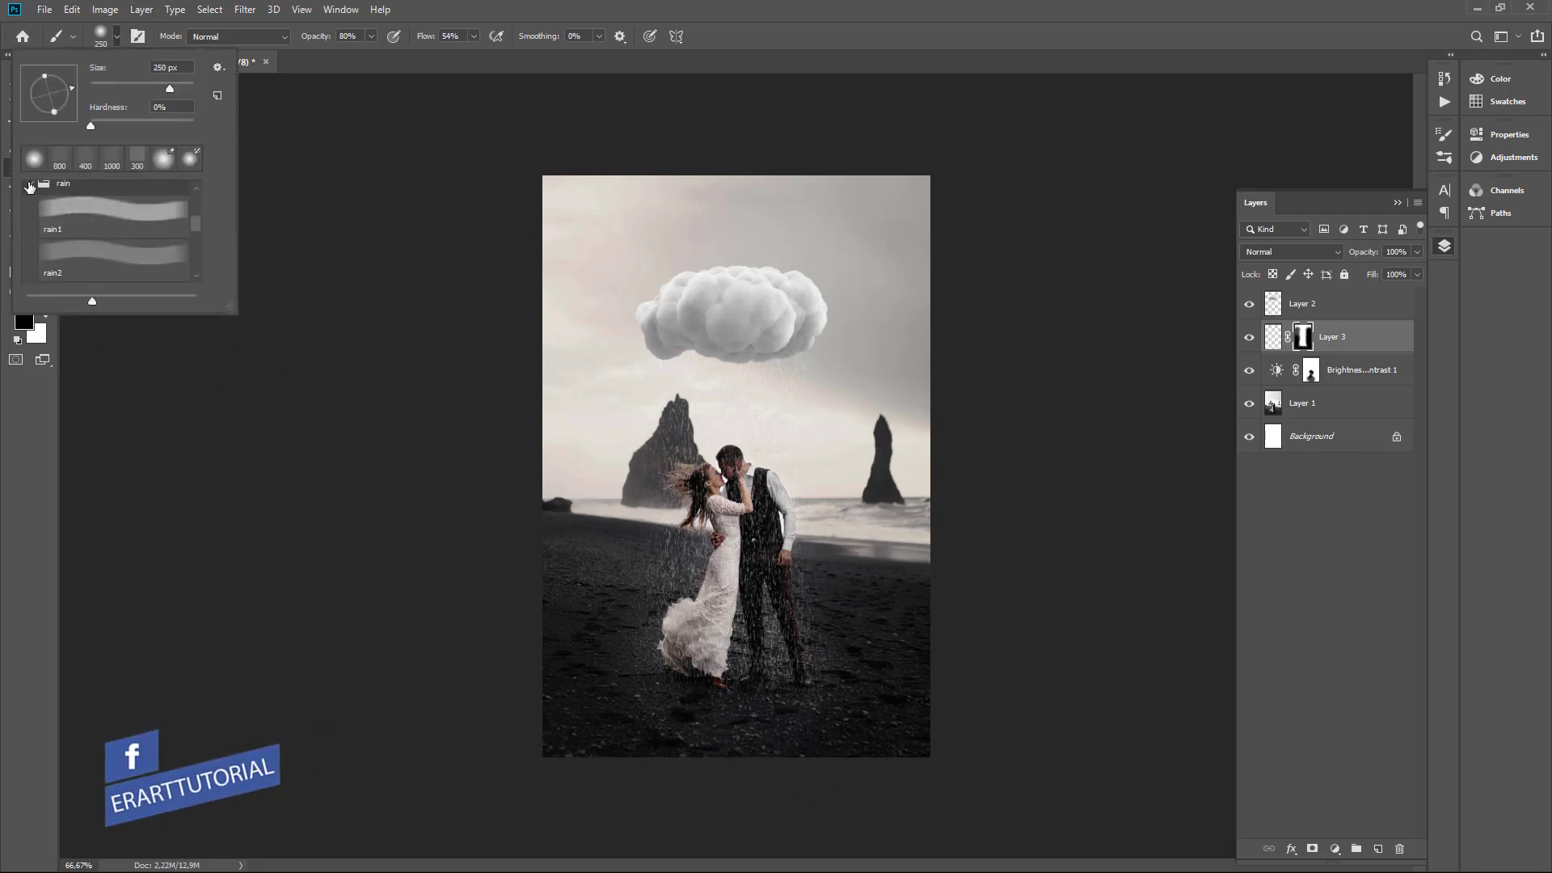
{"action": "left_click", "coordinate": [29, 187]}
{"action": "left_click", "coordinate": [30, 222]}
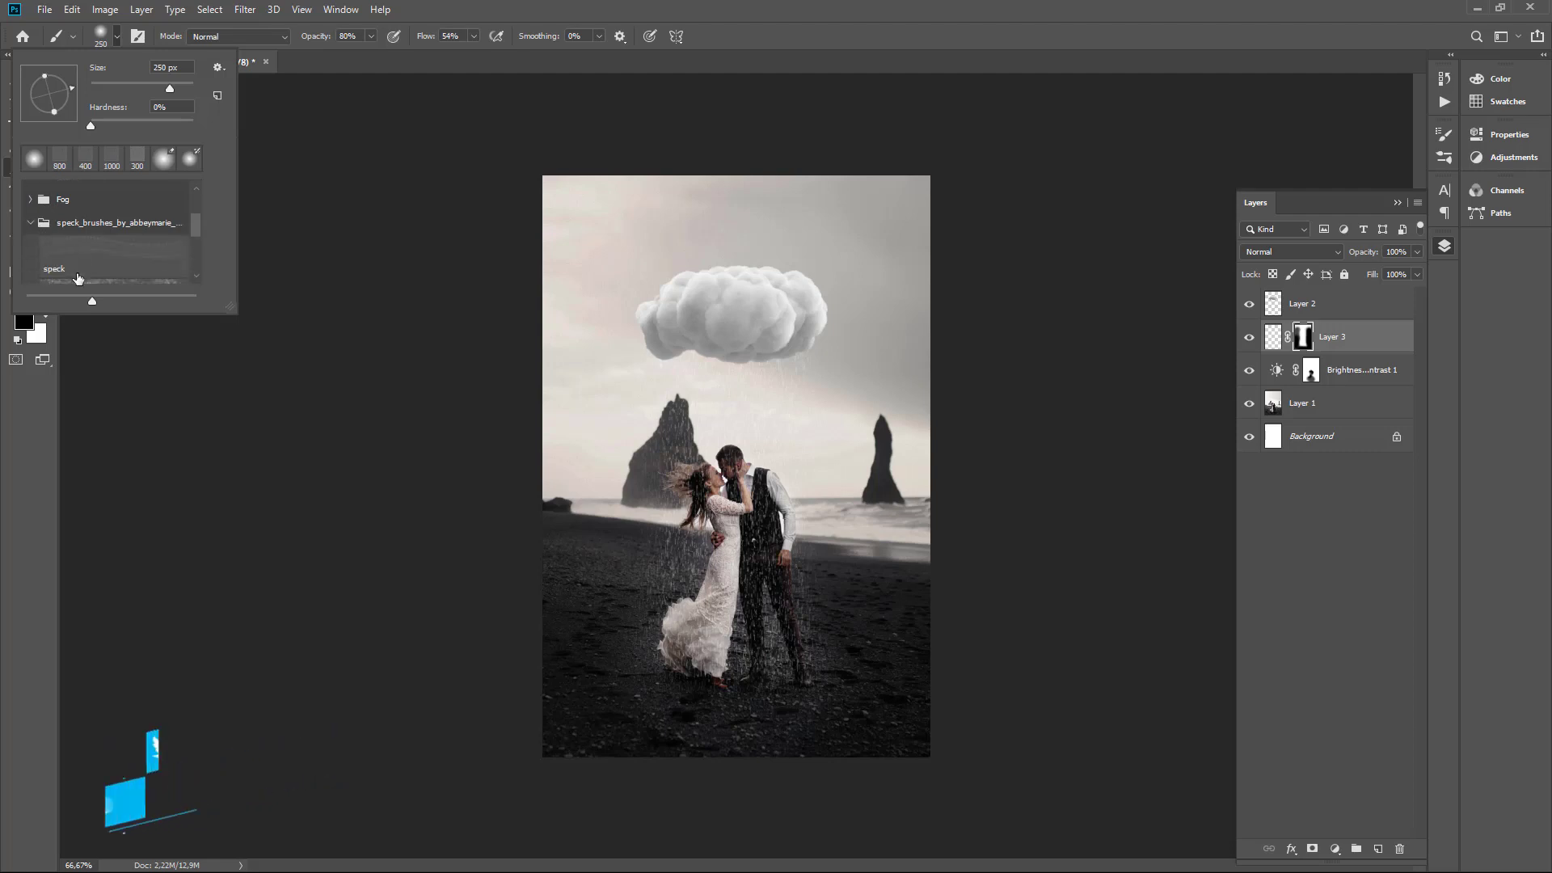
{"action": "scroll", "coordinate": [109, 251], "scroll_direction": "down", "scroll_amount": 1}
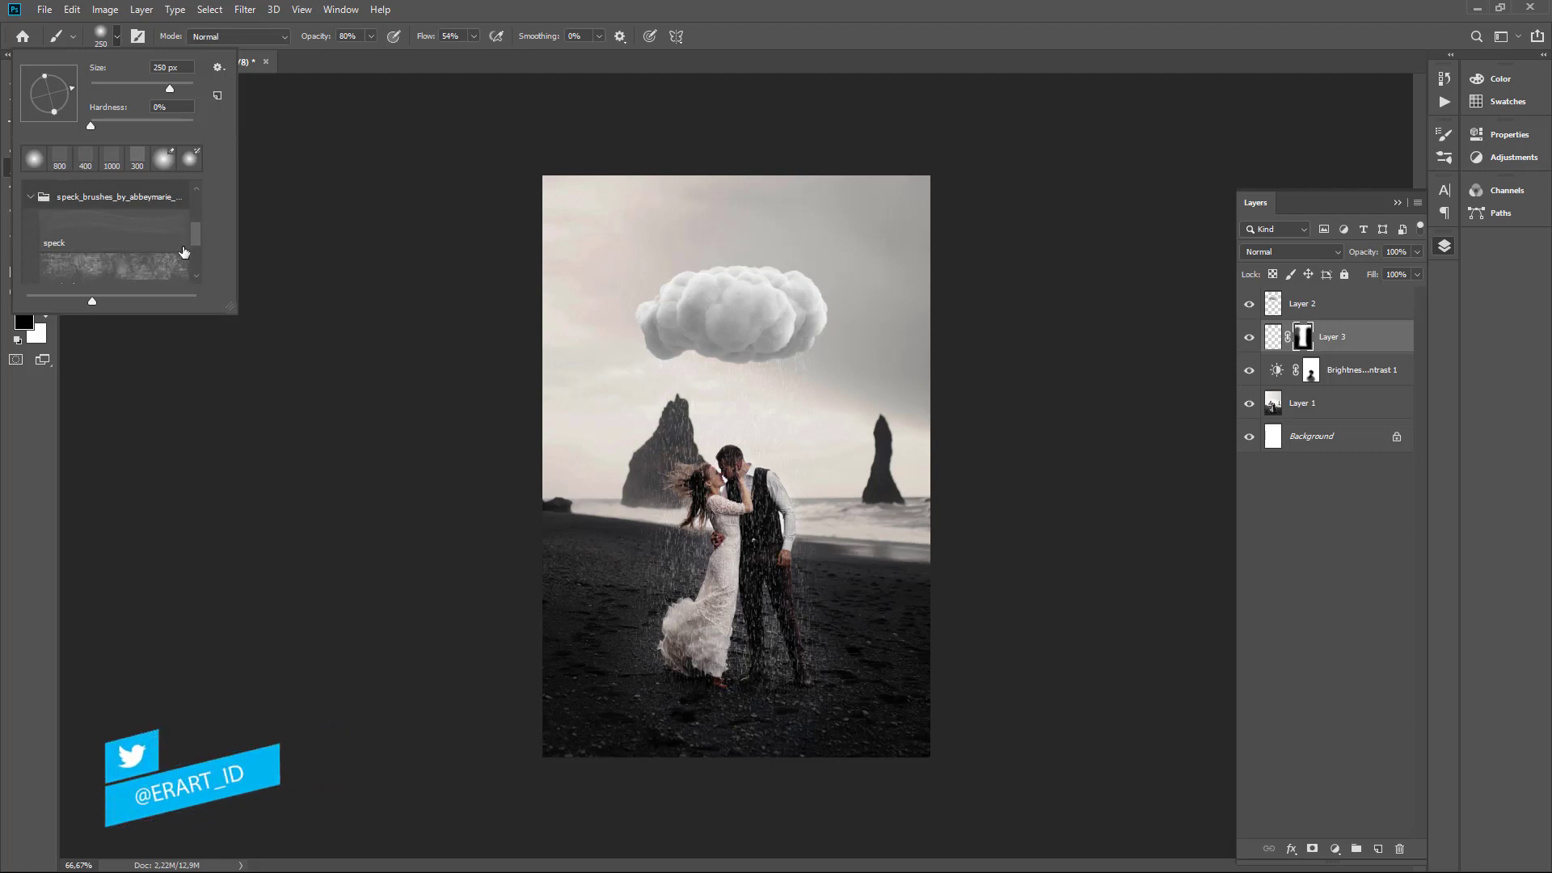
{"action": "scroll", "coordinate": [184, 252], "scroll_direction": "down", "scroll_amount": 1}
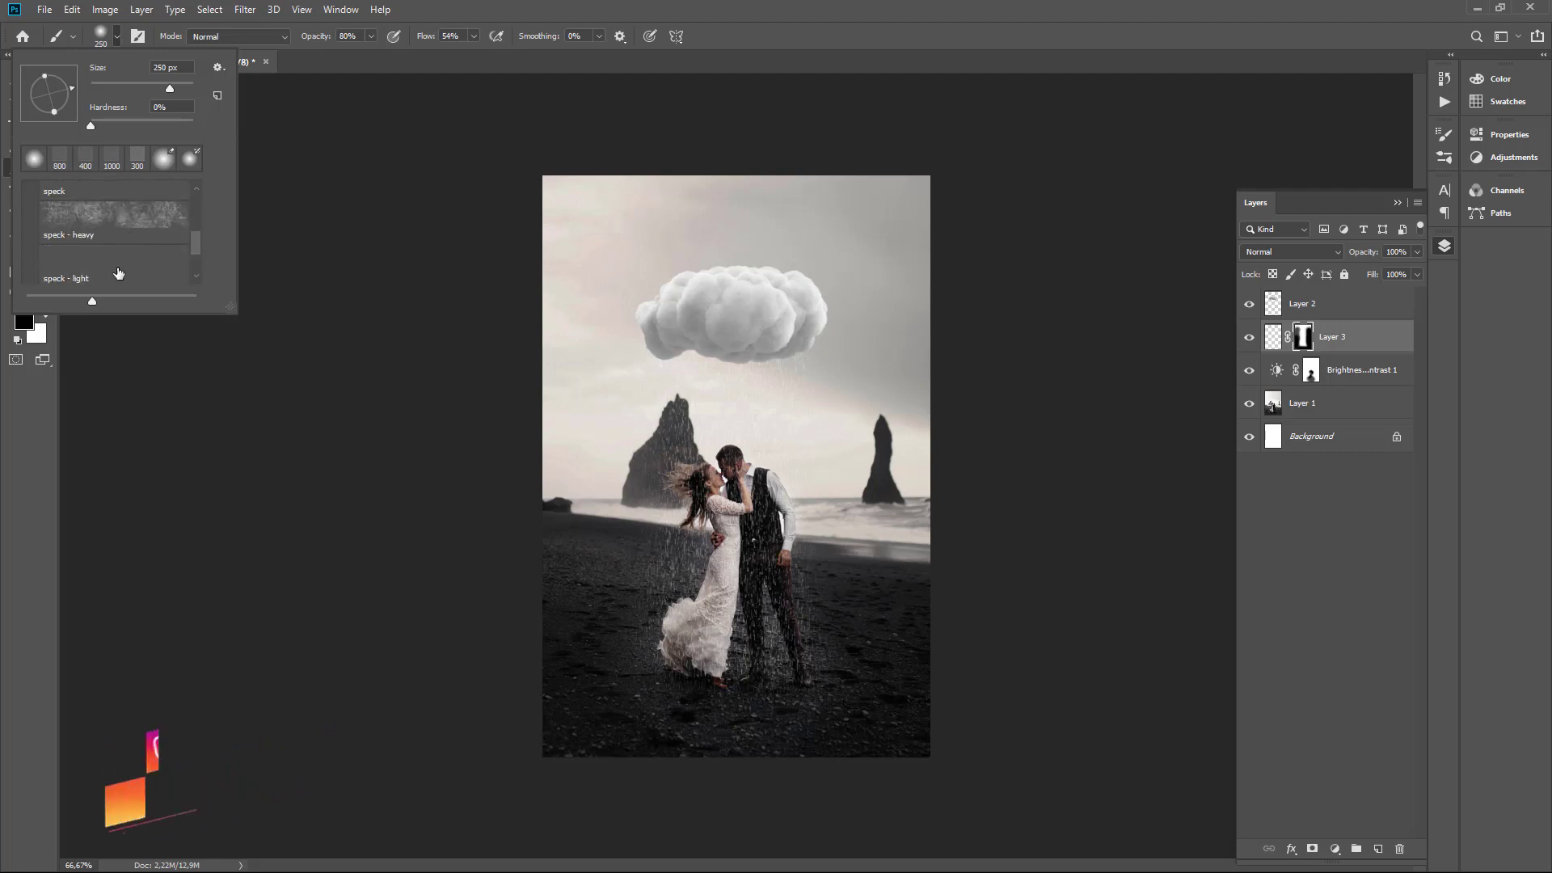
{"action": "left_click", "coordinate": [113, 216]}
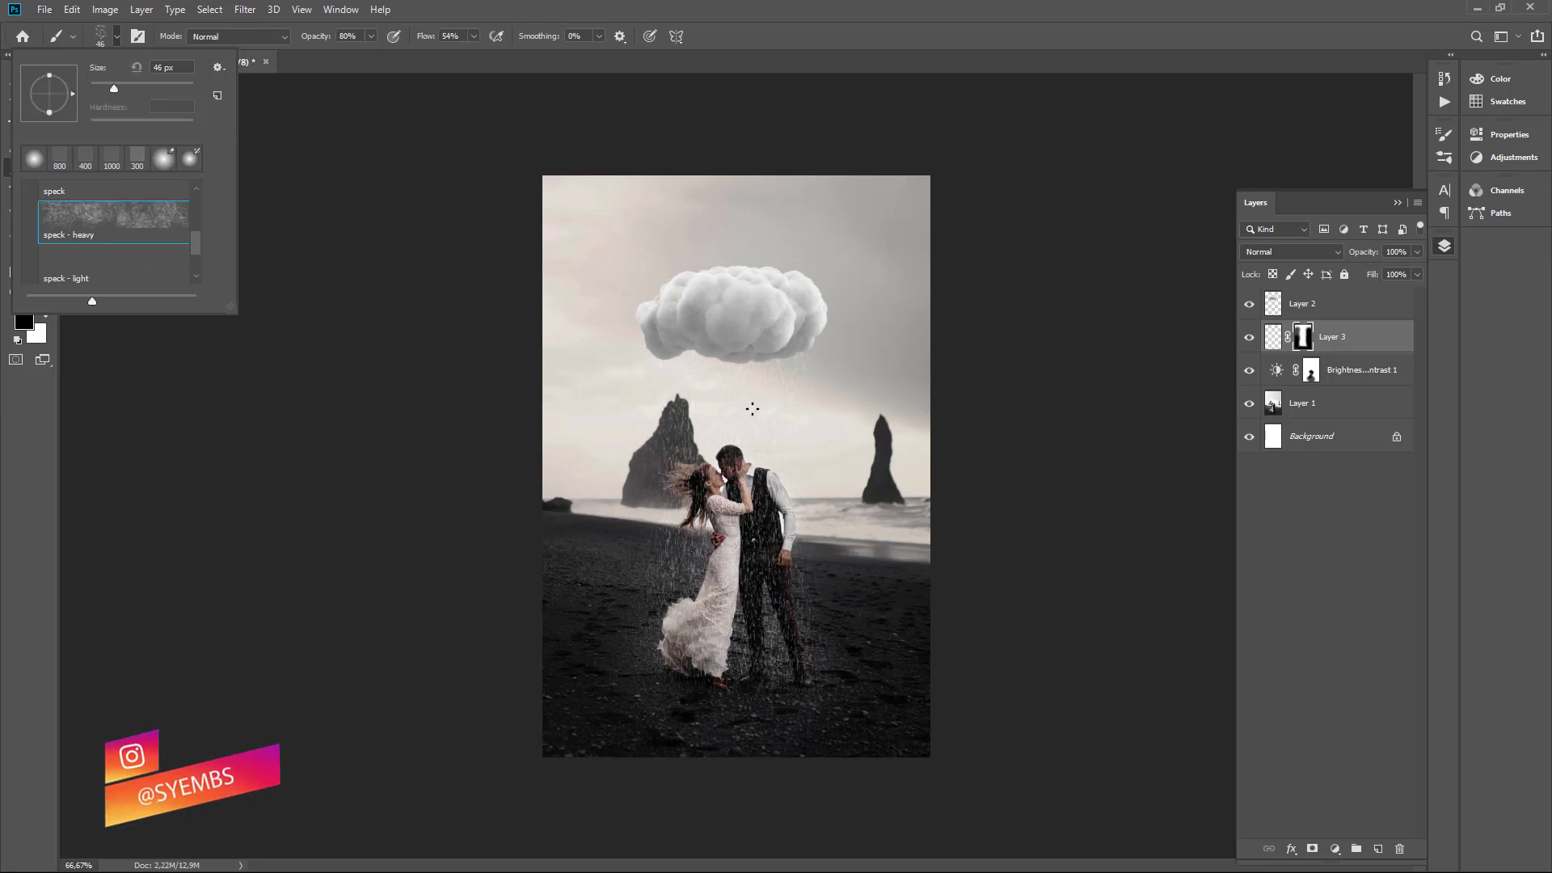
{"action": "left_click", "coordinate": [118, 39]}
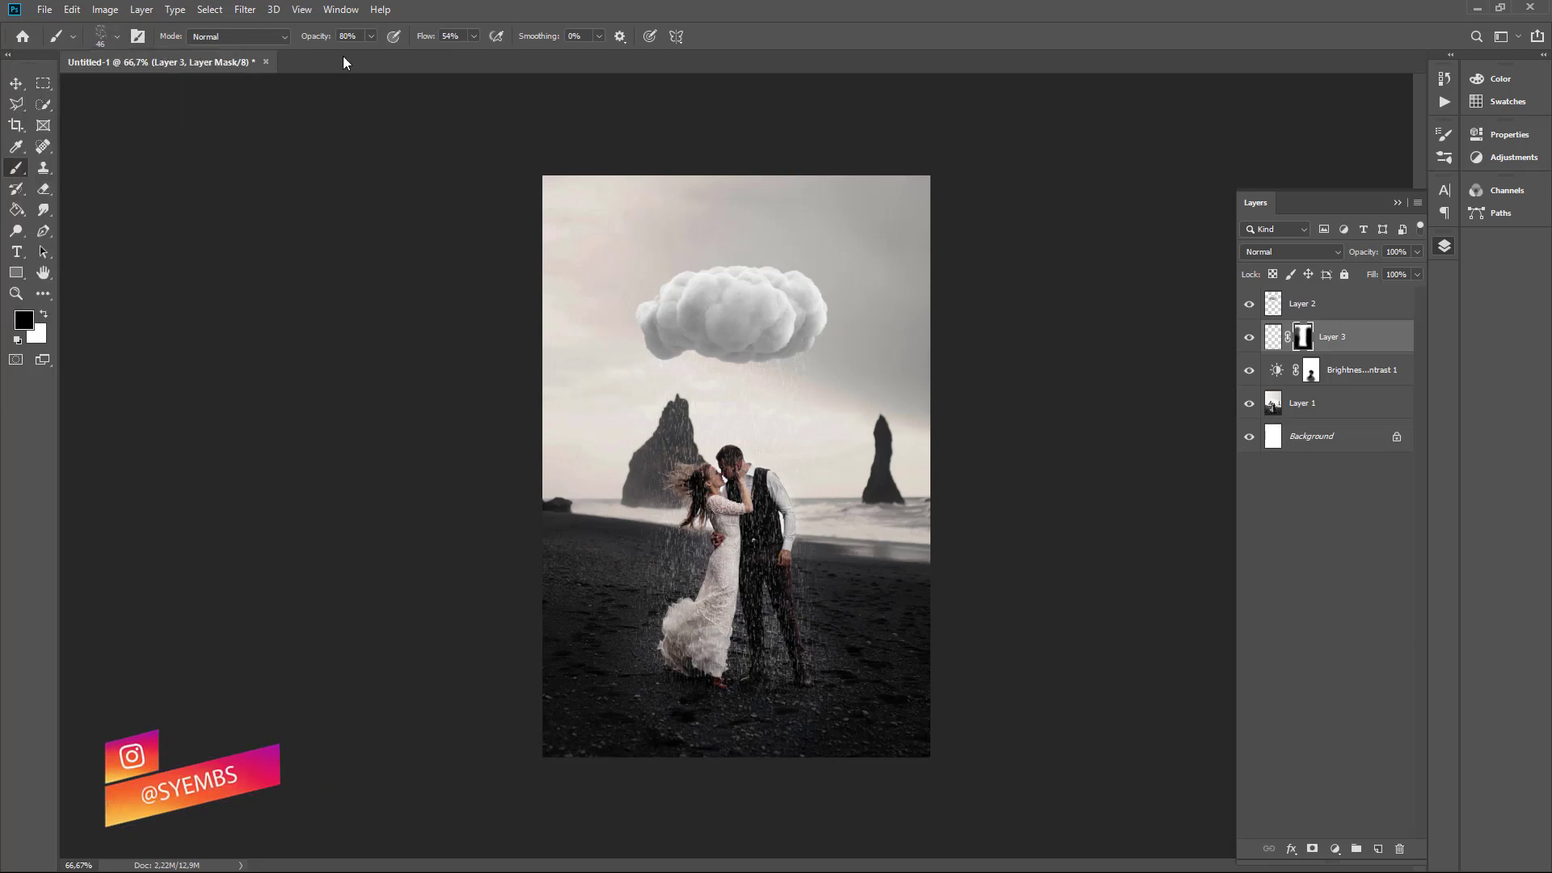
{"action": "left_click", "coordinate": [372, 37]}
{"action": "left_click_drag", "start_coordinate": [370, 55], "coordinate": [396, 57]}
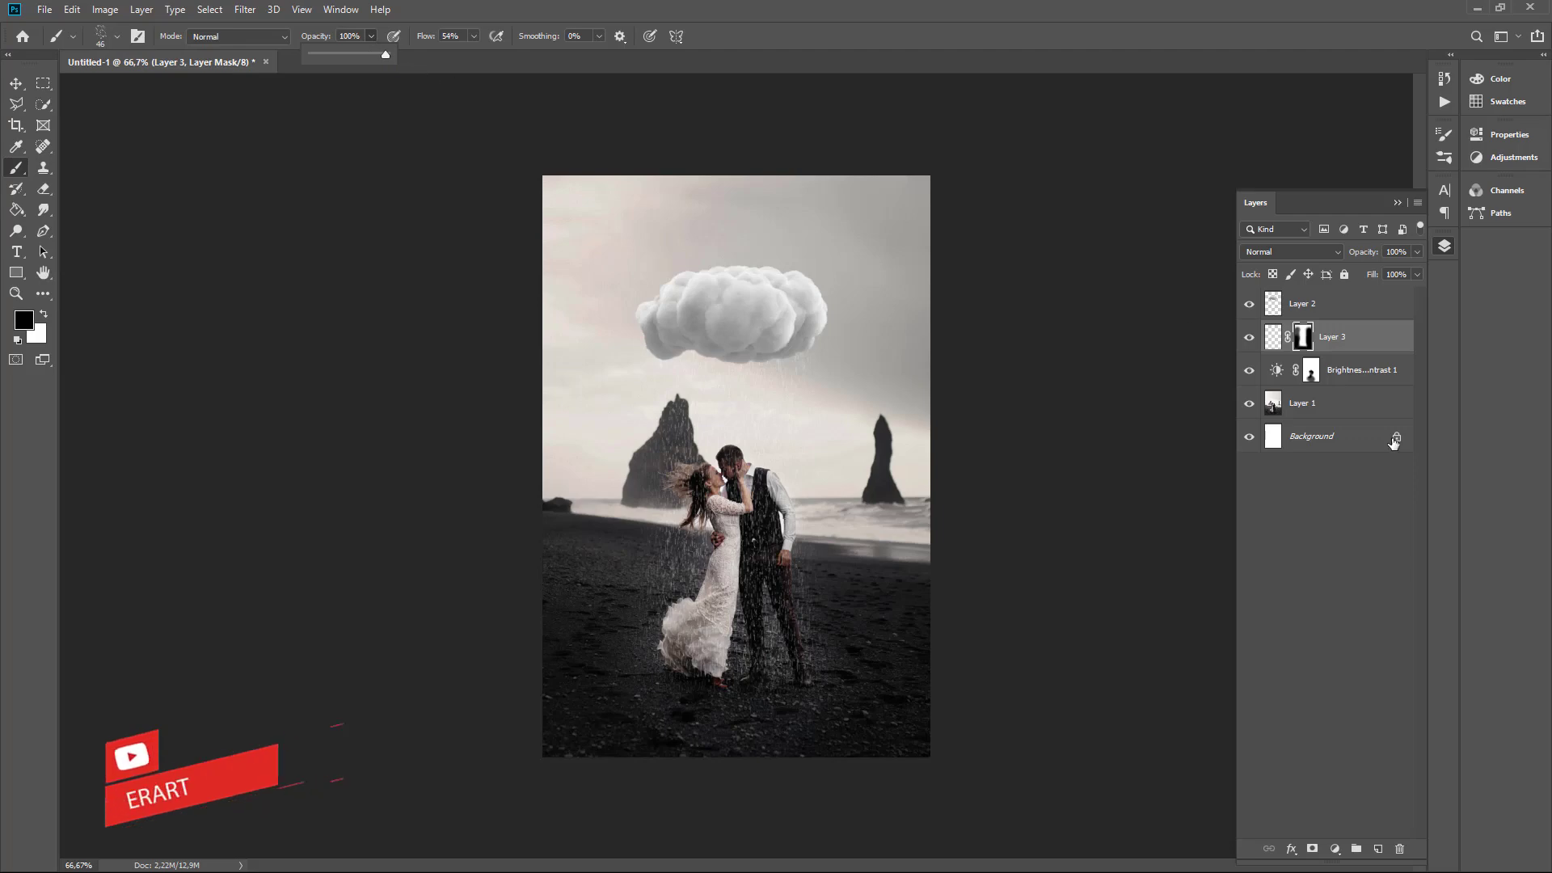
{"action": "left_click", "coordinate": [1378, 850]}
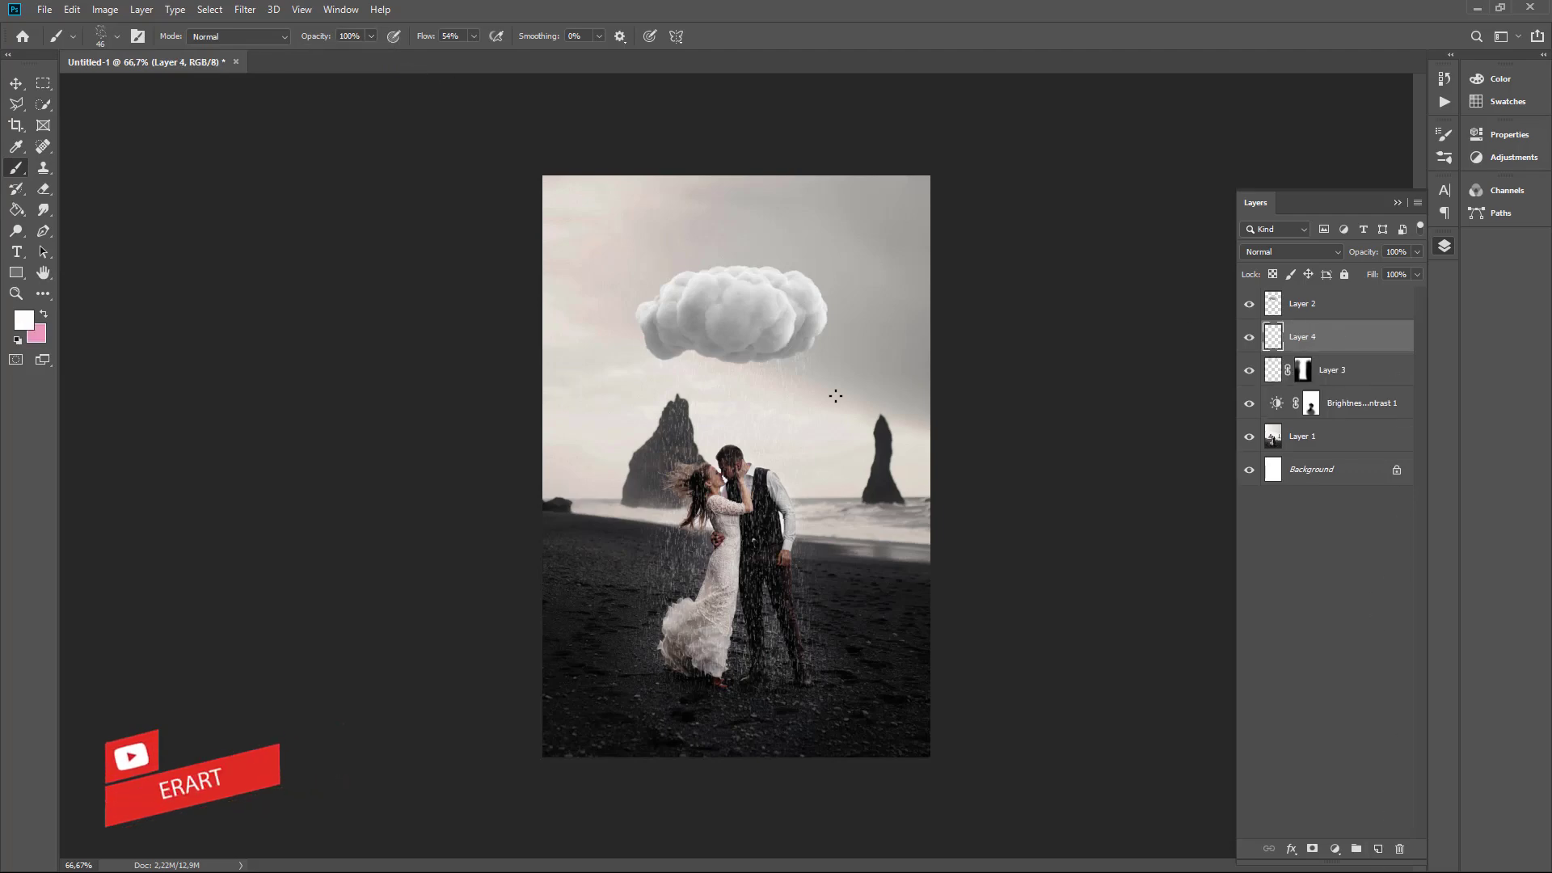
Paint white heavy specks over the man's hair and shoulder, shrinking the brush to 25 px.
{"action": "key", "text": "ctrl+plus"}
{"action": "key", "text": "ctrl+plus"}
{"action": "key", "text": "ctrl+plus"}
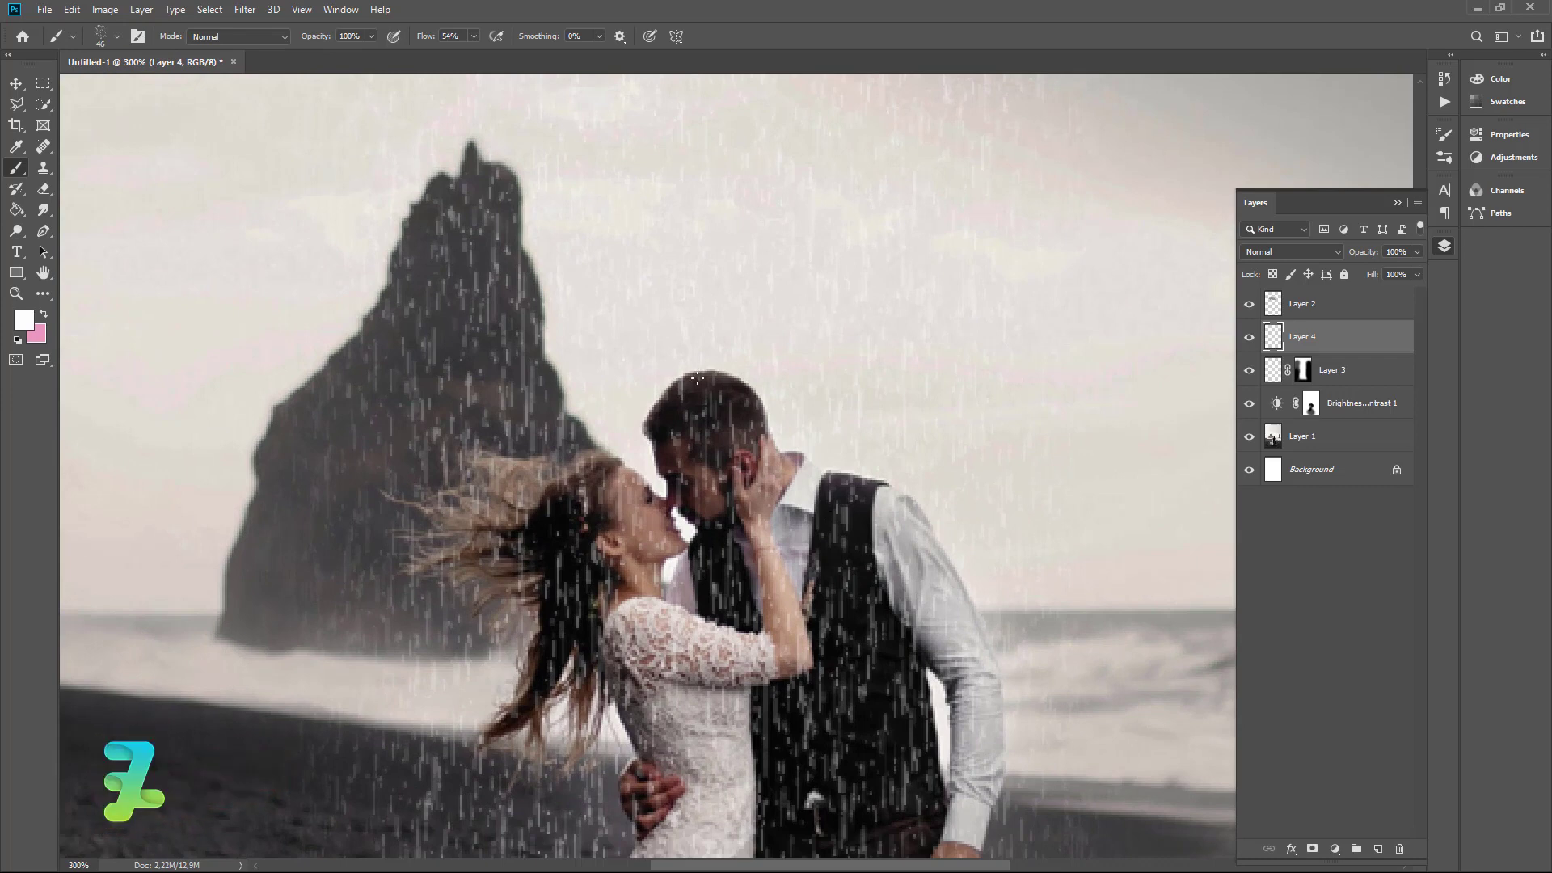
{"action": "left_click_drag", "start_coordinate": [681, 375], "coordinate": [747, 402]}
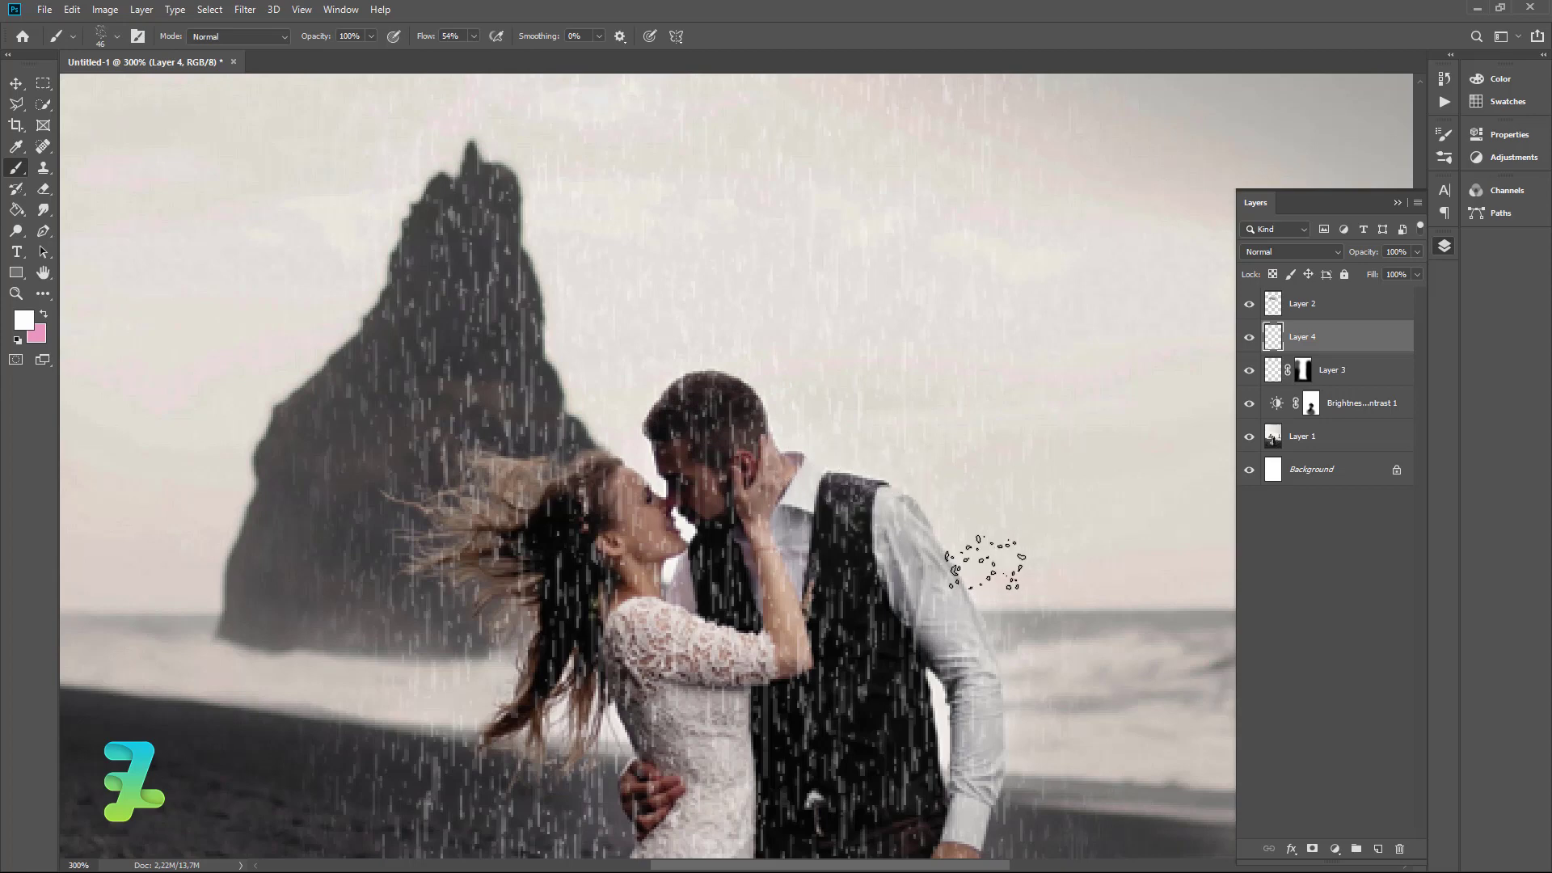
{"action": "scroll", "coordinate": [987, 554], "scroll_direction": "down", "scroll_amount": 2}
{"action": "scroll", "coordinate": [889, 501], "scroll_direction": "down", "scroll_amount": 1}
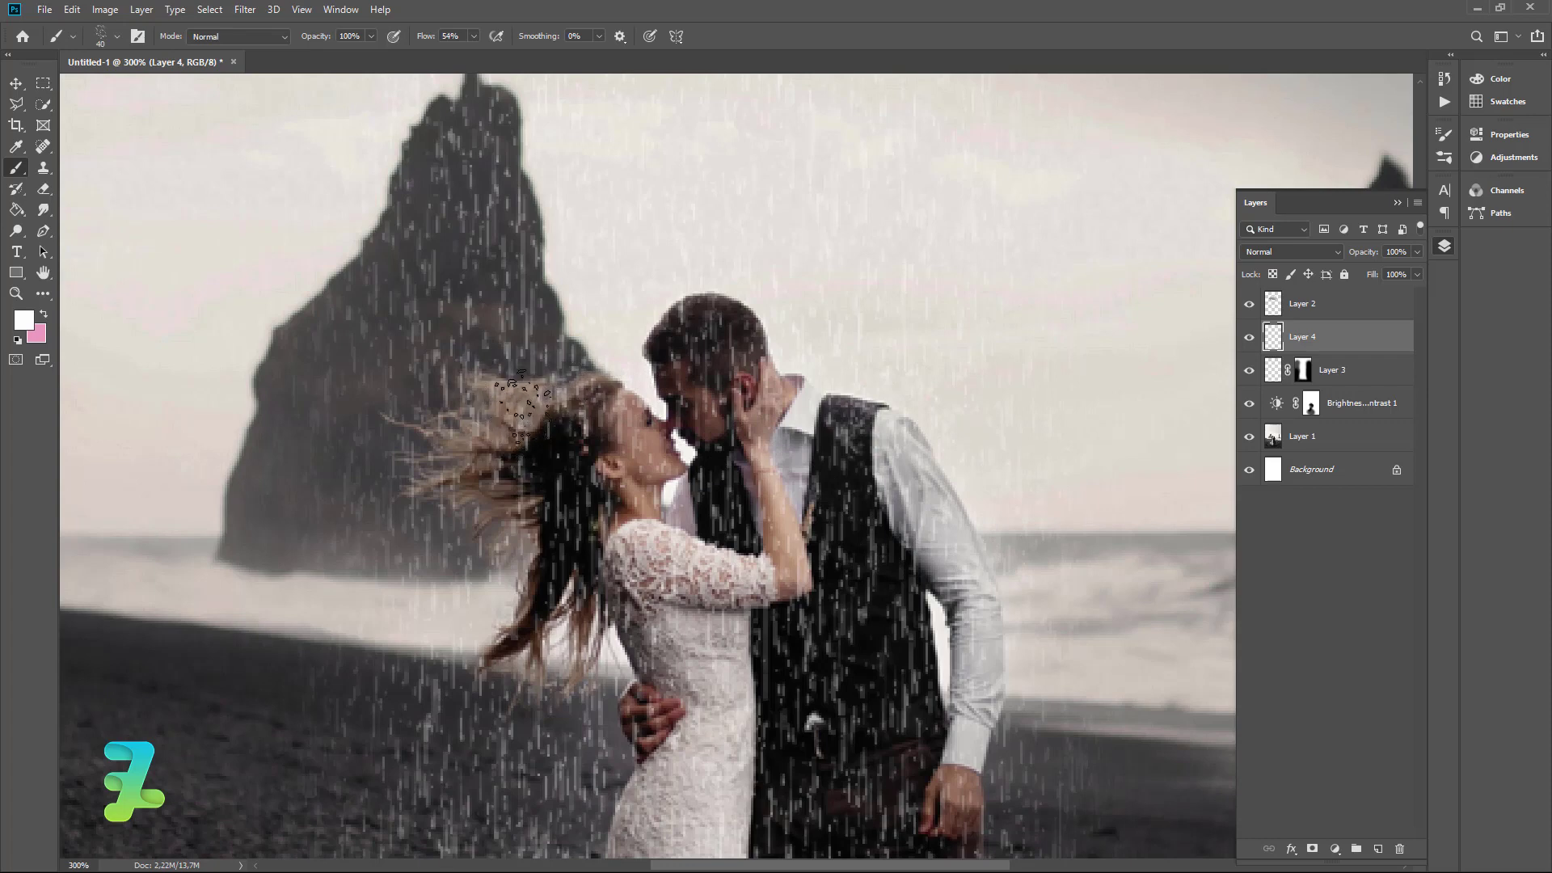
{"action": "key", "text": "bracketleft"}
{"action": "key", "text": "bracketleft"}
{"action": "scroll", "coordinate": [698, 516], "scroll_direction": "down", "scroll_amount": 2}
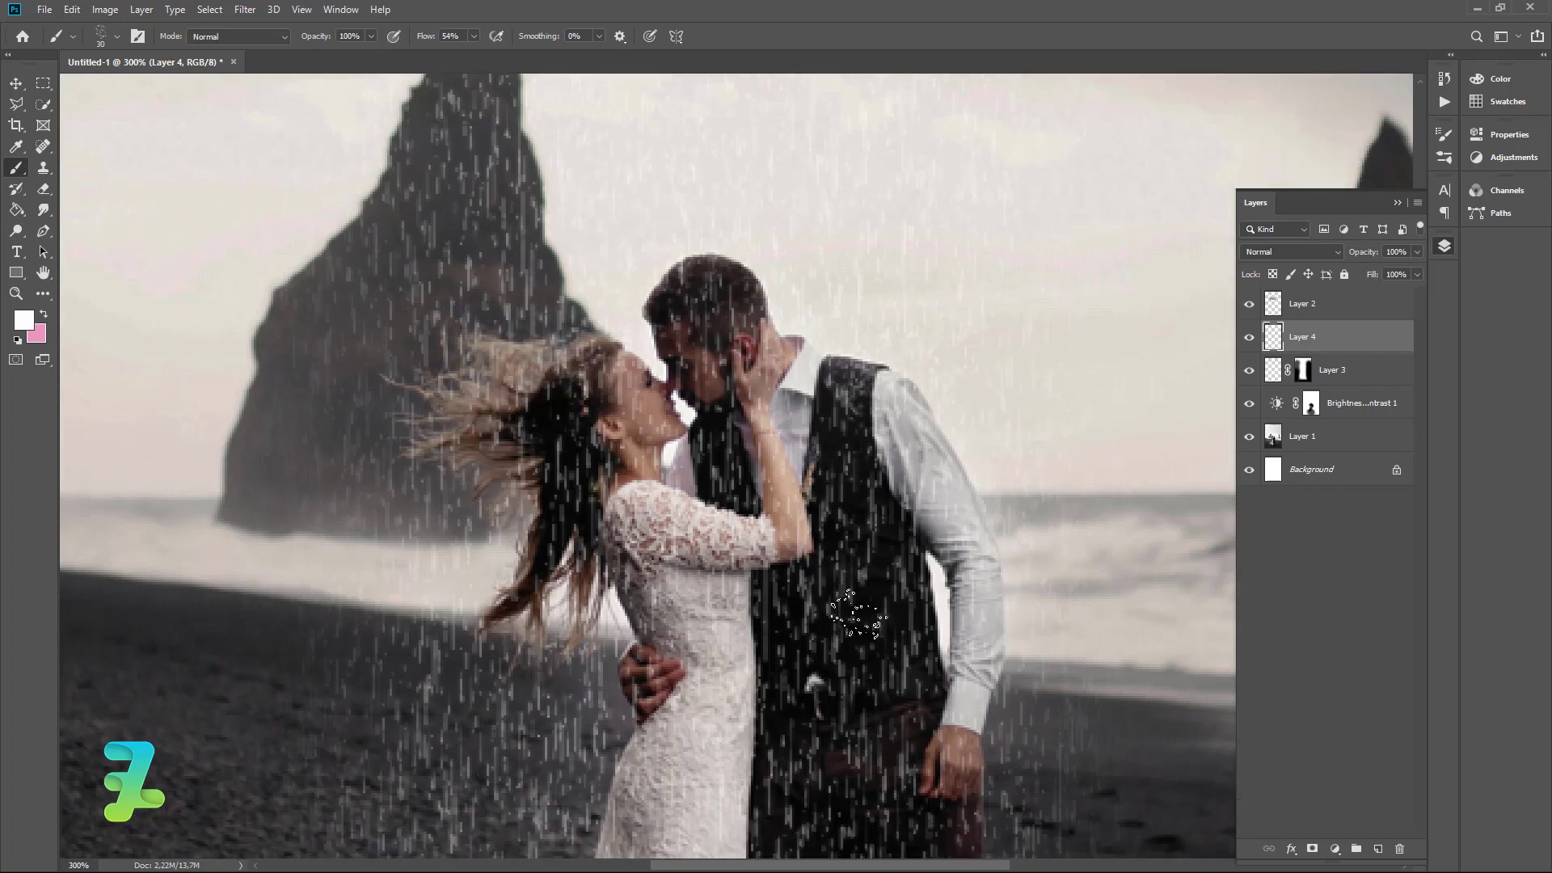
{"action": "key", "text": "bracketleft"}
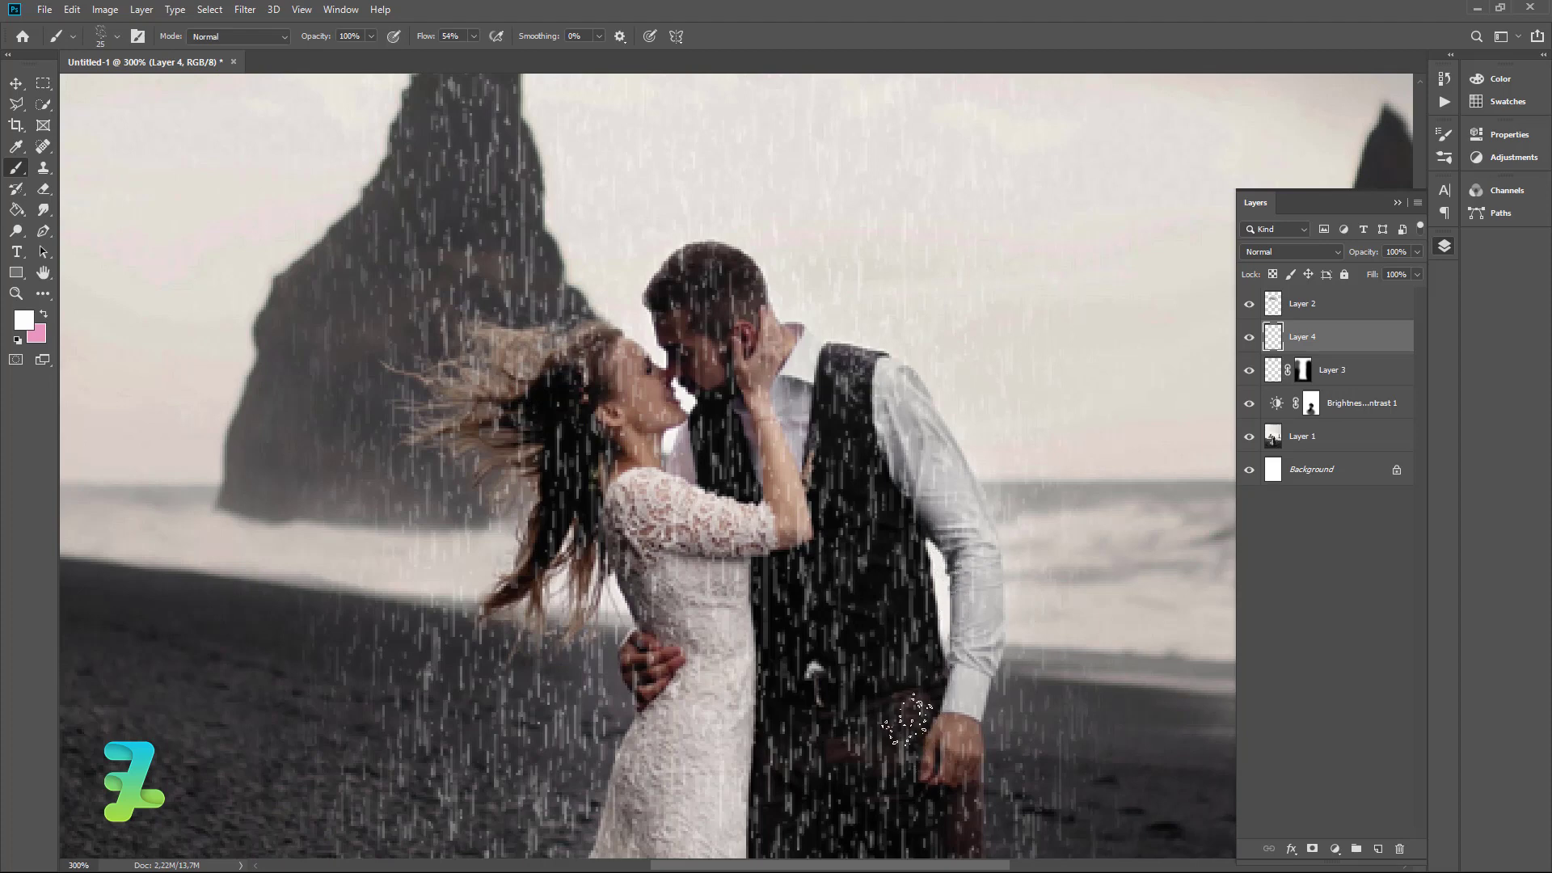
{"action": "scroll", "coordinate": [905, 718], "scroll_direction": "down", "scroll_amount": 2}
{"action": "scroll", "coordinate": [897, 687], "scroll_direction": "down", "scroll_amount": 5}
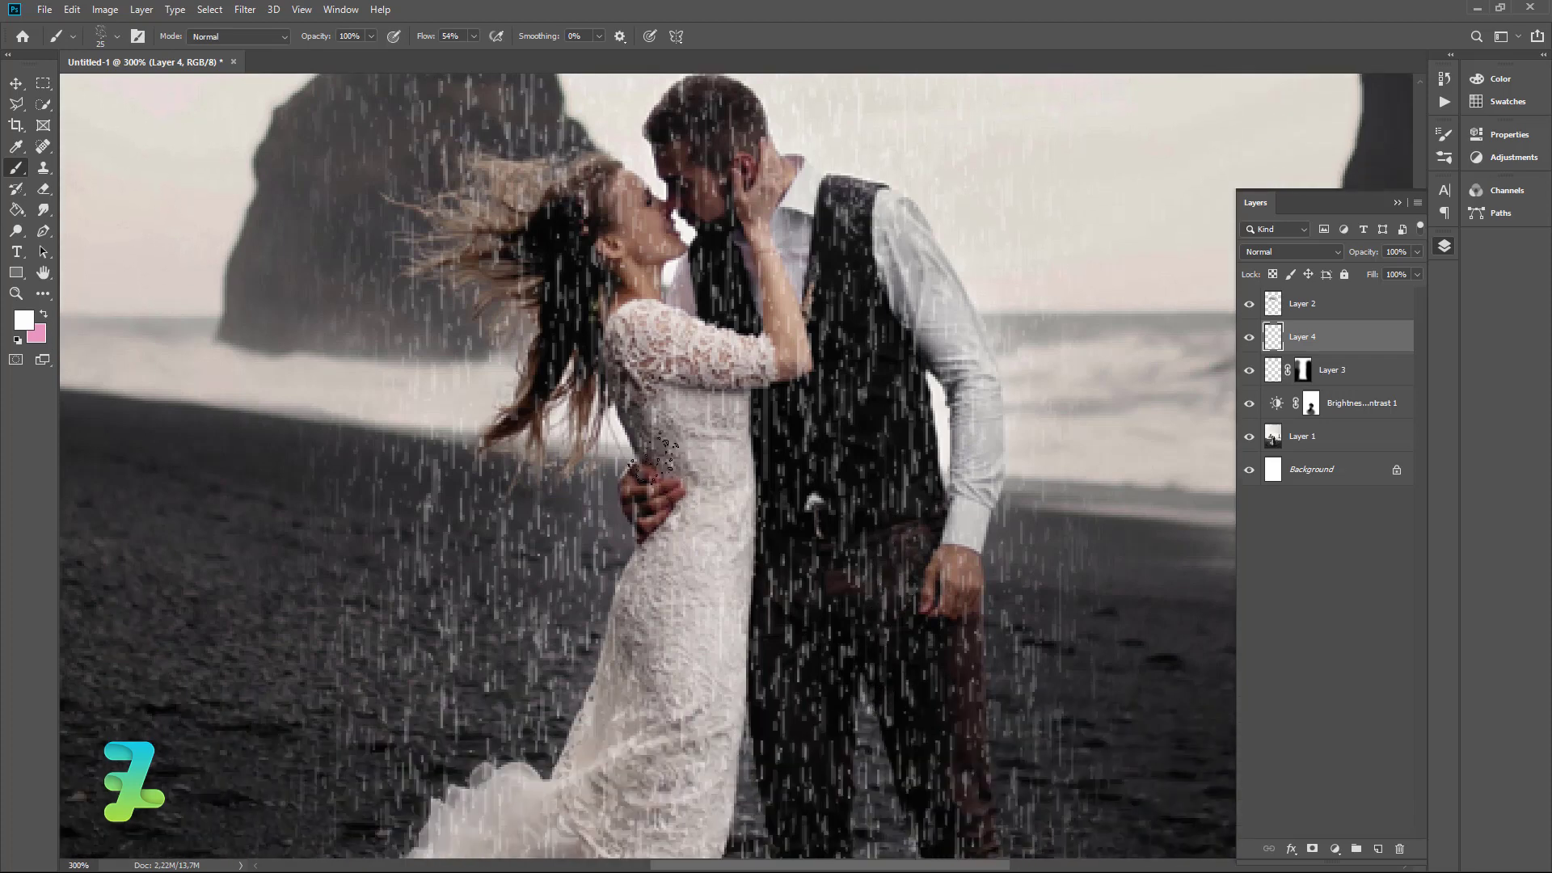
{"action": "scroll", "coordinate": [630, 363], "scroll_direction": "up", "scroll_amount": 2}
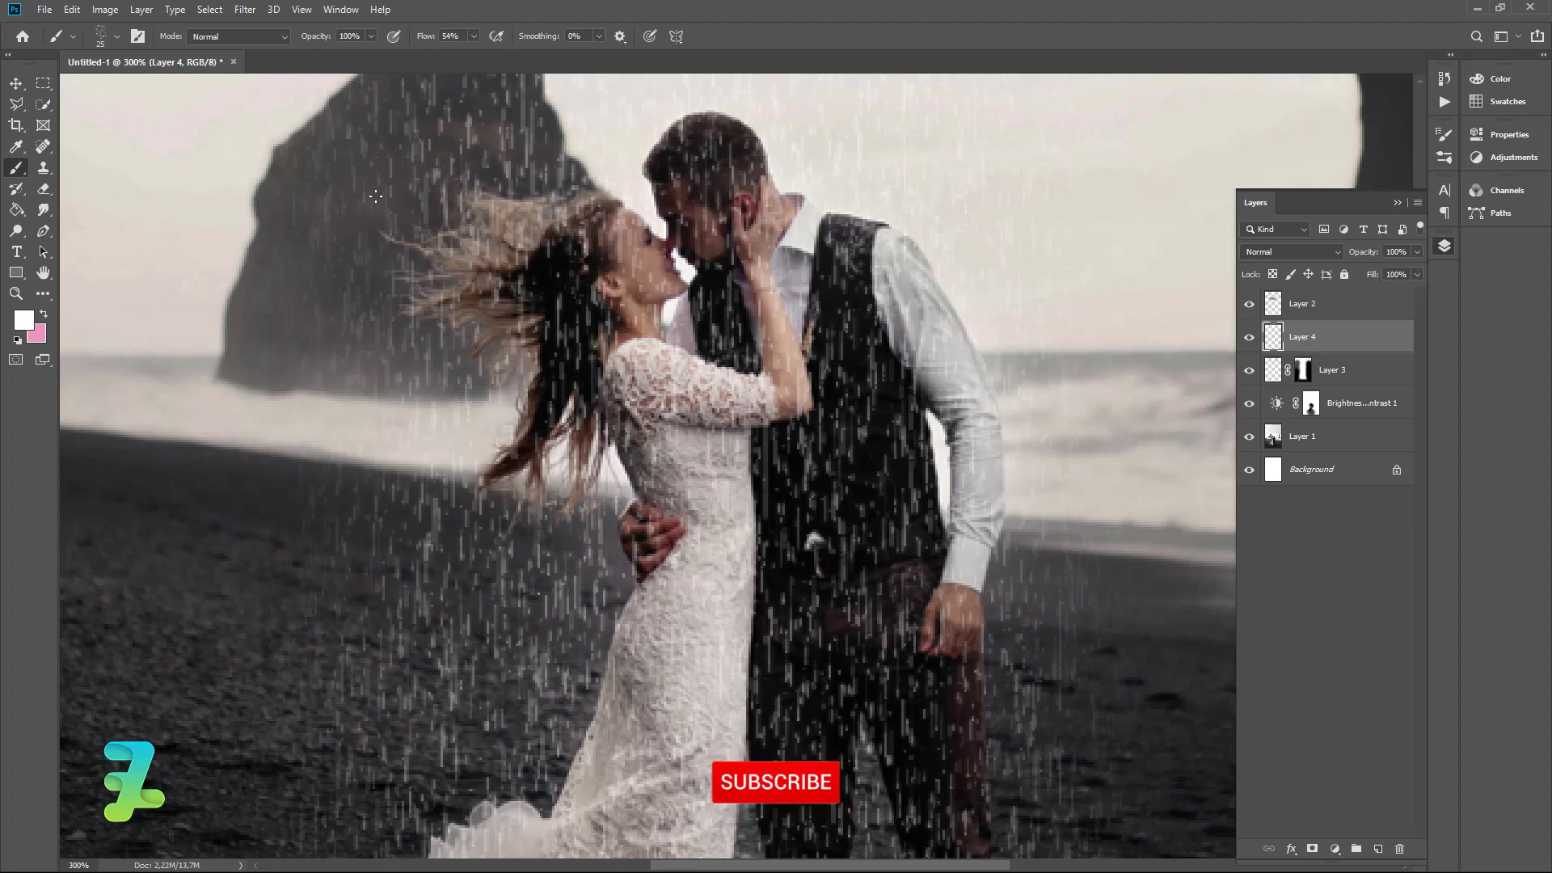
Switch to the medium speck brush at 30 px for more splash droplets on the couple.
{"action": "left_click", "coordinate": [118, 36]}
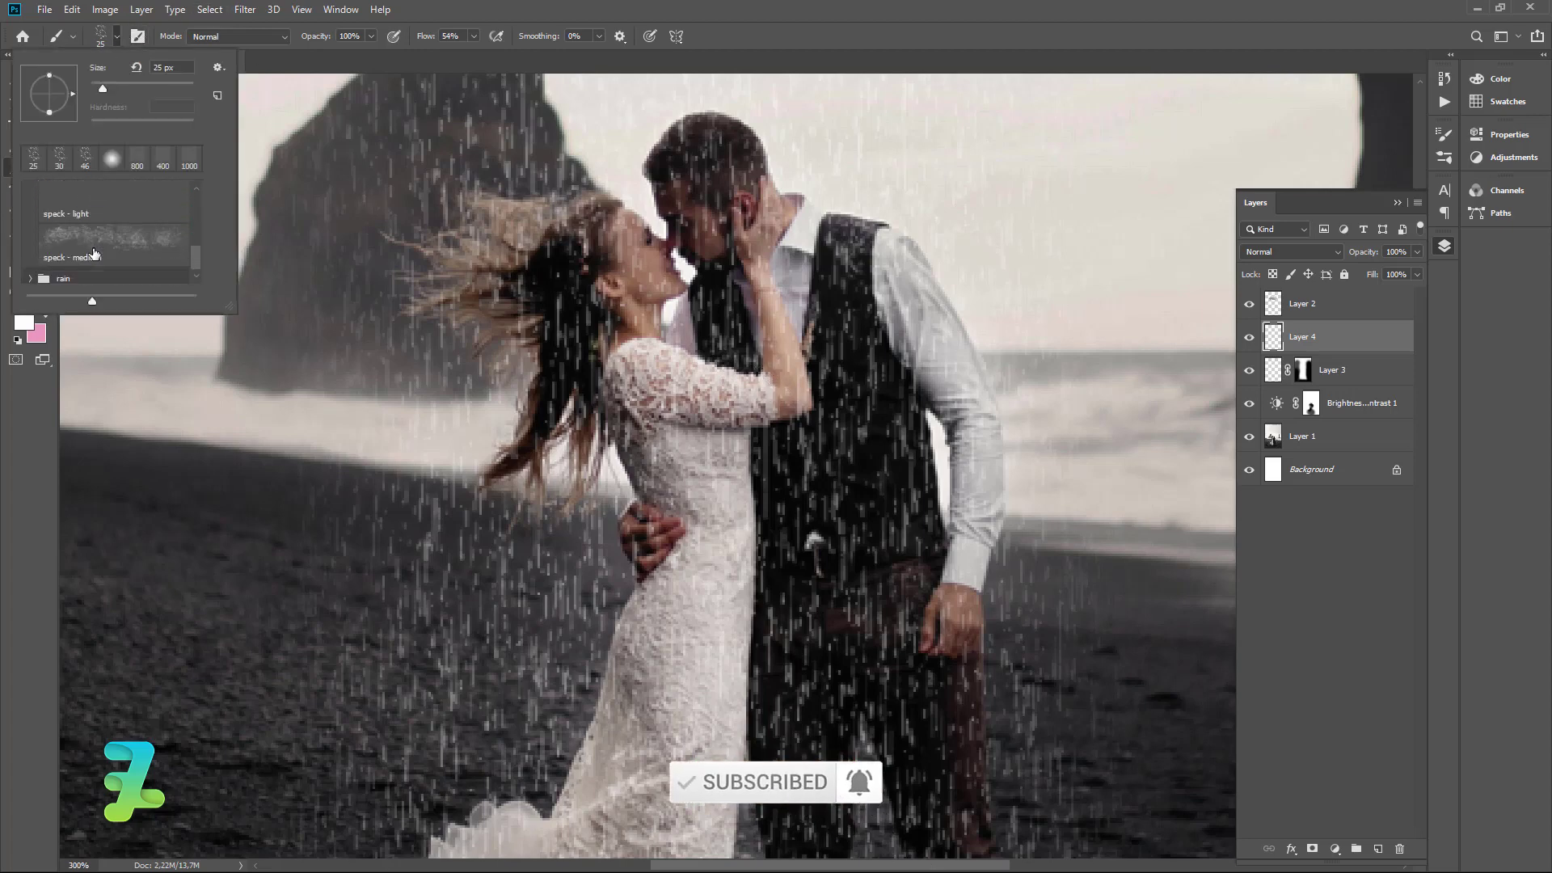
{"action": "scroll", "coordinate": [94, 252], "scroll_direction": "up", "scroll_amount": 1}
{"action": "left_click", "coordinate": [94, 250]}
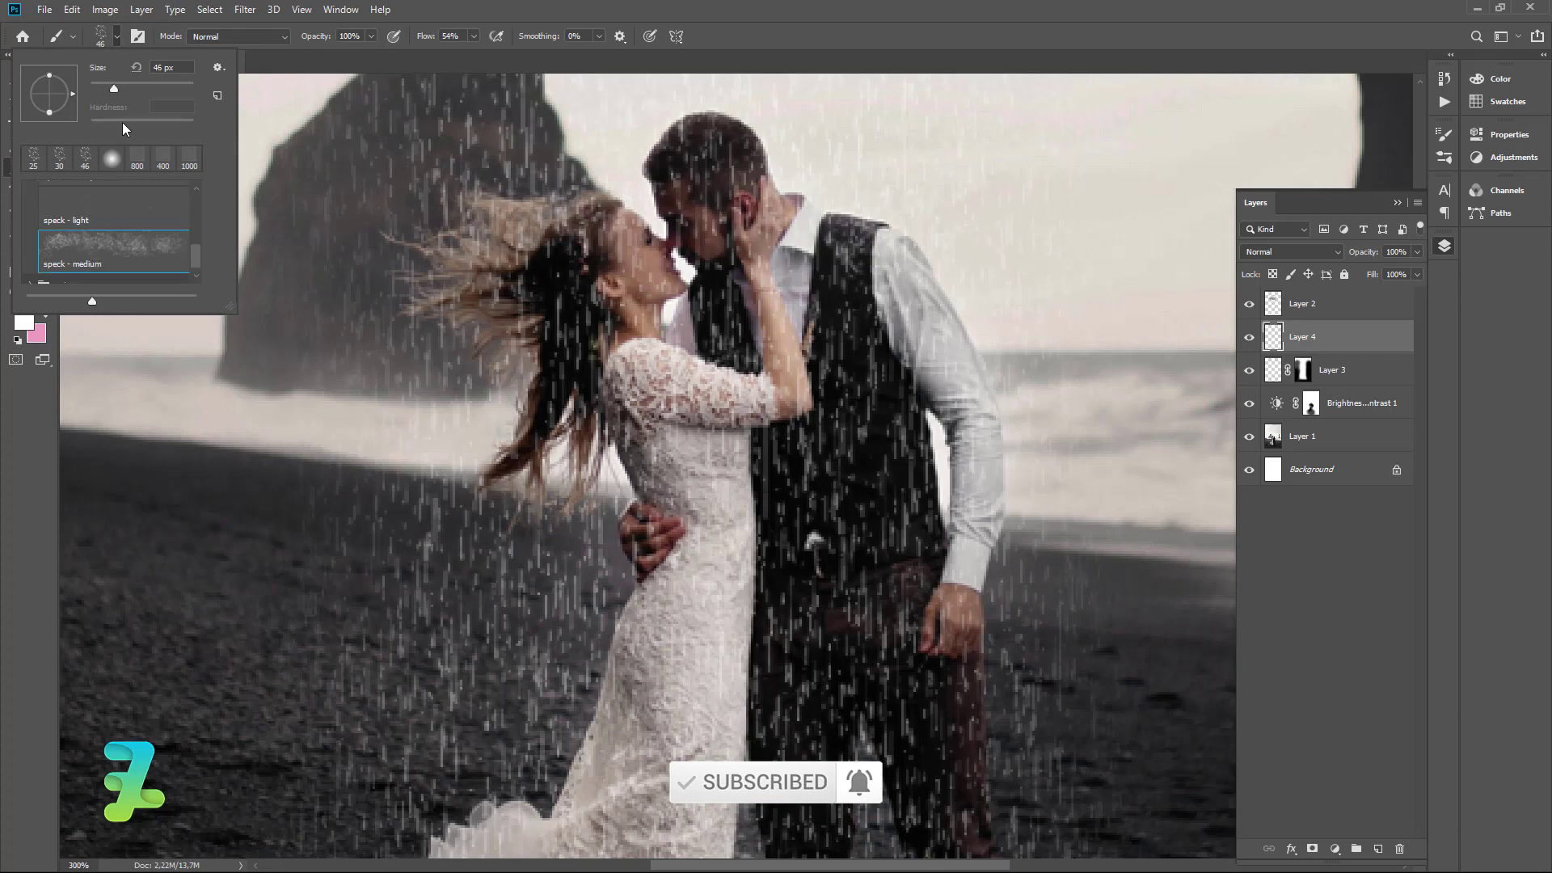
{"action": "left_click", "coordinate": [118, 37]}
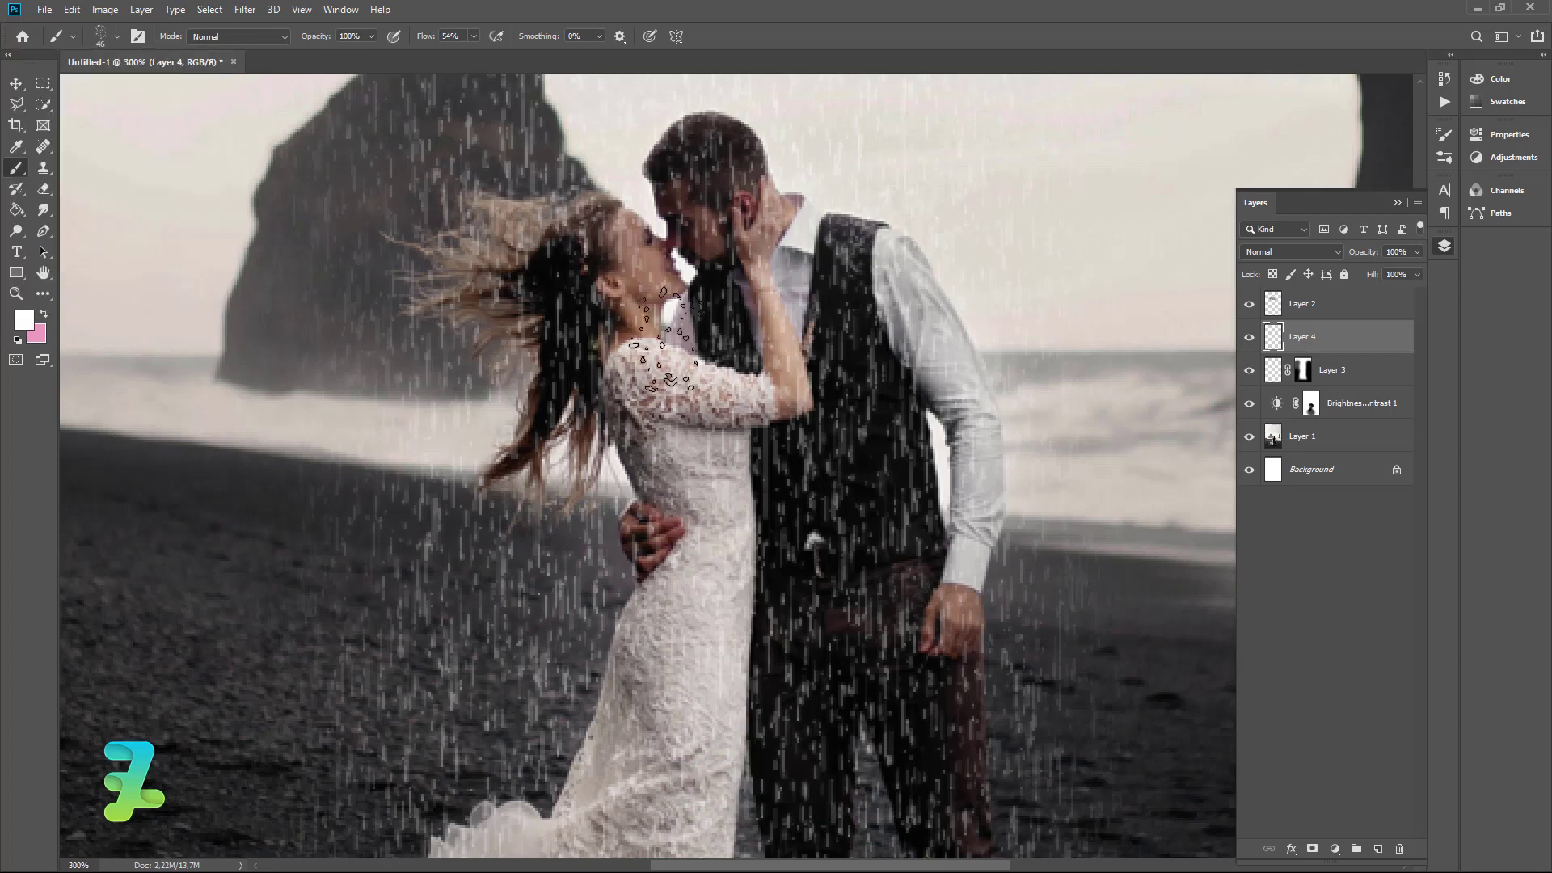
{"action": "key", "text": "bracketleft"}
{"action": "key", "text": "bracketleft"}
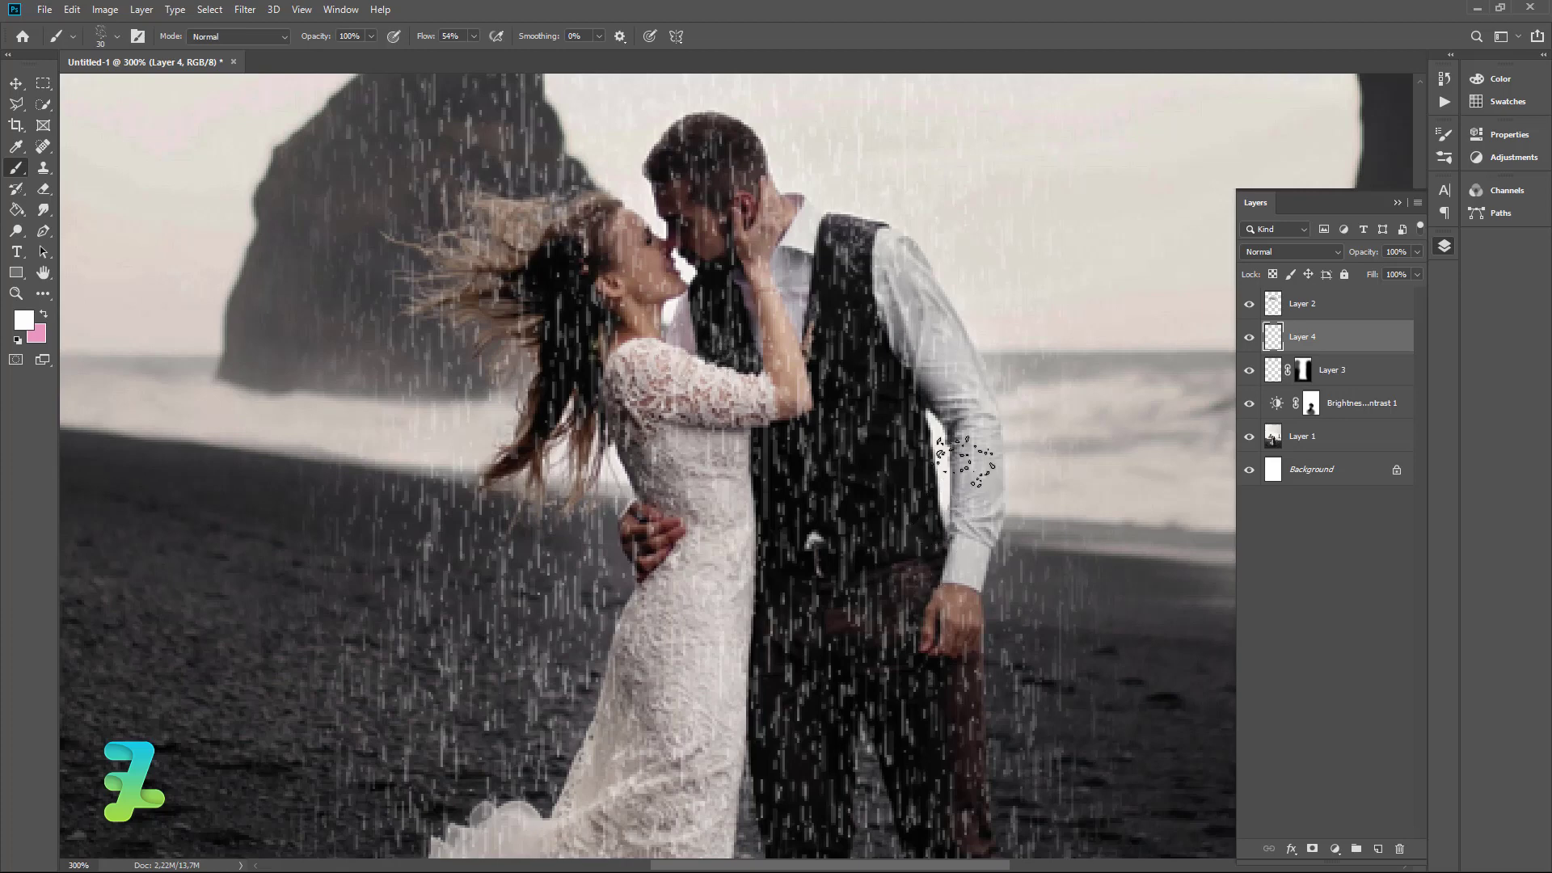
{"action": "scroll", "coordinate": [880, 491], "scroll_direction": "up", "scroll_amount": 3}
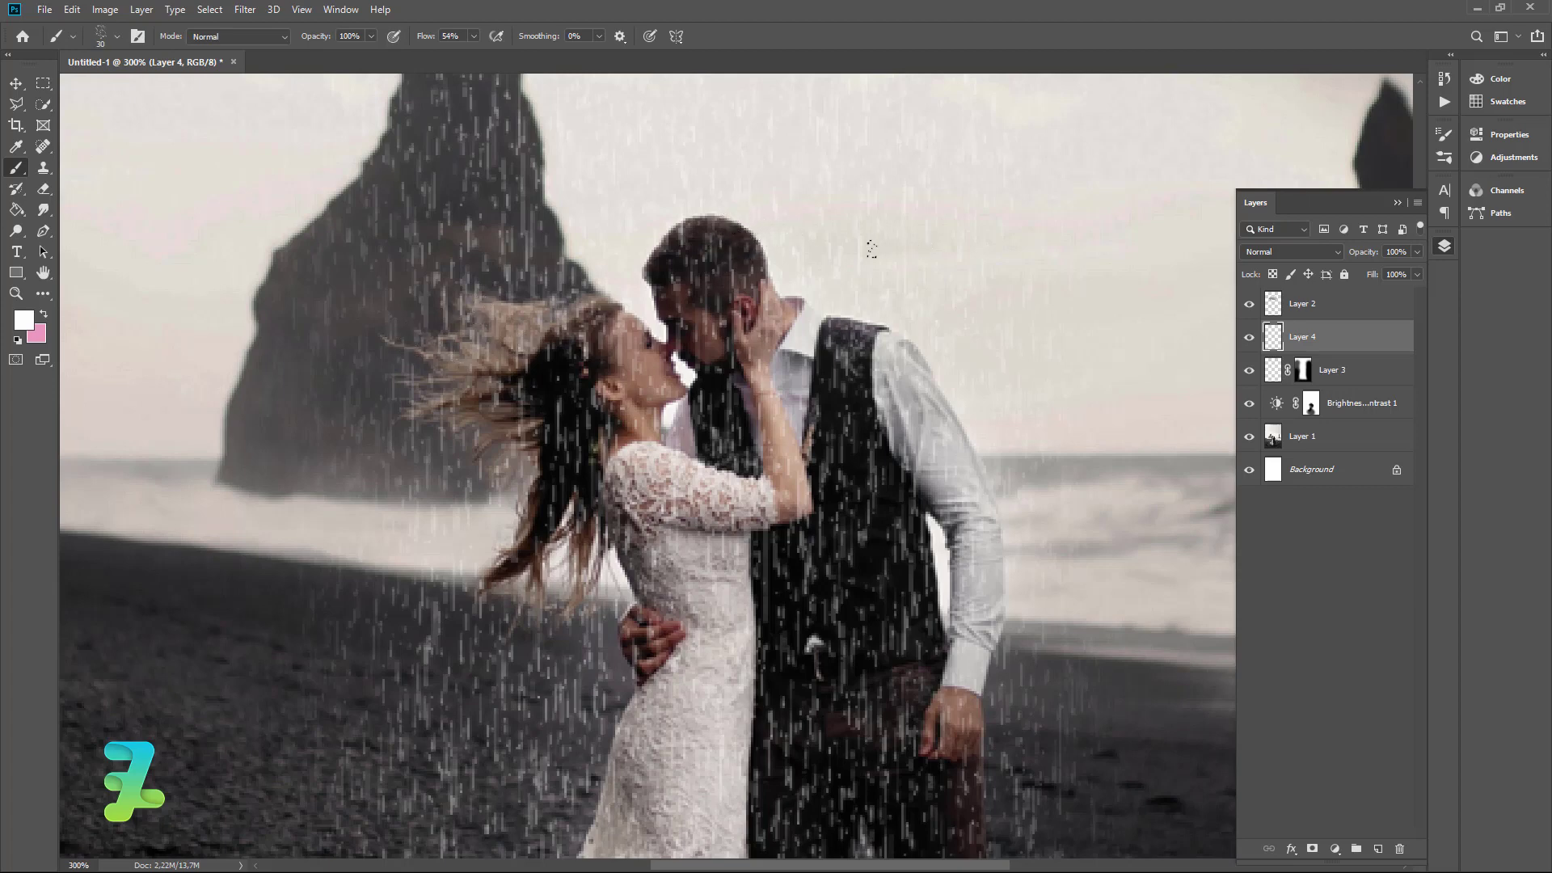
{"action": "scroll", "coordinate": [763, 230], "scroll_direction": "down", "scroll_amount": 3}
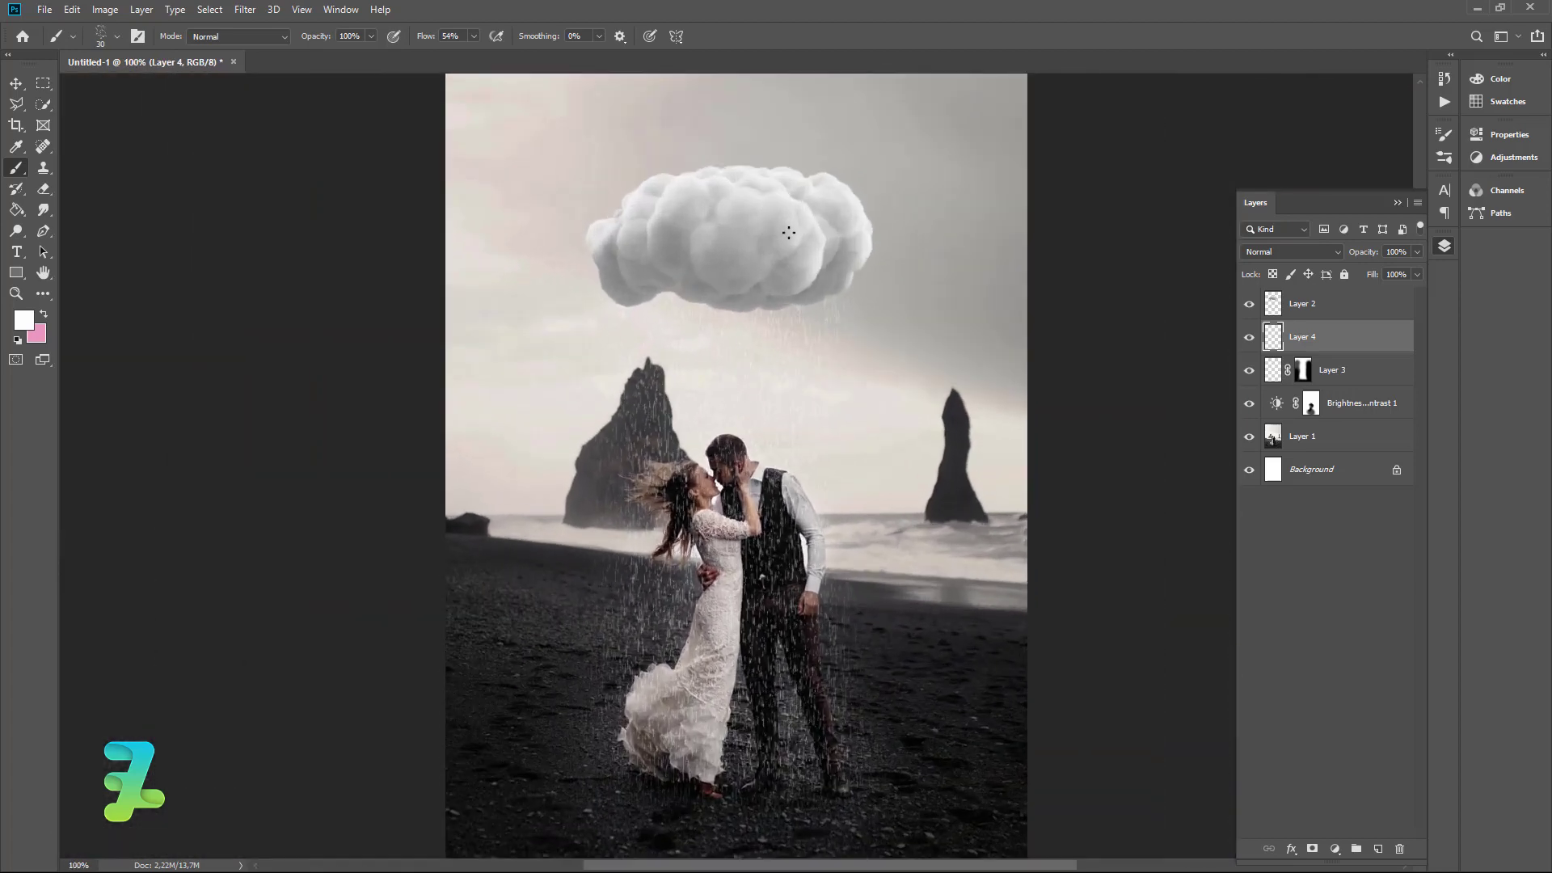
Select Layer 2 and add a new empty Layer 5 above it.
{"action": "left_click", "coordinate": [15, 83]}
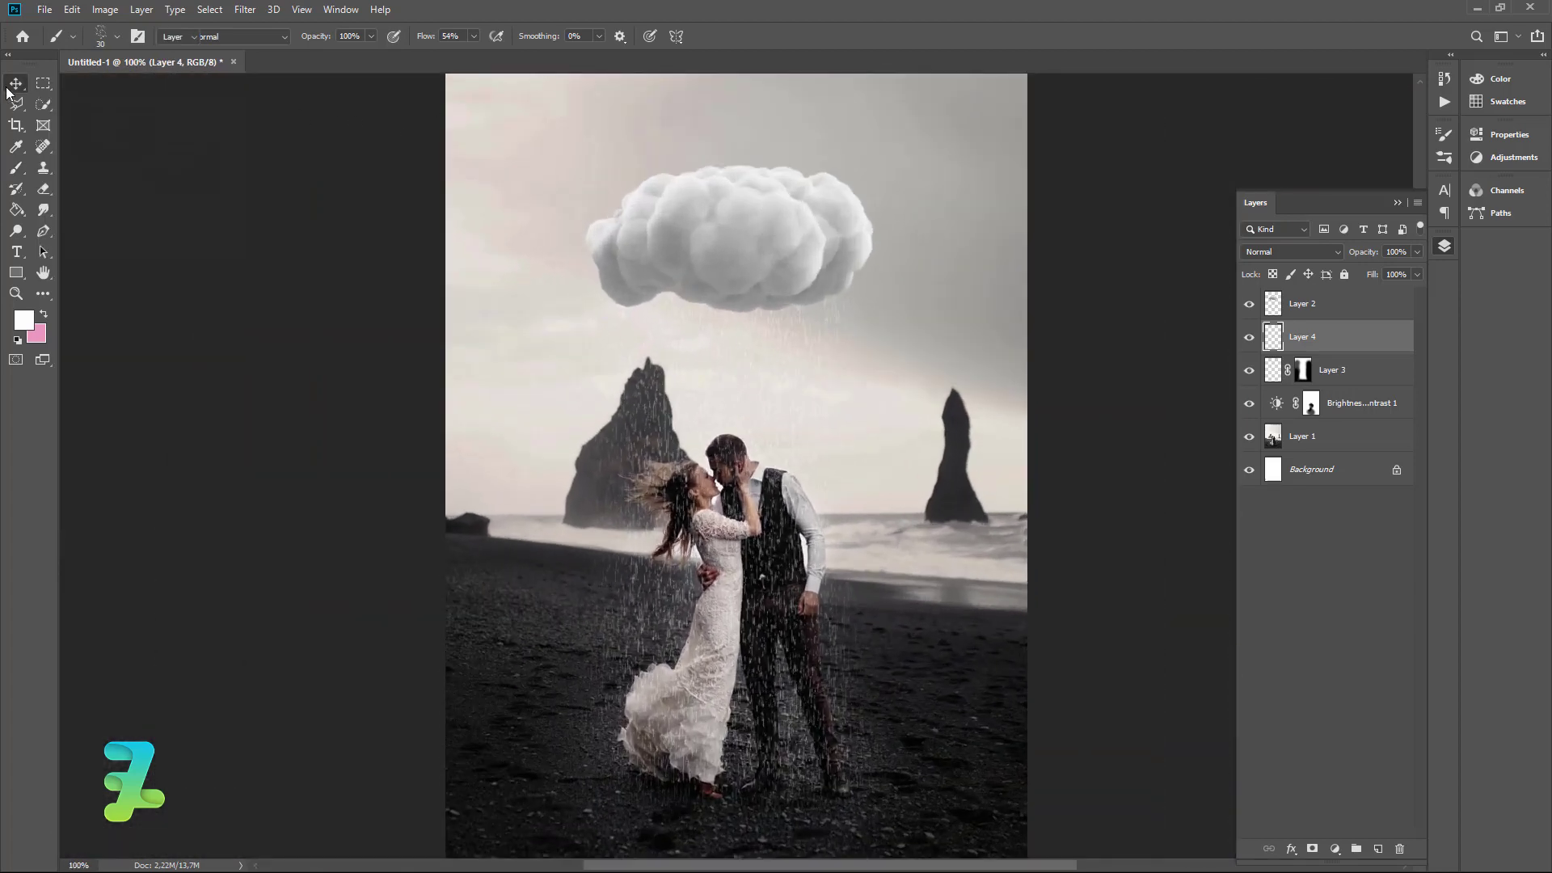
{"action": "scroll", "coordinate": [845, 525], "scroll_direction": "up", "scroll_amount": 1}
{"action": "scroll", "coordinate": [861, 525], "scroll_direction": "up", "scroll_amount": 2}
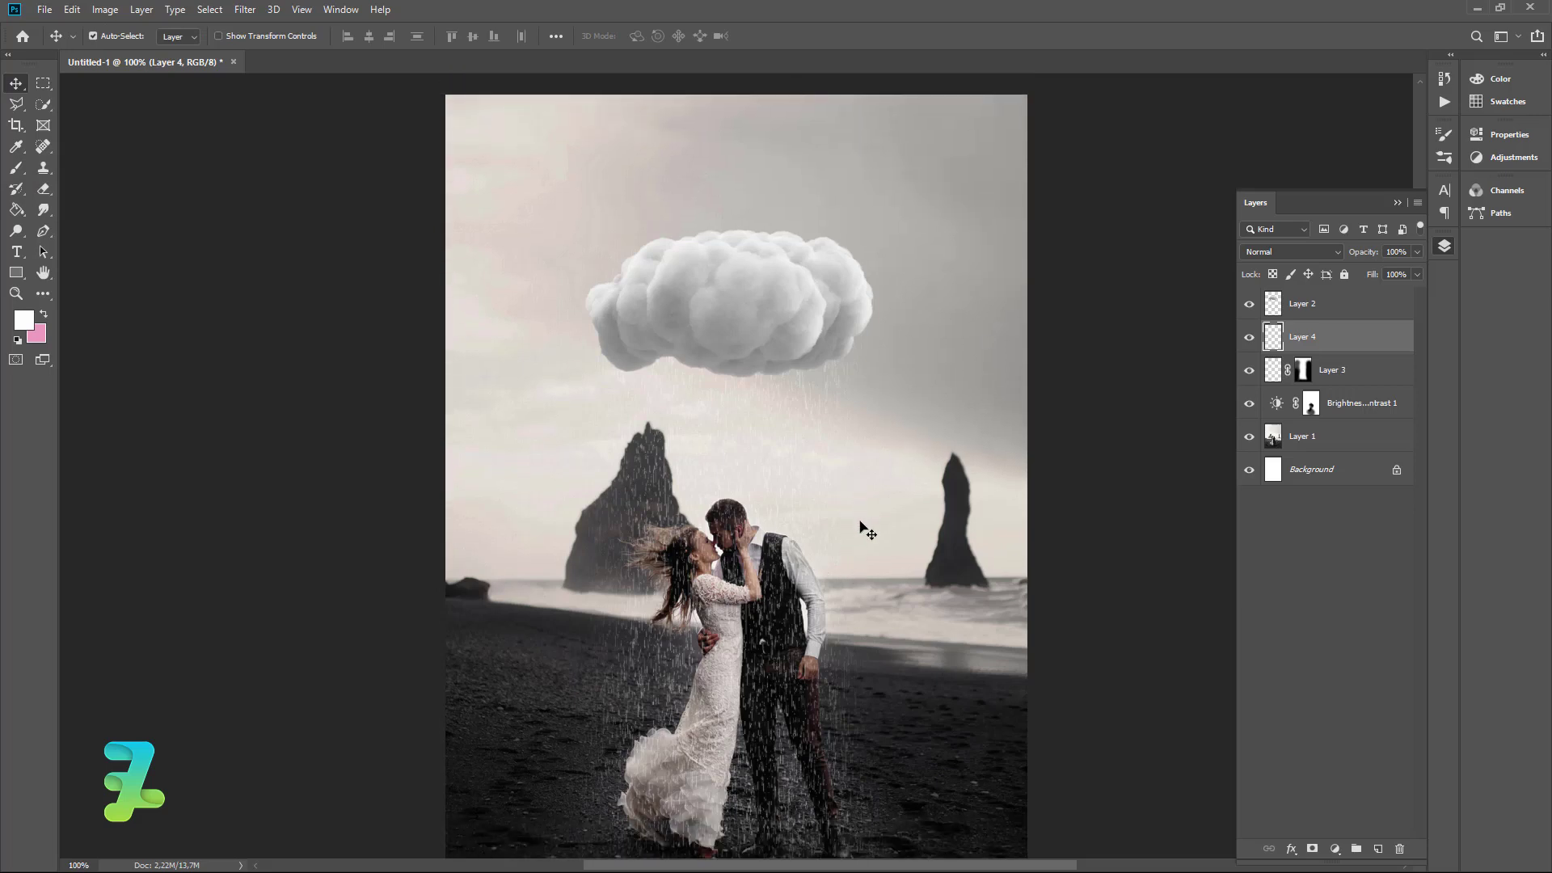
{"action": "left_click", "coordinate": [1362, 314]}
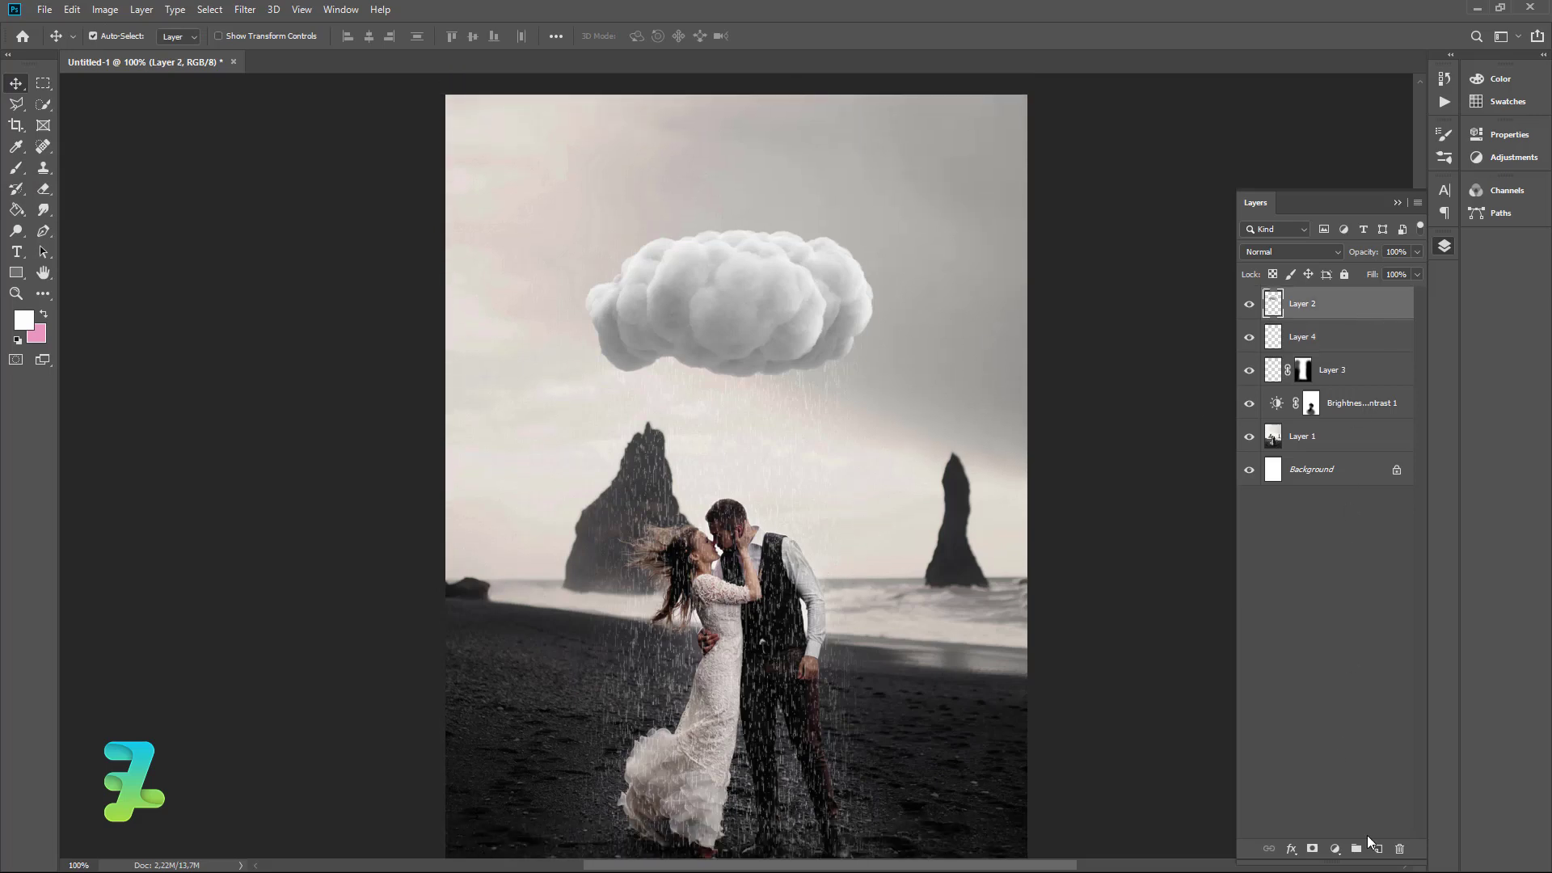
{"action": "left_click", "coordinate": [1377, 848]}
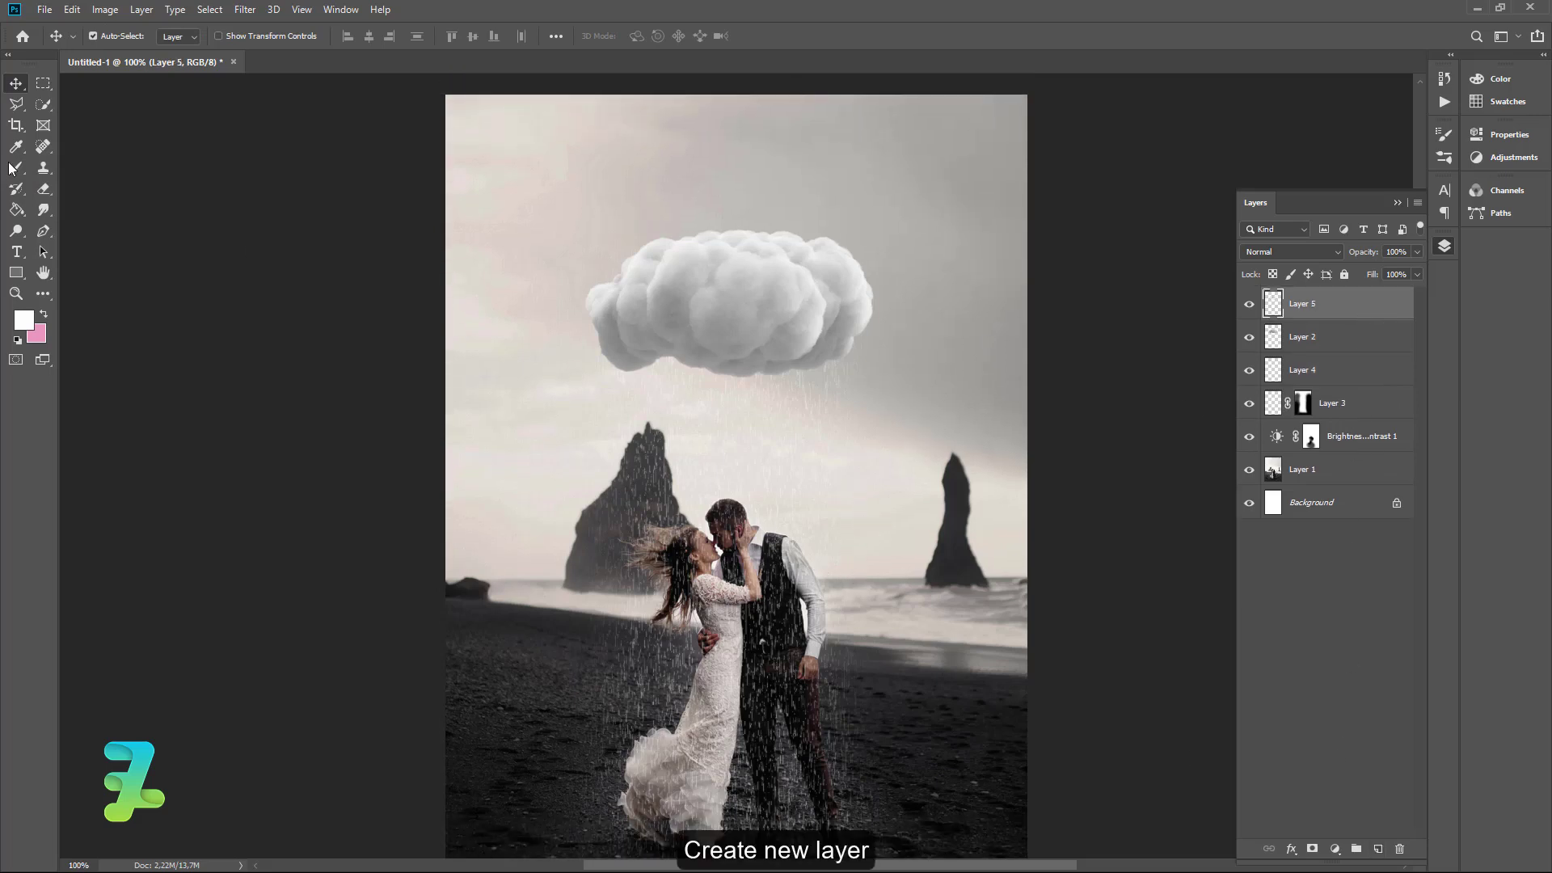
{"action": "left_click", "coordinate": [17, 210]}
Set up a black-to-transparent gradient in the Gradient Editor.
{"action": "left_click", "coordinate": [81, 208]}
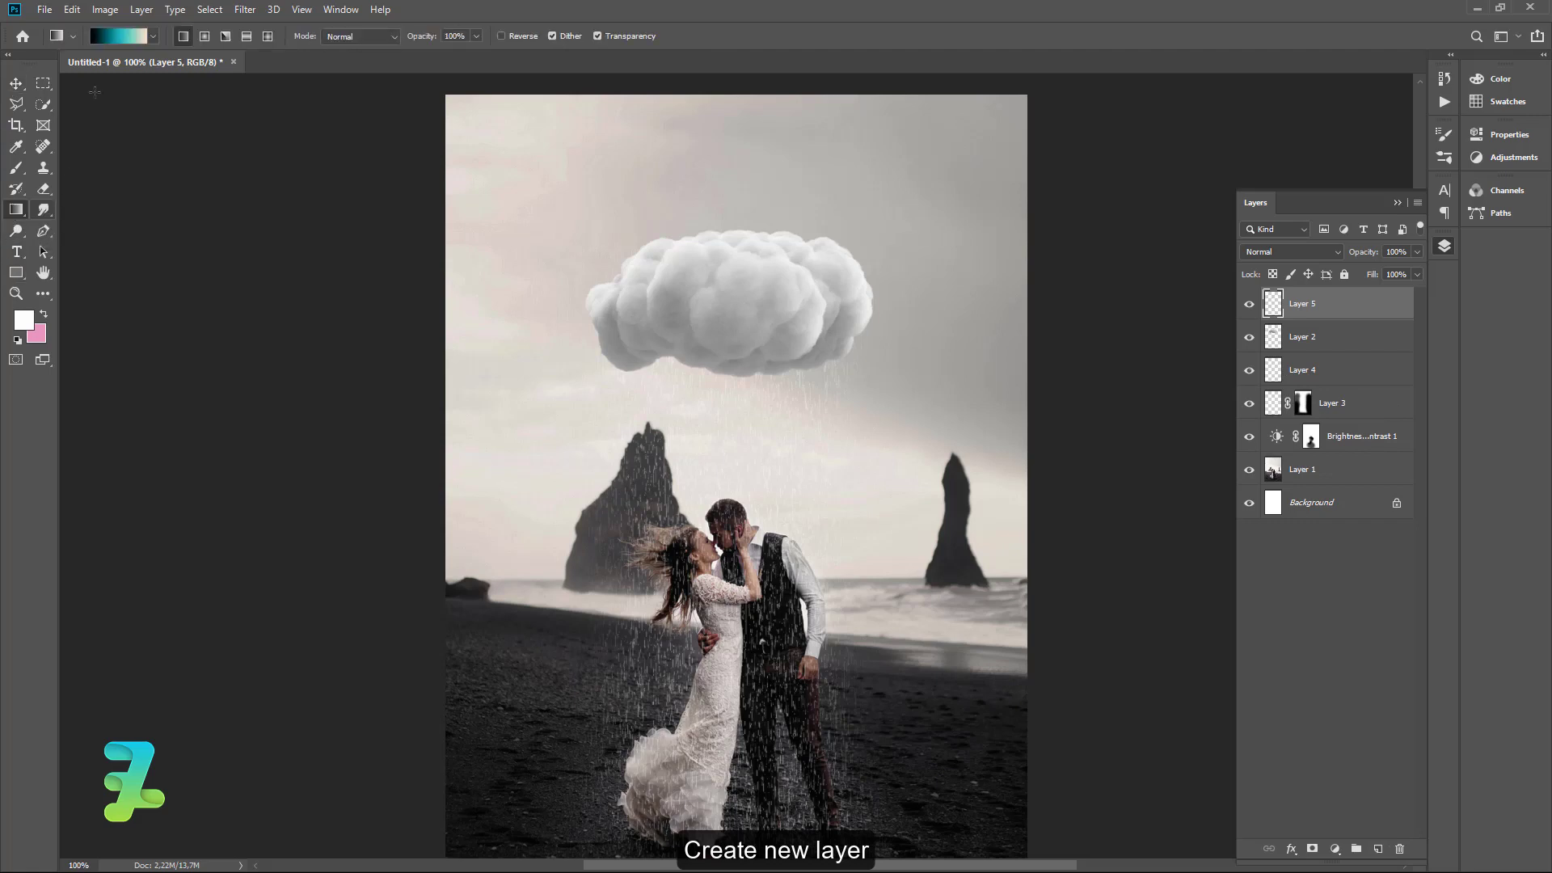
{"action": "left_click", "coordinate": [115, 36]}
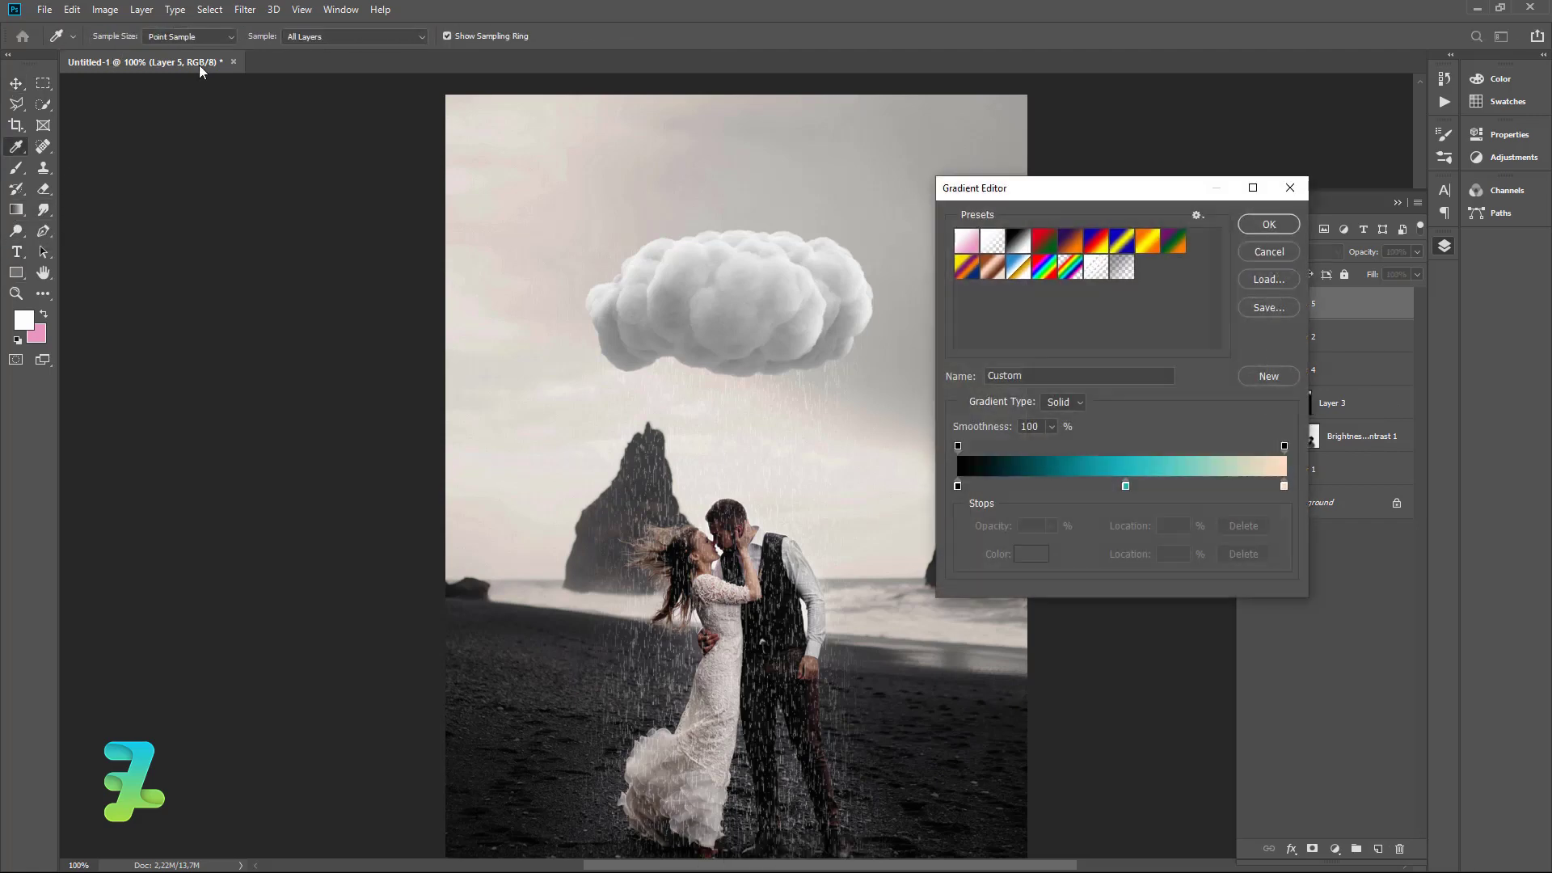
{"action": "left_click", "coordinate": [990, 241]}
{"action": "left_click", "coordinate": [955, 486]}
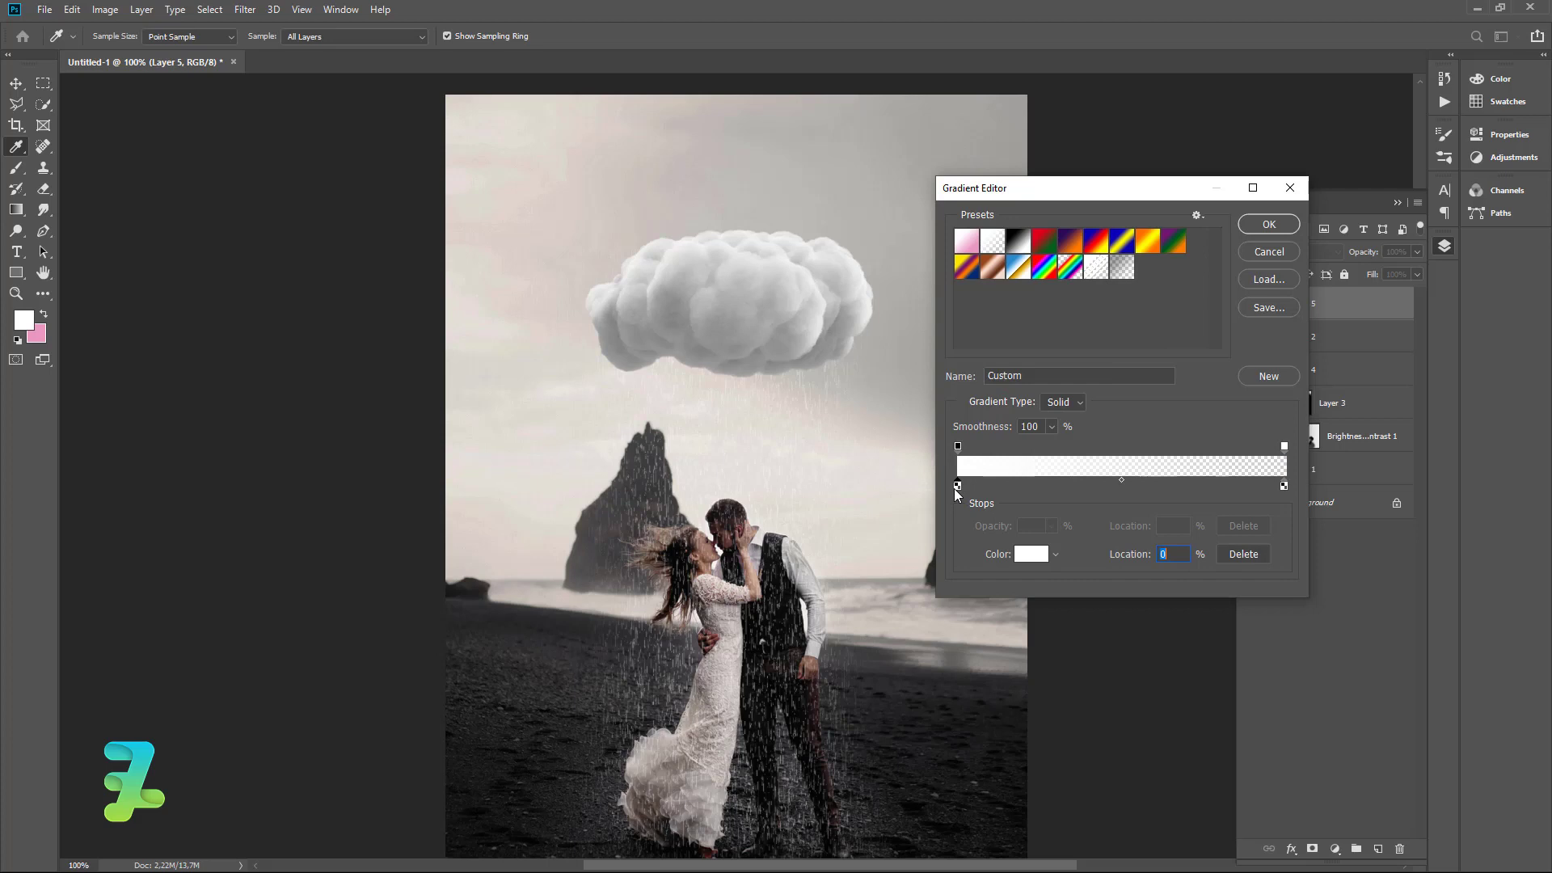
{"action": "left_click", "coordinate": [1030, 553]}
{"action": "left_click", "coordinate": [949, 419]}
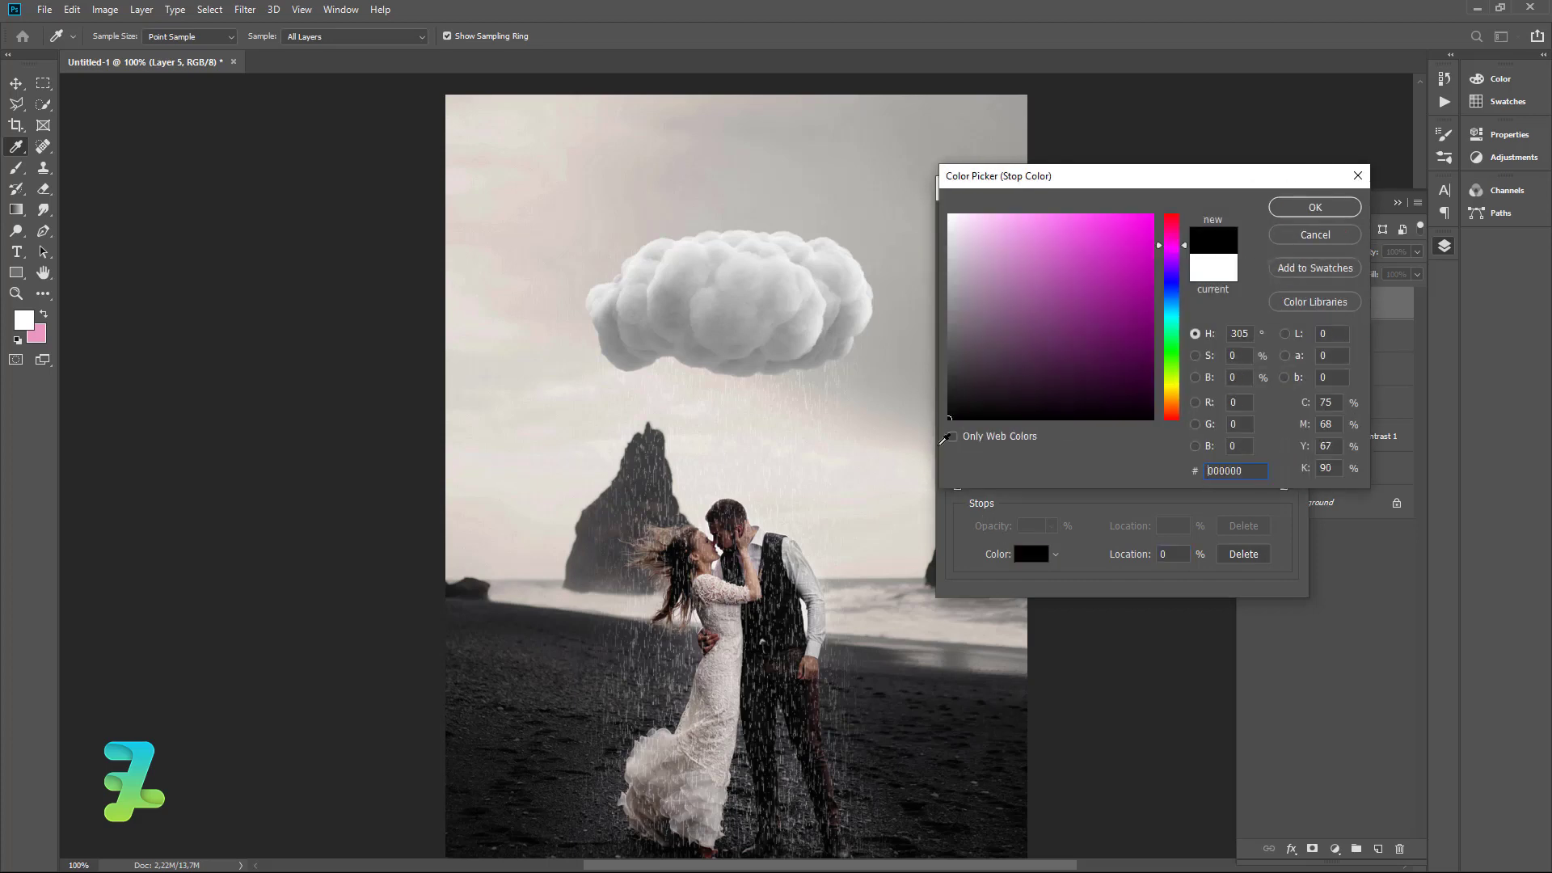
{"action": "left_click", "coordinate": [1335, 210]}
{"action": "left_click", "coordinate": [1272, 225]}
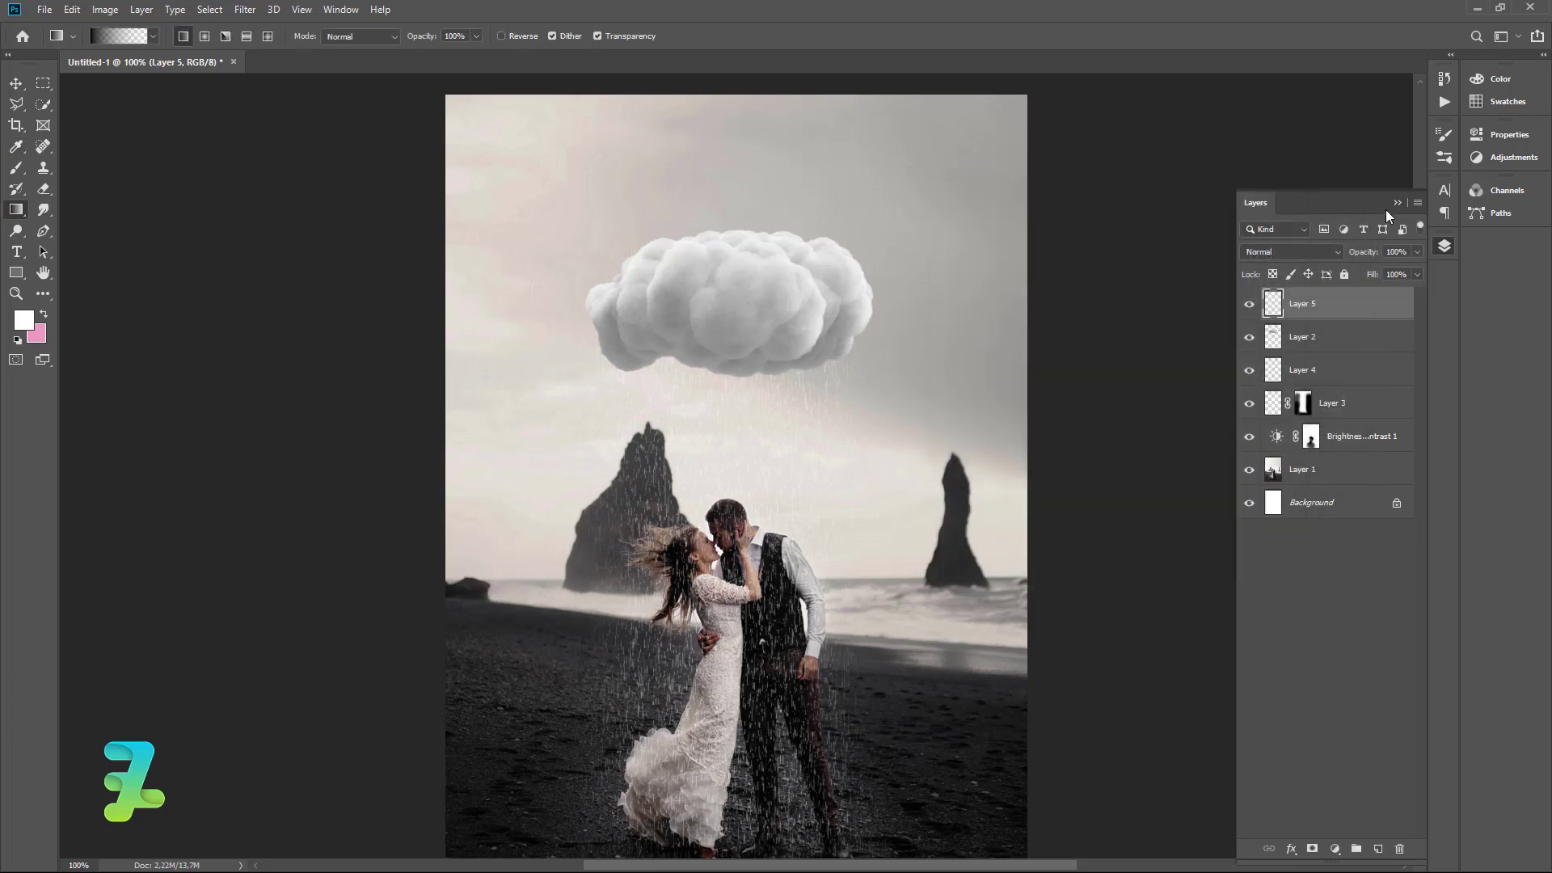
Drag the black gradient from the top edge down over the sky, redrawing it once.
{"action": "left_click", "coordinate": [1398, 202]}
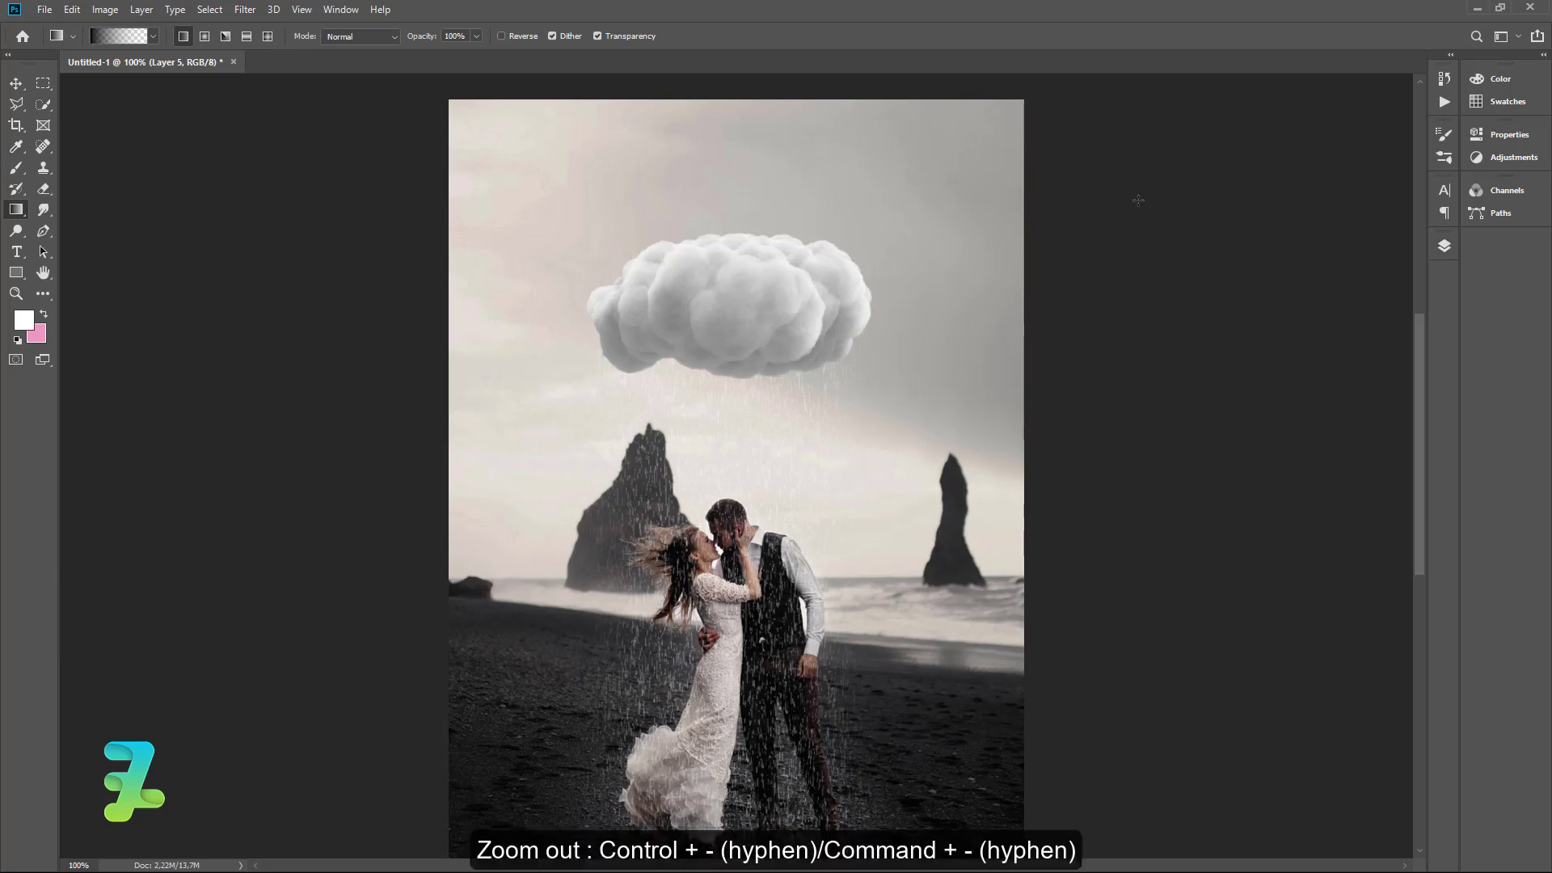
{"action": "key", "text": "ctrl+minus"}
{"action": "left_click_drag", "start_coordinate": [750, 158], "coordinate": [750, 679]}
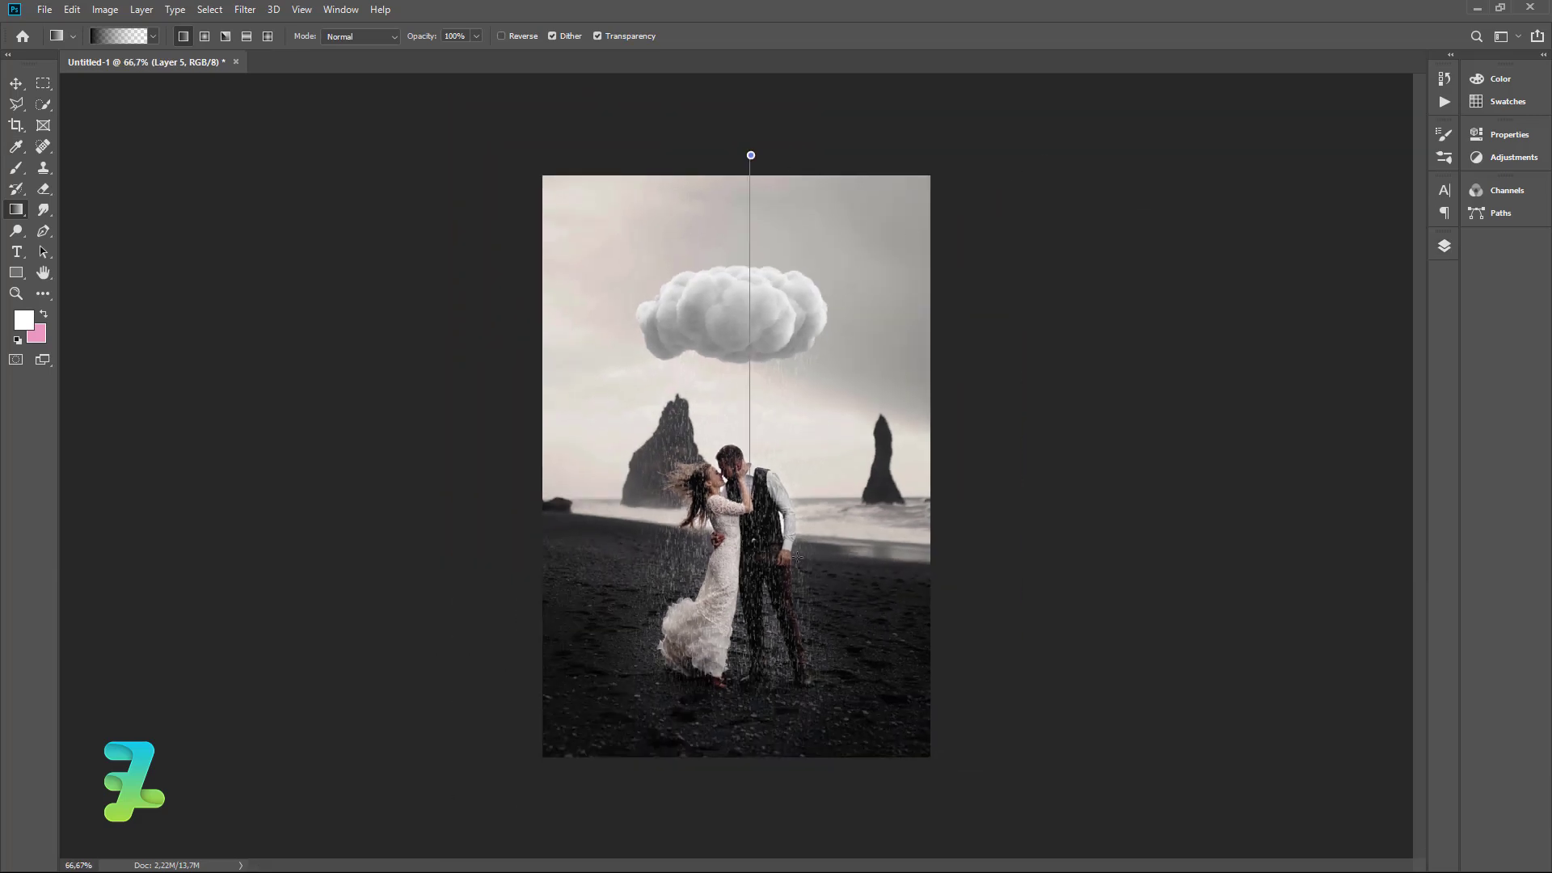
{"action": "key", "text": "ctrl+z"}
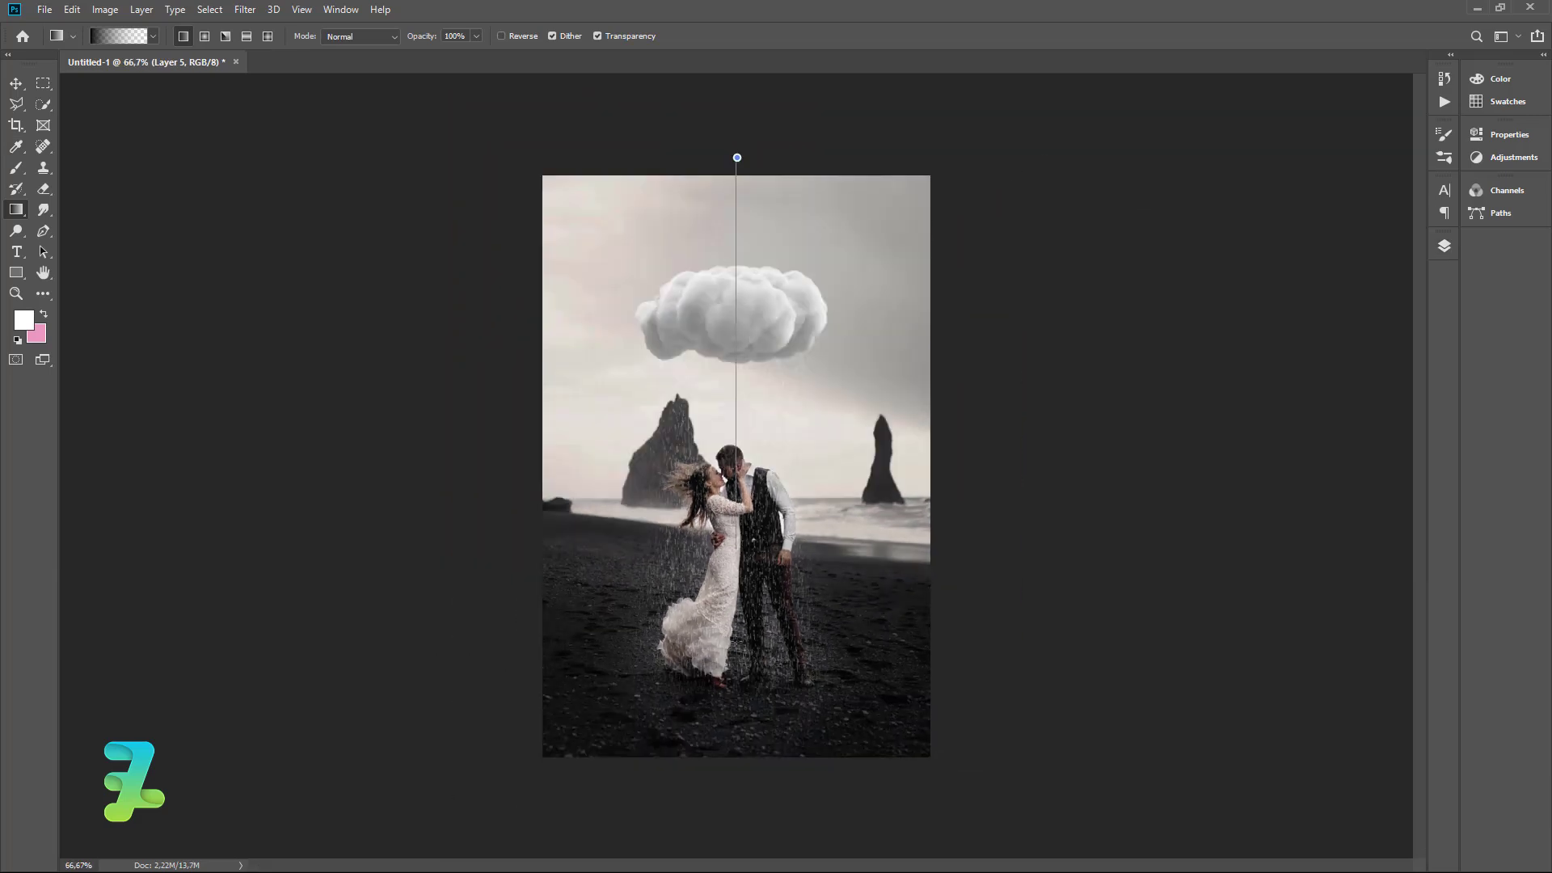
{"action": "left_click_drag", "start_coordinate": [736, 156], "coordinate": [758, 851]}
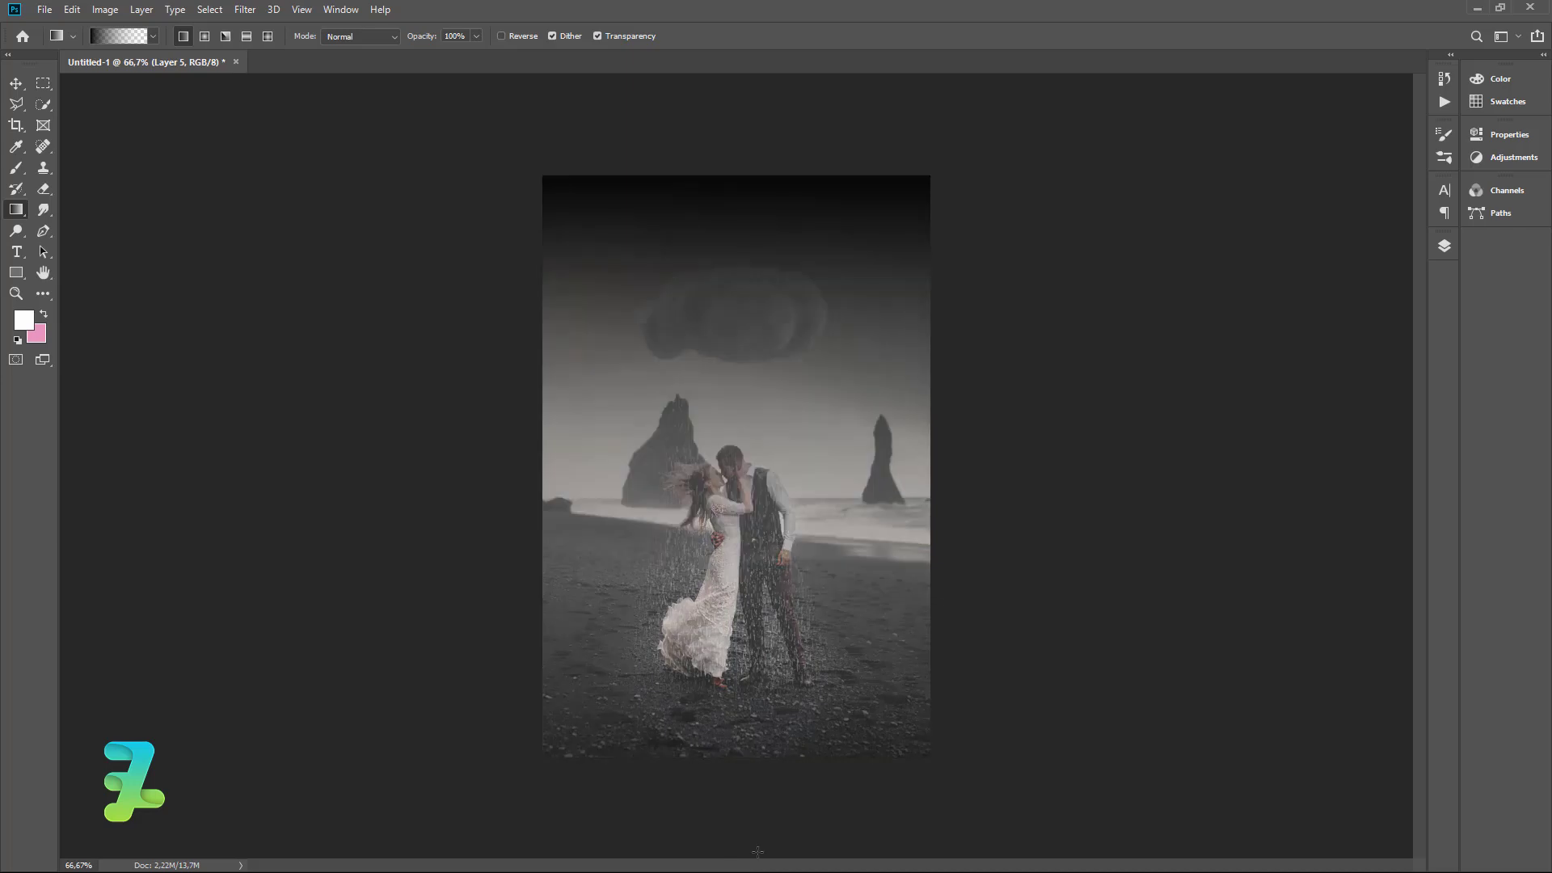
{"action": "left_click", "coordinate": [1444, 246]}
Set Layer 5's blend mode to Multiply and its opacity to 59%.
{"action": "left_click", "coordinate": [1291, 251]}
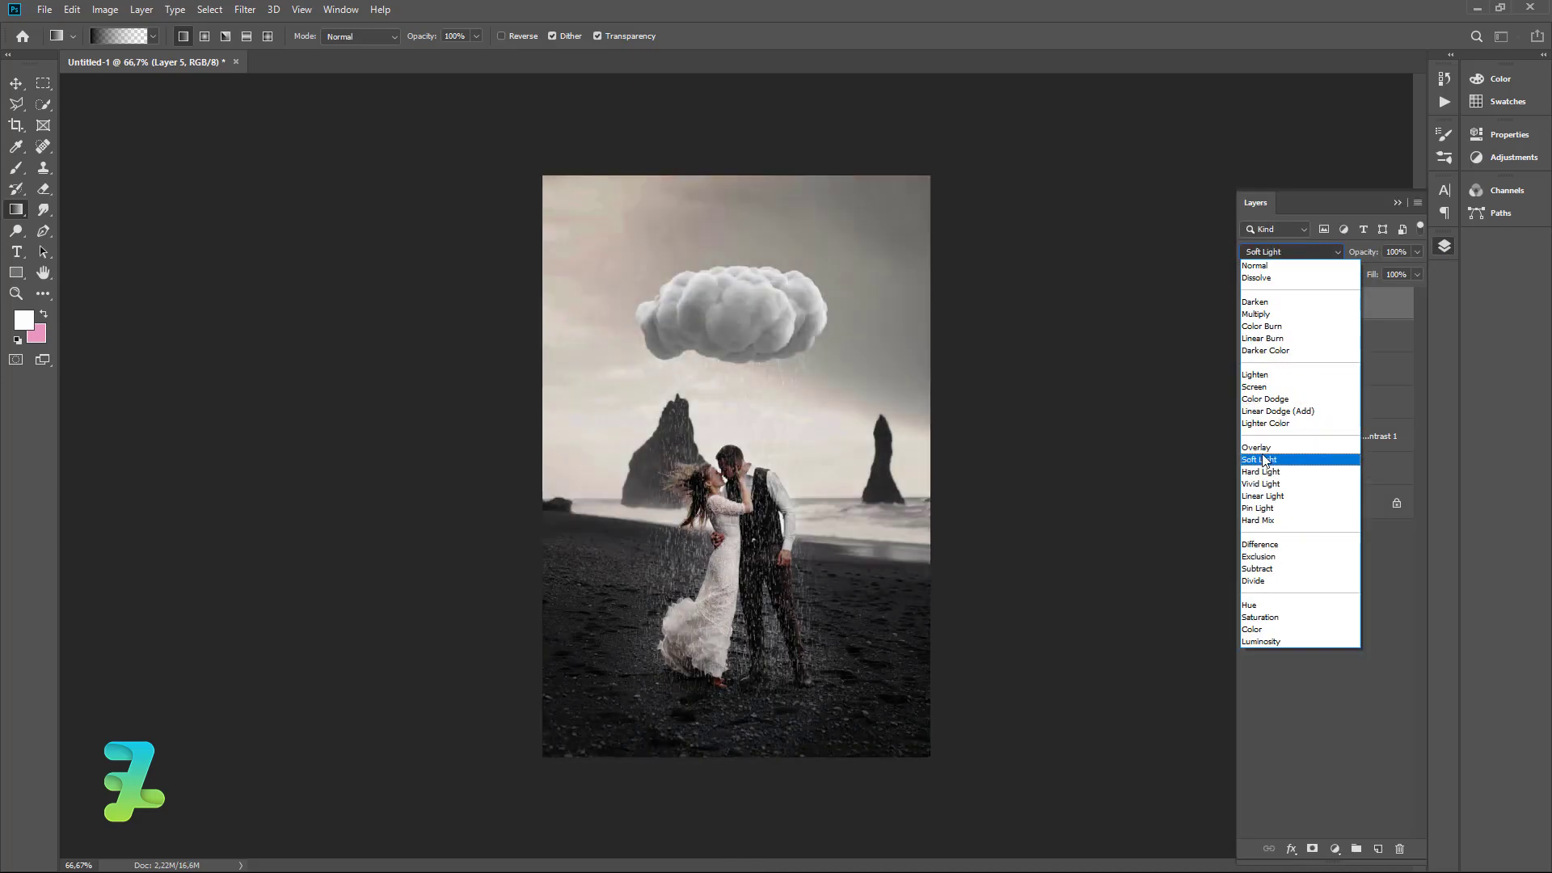
{"action": "left_click", "coordinate": [1257, 318]}
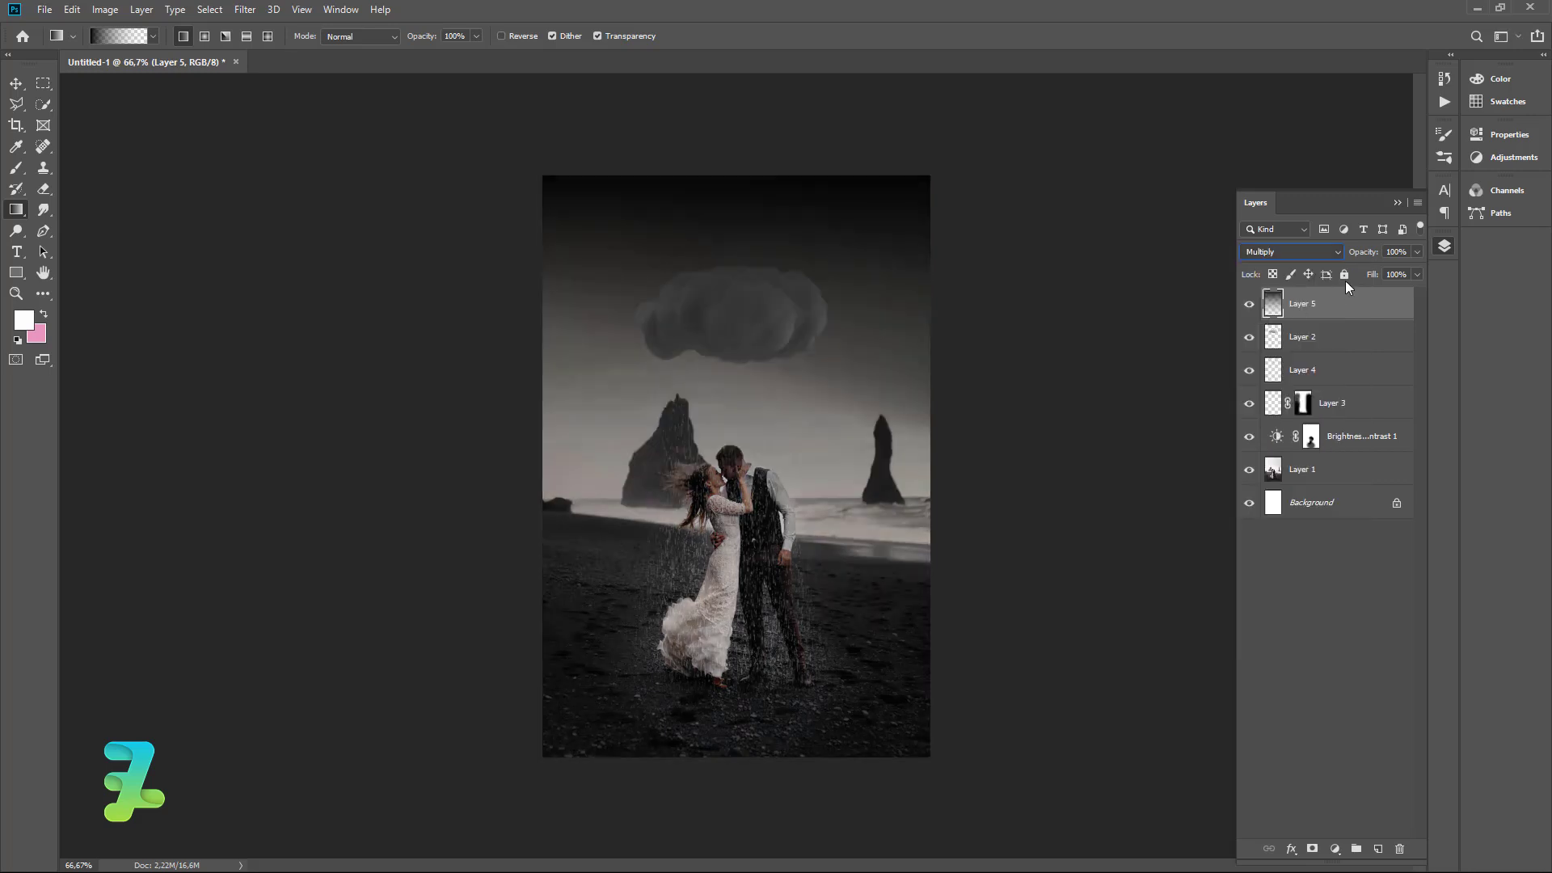
{"action": "left_click", "coordinate": [1414, 253]}
{"action": "left_click_drag", "start_coordinate": [1394, 273], "coordinate": [1368, 279]}
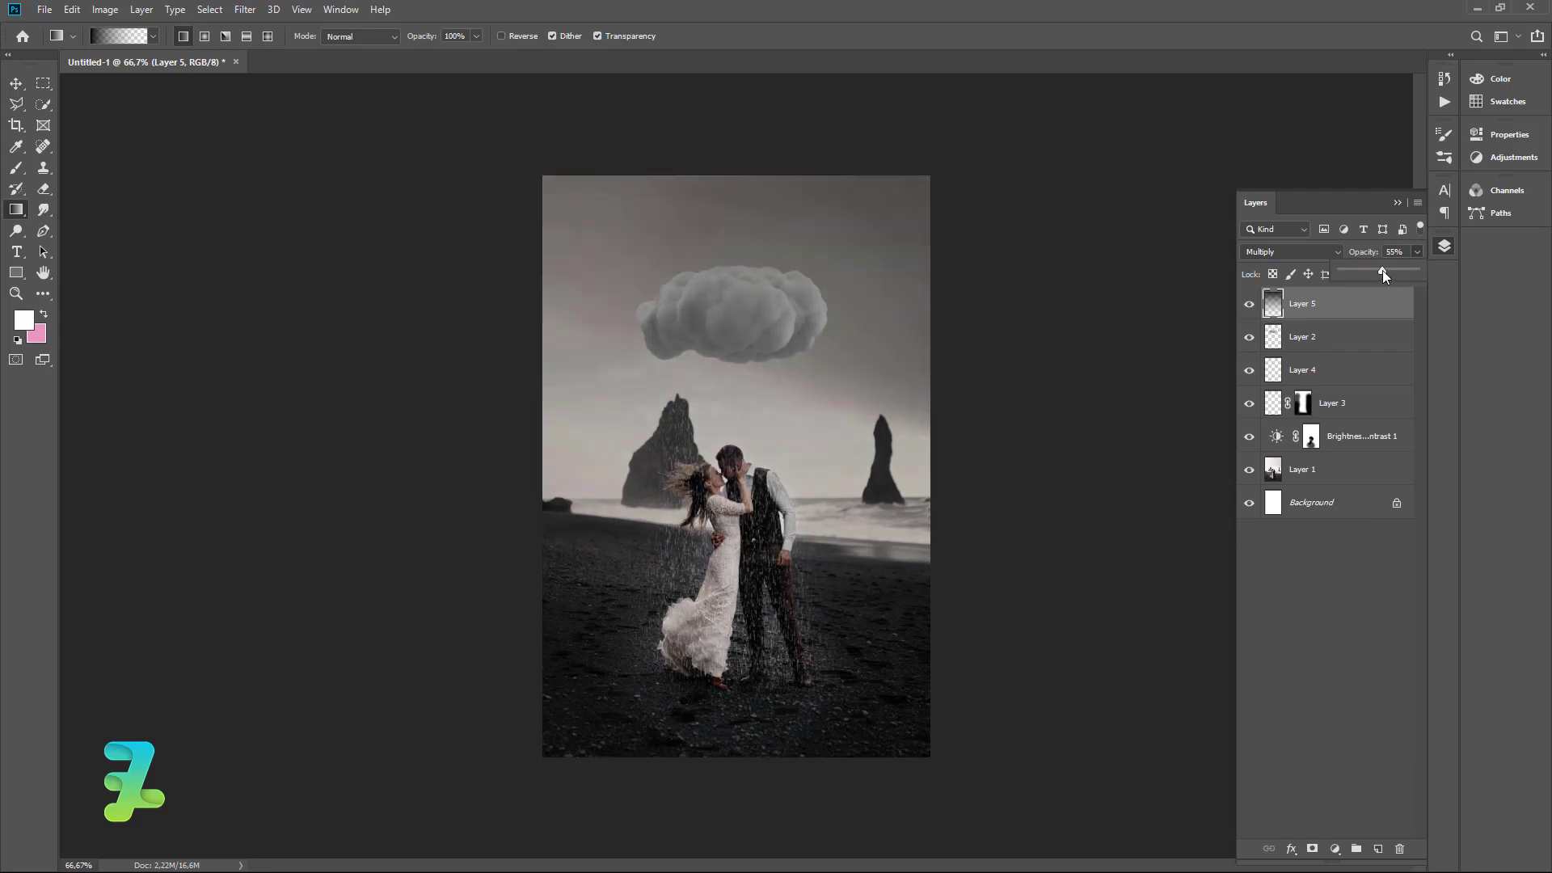
{"action": "left_click_drag", "start_coordinate": [1375, 269], "coordinate": [1382, 267]}
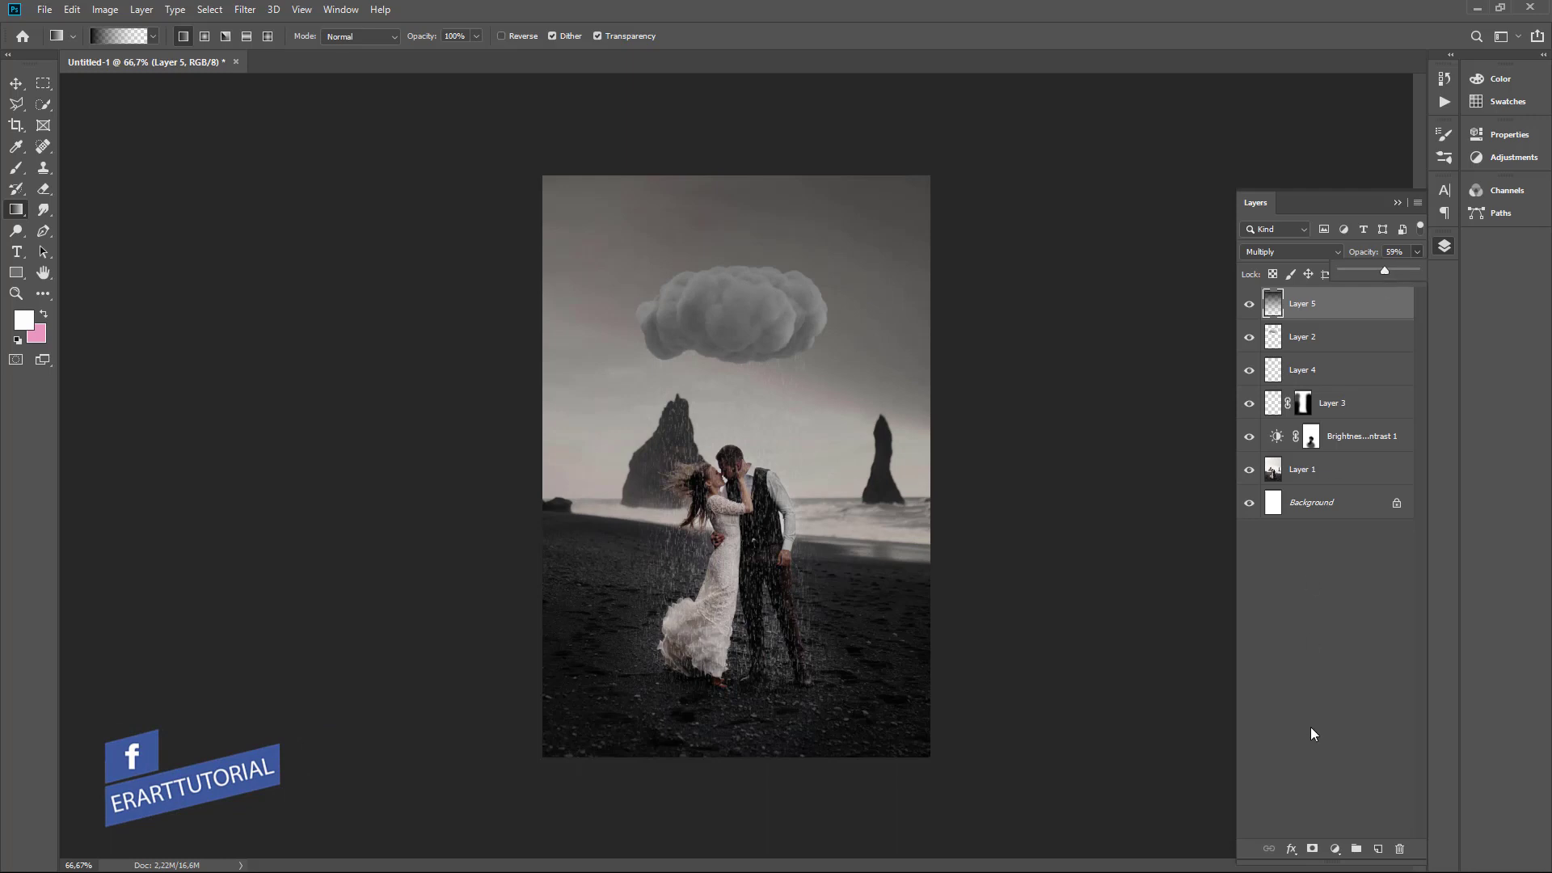
Add a layer mask to Layer 5 and choose a soft round brush.
{"action": "left_click", "coordinate": [1314, 849]}
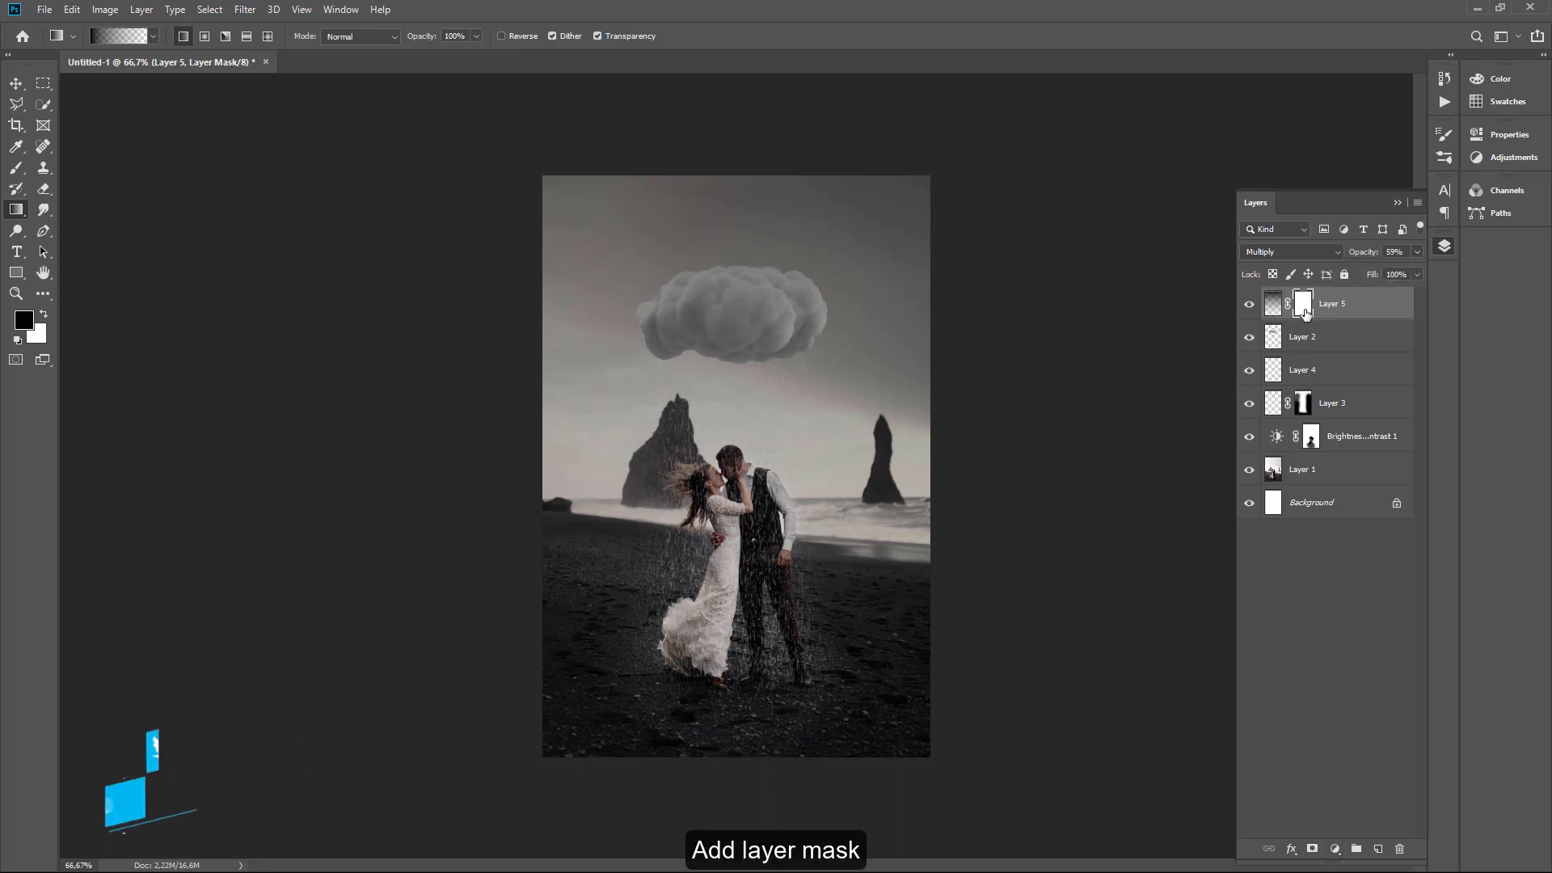
{"action": "left_click", "coordinate": [25, 169]}
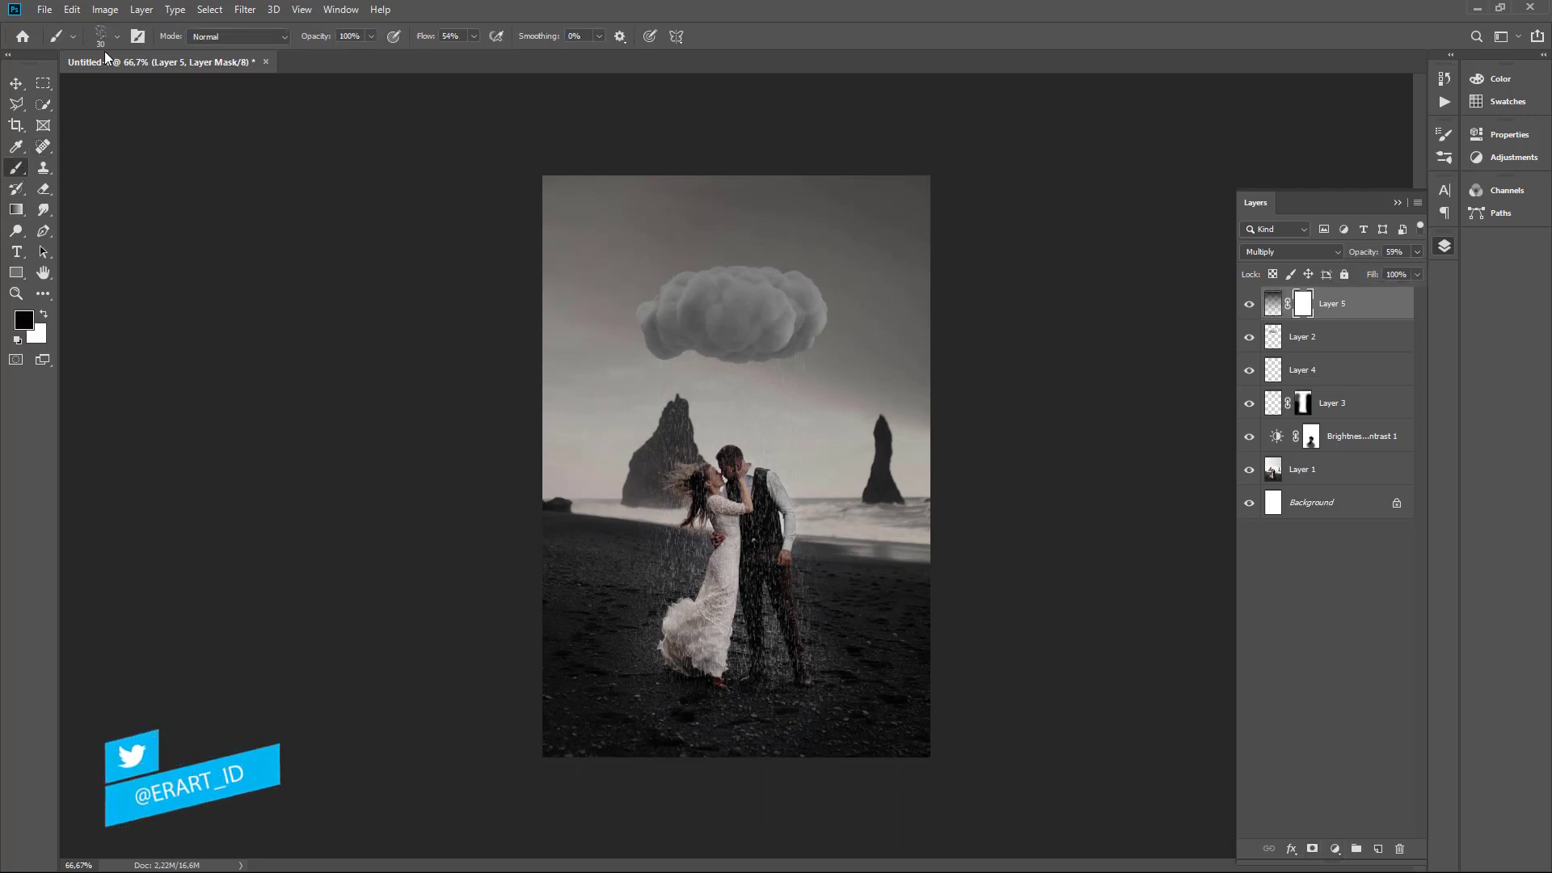
{"action": "left_click", "coordinate": [118, 32]}
{"action": "left_click", "coordinate": [132, 162]}
{"action": "key", "text": "Return"}
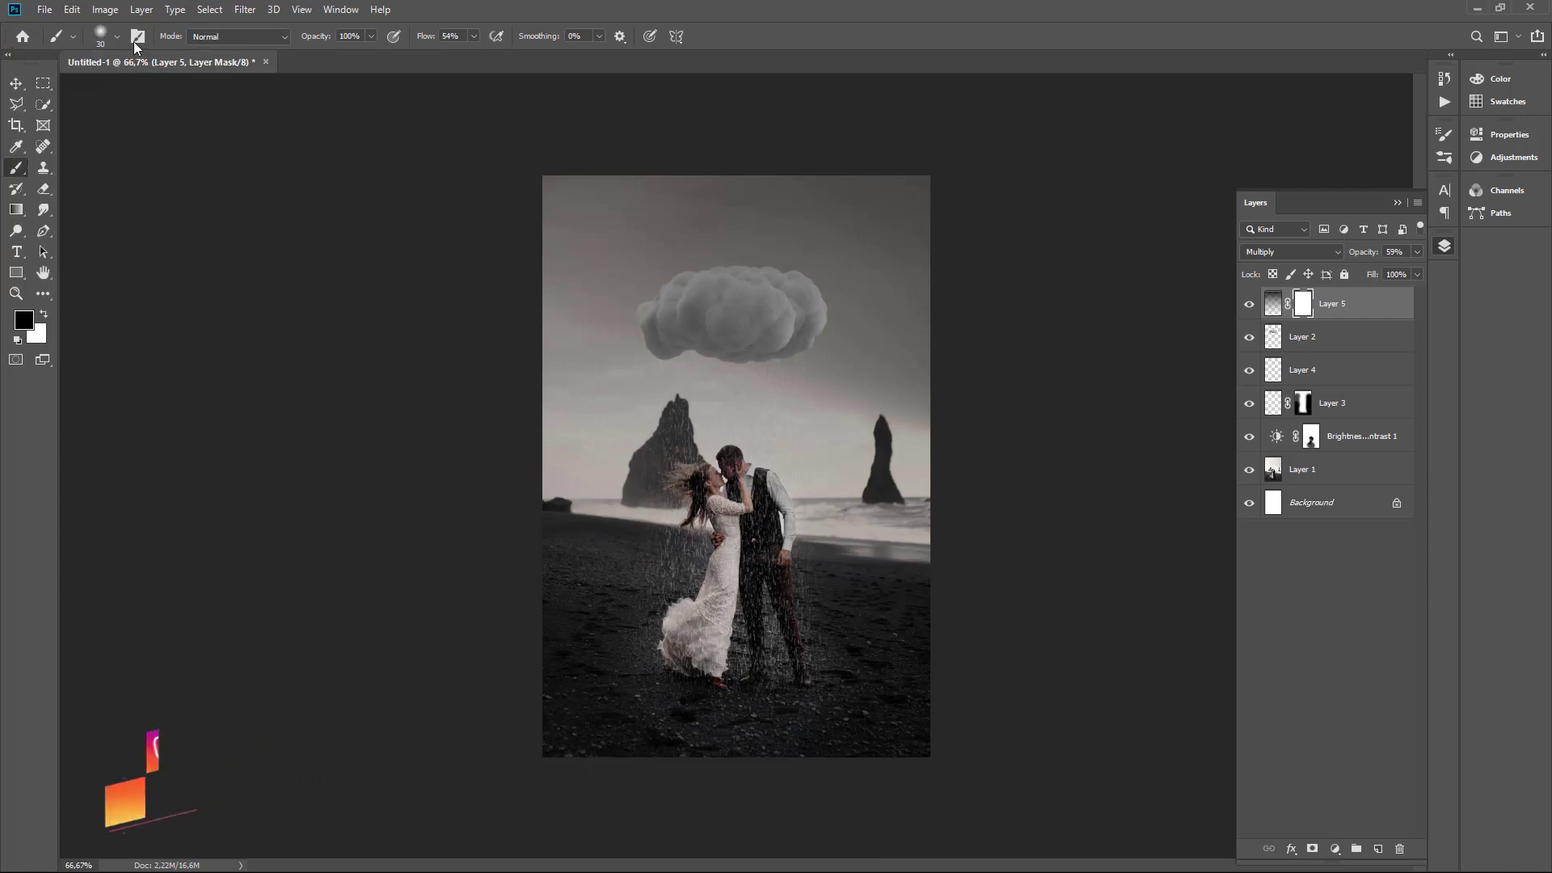
At 61% opacity and size 200, paint the mask beneath the cloud and over the couple.
{"action": "mouse_move", "coordinate": [370, 36]}
{"action": "left_mouse_down"}
{"action": "mouse_move", "coordinate": [323, 54]}
{"action": "mouse_move", "coordinate": [341, 53]}
{"action": "left_mouse_up"}
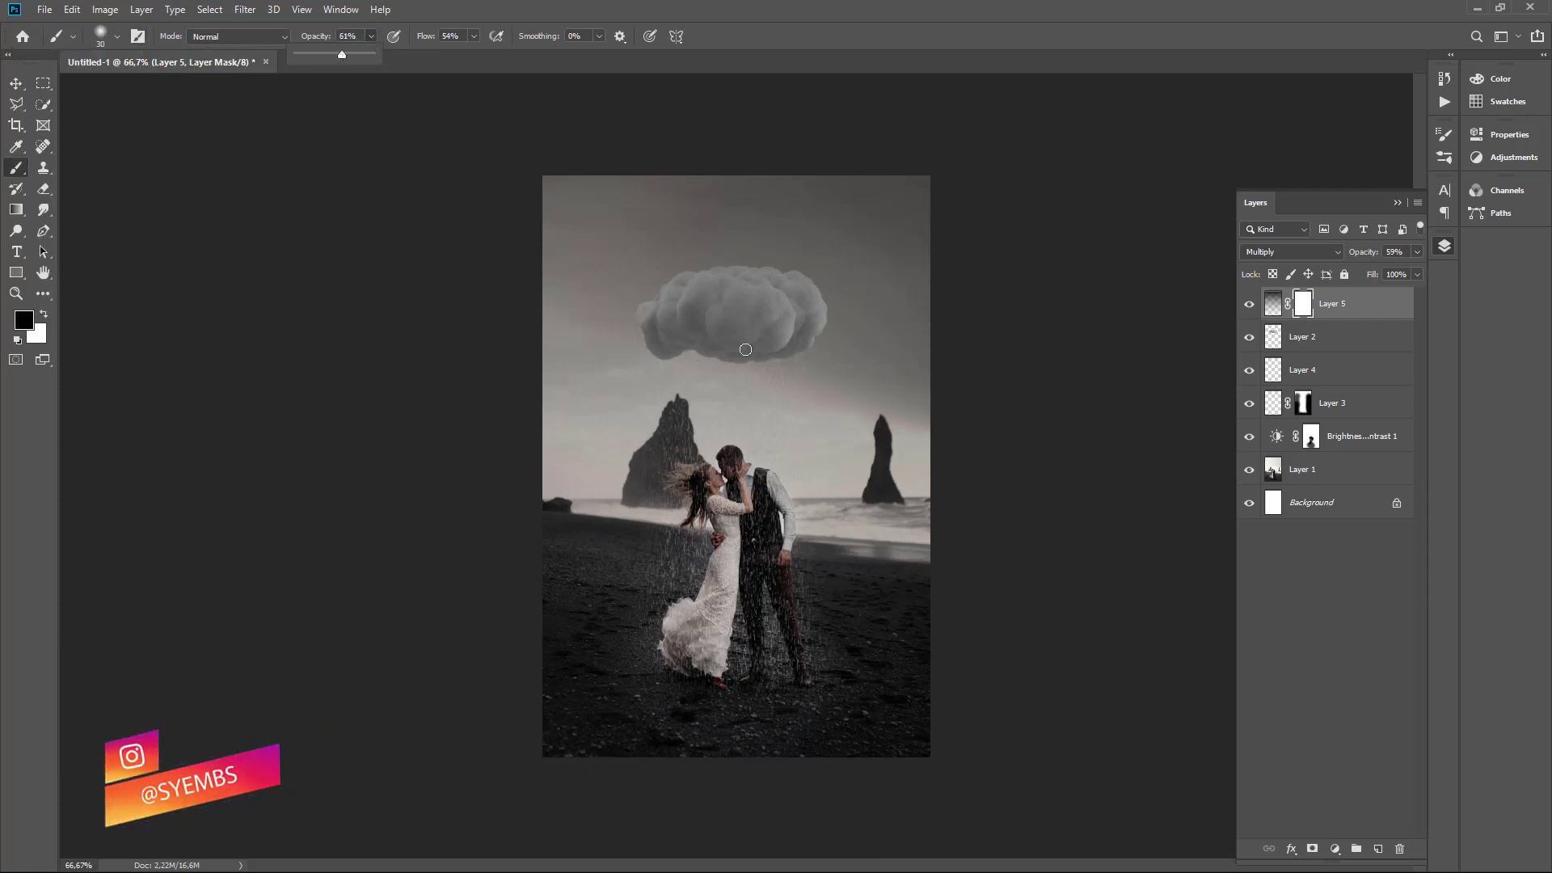
{"action": "key", "text": "bracketright"}
{"action": "key", "text": "bracketright"}
{"action": "key", "text": "bracketright"}
{"action": "left_click", "coordinate": [732, 375]}
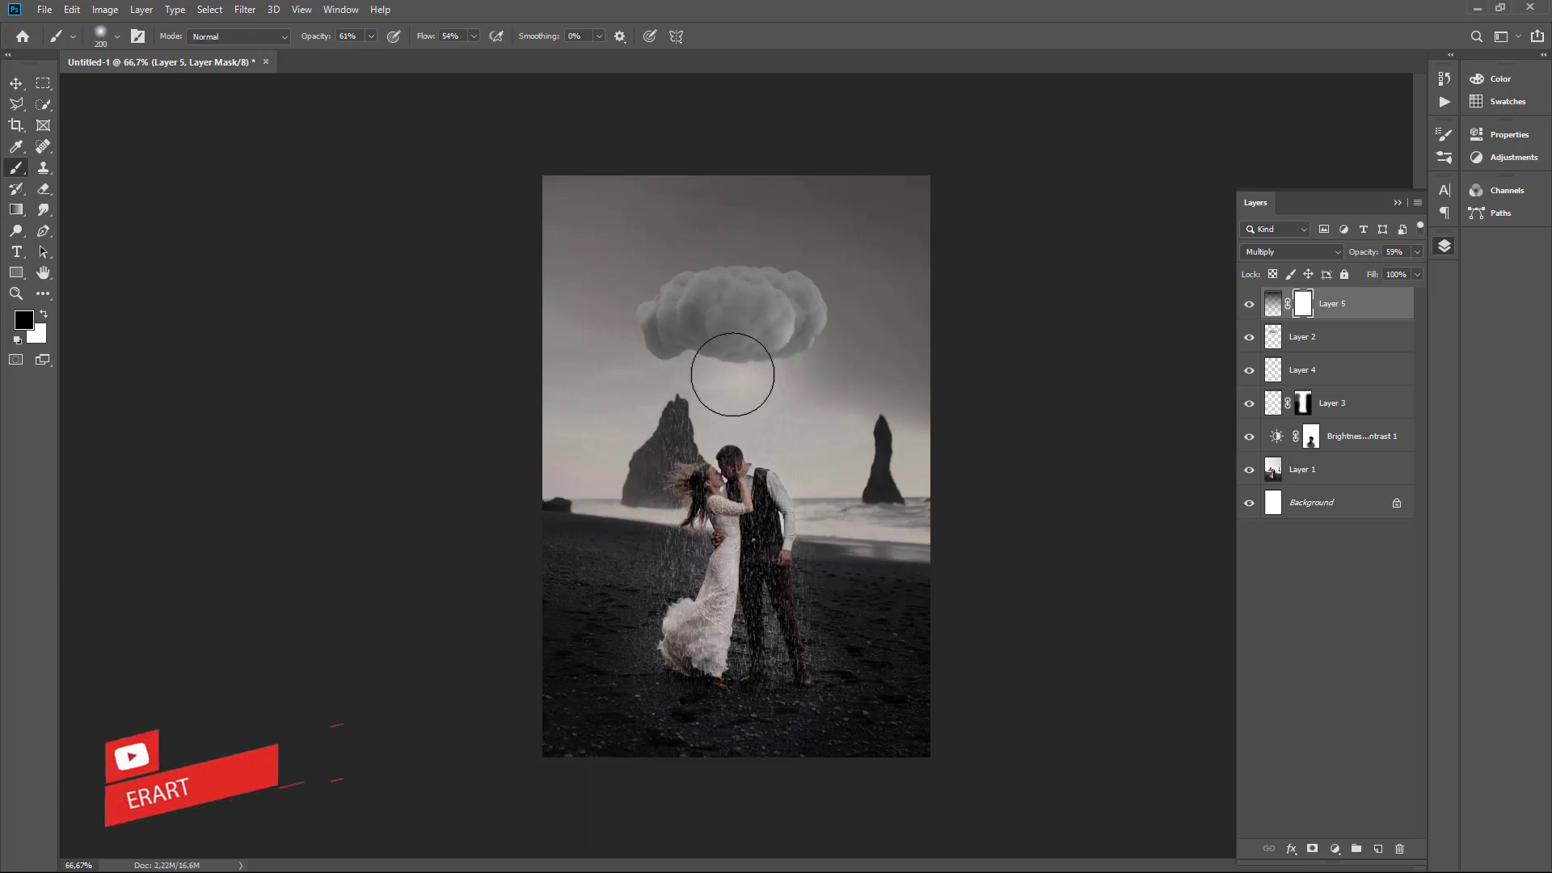
{"action": "mouse_move", "coordinate": [732, 374]}
{"action": "left_mouse_down"}
{"action": "mouse_move", "coordinate": [696, 367]}
{"action": "mouse_move", "coordinate": [689, 402]}
{"action": "mouse_move", "coordinate": [770, 376]}
{"action": "mouse_move", "coordinate": [725, 488]}
{"action": "left_mouse_up"}
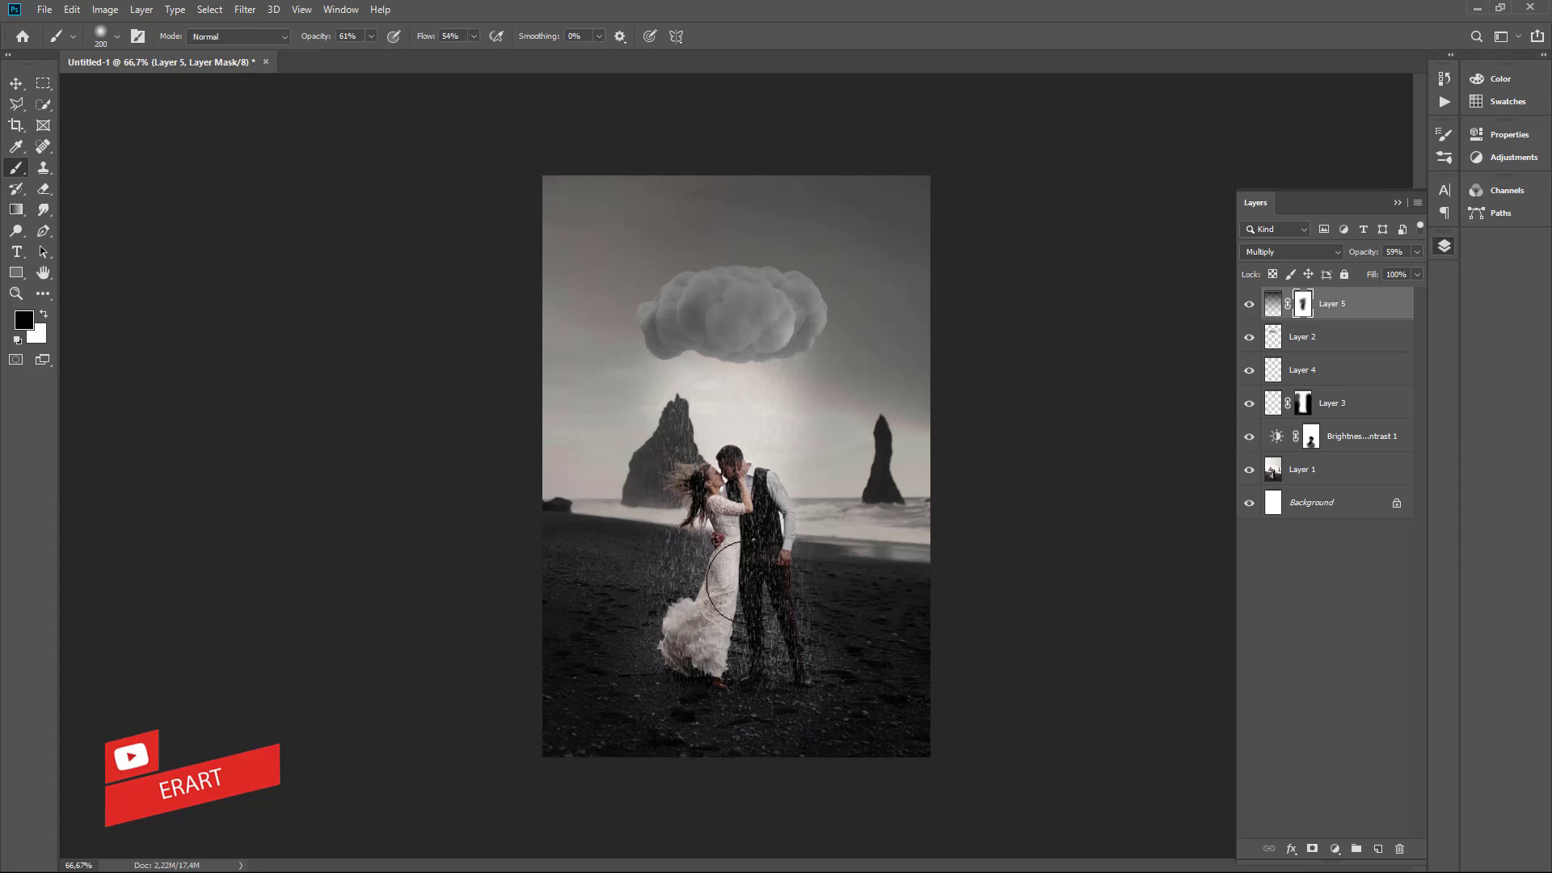
{"action": "mouse_move", "coordinate": [703, 624]}
{"action": "left_mouse_down"}
{"action": "mouse_move", "coordinate": [691, 540]}
{"action": "mouse_move", "coordinate": [687, 631]}
{"action": "mouse_move", "coordinate": [724, 515]}
{"action": "mouse_move", "coordinate": [709, 642]}
{"action": "mouse_move", "coordinate": [756, 569]}
{"action": "mouse_move", "coordinate": [761, 669]}
{"action": "mouse_move", "coordinate": [701, 622]}
{"action": "mouse_move", "coordinate": [755, 416]}
{"action": "mouse_move", "coordinate": [751, 608]}
{"action": "mouse_move", "coordinate": [780, 557]}
{"action": "left_mouse_up"}
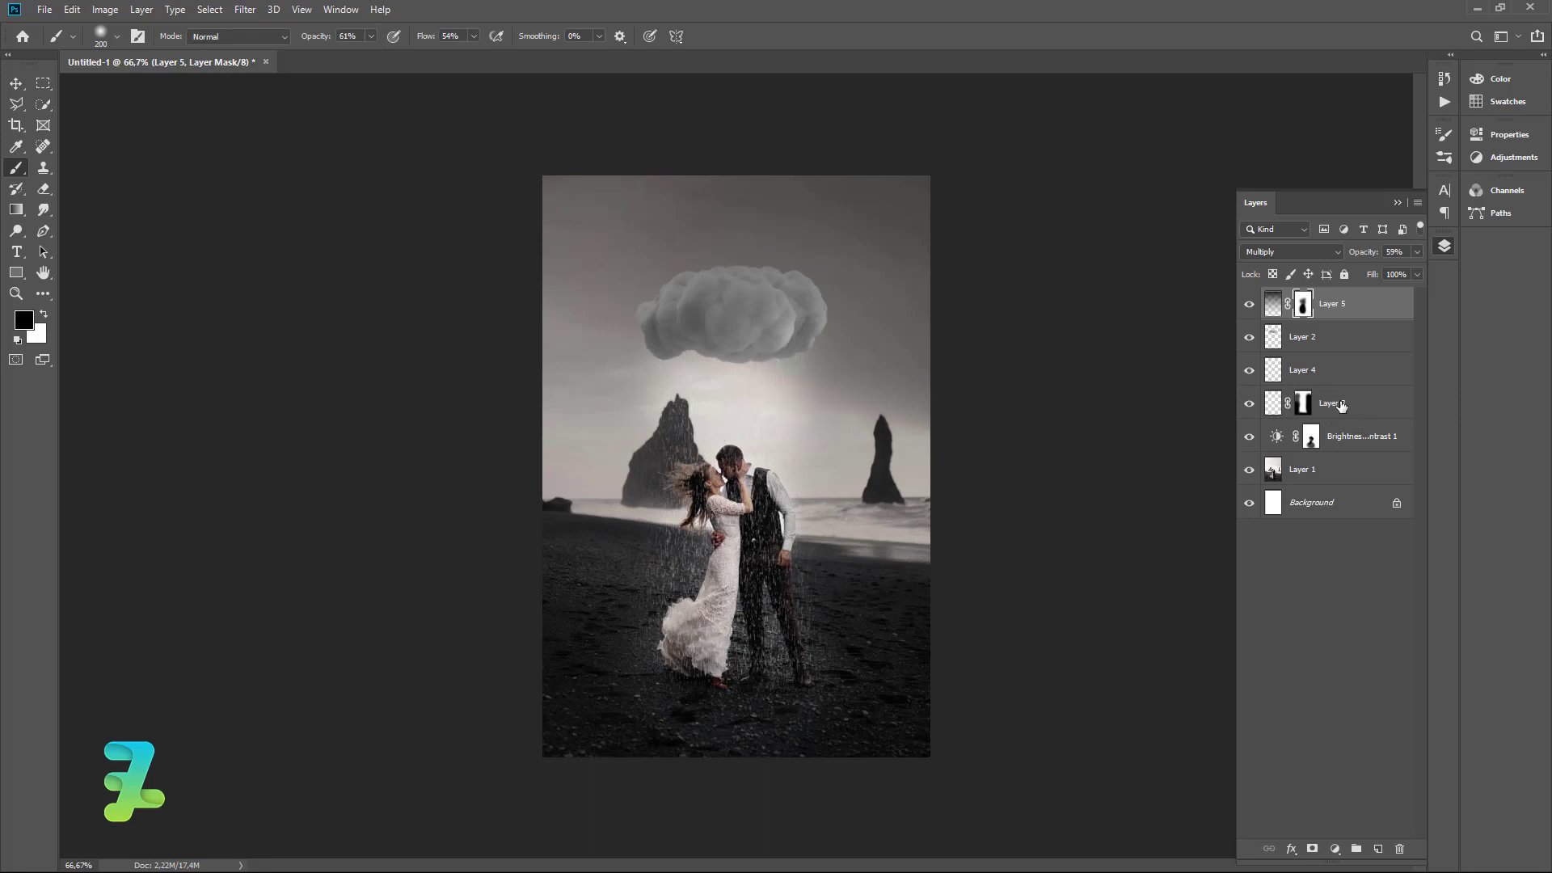
Select Layer 4 and choose the 'speck - medium' brush at 100% opacity.
{"action": "double_click", "coordinate": [1269, 370]}
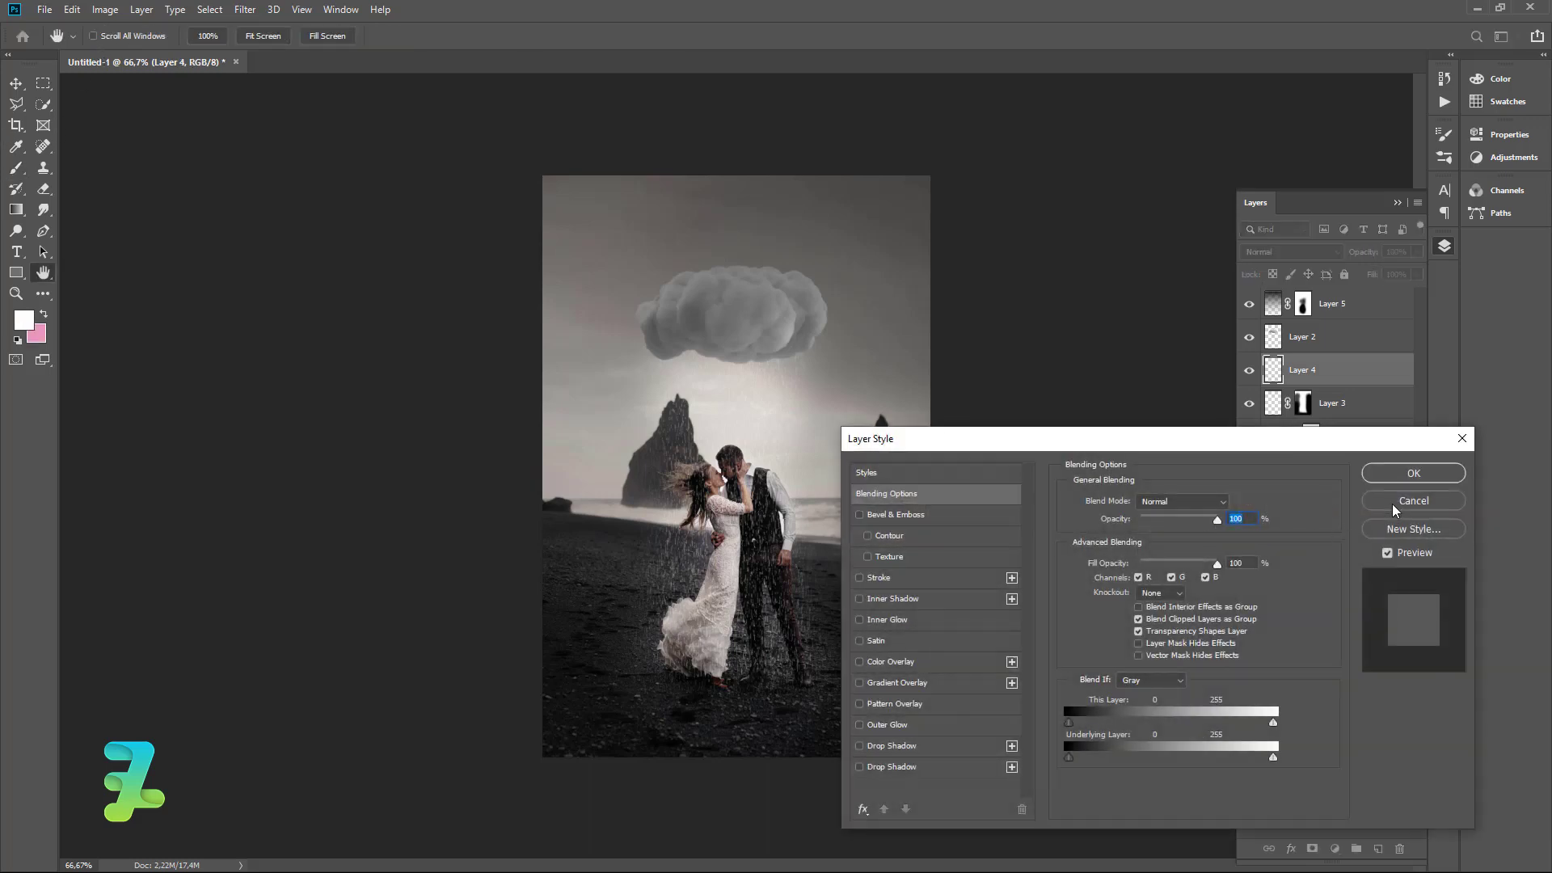
{"action": "left_click", "coordinate": [1393, 510]}
{"action": "left_click", "coordinate": [118, 35]}
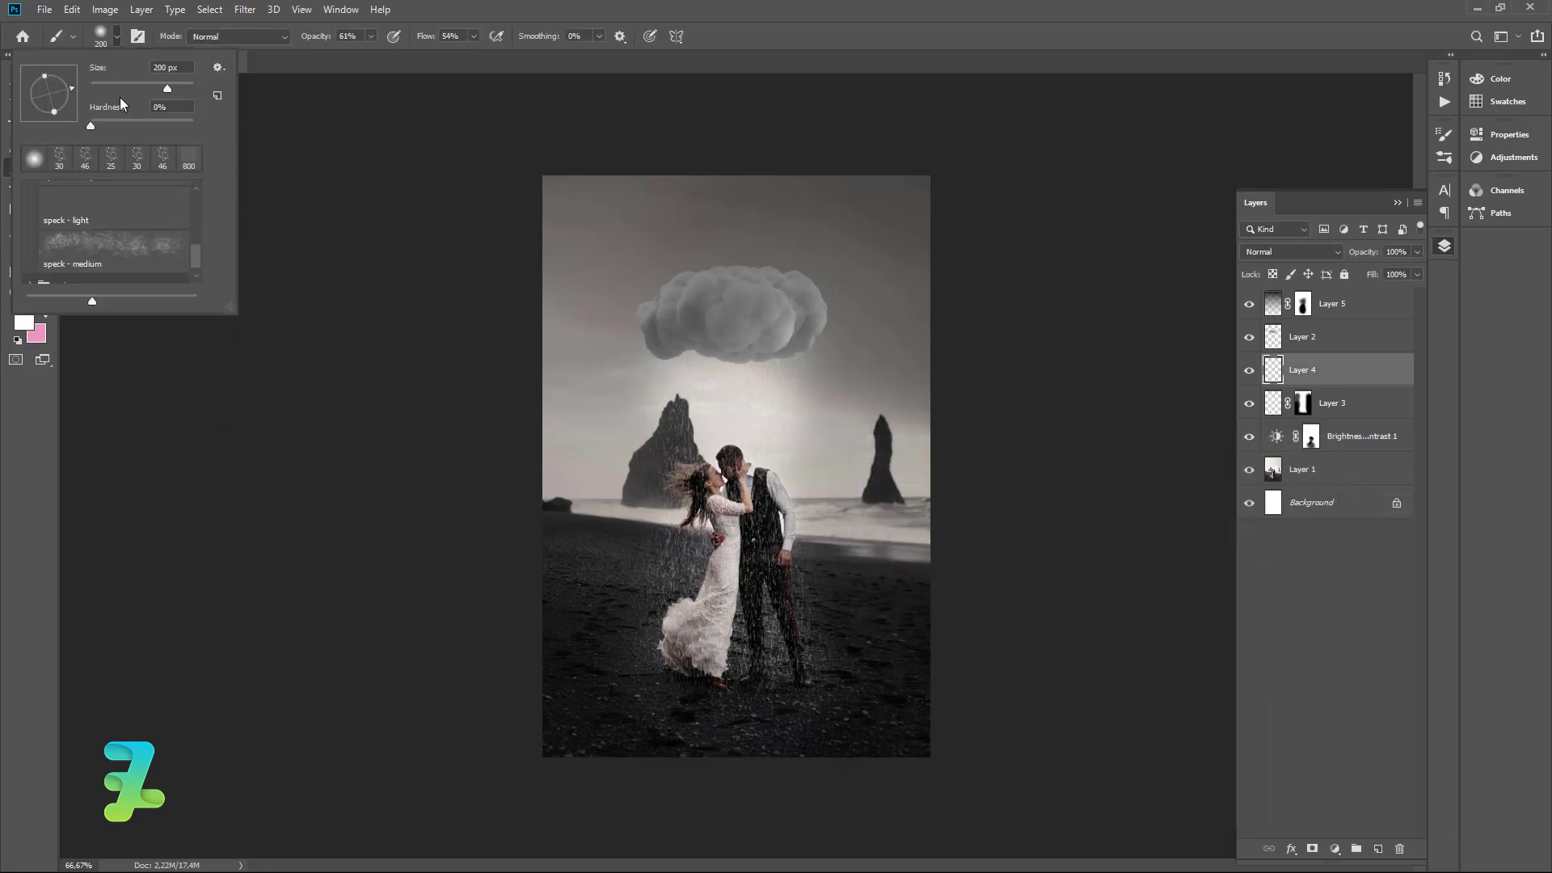
{"action": "left_click", "coordinate": [78, 243]}
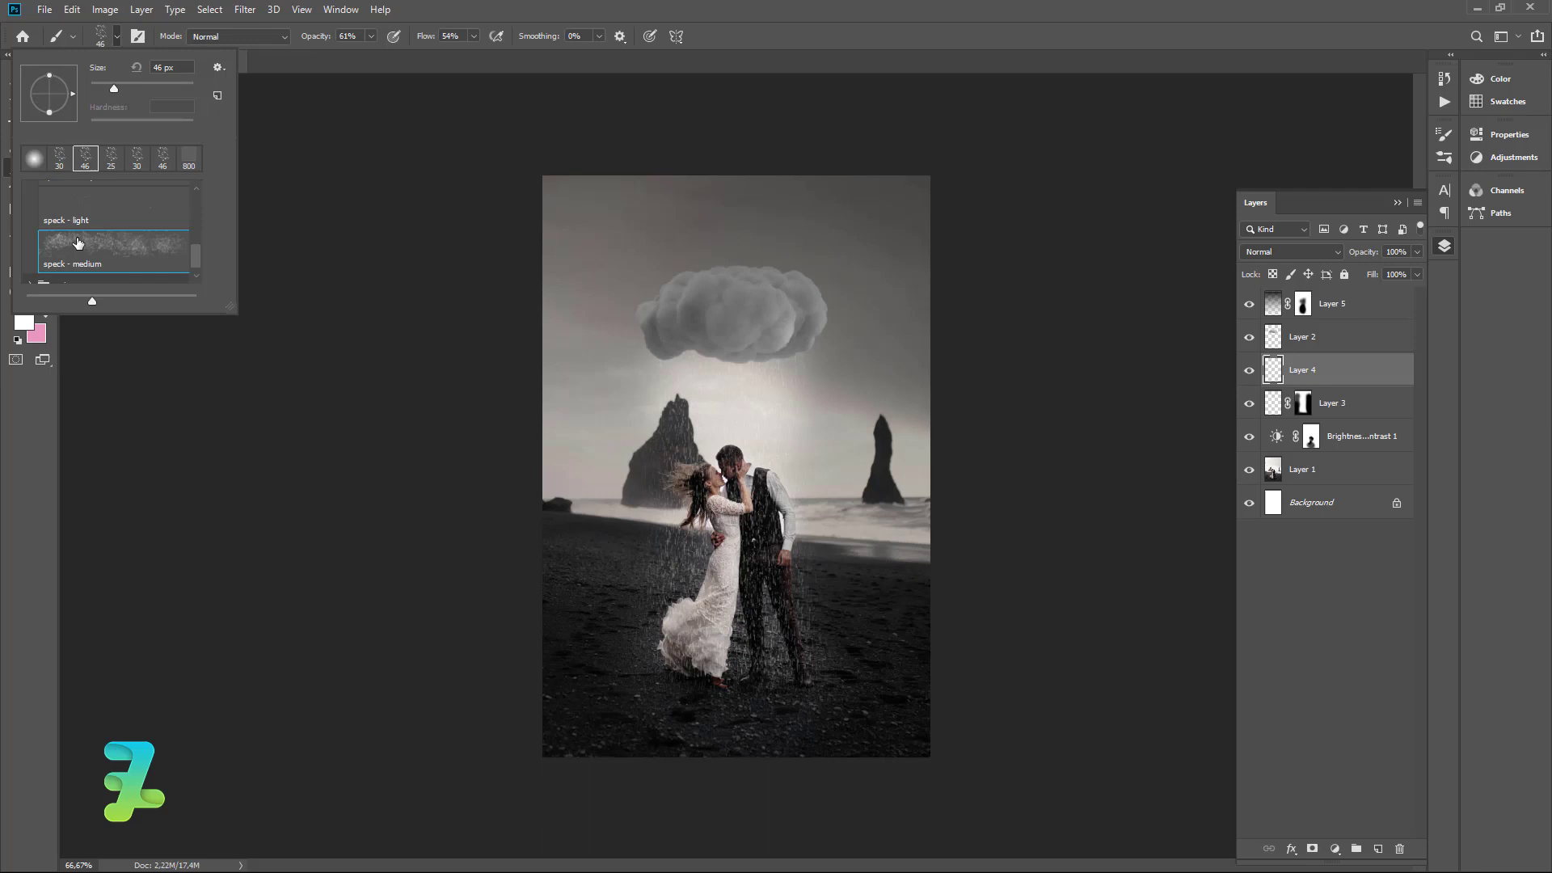
{"action": "left_click", "coordinate": [118, 39]}
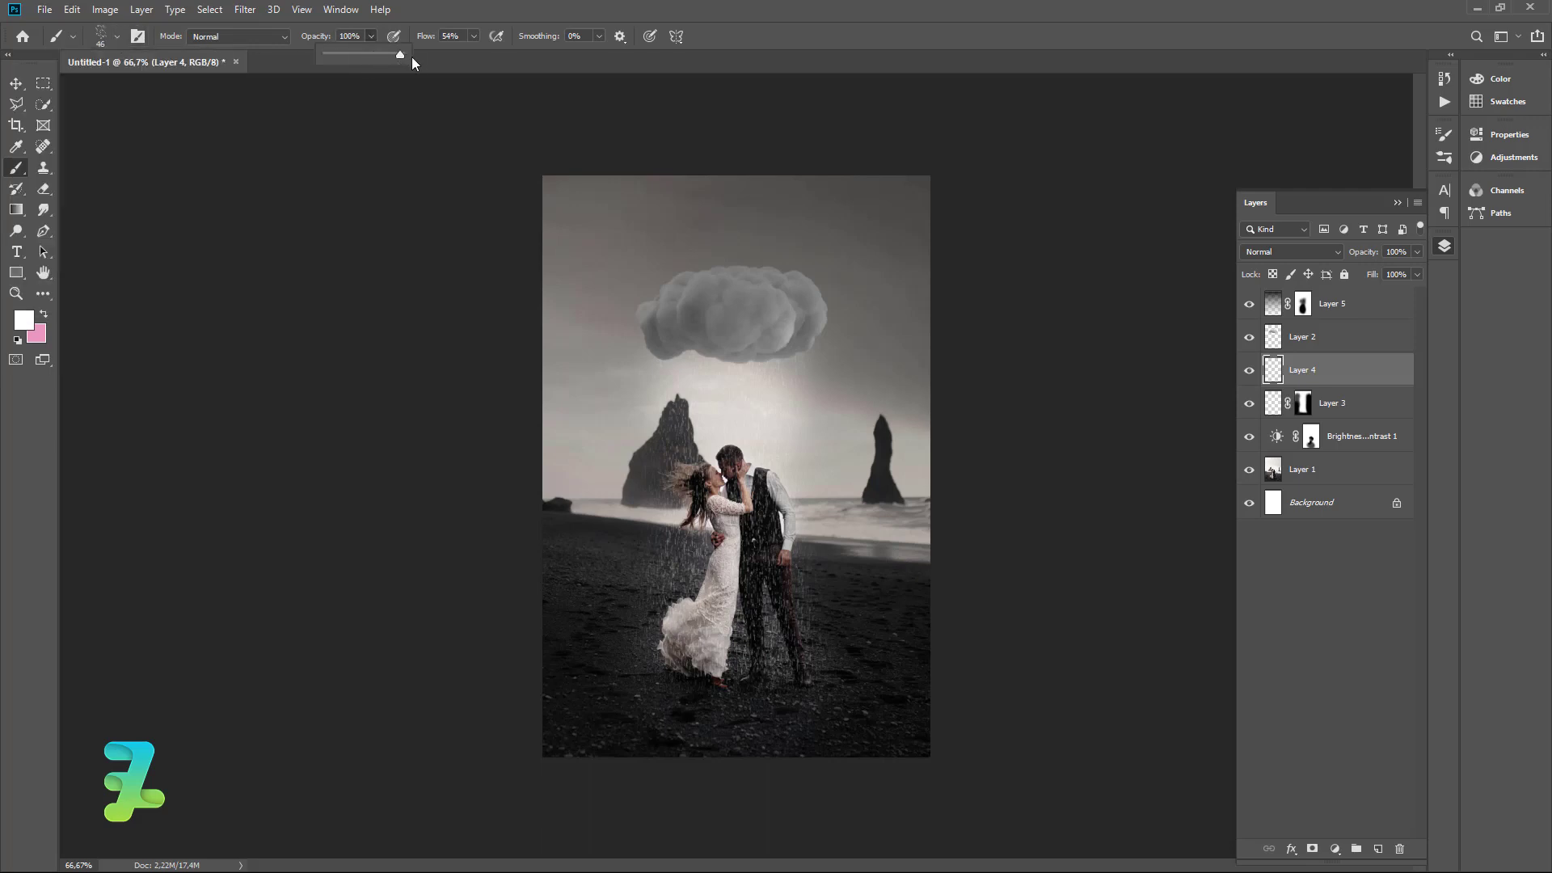
{"action": "left_click", "coordinate": [372, 36]}
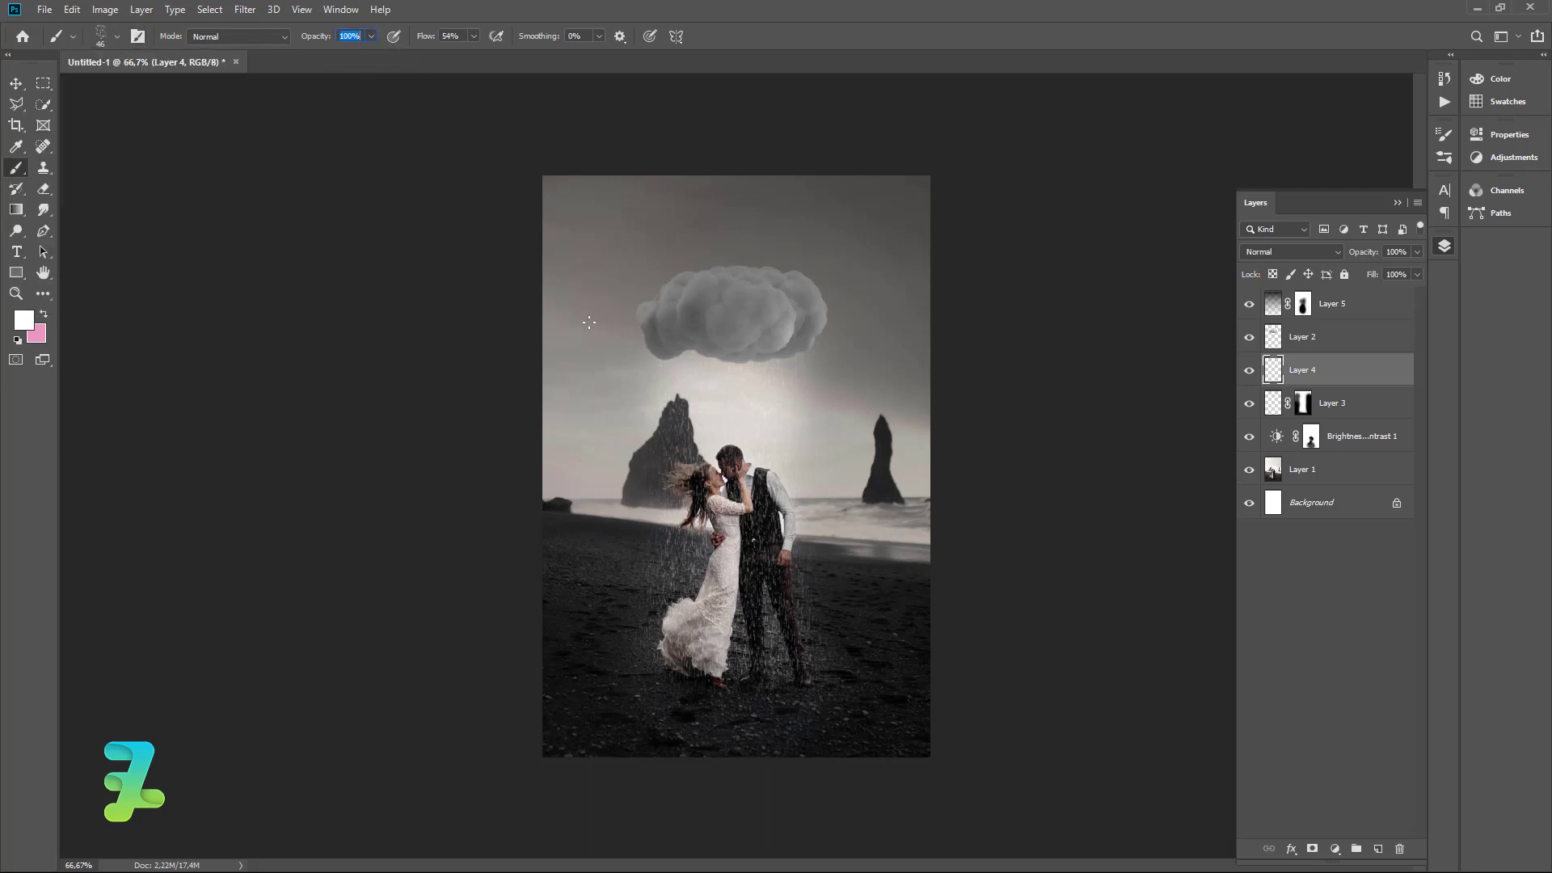
Paint white specks around the couple's feet, using a 40 px brush for detail.
{"action": "left_click", "coordinate": [672, 686]}
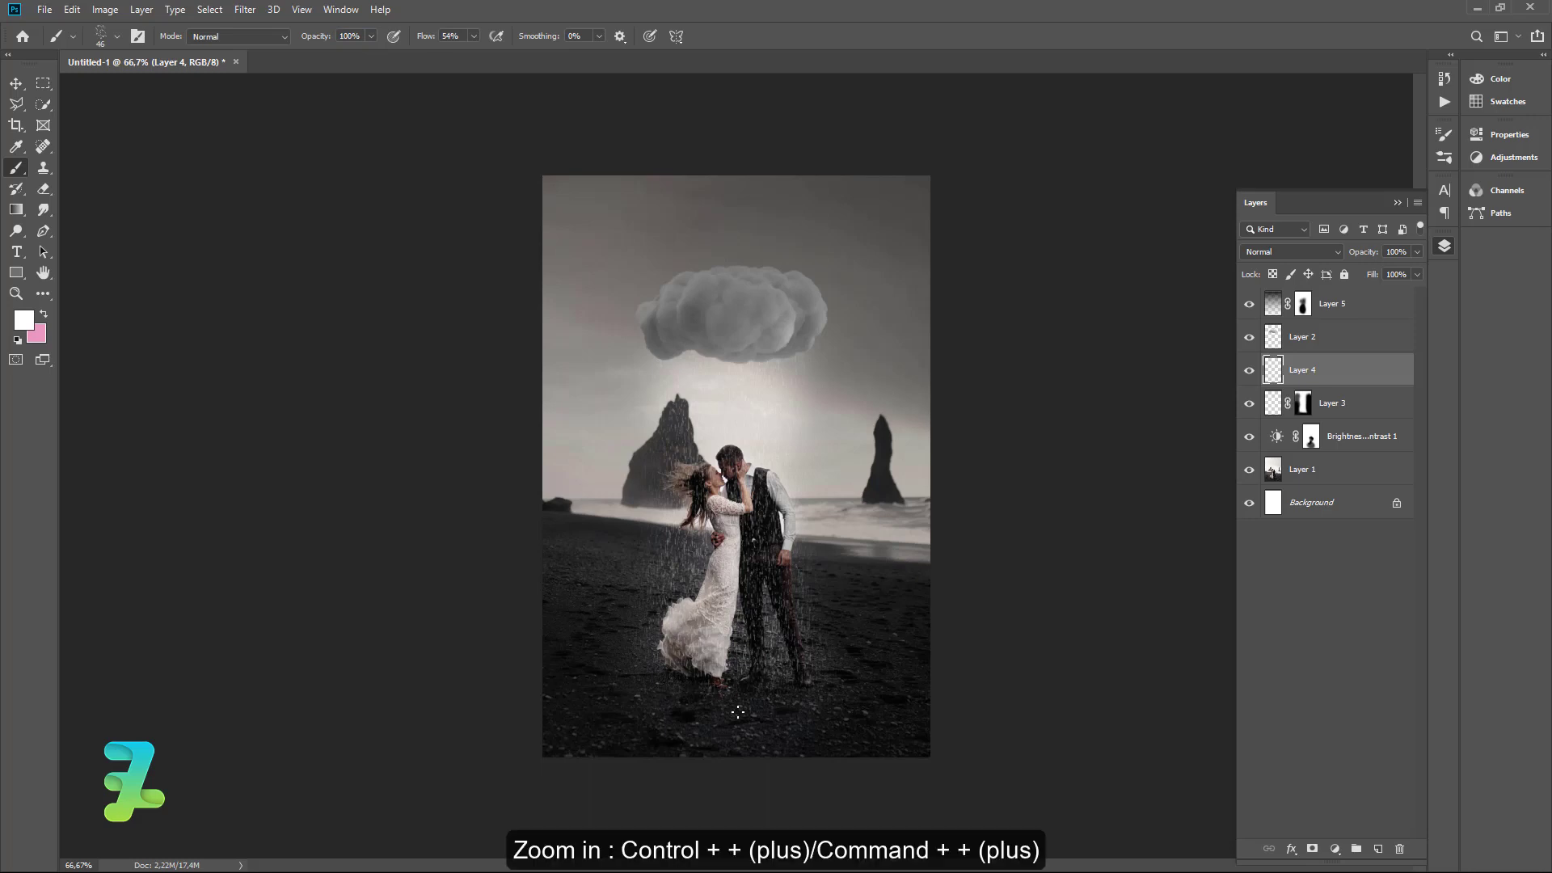
{"action": "key", "text": "ctrl+plus"}
{"action": "scroll", "coordinate": [737, 713], "scroll_direction": "down", "scroll_amount": 2}
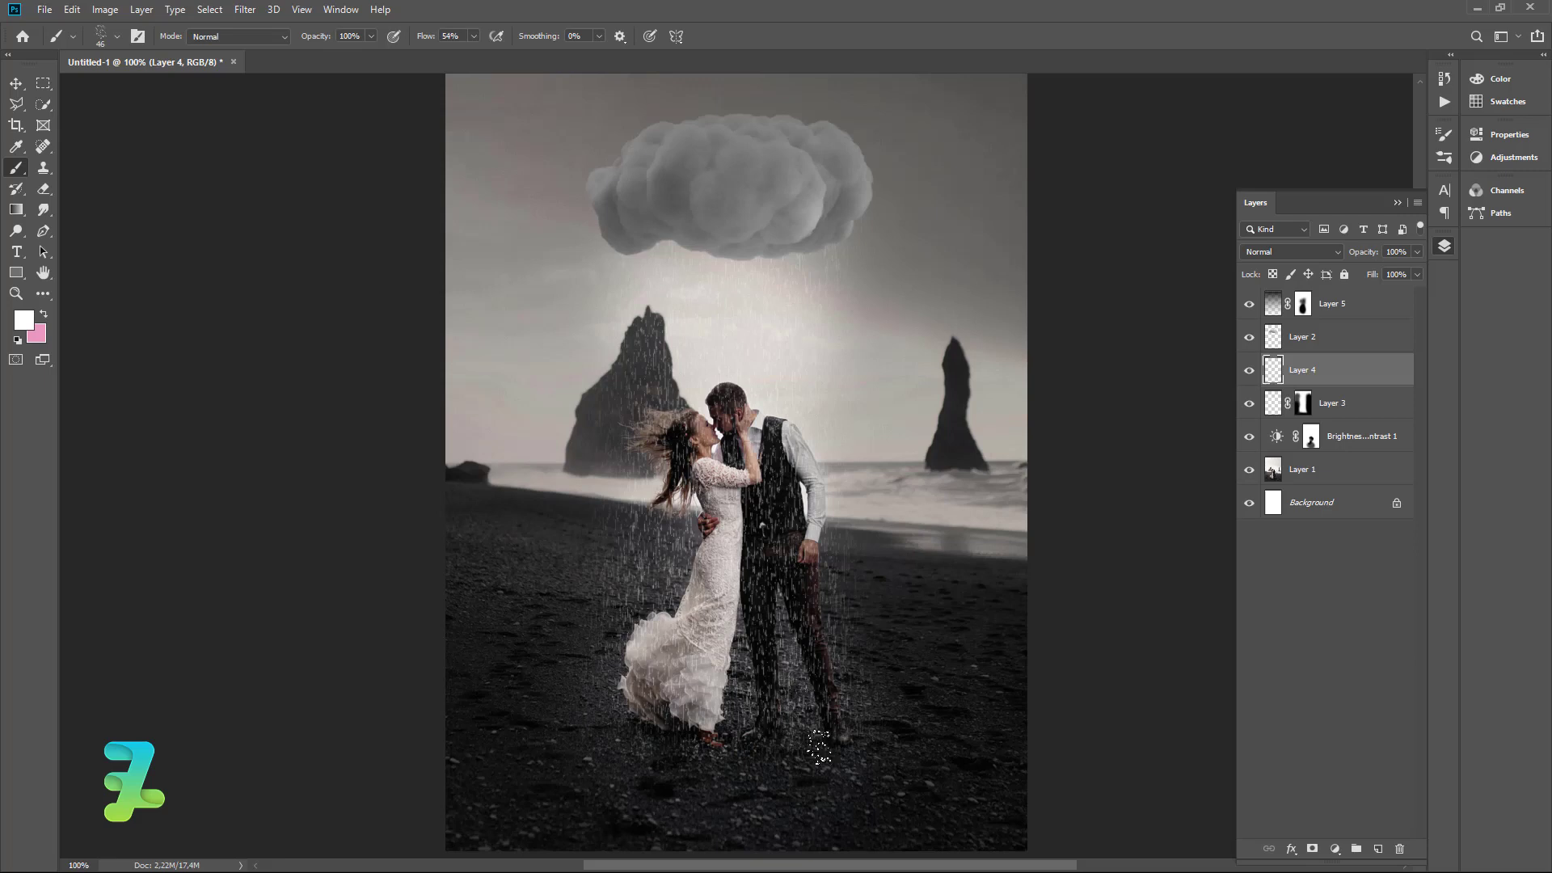
{"action": "key", "text": "bracketleft"}
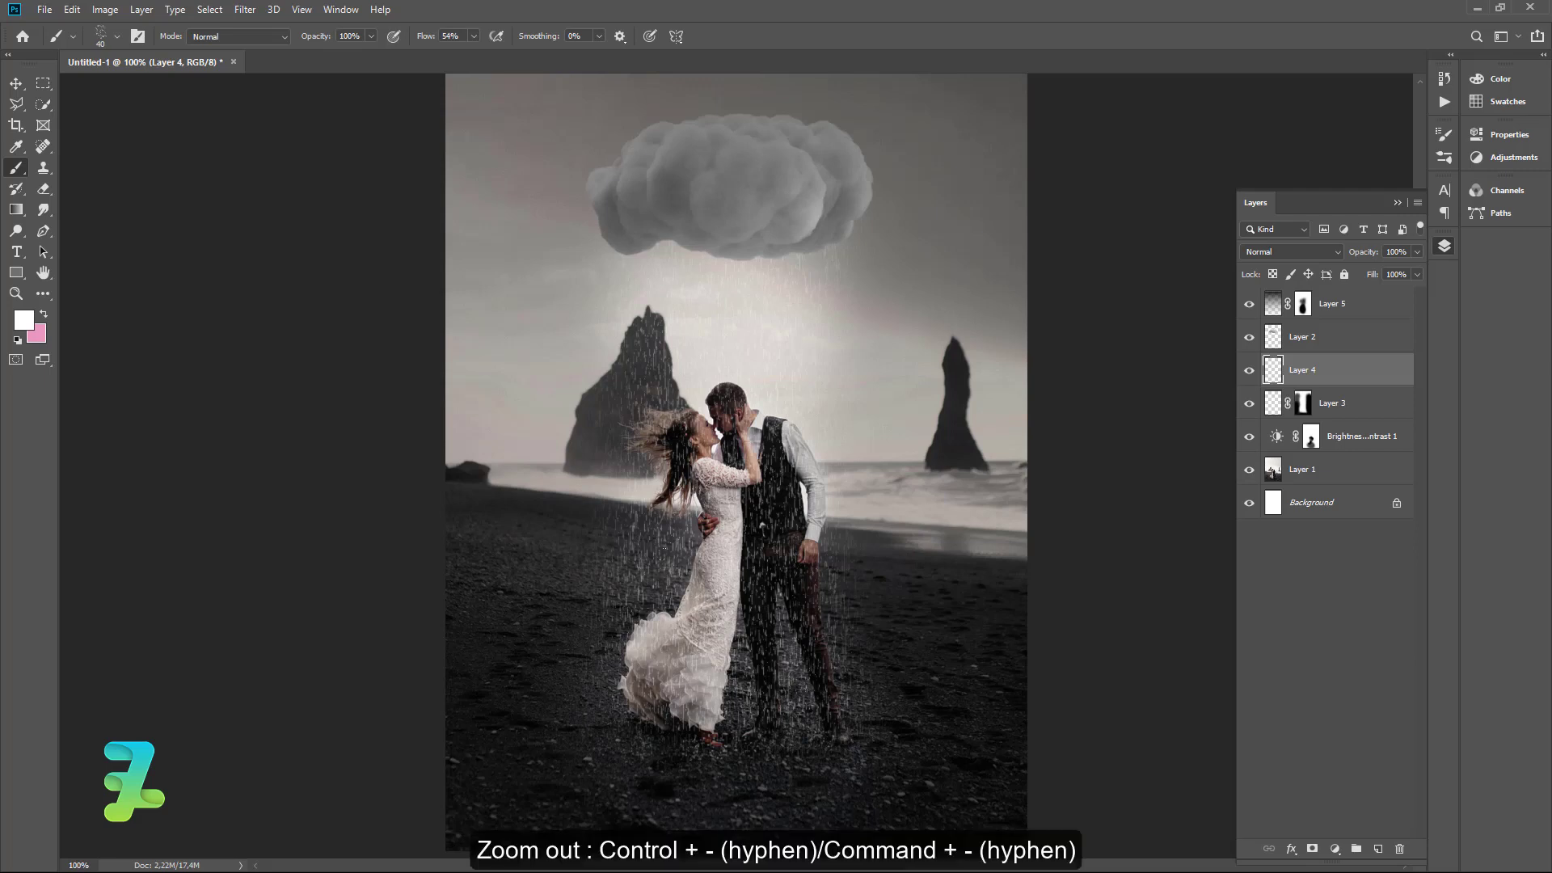
{"action": "key", "text": "ctrl+minus"}
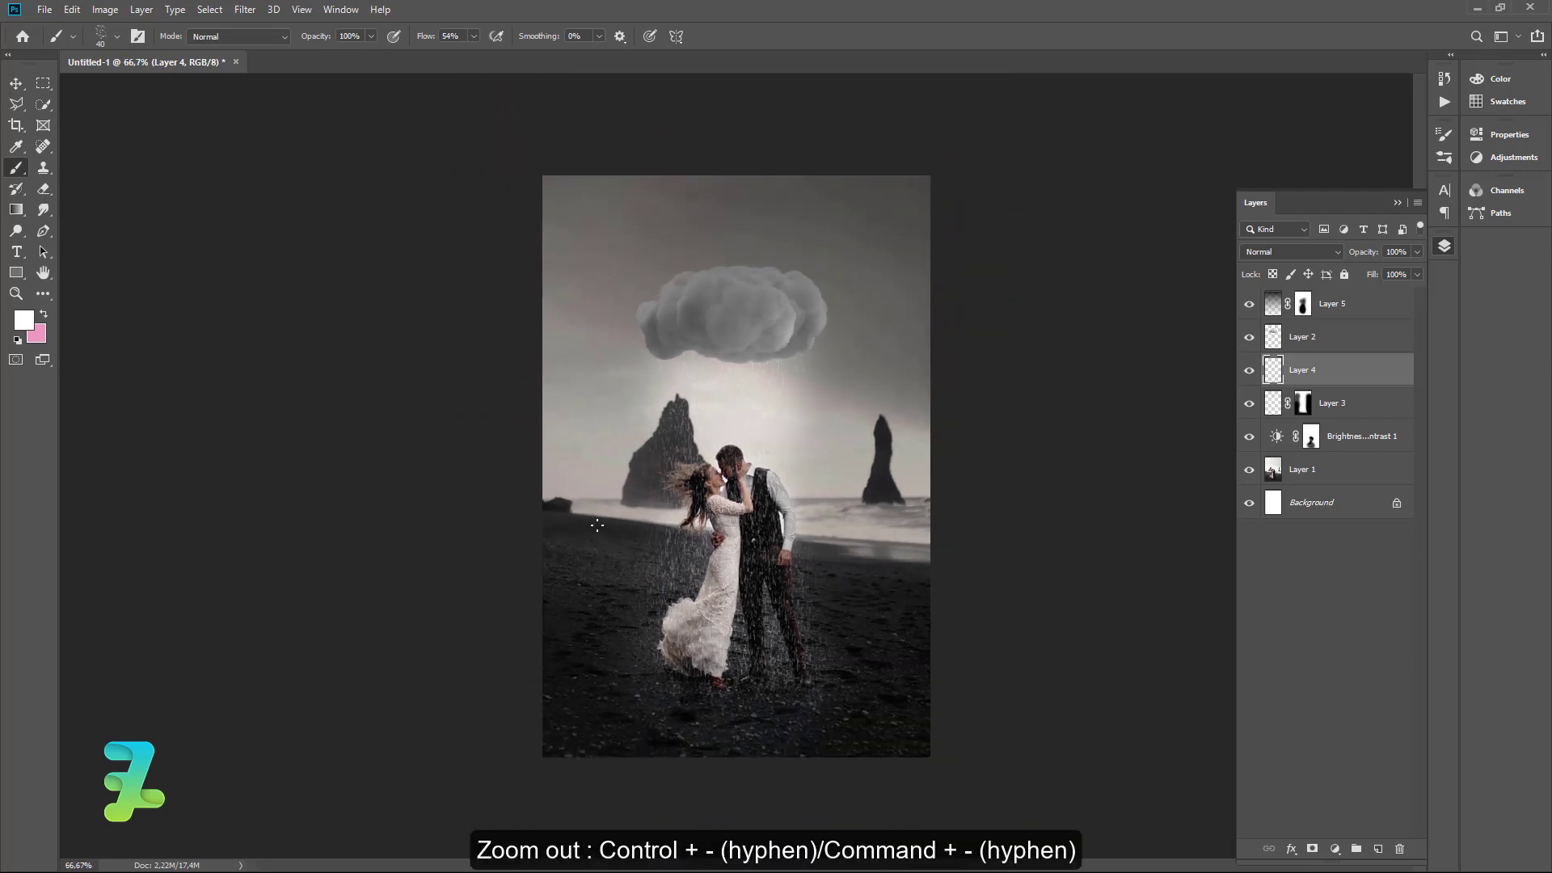
{"action": "left_click", "coordinate": [16, 83]}
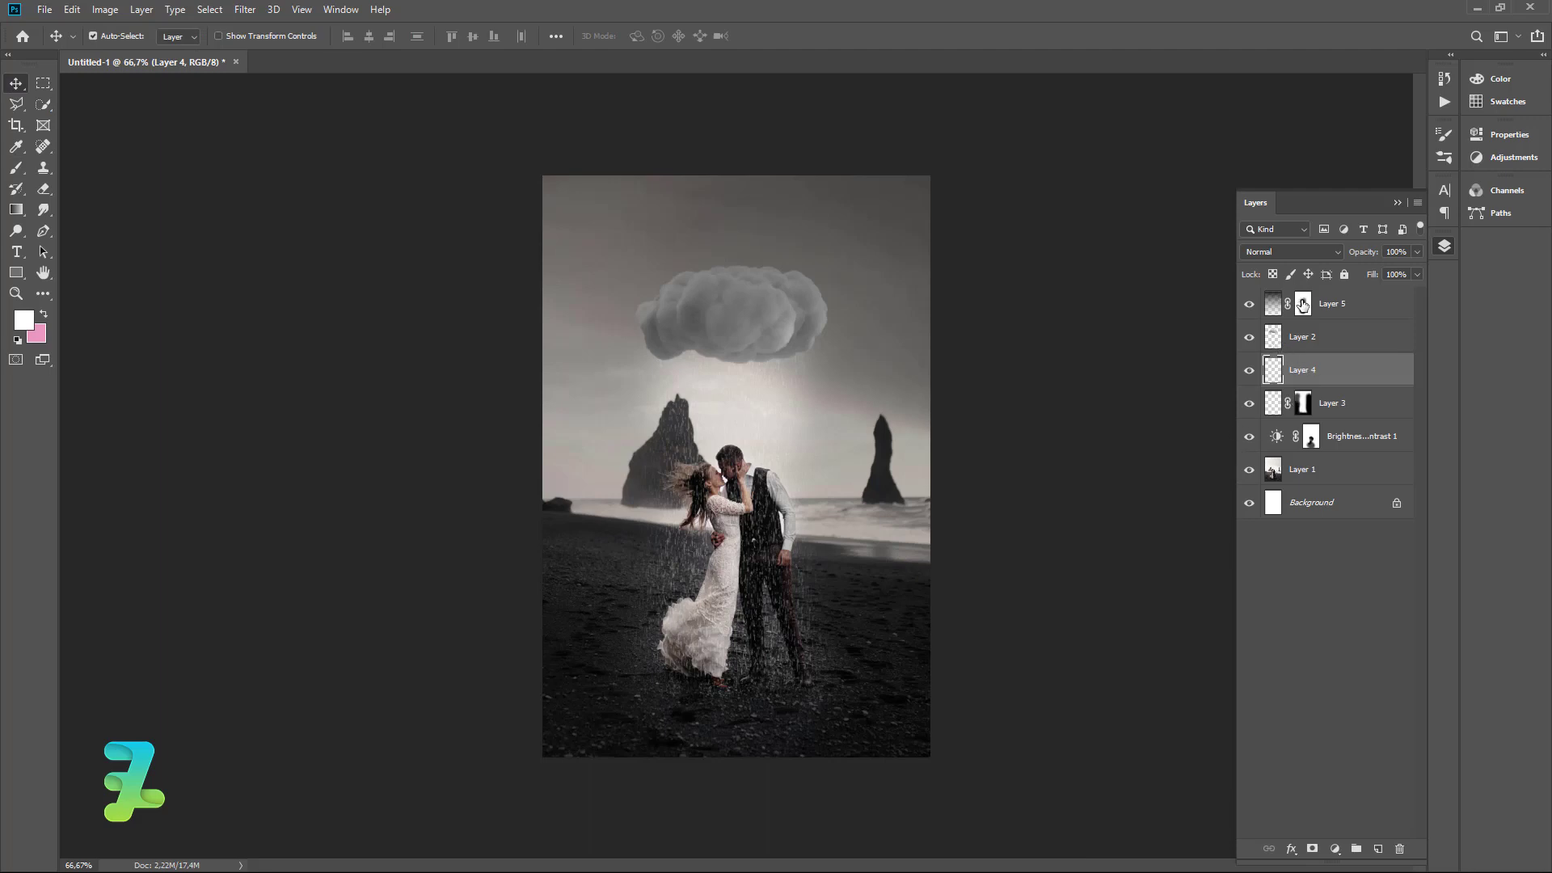
Brush Layer 5's mask along the cloud's lower edge with a soft round brush, then undo it.
{"action": "left_click", "coordinate": [1302, 303]}
{"action": "left_click", "coordinate": [15, 168]}
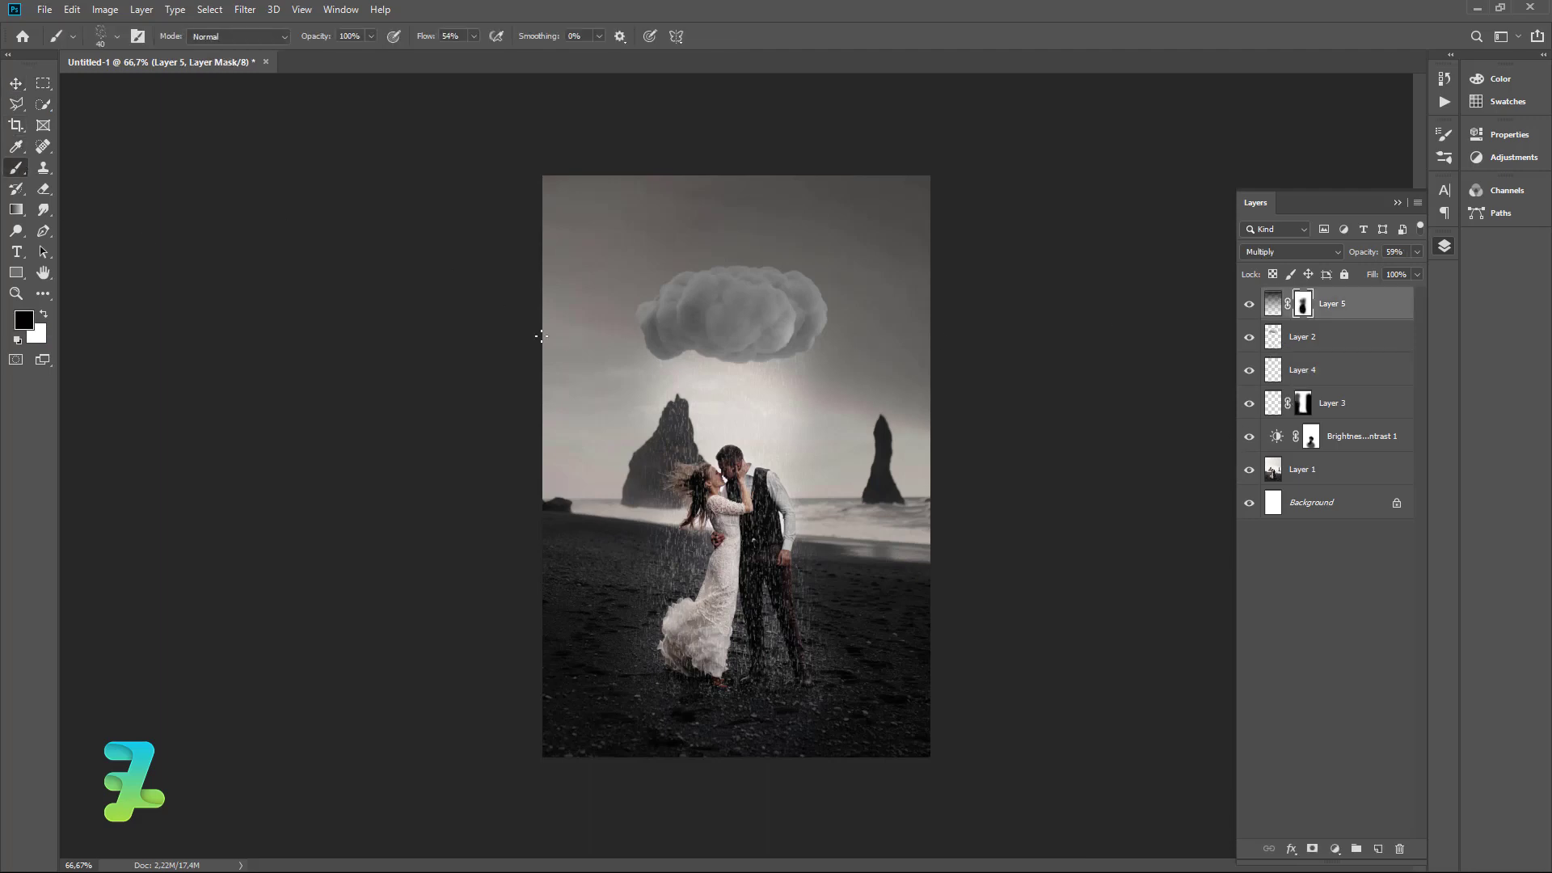
{"action": "left_click", "coordinate": [117, 37]}
{"action": "left_click", "coordinate": [85, 157]}
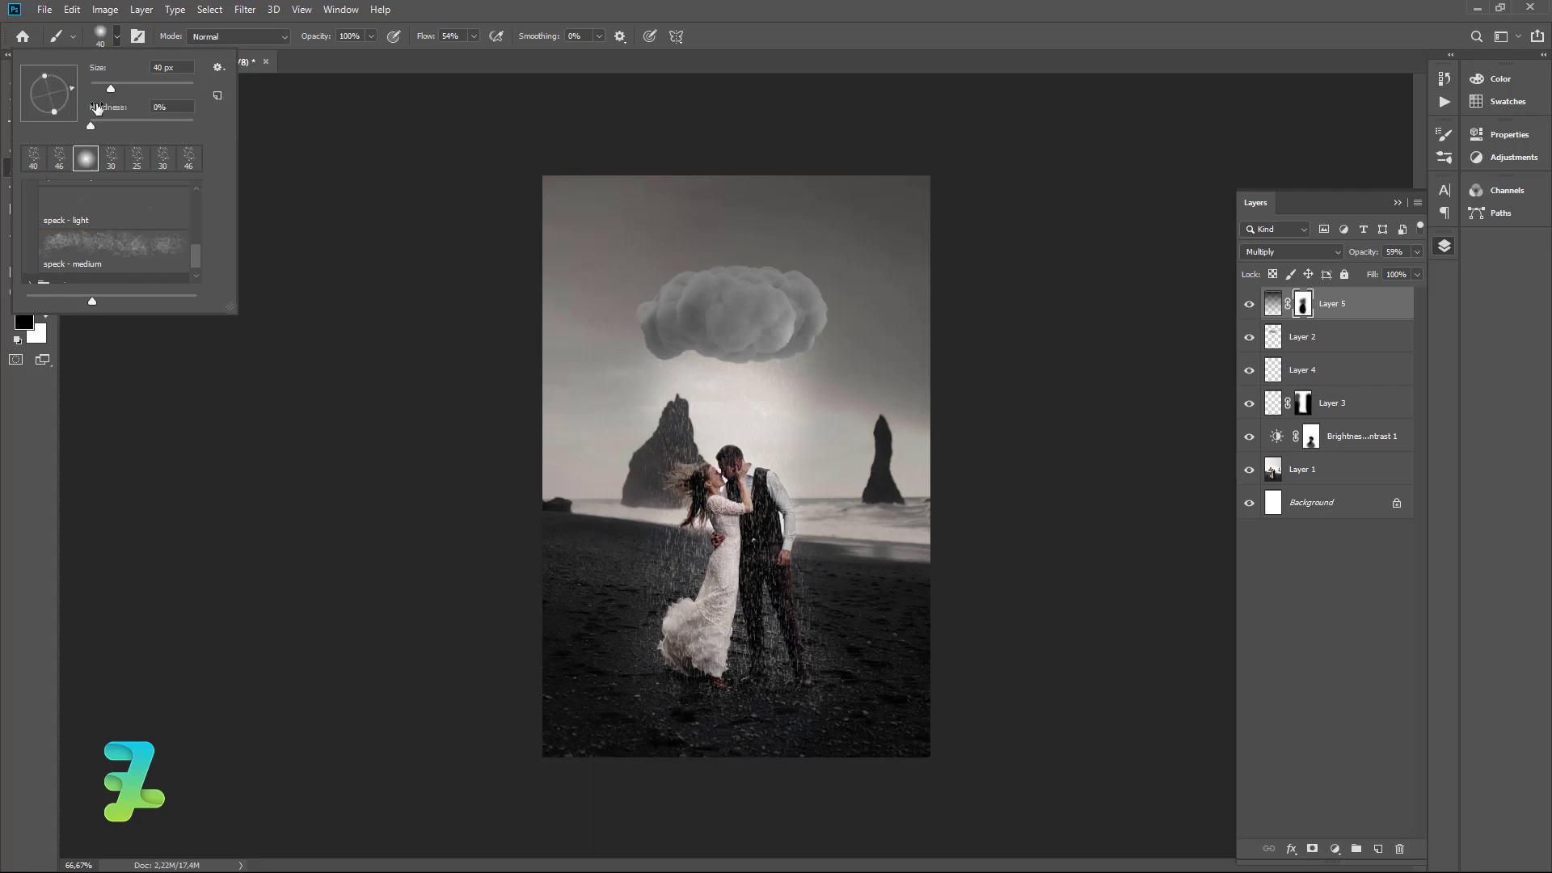
{"action": "left_click", "coordinate": [115, 36]}
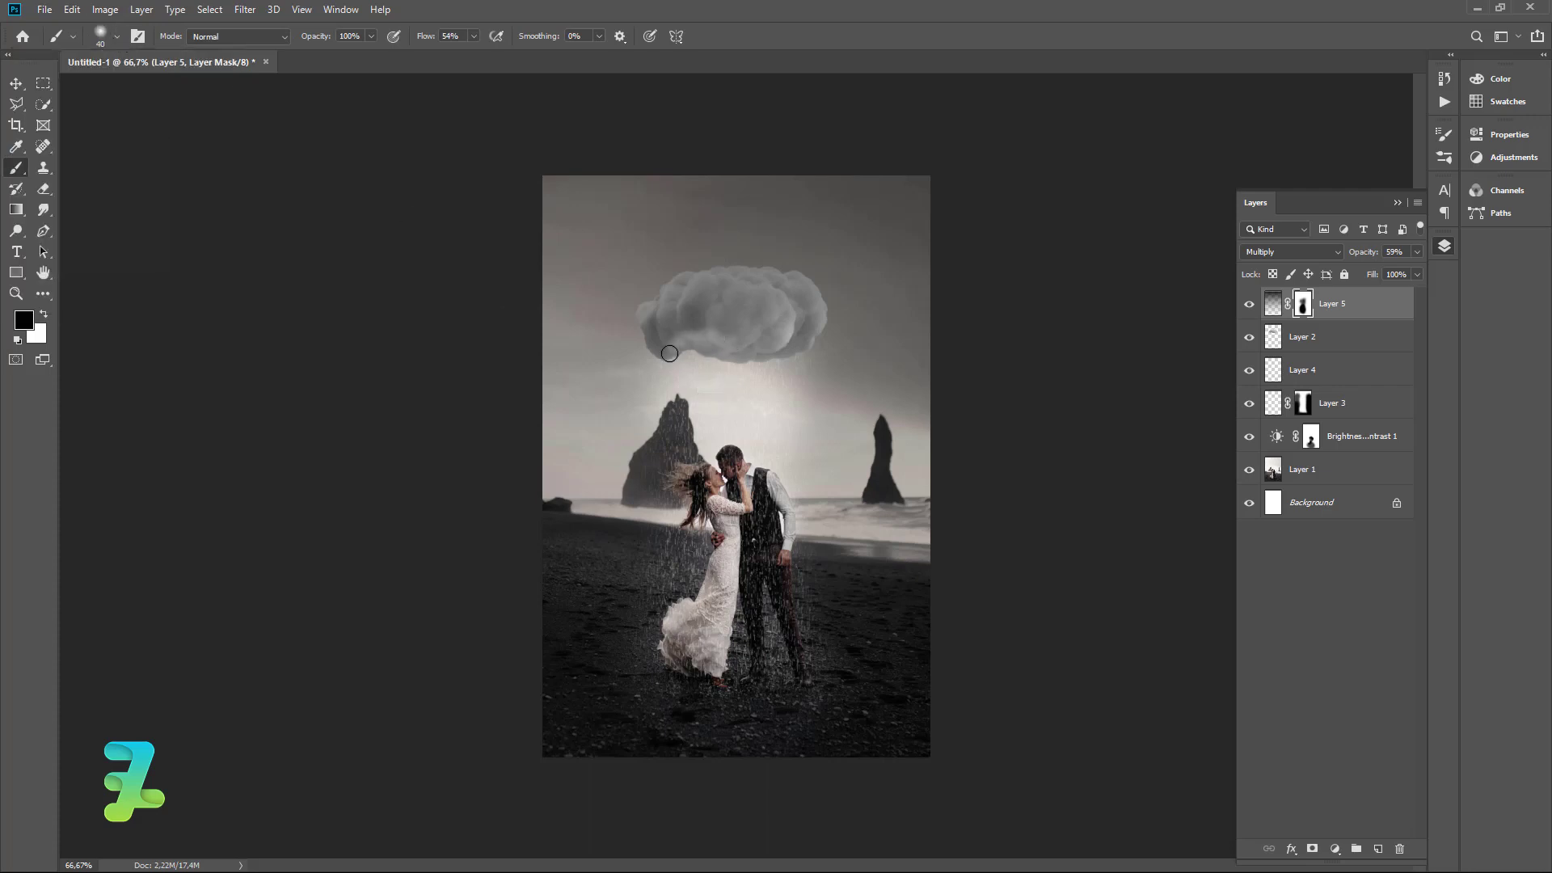
{"action": "left_click_drag", "start_coordinate": [667, 351], "coordinate": [699, 346]}
{"action": "key", "text": "ctrl+z"}
Try a faint 40%-opacity streak below the cloud, undo it, and switch to white.
{"action": "key", "text": "ctrl+2"}
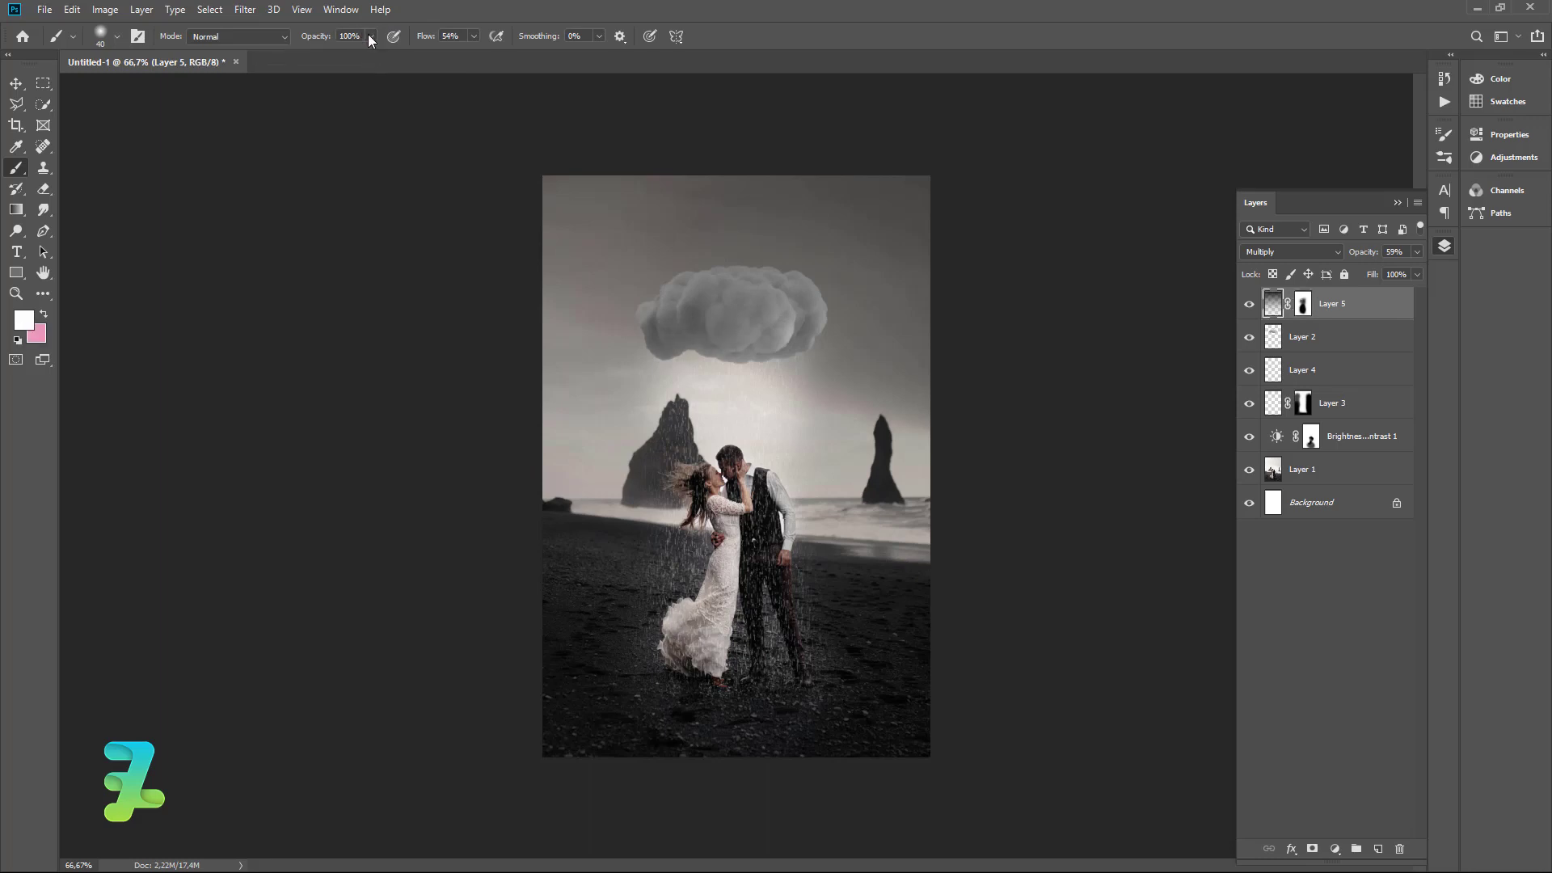
{"action": "left_click", "coordinate": [369, 37]}
{"action": "left_click_drag", "start_coordinate": [342, 55], "coordinate": [332, 60]}
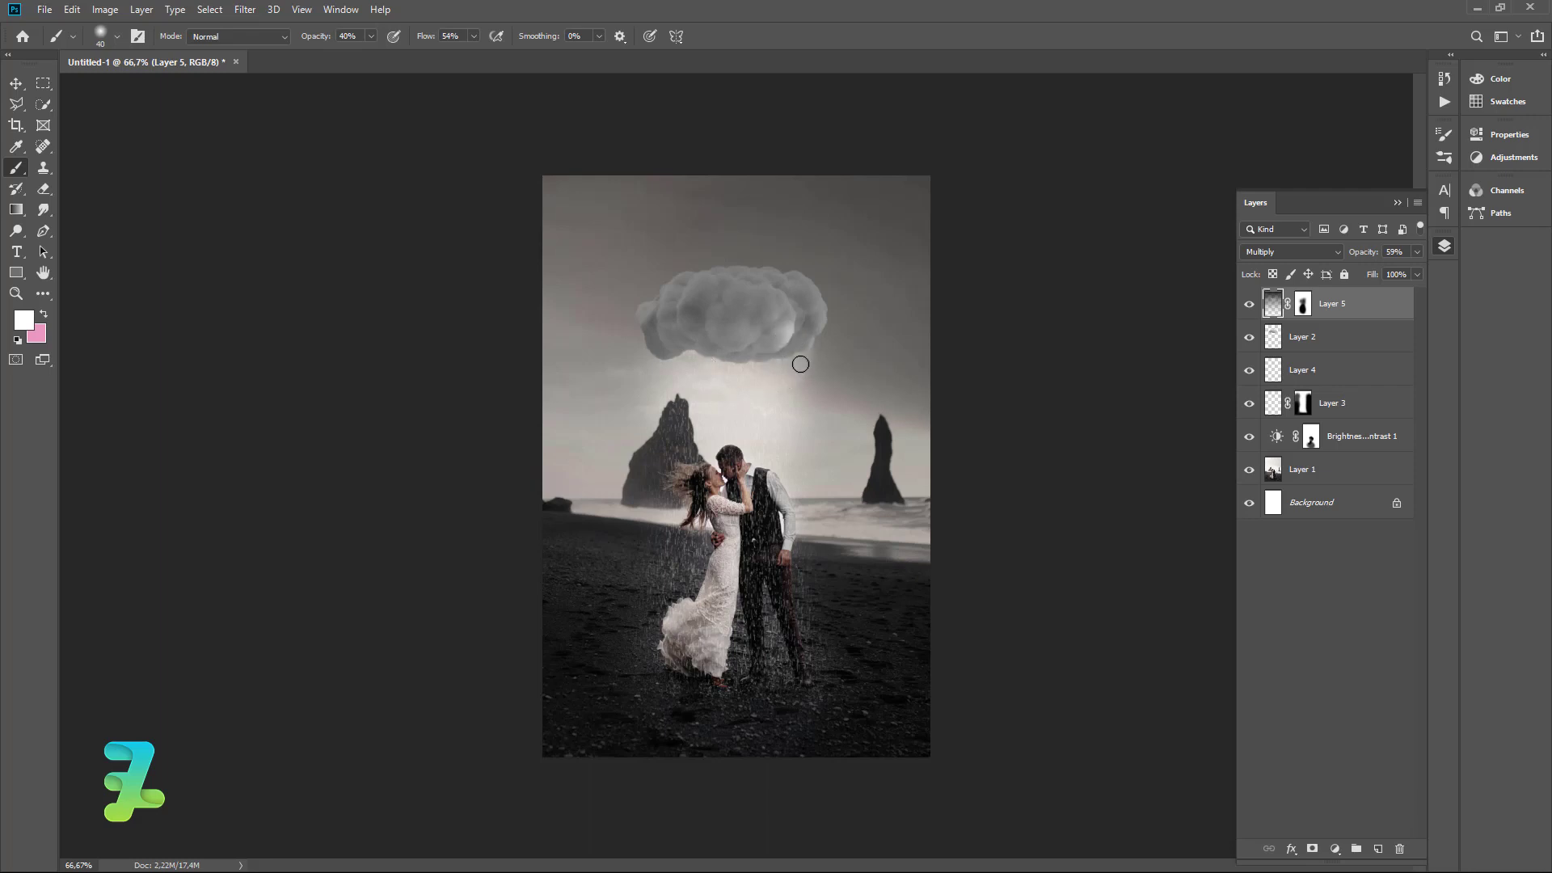
{"action": "mouse_move", "coordinate": [800, 363]}
{"action": "left_mouse_down"}
{"action": "mouse_move", "coordinate": [809, 349]}
{"action": "mouse_move", "coordinate": [794, 380]}
{"action": "left_mouse_up"}
{"action": "key", "text": "ctrl+z"}
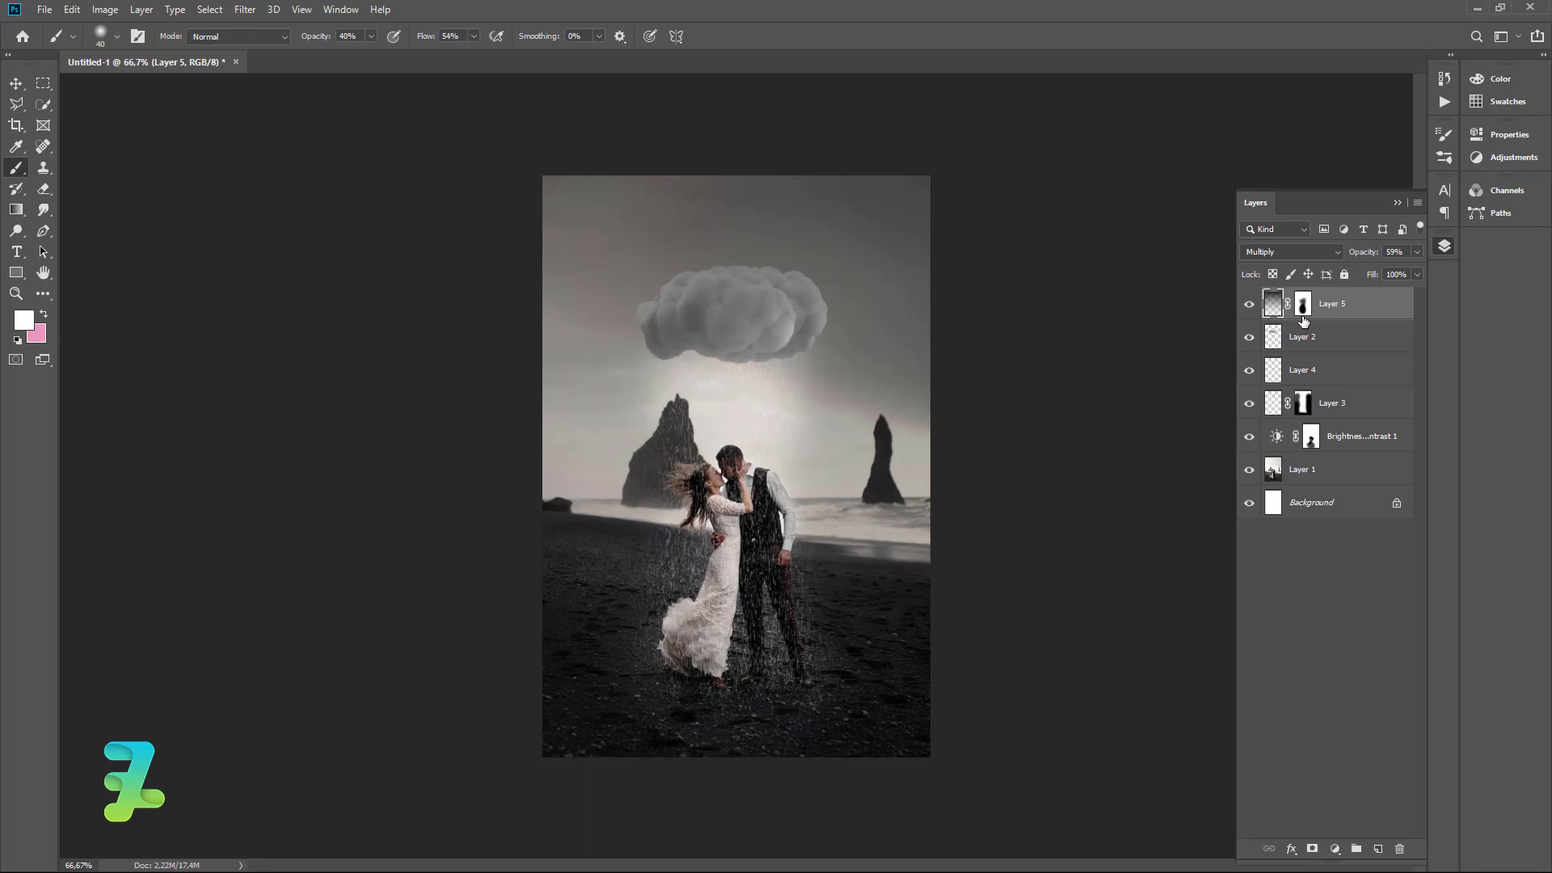
{"action": "left_click", "coordinate": [1304, 309]}
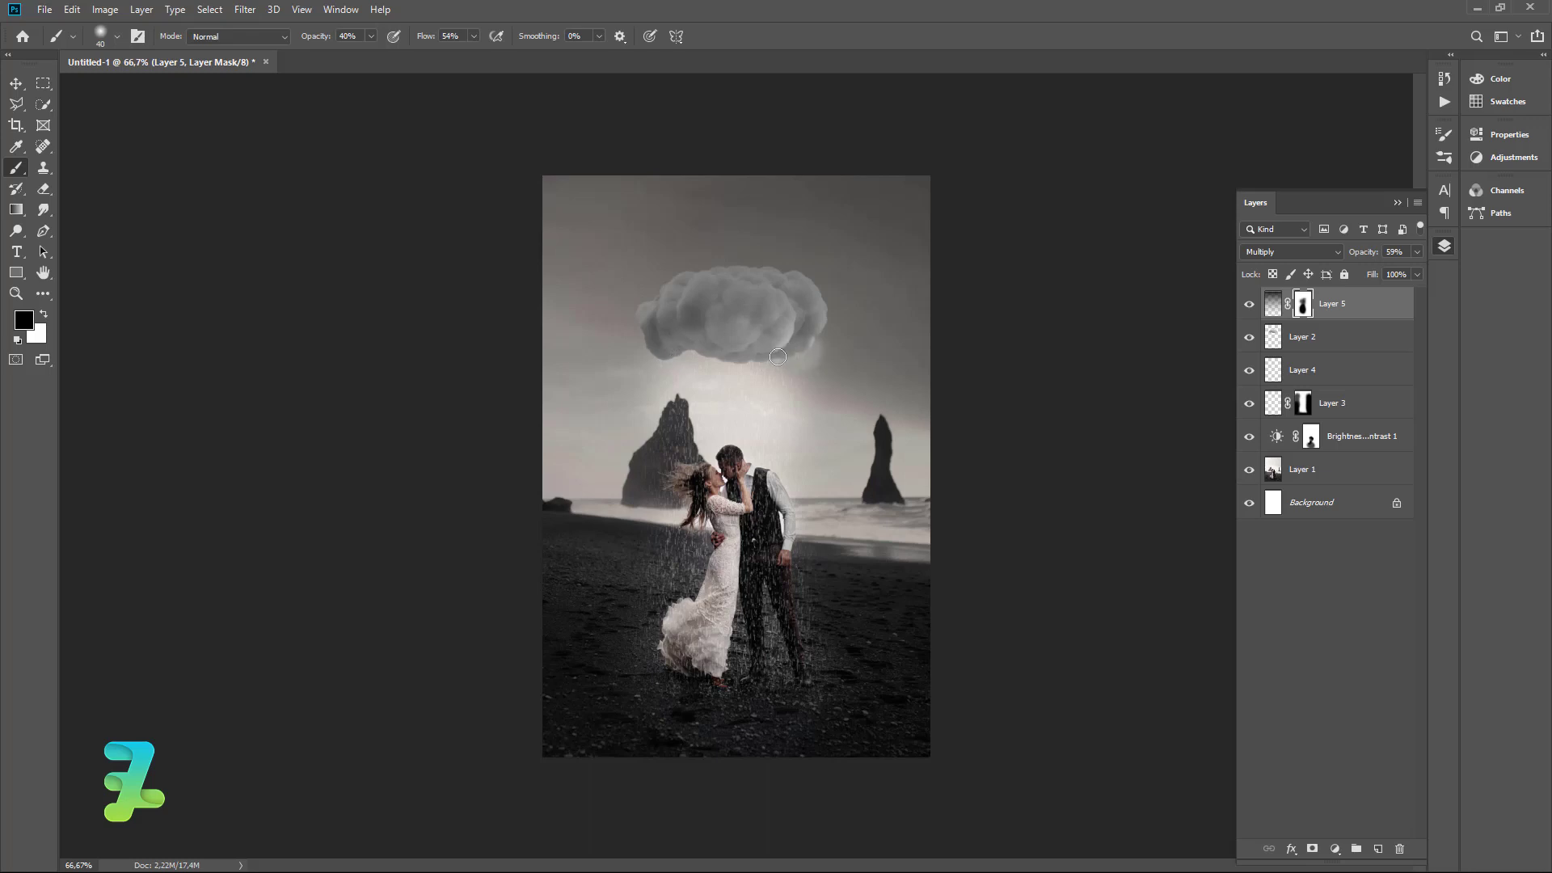
{"action": "left_click", "coordinate": [43, 313]}
{"action": "left_click", "coordinate": [1335, 849]}
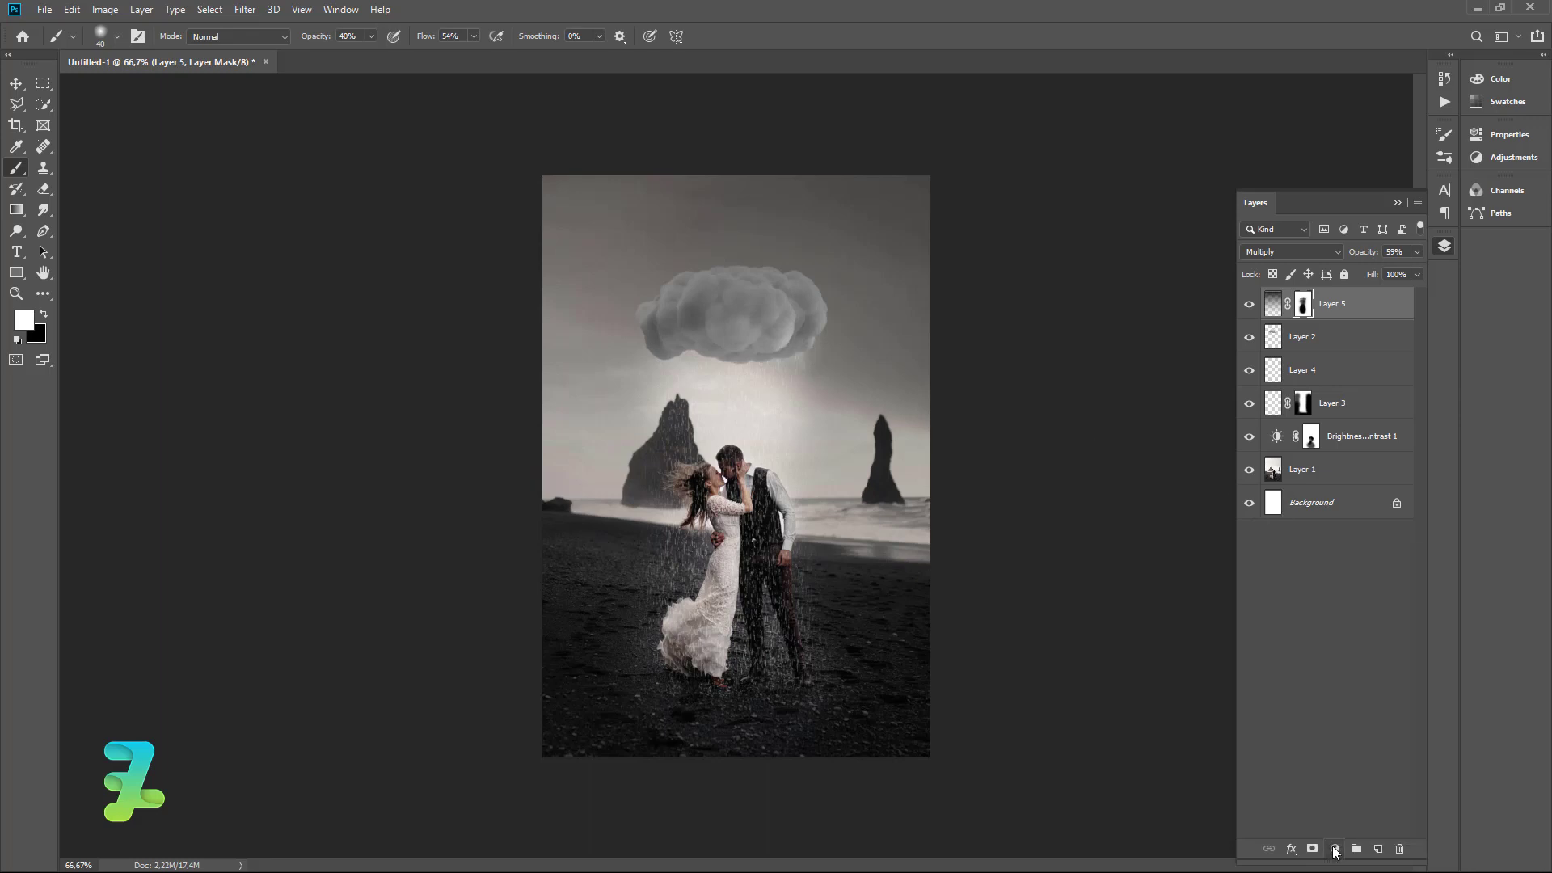
Add a Color Lookup adjustment layer using DropBlues.3DL.
{"action": "left_click", "coordinate": [1334, 850]}
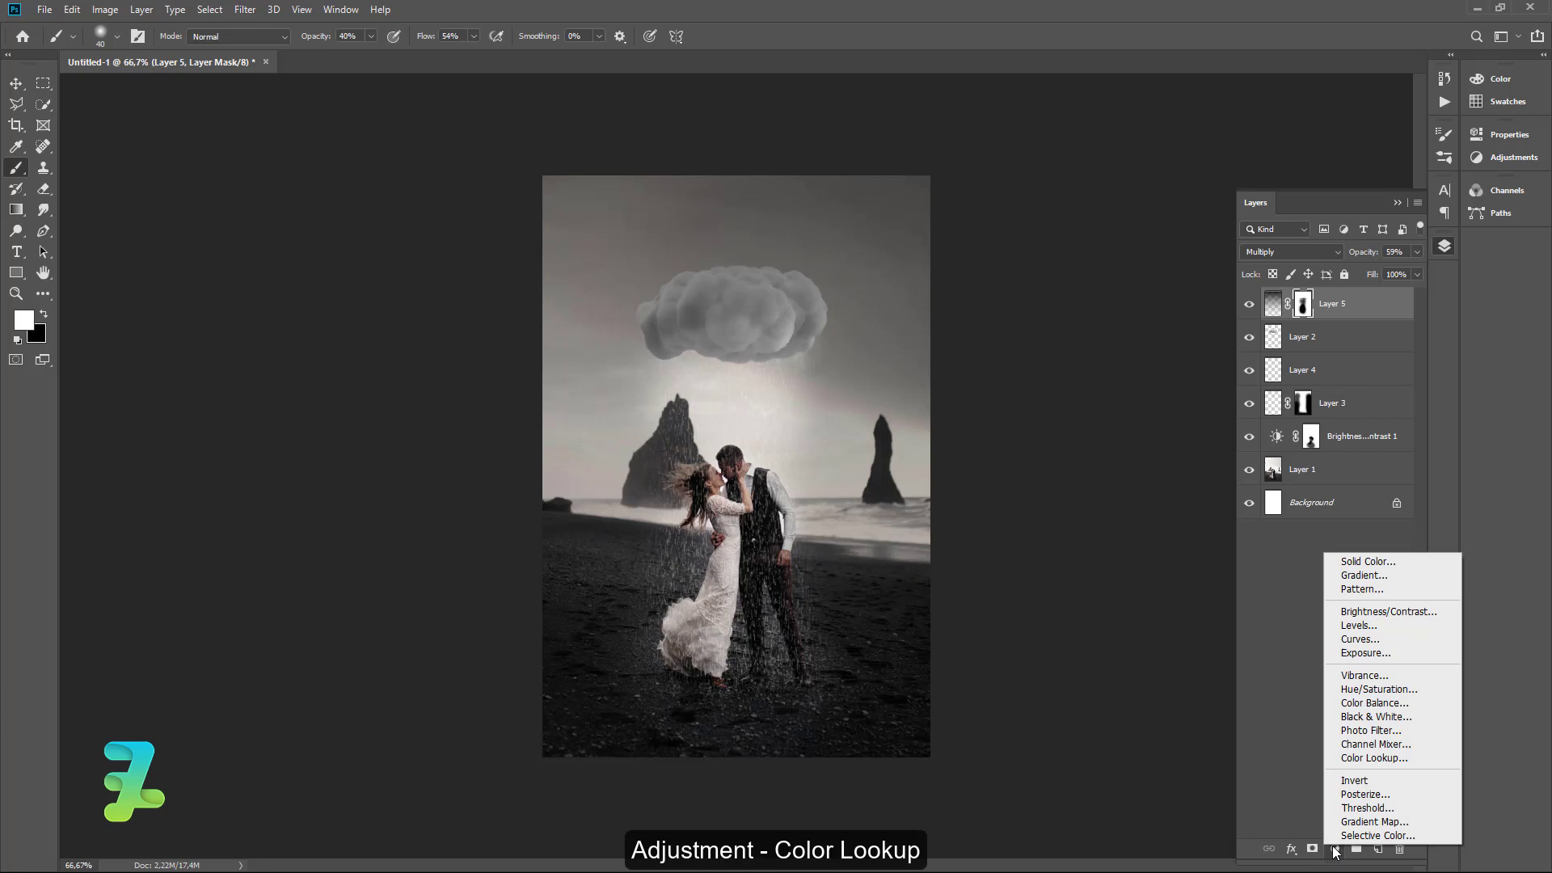
{"action": "left_click", "coordinate": [1348, 766]}
{"action": "left_click", "coordinate": [1345, 187]}
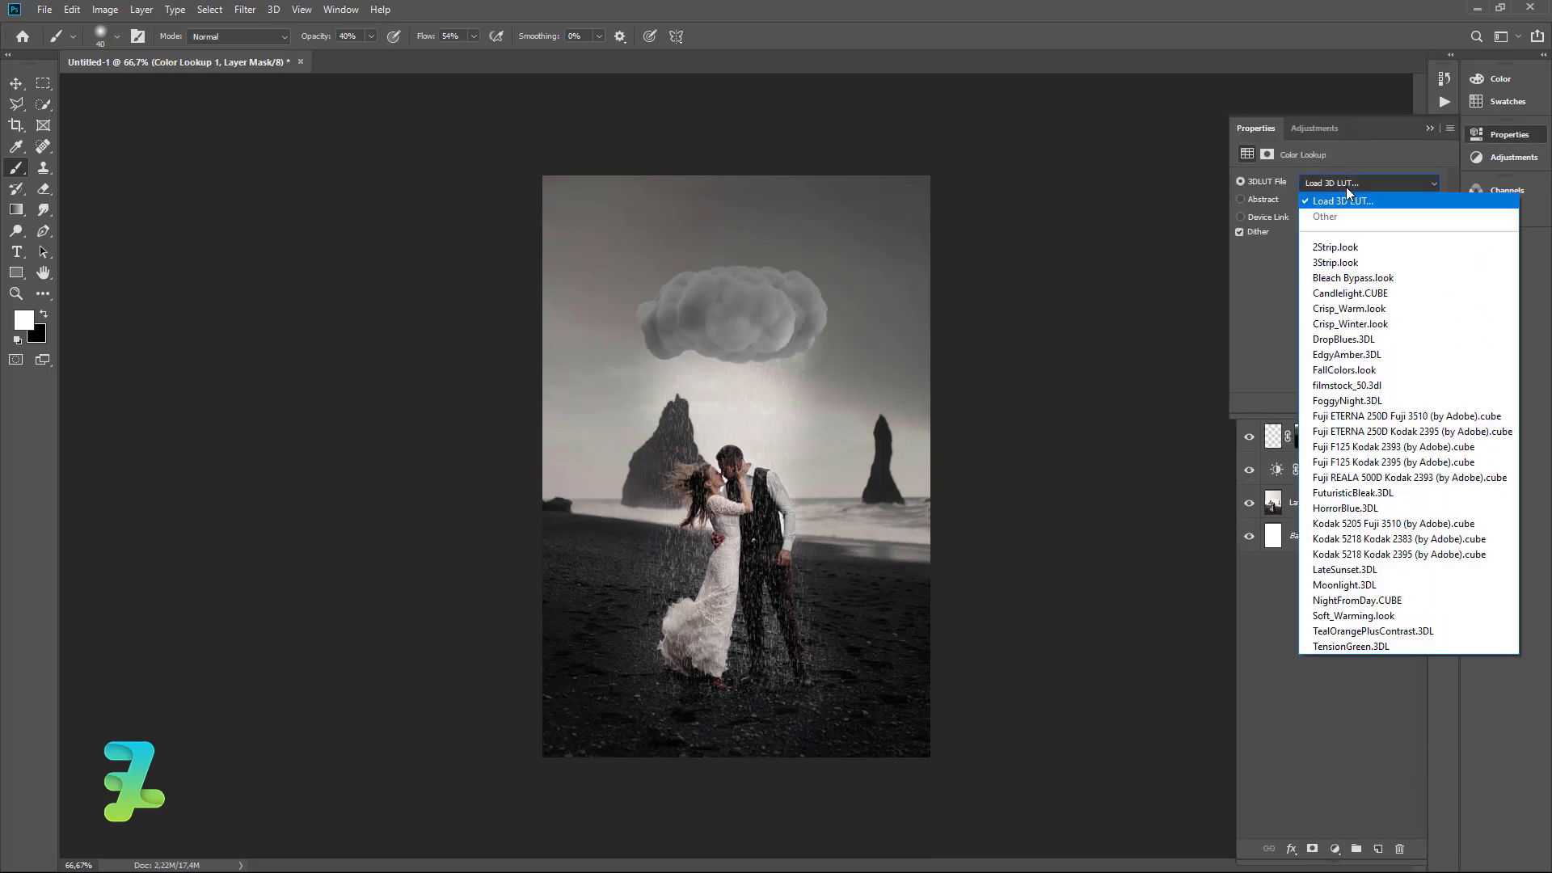
{"action": "left_click", "coordinate": [1343, 339]}
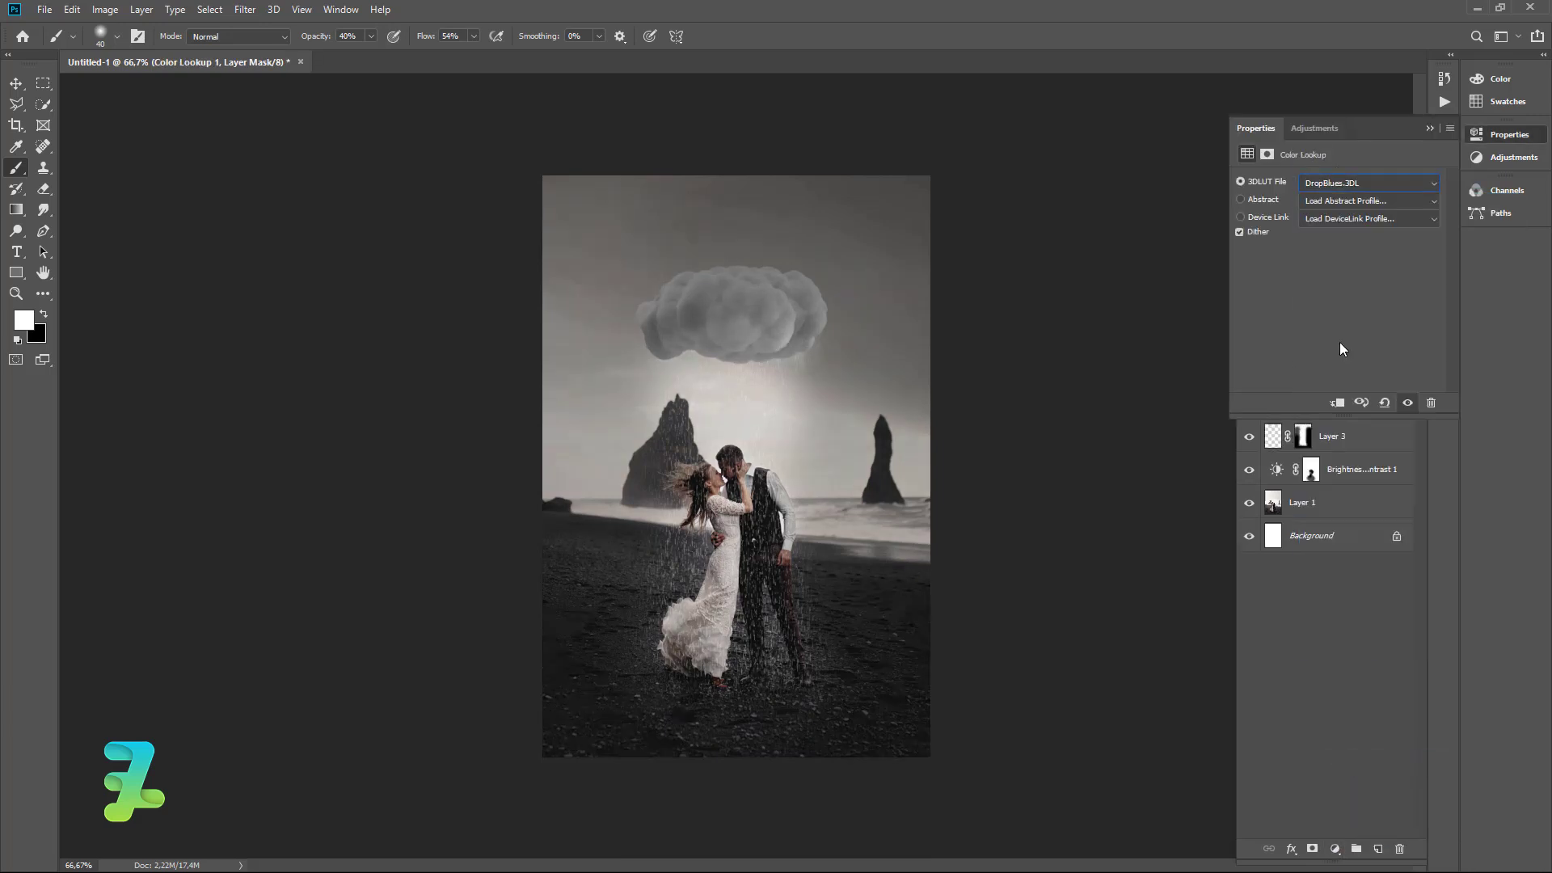
{"action": "left_click", "coordinate": [1427, 128]}
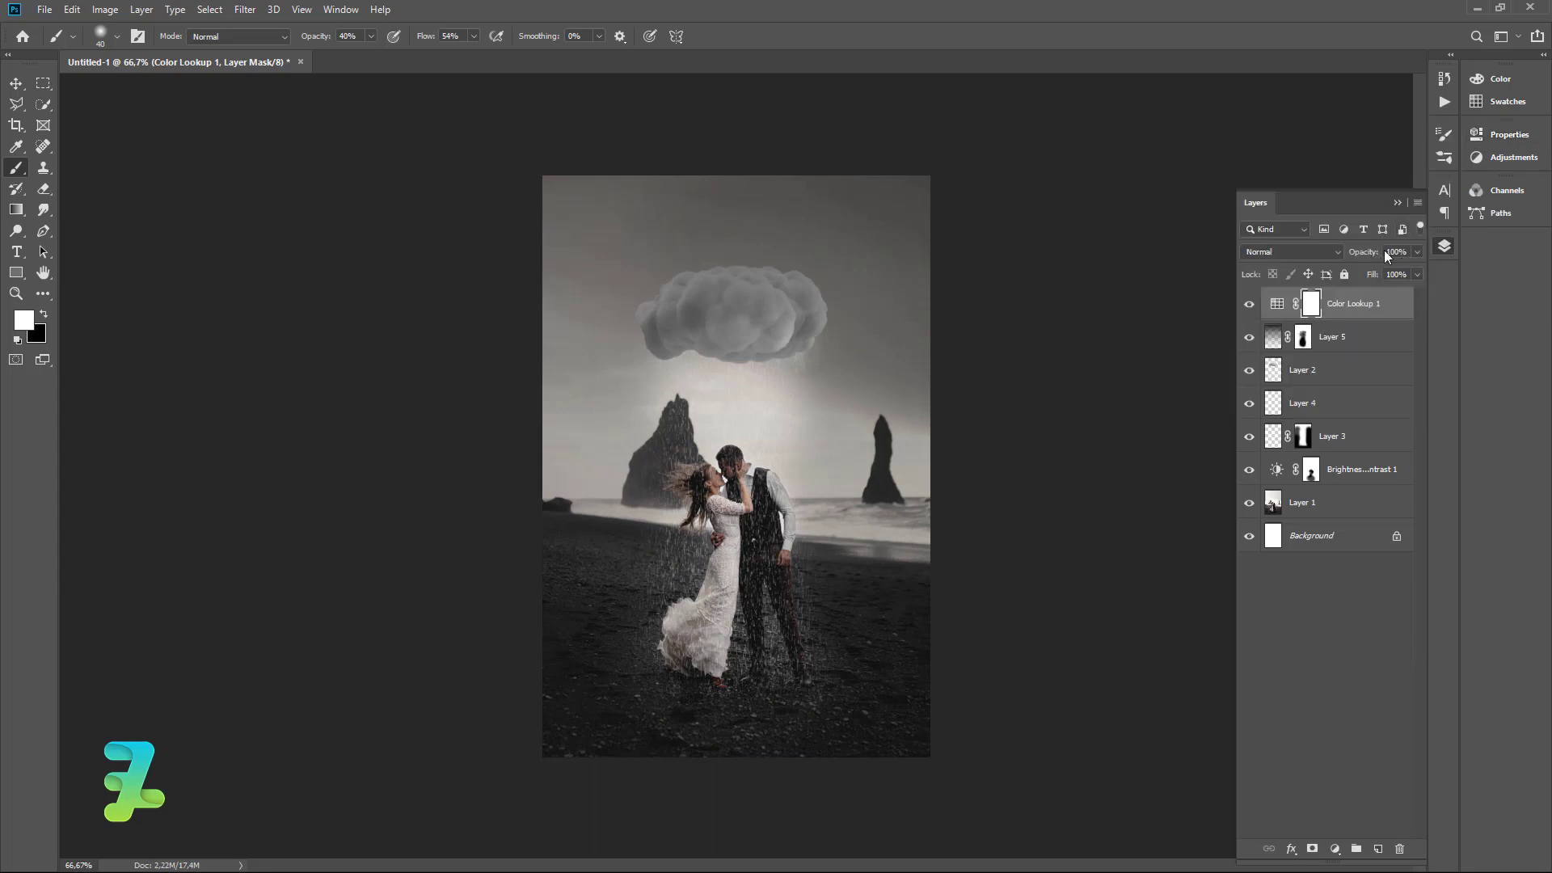
Blend Color Lookup 1 as Overlay at 72% opacity; set brush opacity to 43%.
{"action": "left_click", "coordinate": [1332, 253]}
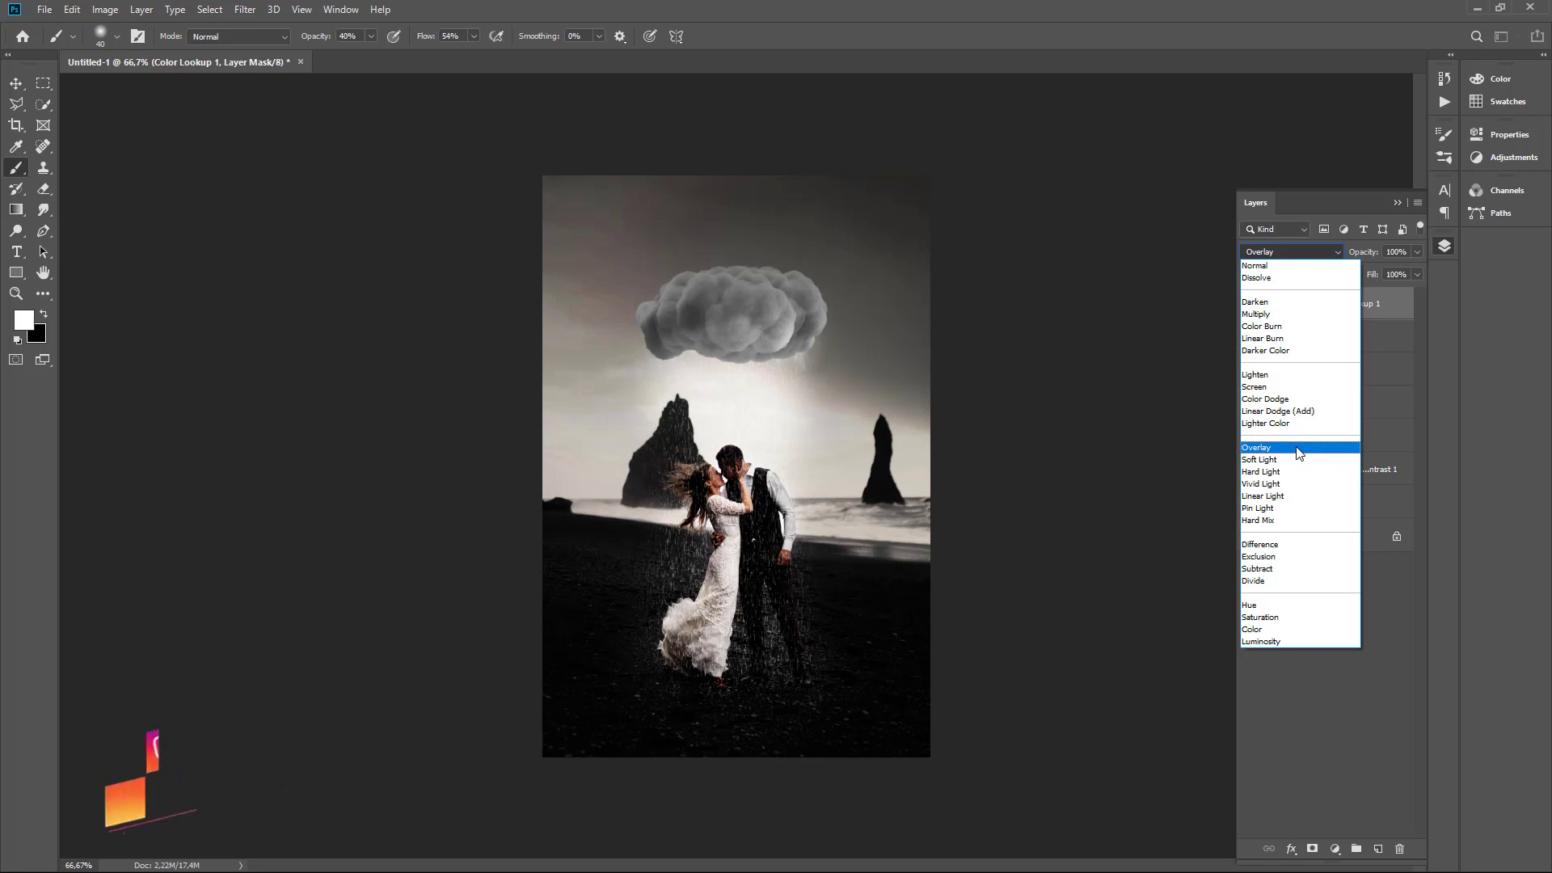
{"action": "left_click", "coordinate": [1297, 447]}
{"action": "left_click_drag", "start_coordinate": [1414, 250], "coordinate": [1390, 274]}
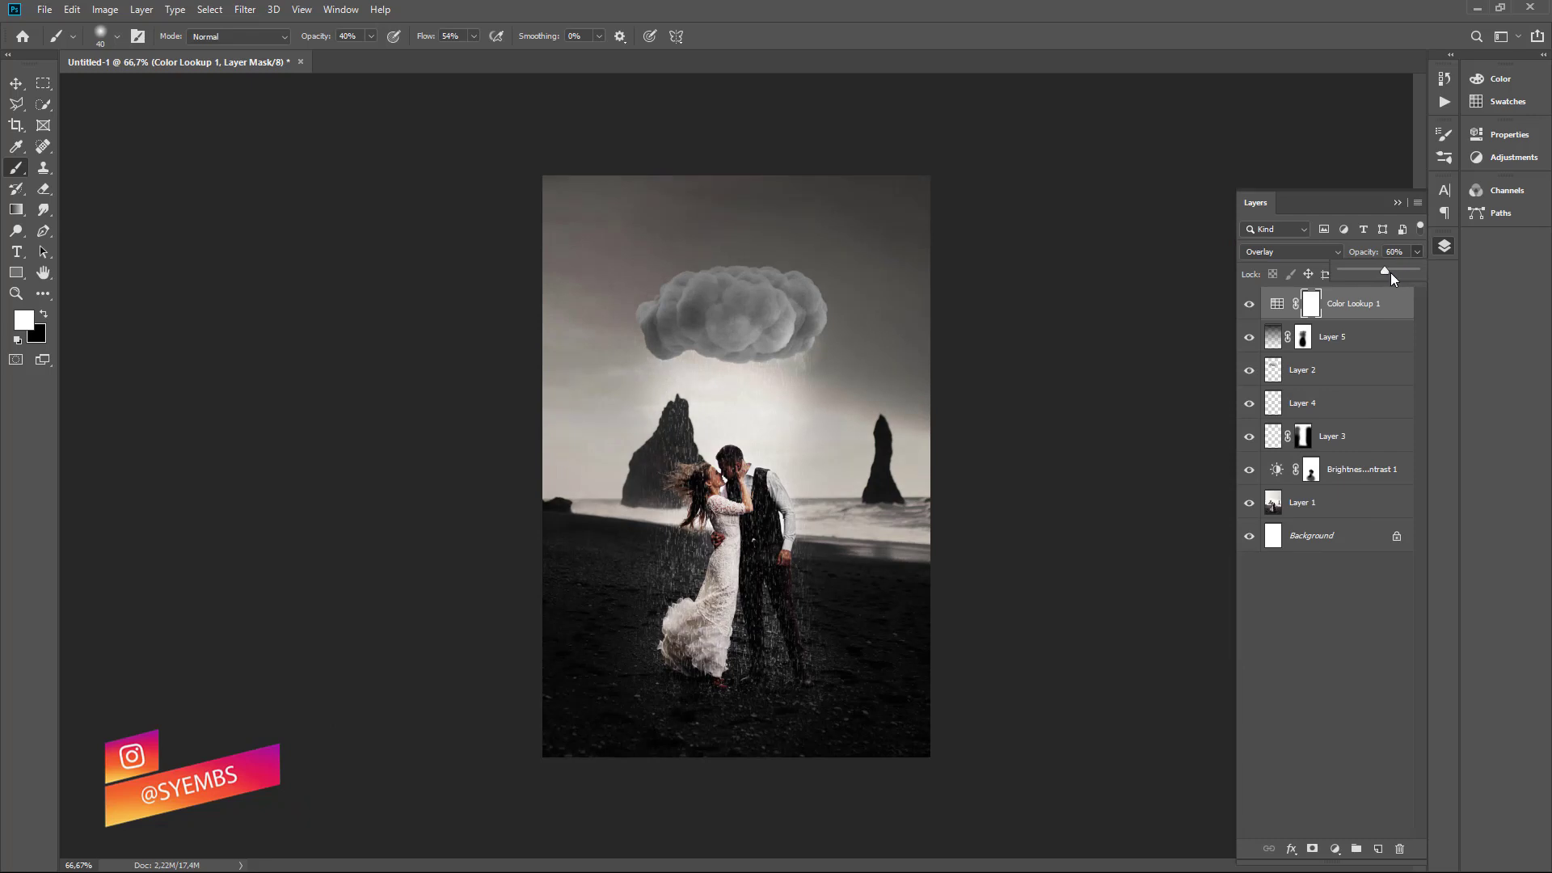
{"action": "left_click", "coordinate": [1311, 306]}
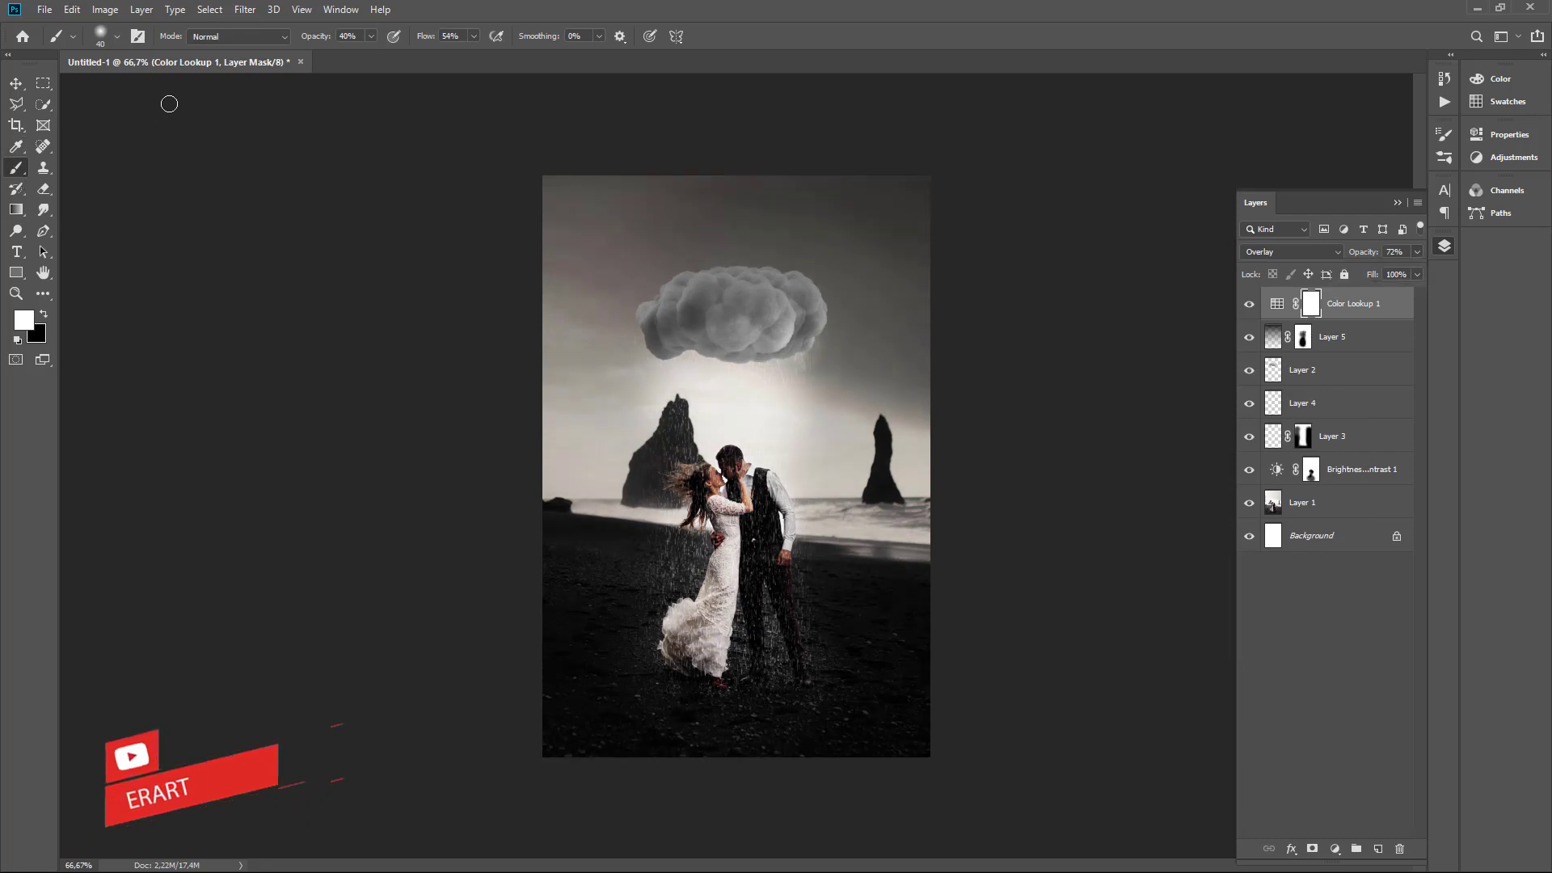
{"action": "left_click", "coordinate": [367, 41]}
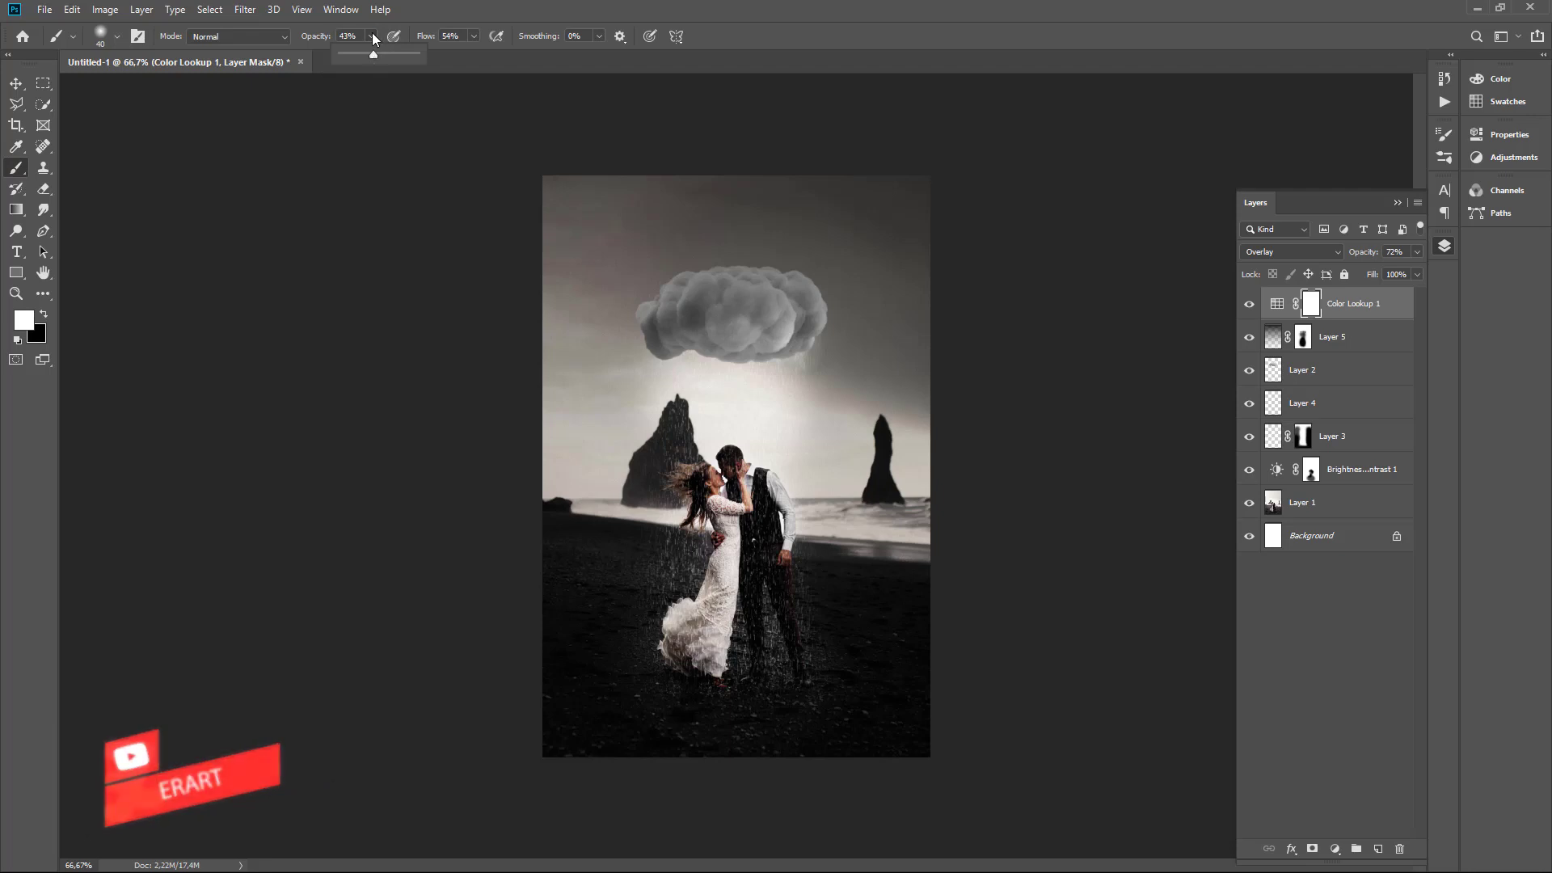
{"action": "left_click", "coordinate": [371, 34]}
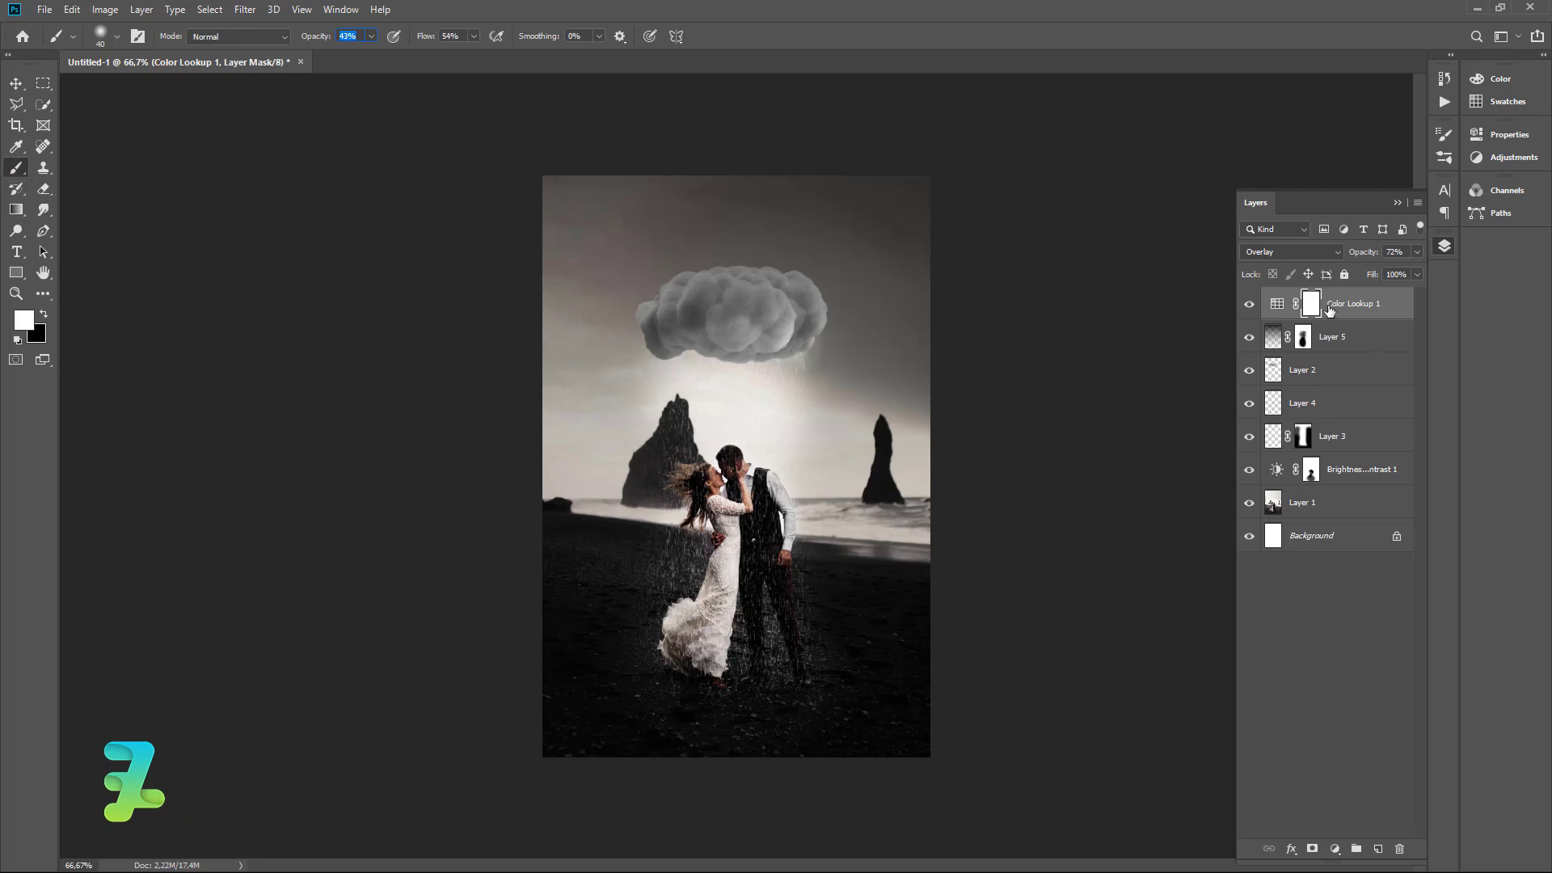
With a size-80 black brush, mask the grade beneath the cloud and over the bride.
{"action": "left_click", "coordinate": [370, 36]}
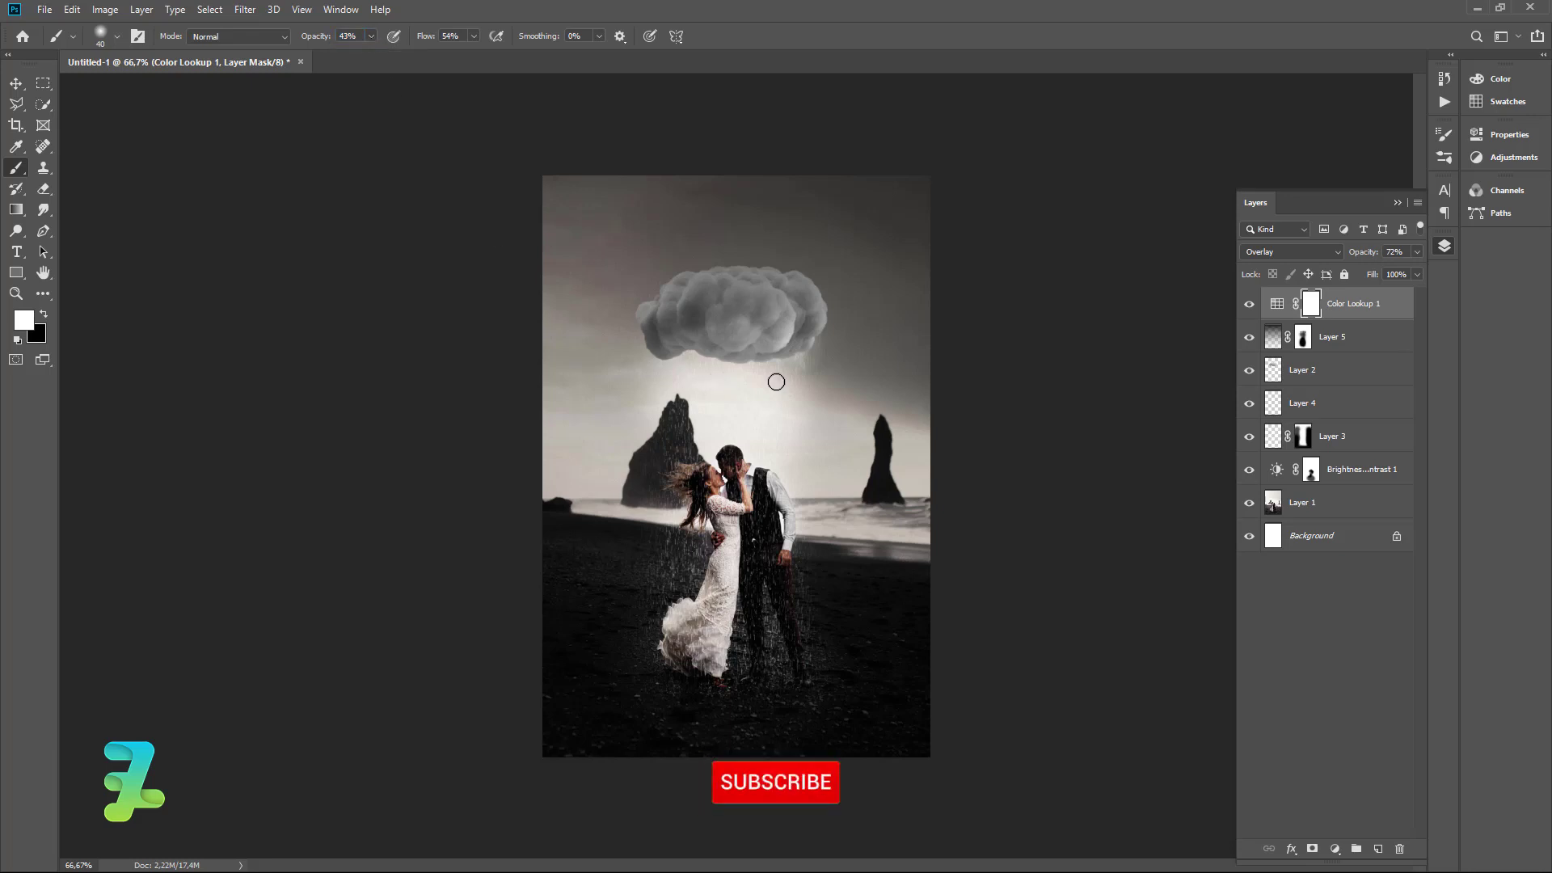
{"action": "key", "text": "bracketright"}
{"action": "key", "text": "bracketright"}
{"action": "key", "text": "bracketright"}
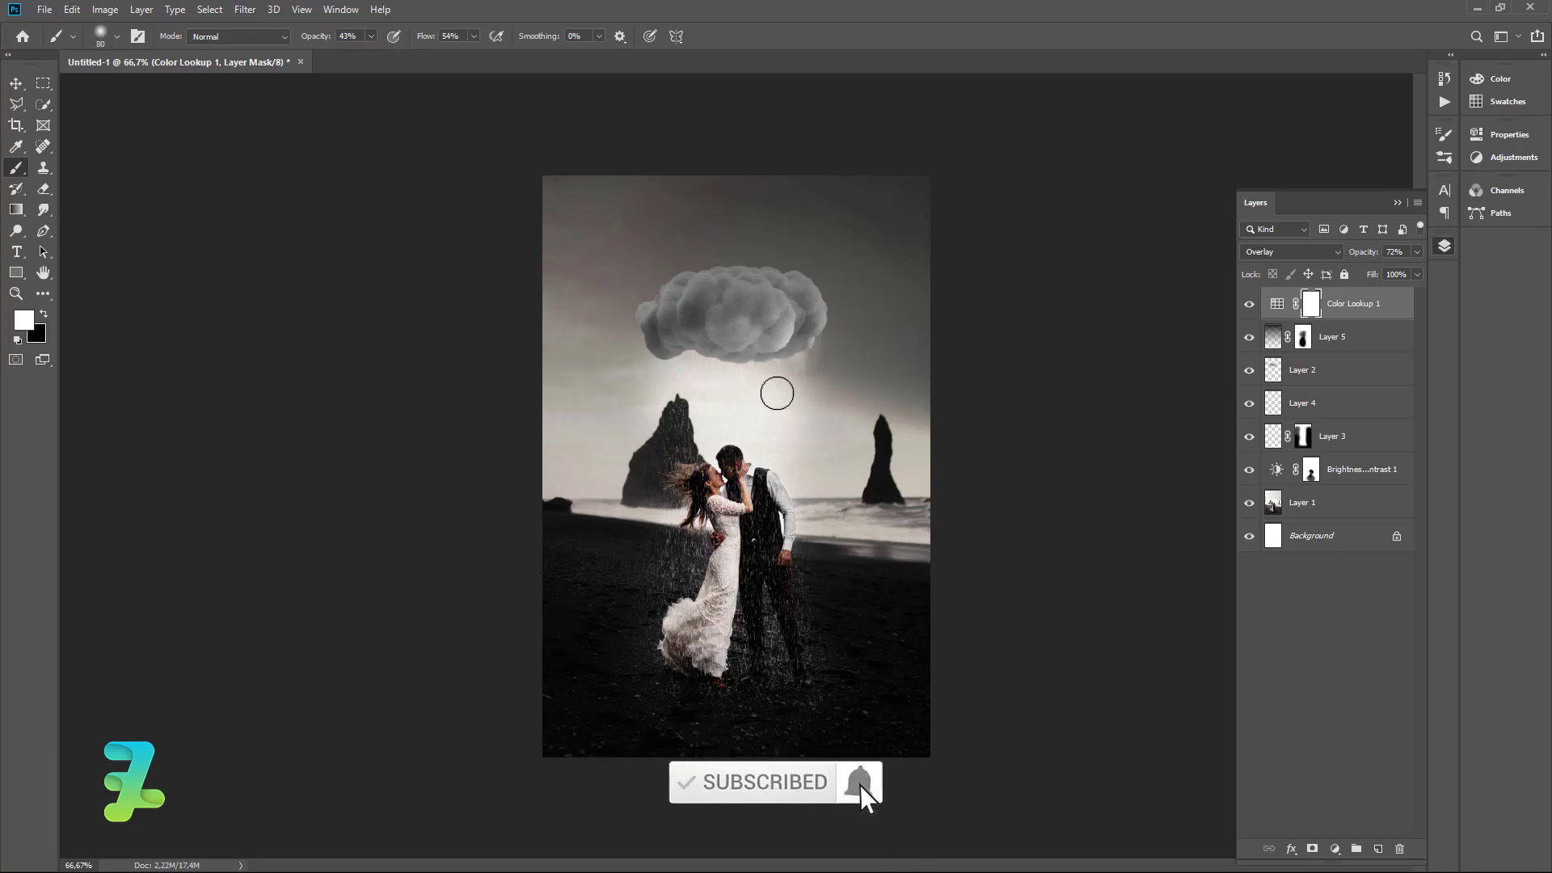
{"action": "left_click", "coordinate": [42, 315]}
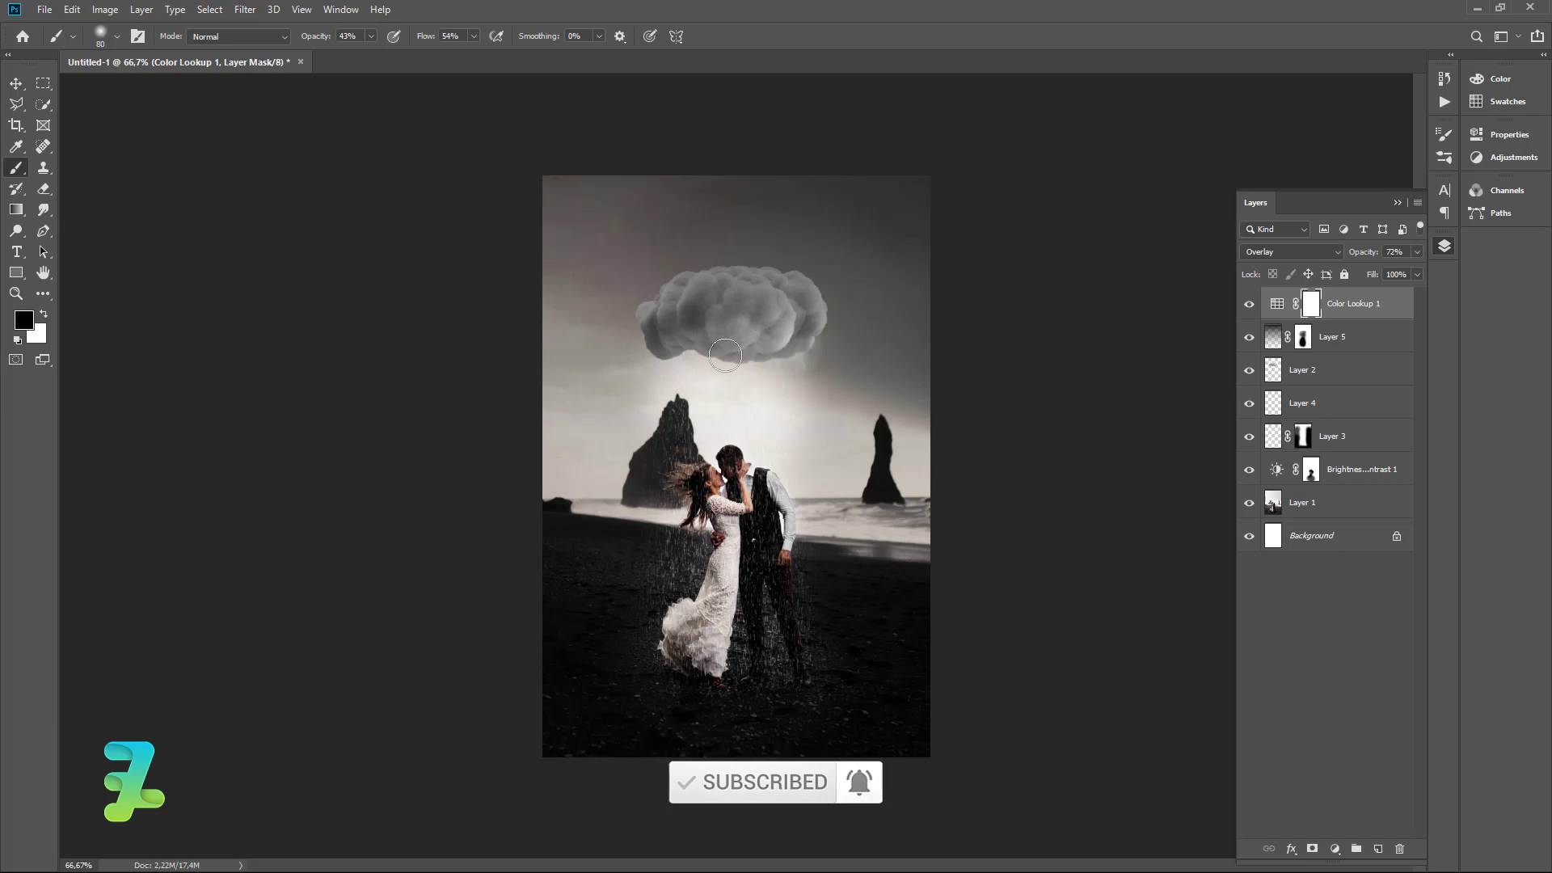
{"action": "mouse_move", "coordinate": [725, 355]}
{"action": "left_mouse_down"}
{"action": "mouse_move", "coordinate": [706, 326]}
{"action": "mouse_move", "coordinate": [718, 375]}
{"action": "left_mouse_up"}
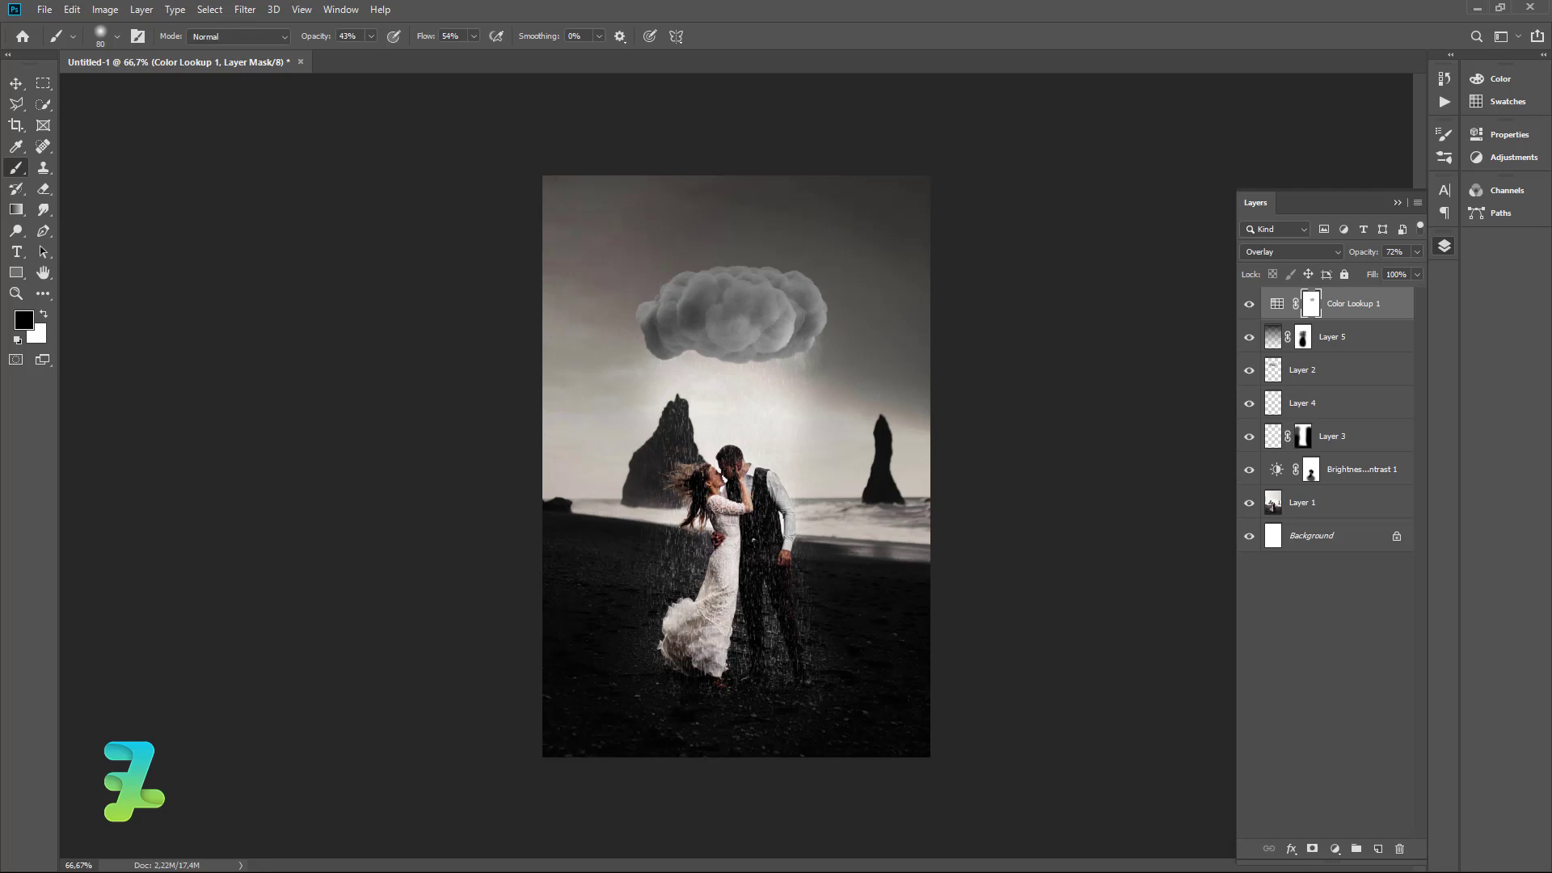
{"action": "left_click_drag", "start_coordinate": [771, 641], "coordinate": [713, 551]}
{"action": "mouse_move", "coordinate": [717, 485]}
{"action": "left_mouse_down"}
{"action": "mouse_move", "coordinate": [689, 488]}
{"action": "mouse_move", "coordinate": [727, 540]}
{"action": "mouse_move", "coordinate": [745, 531]}
{"action": "mouse_move", "coordinate": [726, 564]}
{"action": "mouse_move", "coordinate": [750, 535]}
{"action": "mouse_move", "coordinate": [760, 600]}
{"action": "mouse_move", "coordinate": [704, 548]}
{"action": "mouse_move", "coordinate": [759, 595]}
{"action": "mouse_move", "coordinate": [728, 501]}
{"action": "mouse_move", "coordinate": [757, 424]}
{"action": "left_mouse_up"}
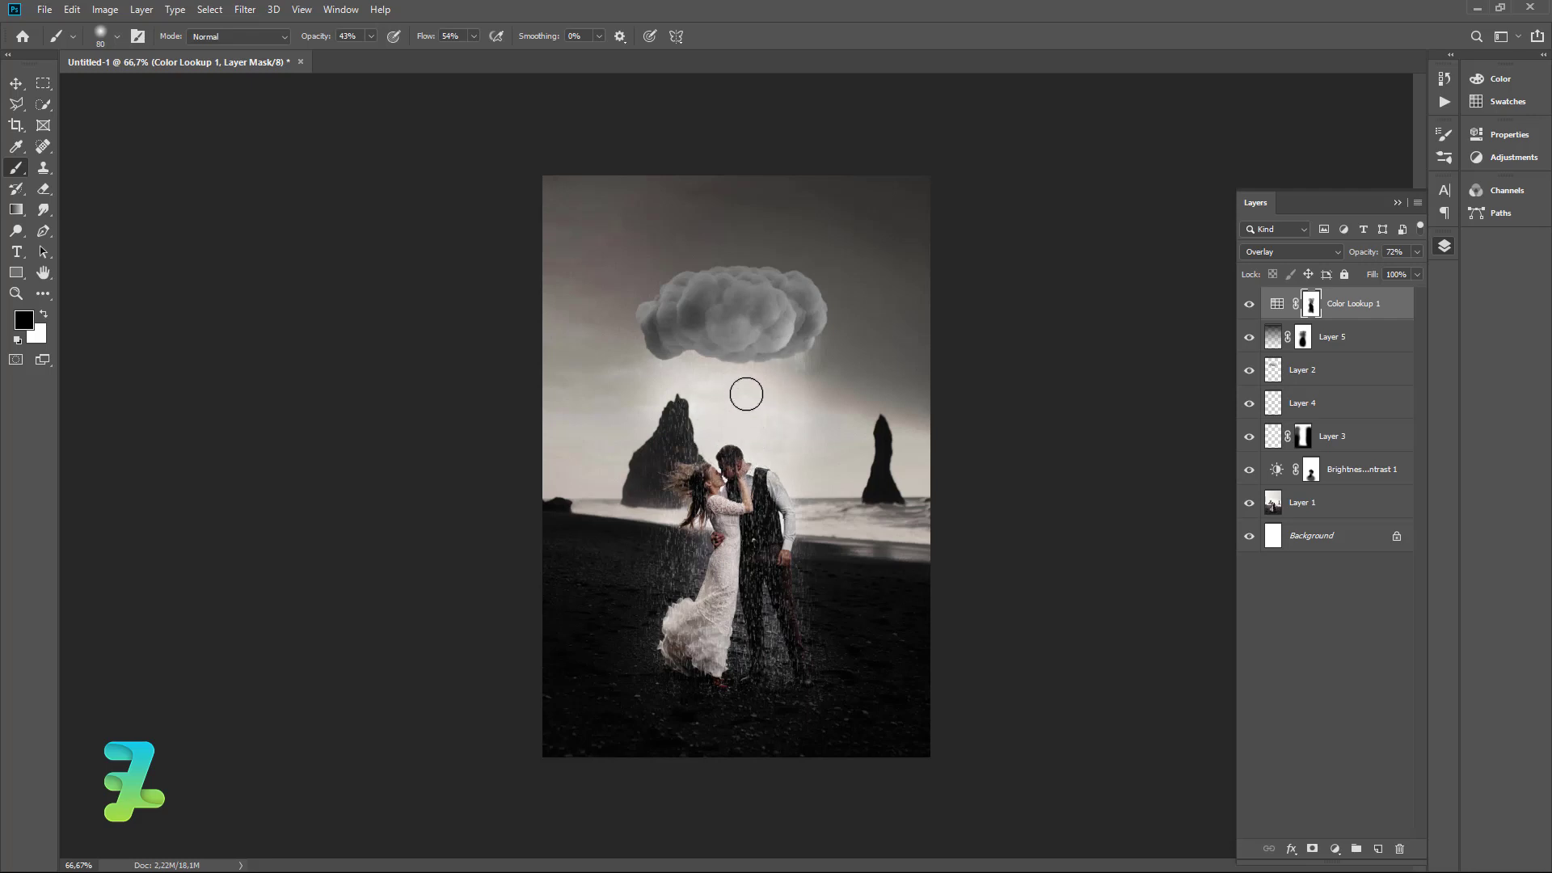
Set the foreground colour to light grey #bdbdbd.
{"action": "left_click", "coordinate": [30, 319]}
{"action": "left_click_drag", "start_coordinate": [1169, 400], "coordinate": [1174, 397]}
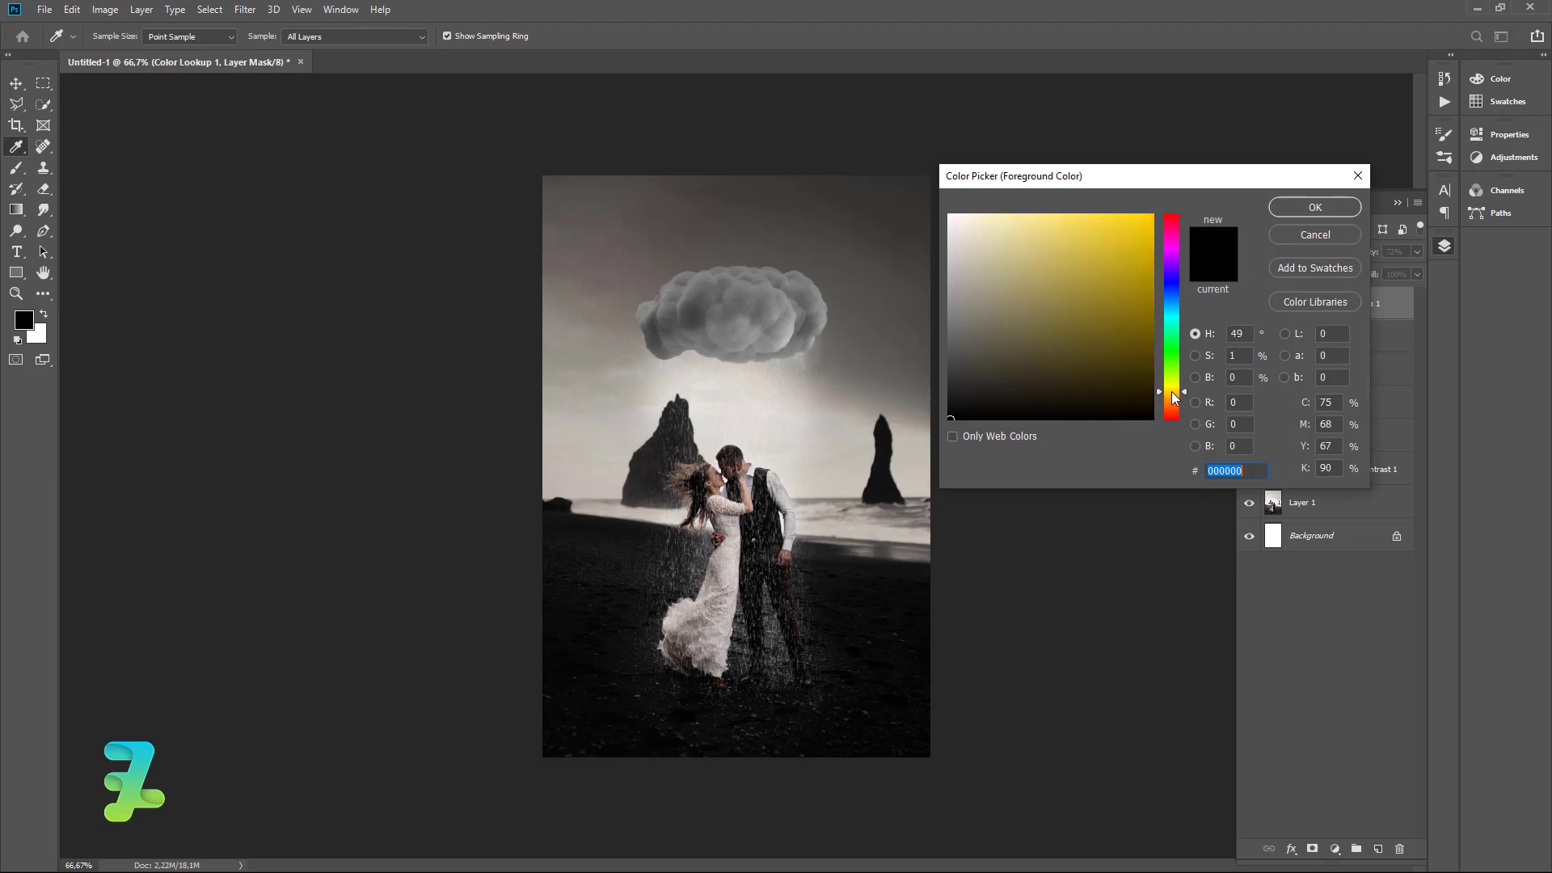
{"action": "left_click_drag", "start_coordinate": [1174, 397], "coordinate": [1174, 404]}
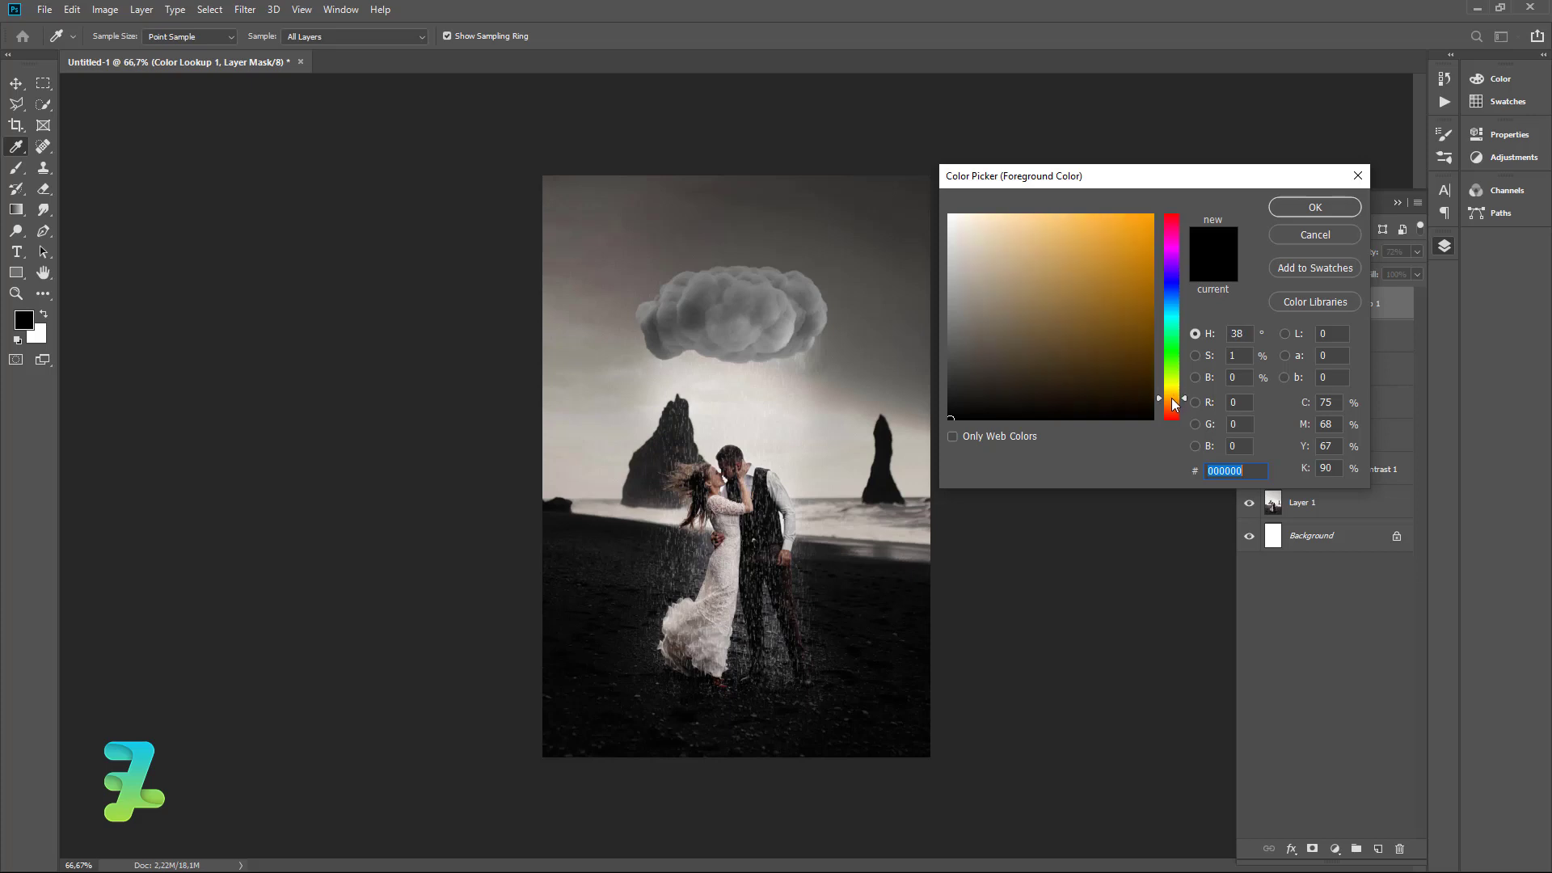
{"action": "type", "text": "bdbdbd"}
{"action": "left_click", "coordinate": [1320, 205]}
Add Layer 6, paint a size-300 glow around the heads, and pick a yellow-orange colour.
{"action": "key", "text": "b"}
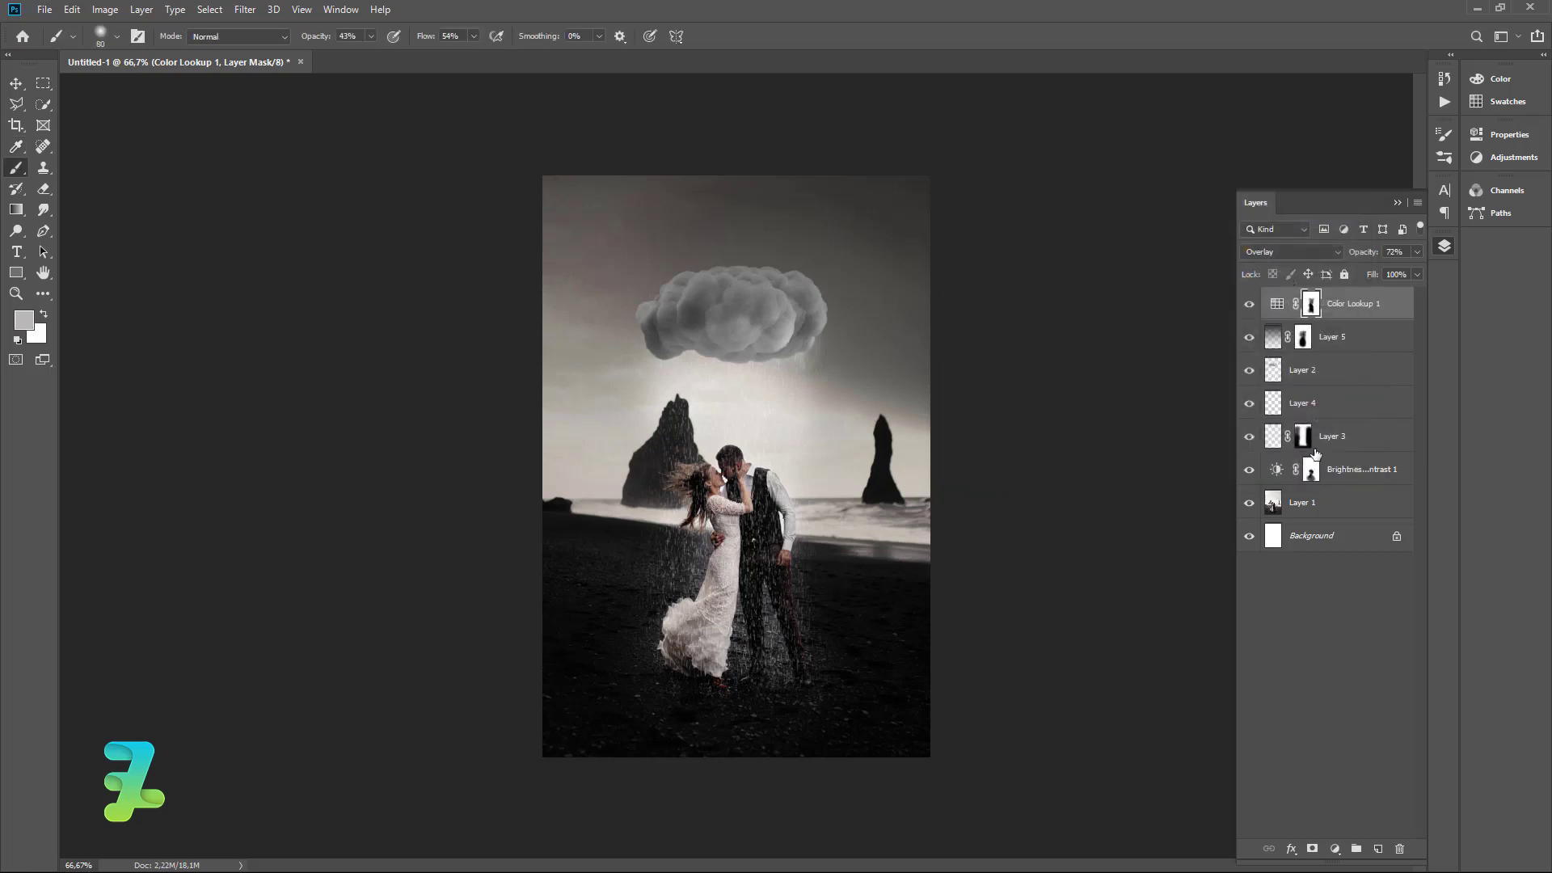
{"action": "left_click", "coordinate": [1378, 848]}
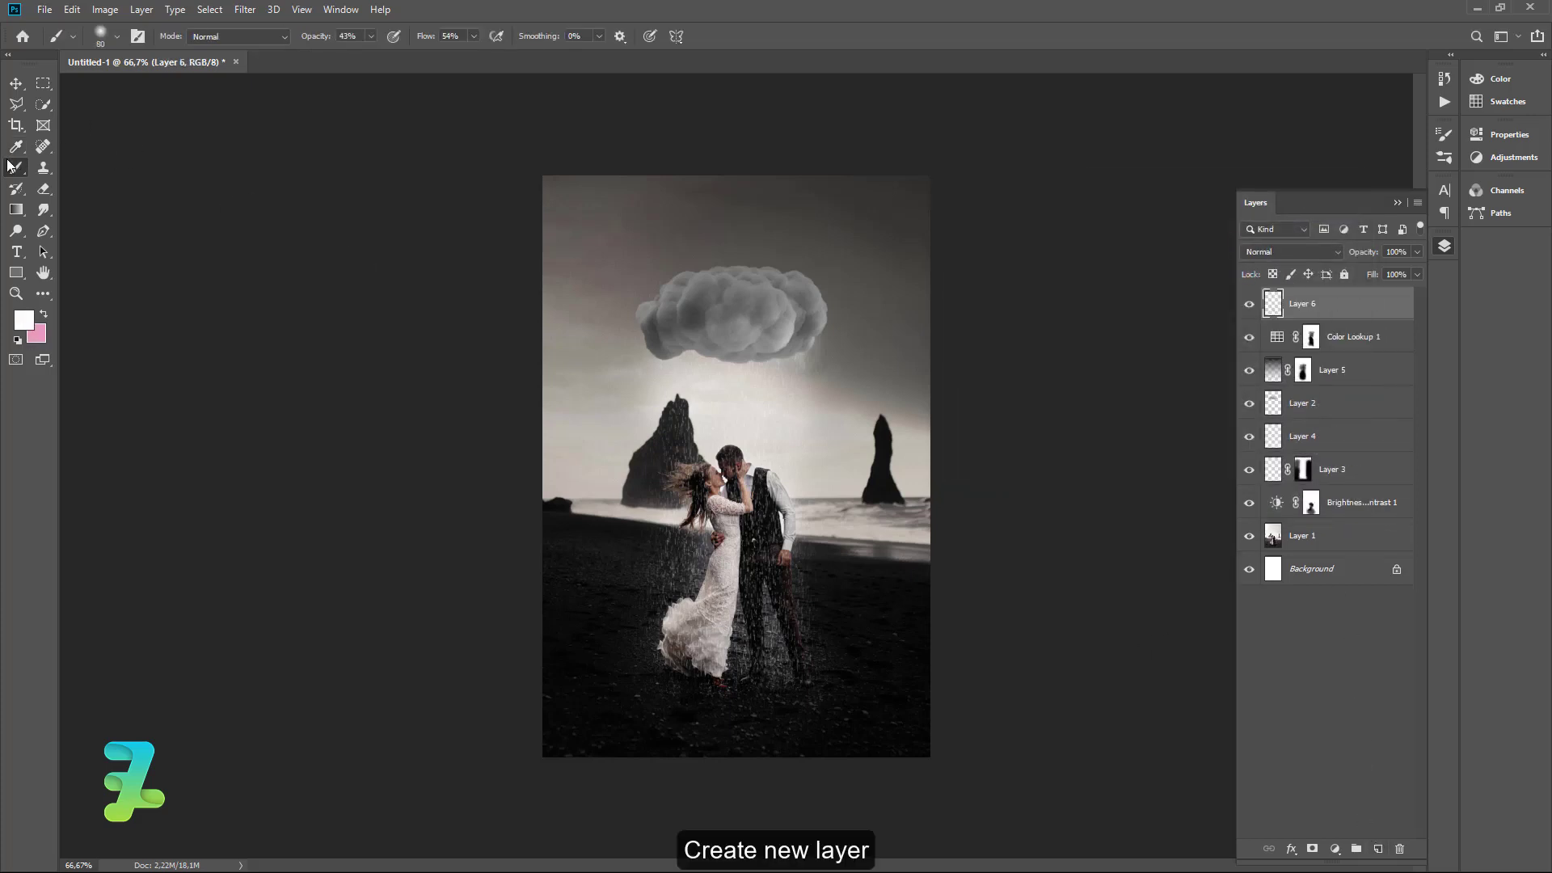
{"action": "key", "text": "bracketright"}
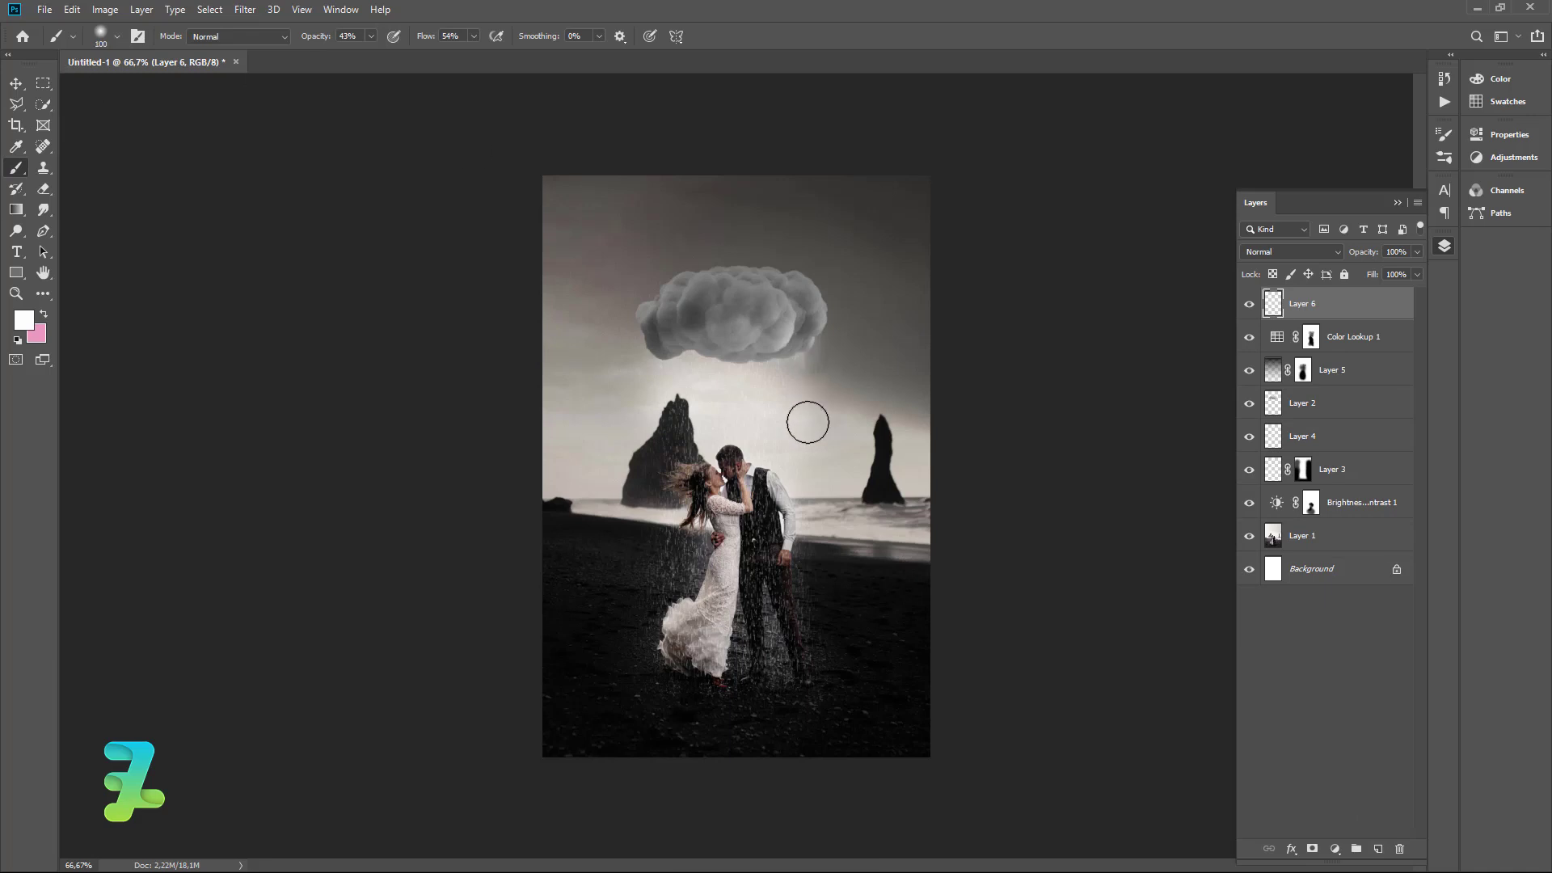
{"action": "key", "text": "bracketright"}
{"action": "key", "text": "bracketright"}
{"action": "key", "text": "bracketright"}
{"action": "key", "text": "bracketright"}
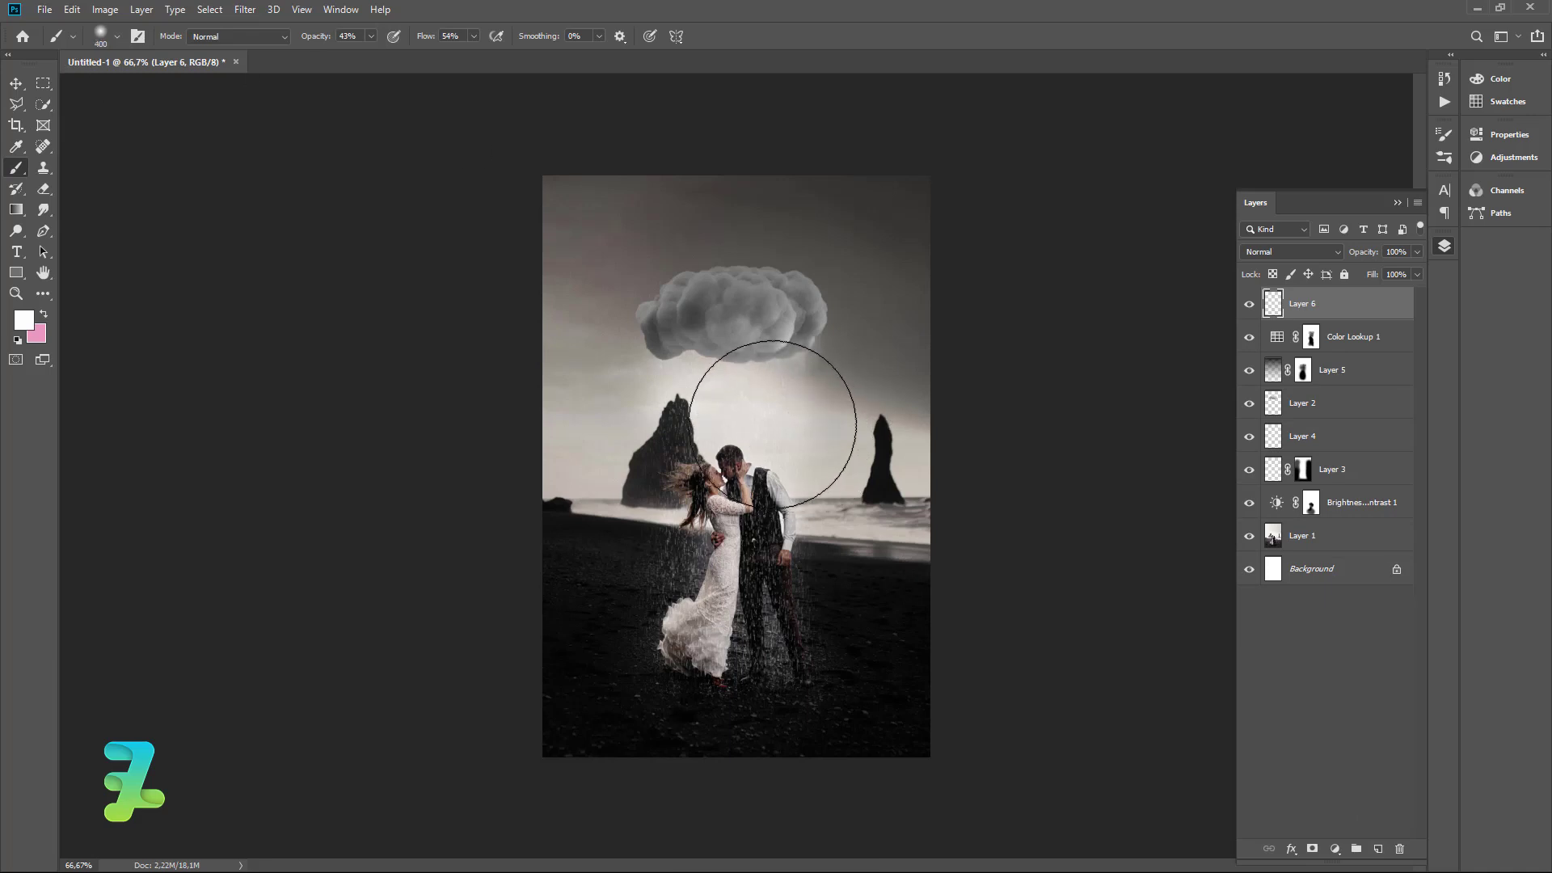
{"action": "left_click", "coordinate": [784, 436]}
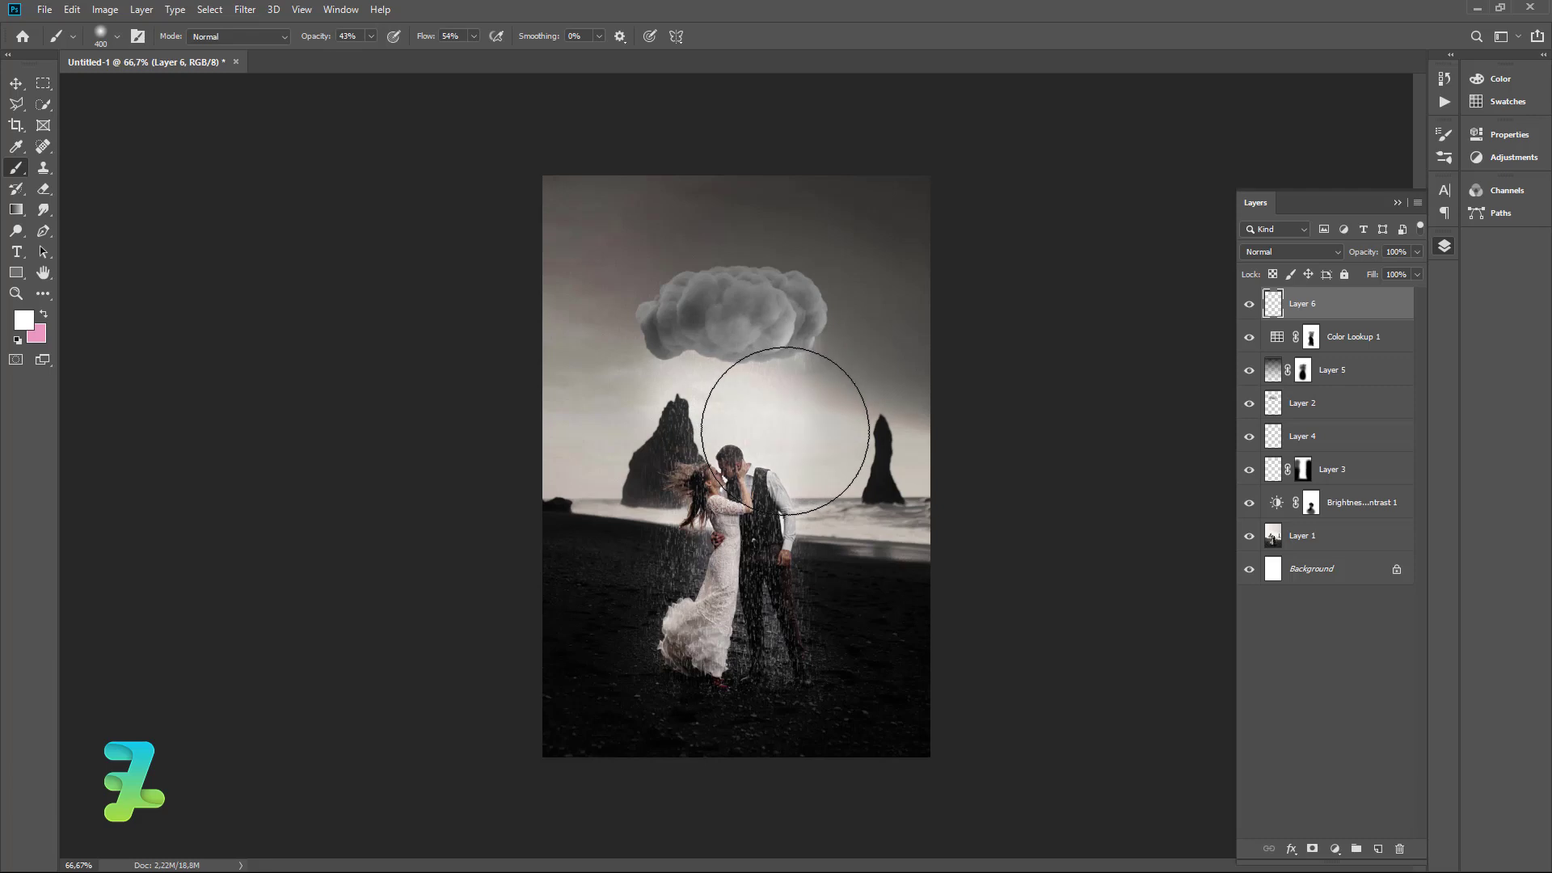
{"action": "left_click", "coordinate": [24, 320]}
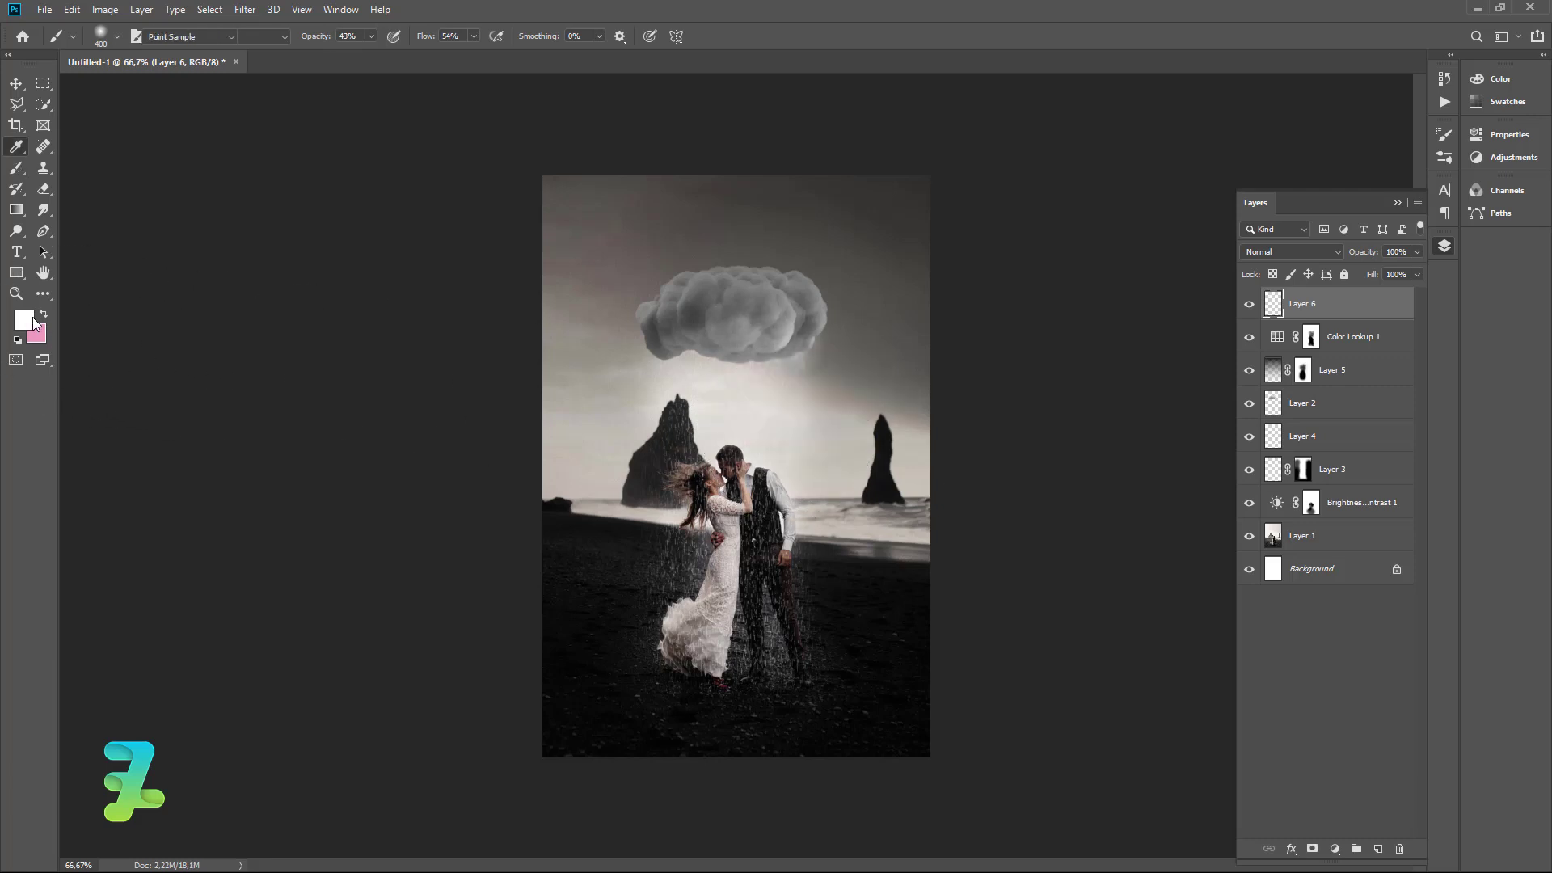
{"action": "left_click_drag", "start_coordinate": [1177, 388], "coordinate": [1177, 401]}
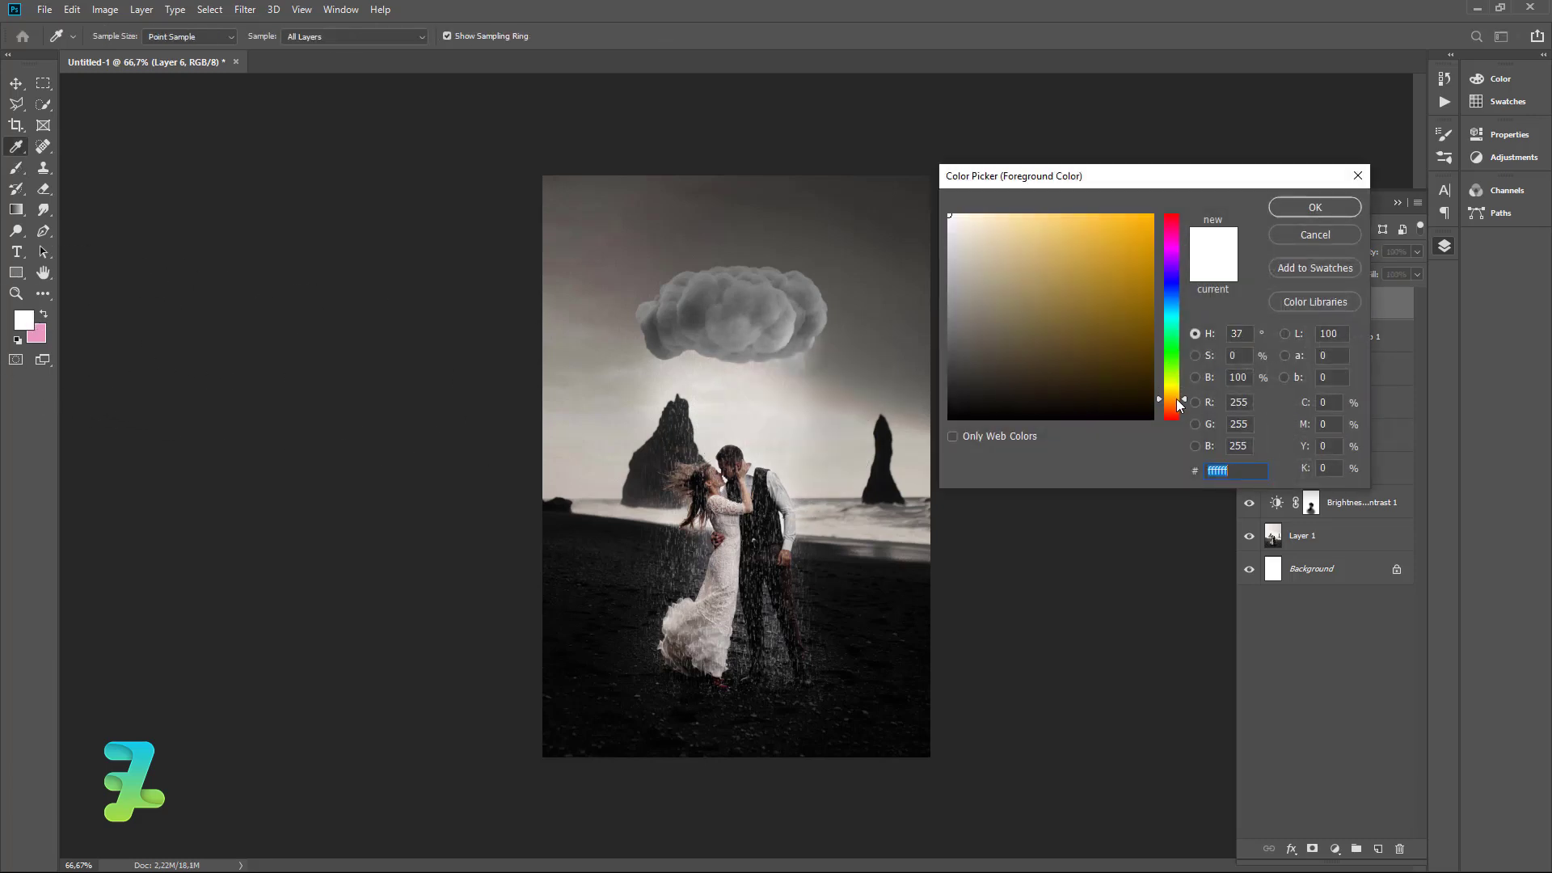
{"action": "left_click", "coordinate": [1120, 283]}
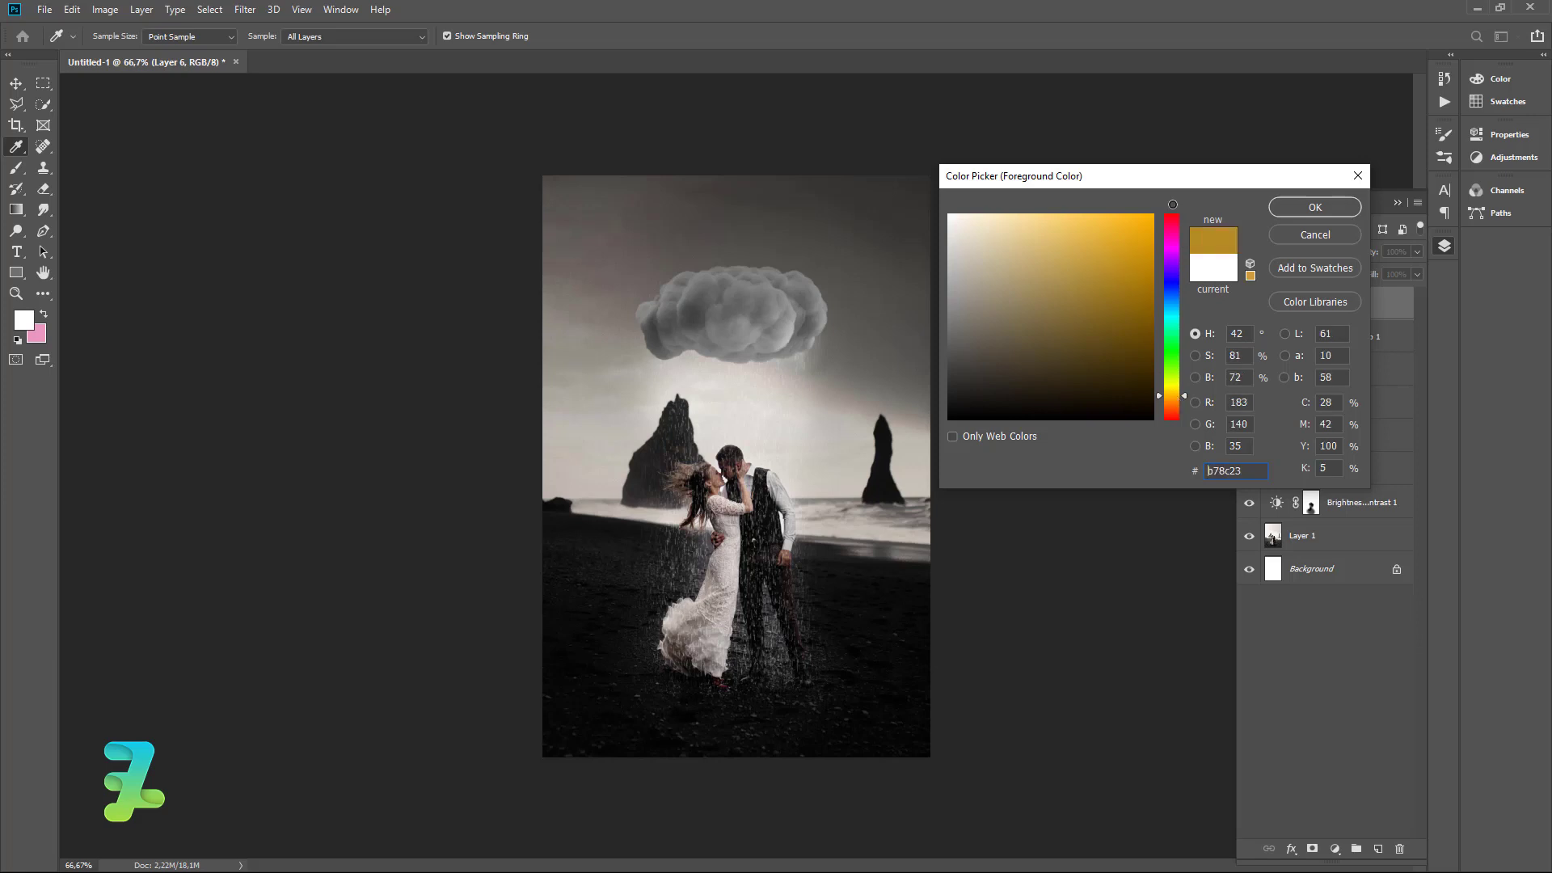
{"action": "left_click", "coordinate": [1314, 206]}
Repaint a larger yellow glow near the cloud and lower Layer 6 to 62% opacity.
{"action": "key", "text": "ctrl+z"}
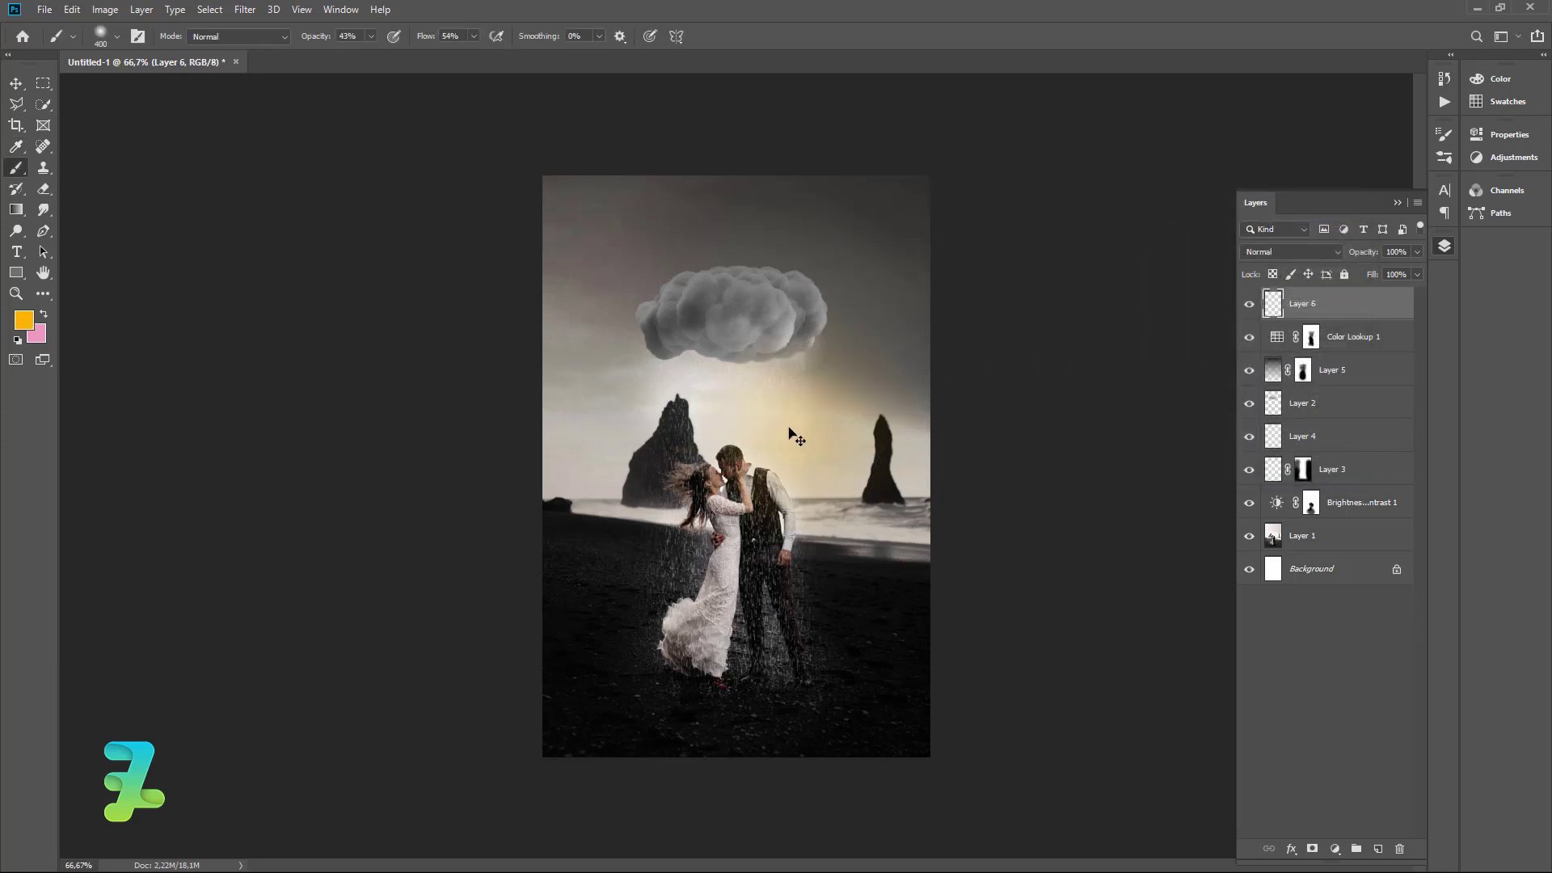
{"action": "left_click", "coordinate": [767, 432]}
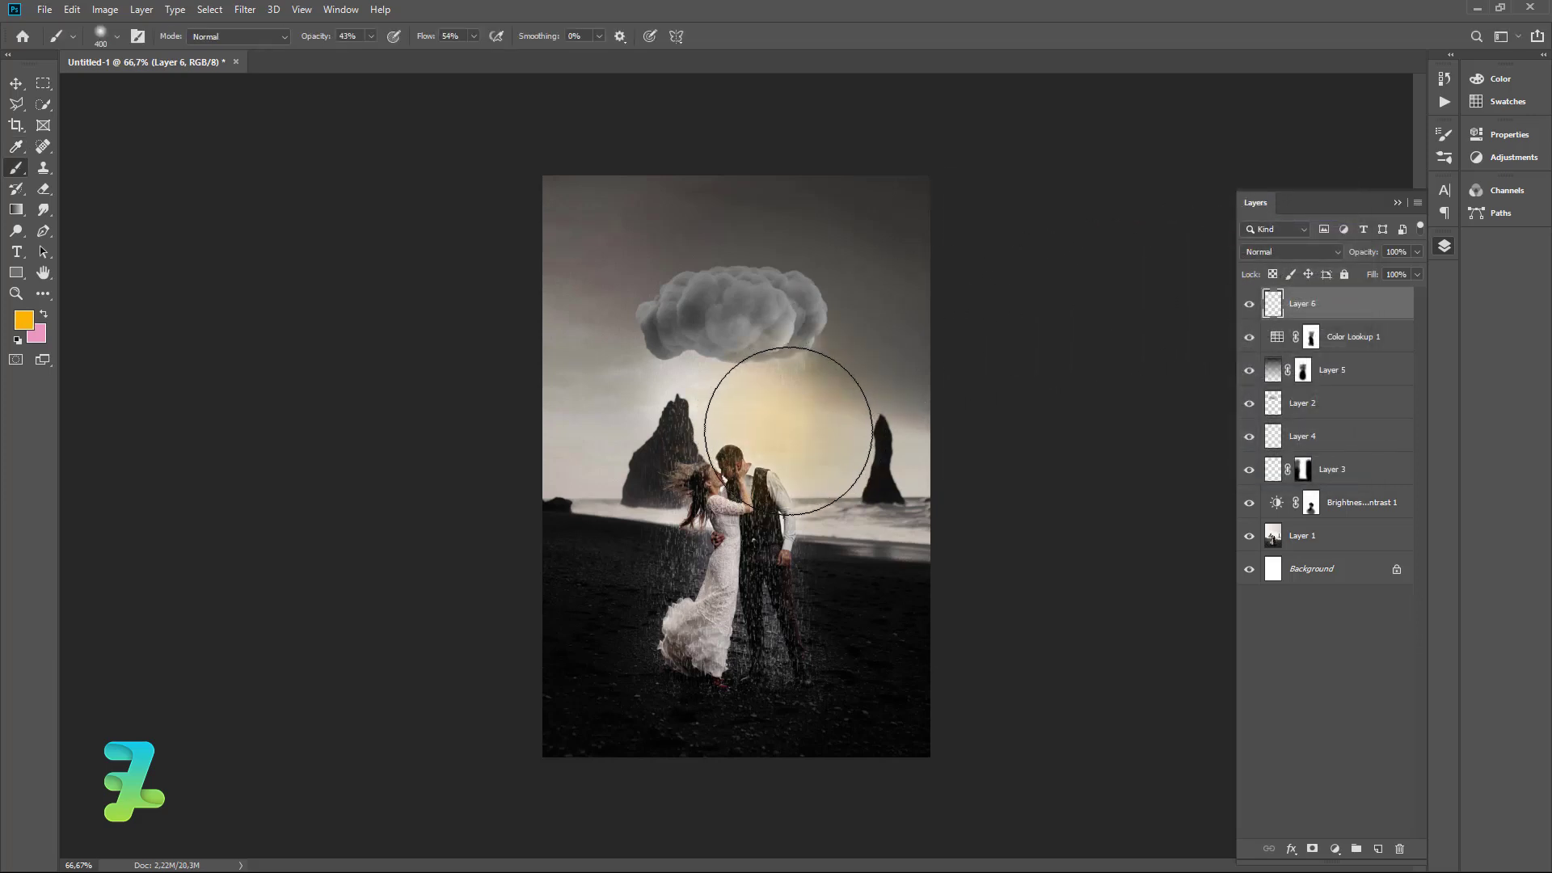
{"action": "key", "text": "ctrl+z"}
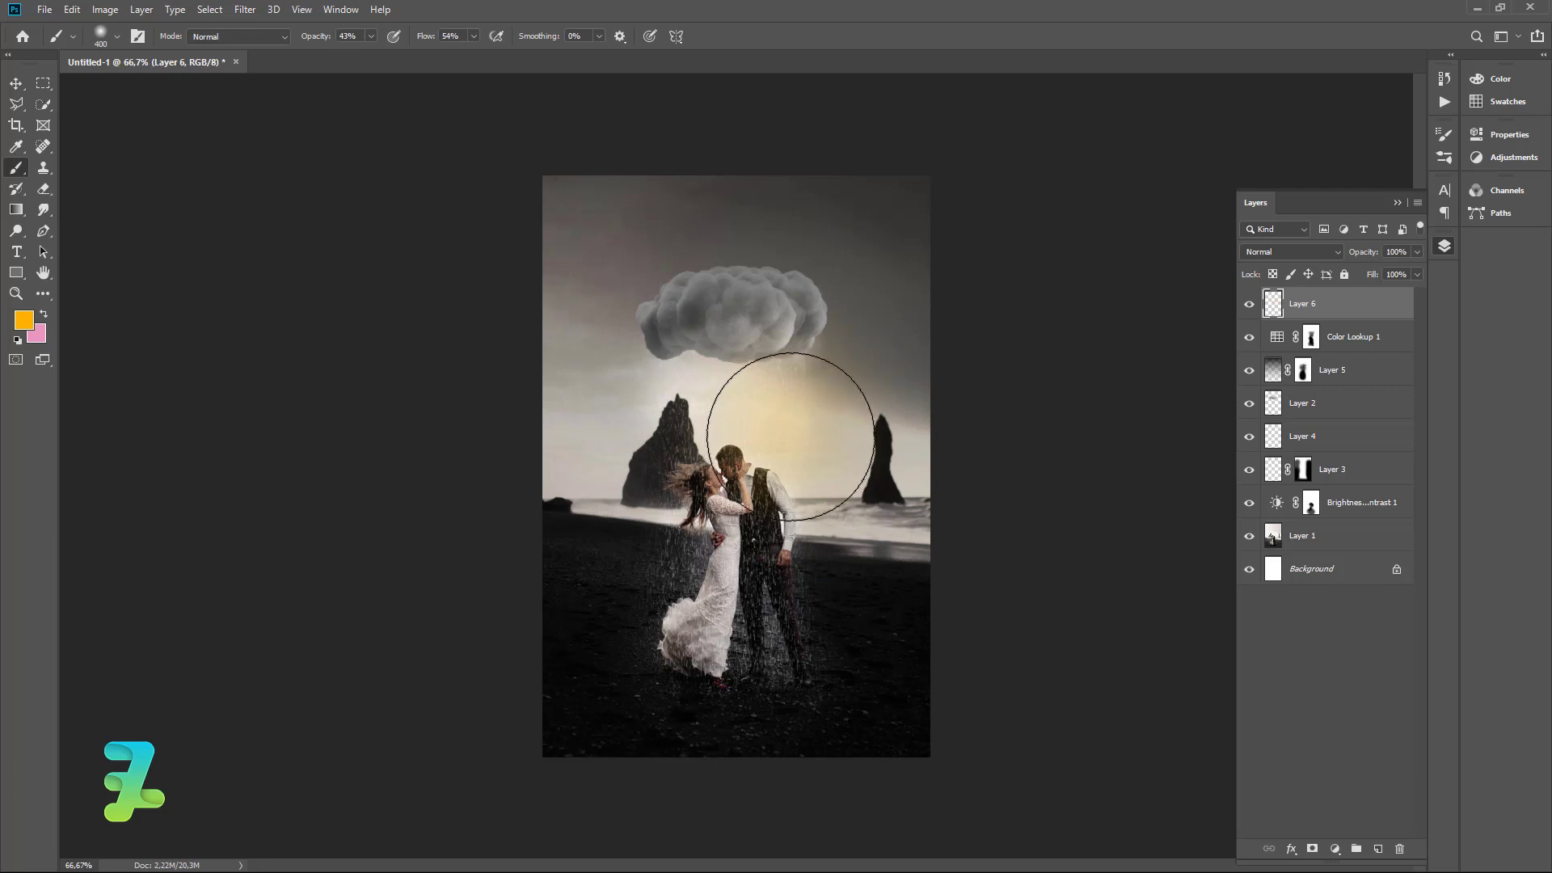
{"action": "left_click", "coordinate": [760, 404]}
{"action": "left_click_drag", "start_coordinate": [831, 381], "coordinate": [779, 398]}
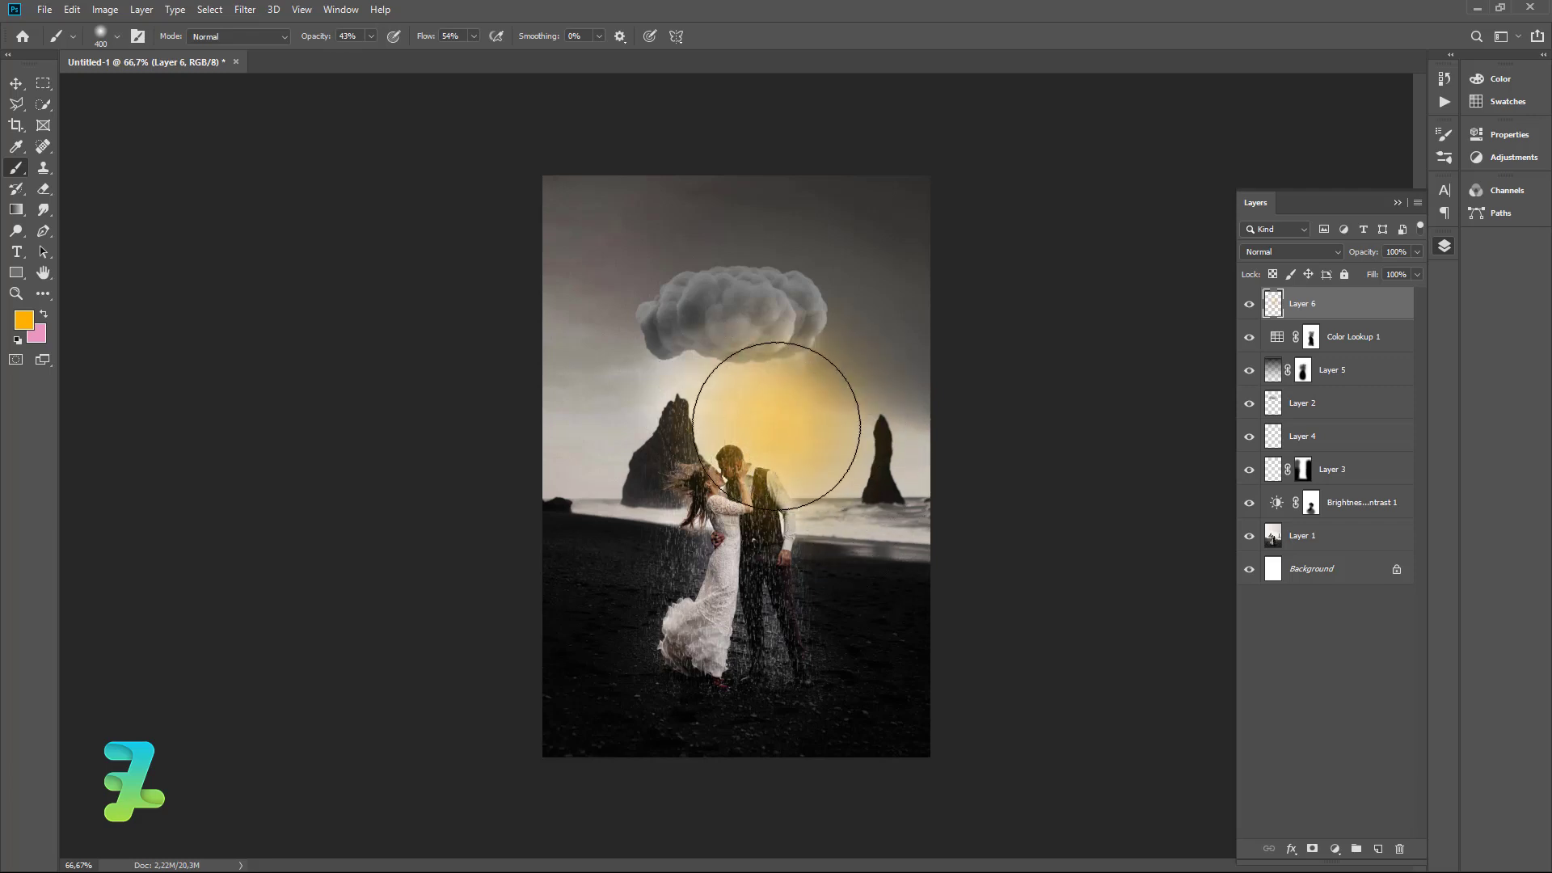
{"action": "left_click", "coordinate": [17, 83]}
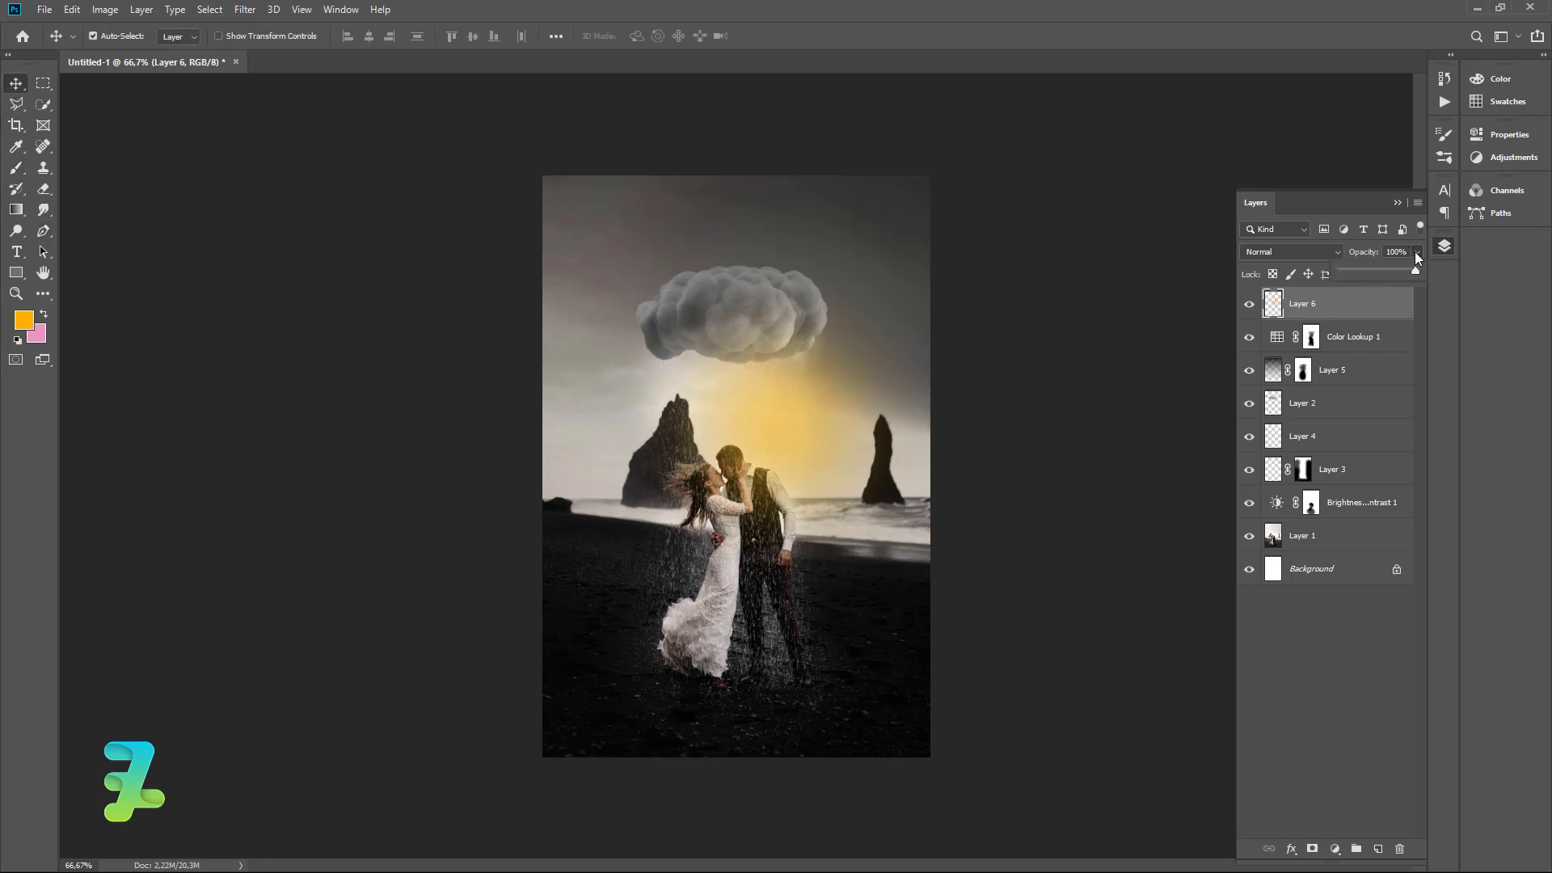
{"action": "left_click_drag", "start_coordinate": [1403, 273], "coordinate": [1386, 273]}
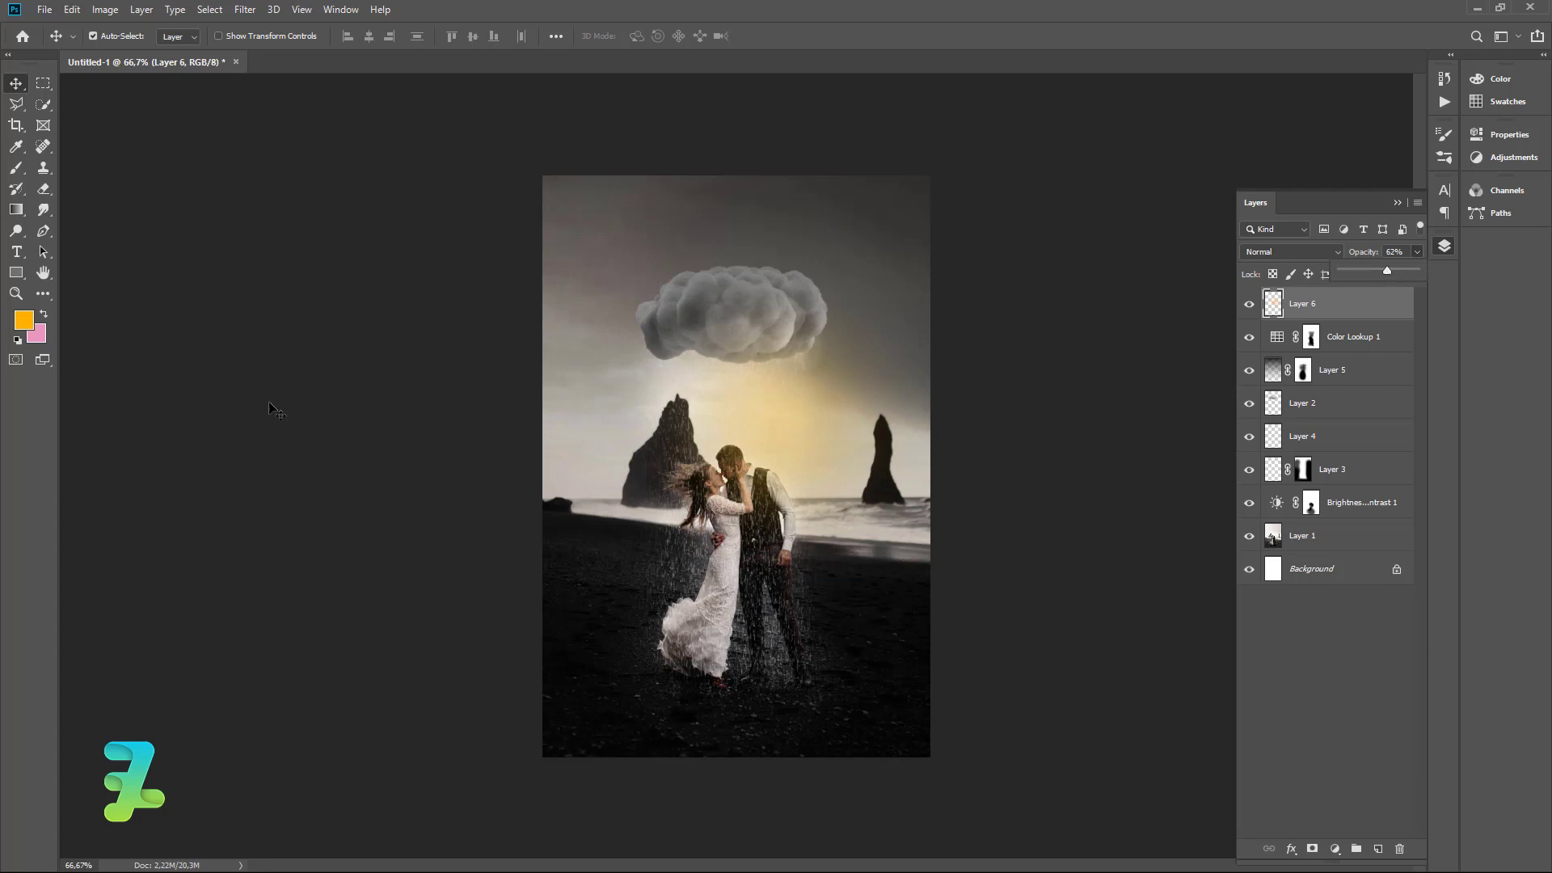
Erase the glow over the couple's faces and zoom in on them.
{"action": "left_click", "coordinate": [42, 193]}
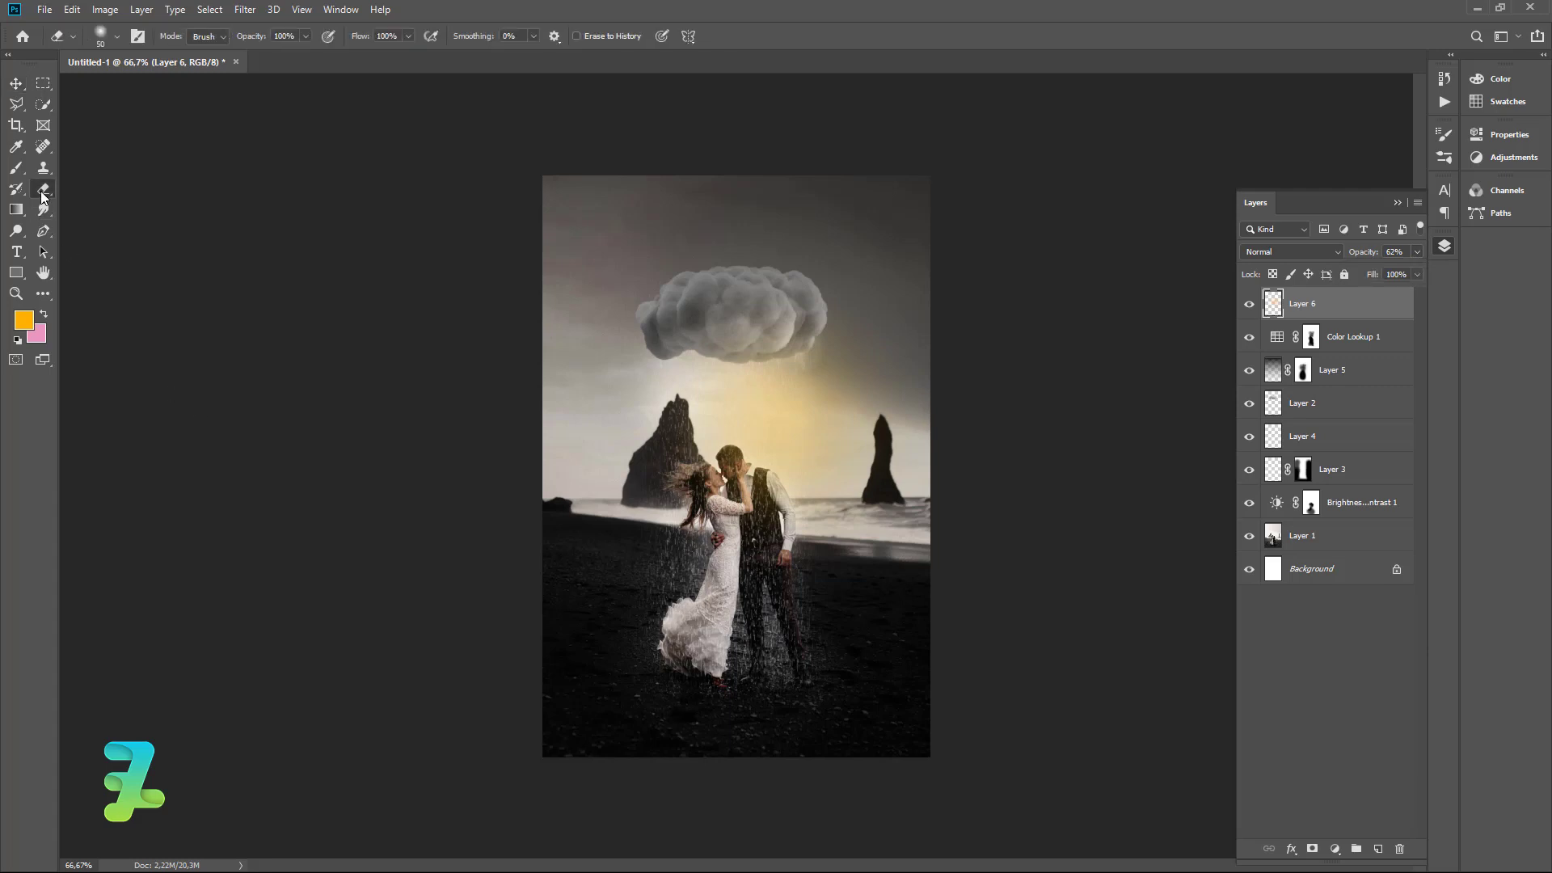
{"action": "left_click_drag", "start_coordinate": [712, 479], "coordinate": [754, 479]}
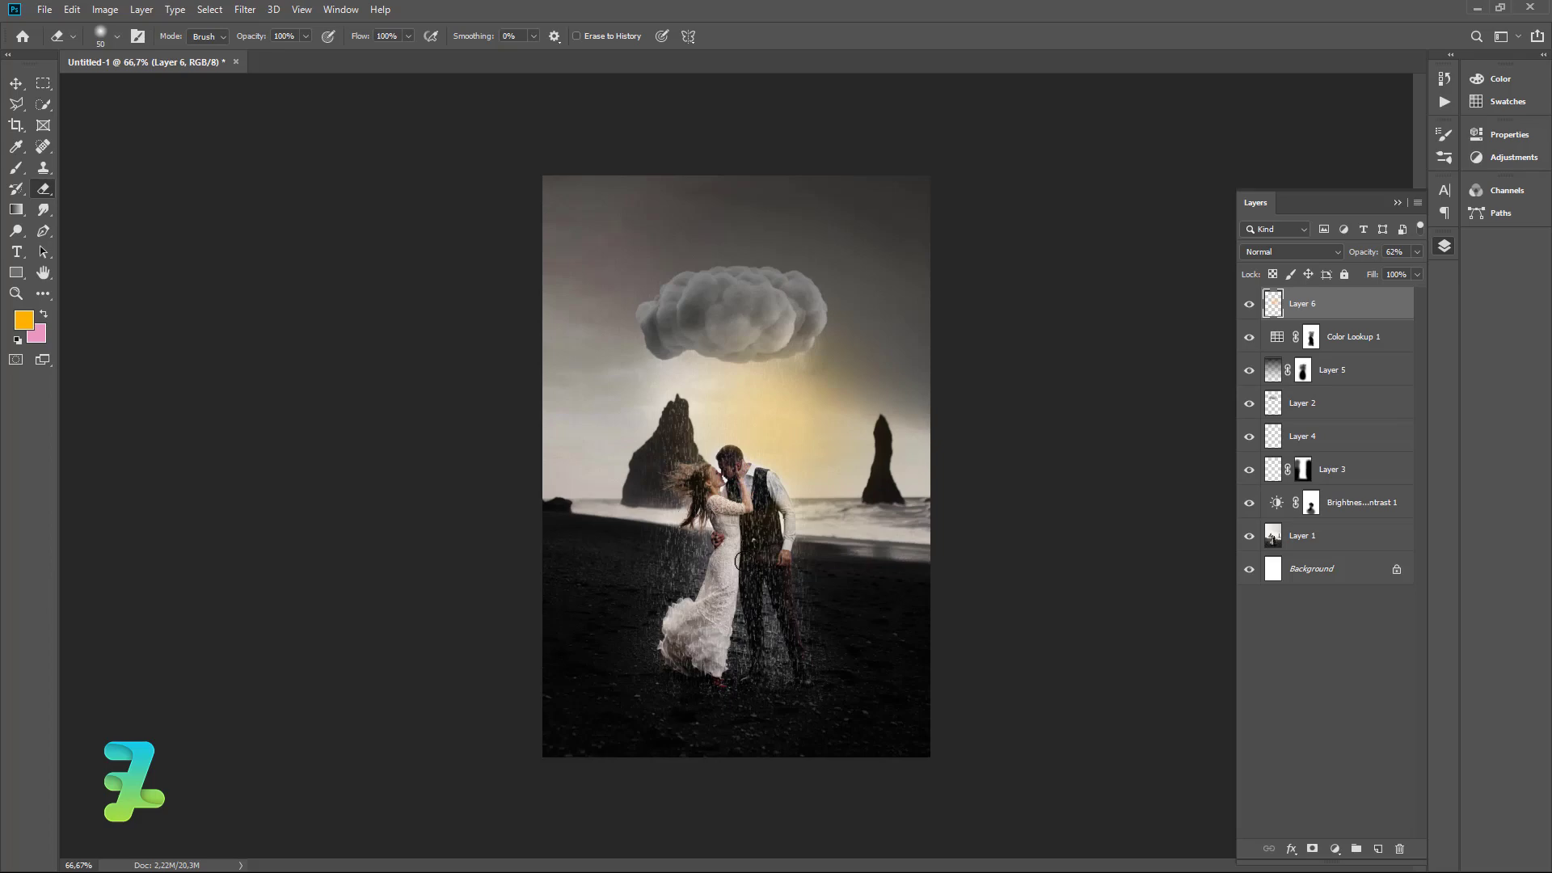
{"action": "key", "text": "ctrl+plus"}
{"action": "key", "text": "ctrl+plus"}
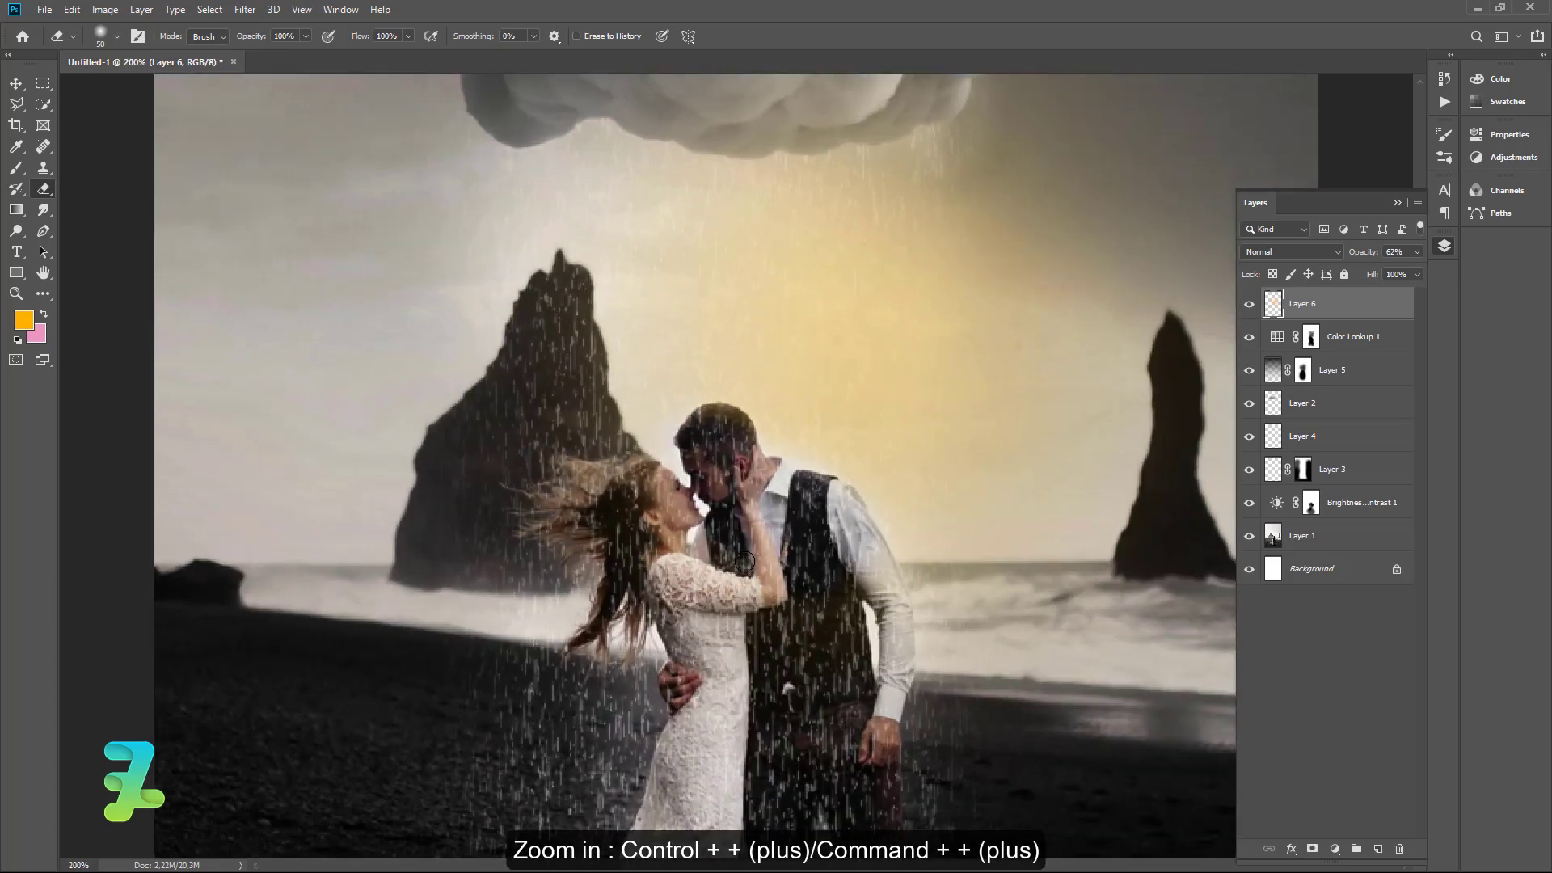
Paint faint light over the man's head and shoulder with a 35 px brush at 16%.
{"action": "left_click", "coordinate": [17, 168]}
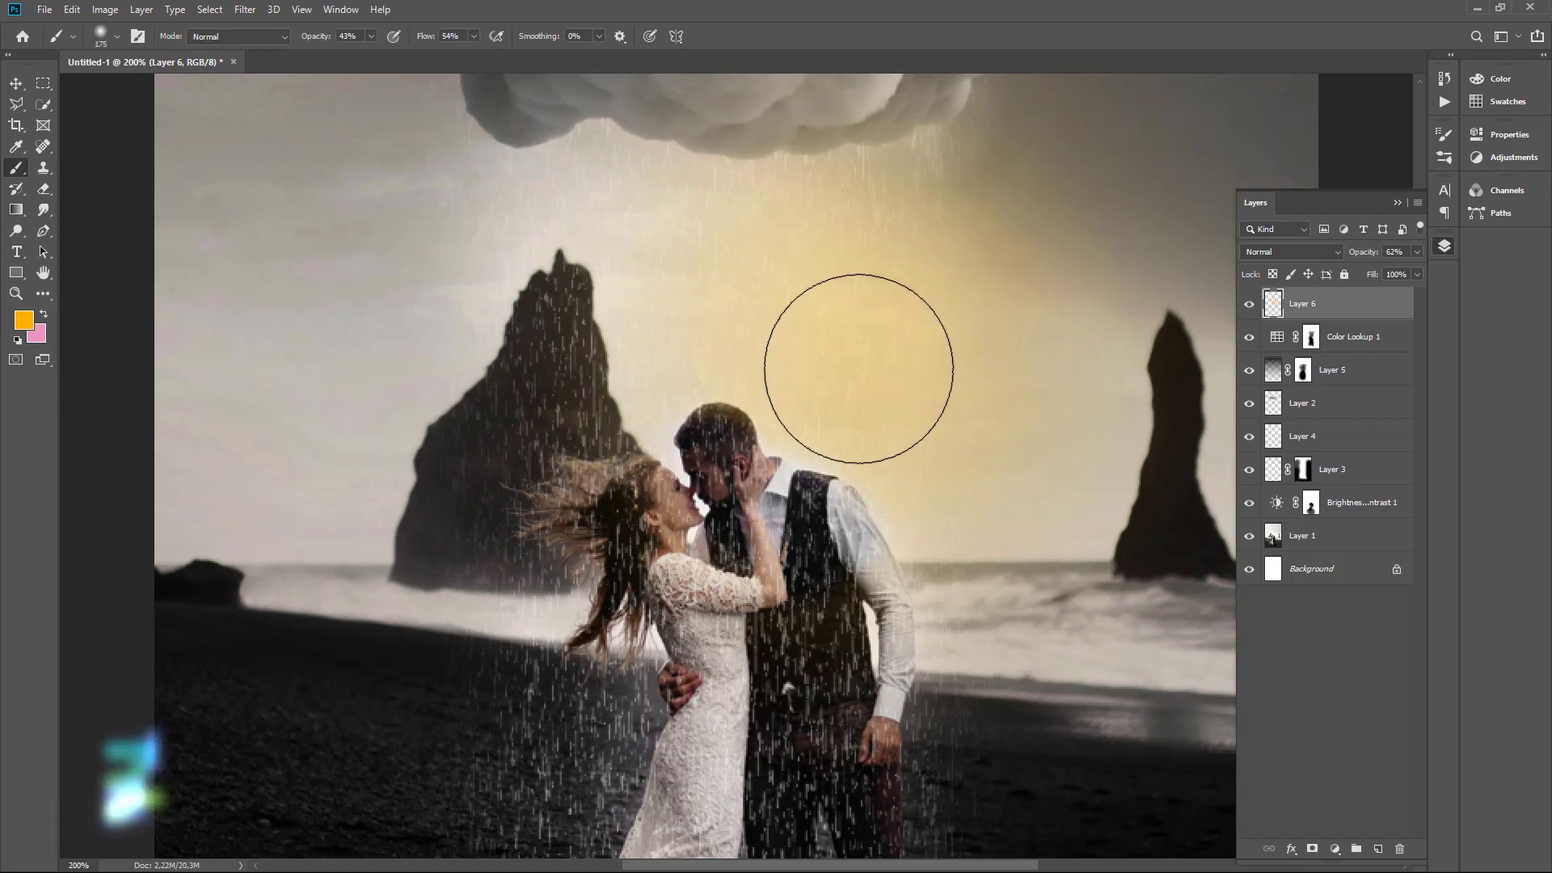
{"action": "key", "text": "bracketleft"}
{"action": "key", "text": "bracketleft"}
{"action": "key", "text": "bracketleft"}
{"action": "key", "text": "bracketleft"}
{"action": "key", "text": "bracketleft"}
{"action": "key", "text": "bracketleft"}
{"action": "key", "text": "bracketleft"}
{"action": "key", "text": "bracketleft"}
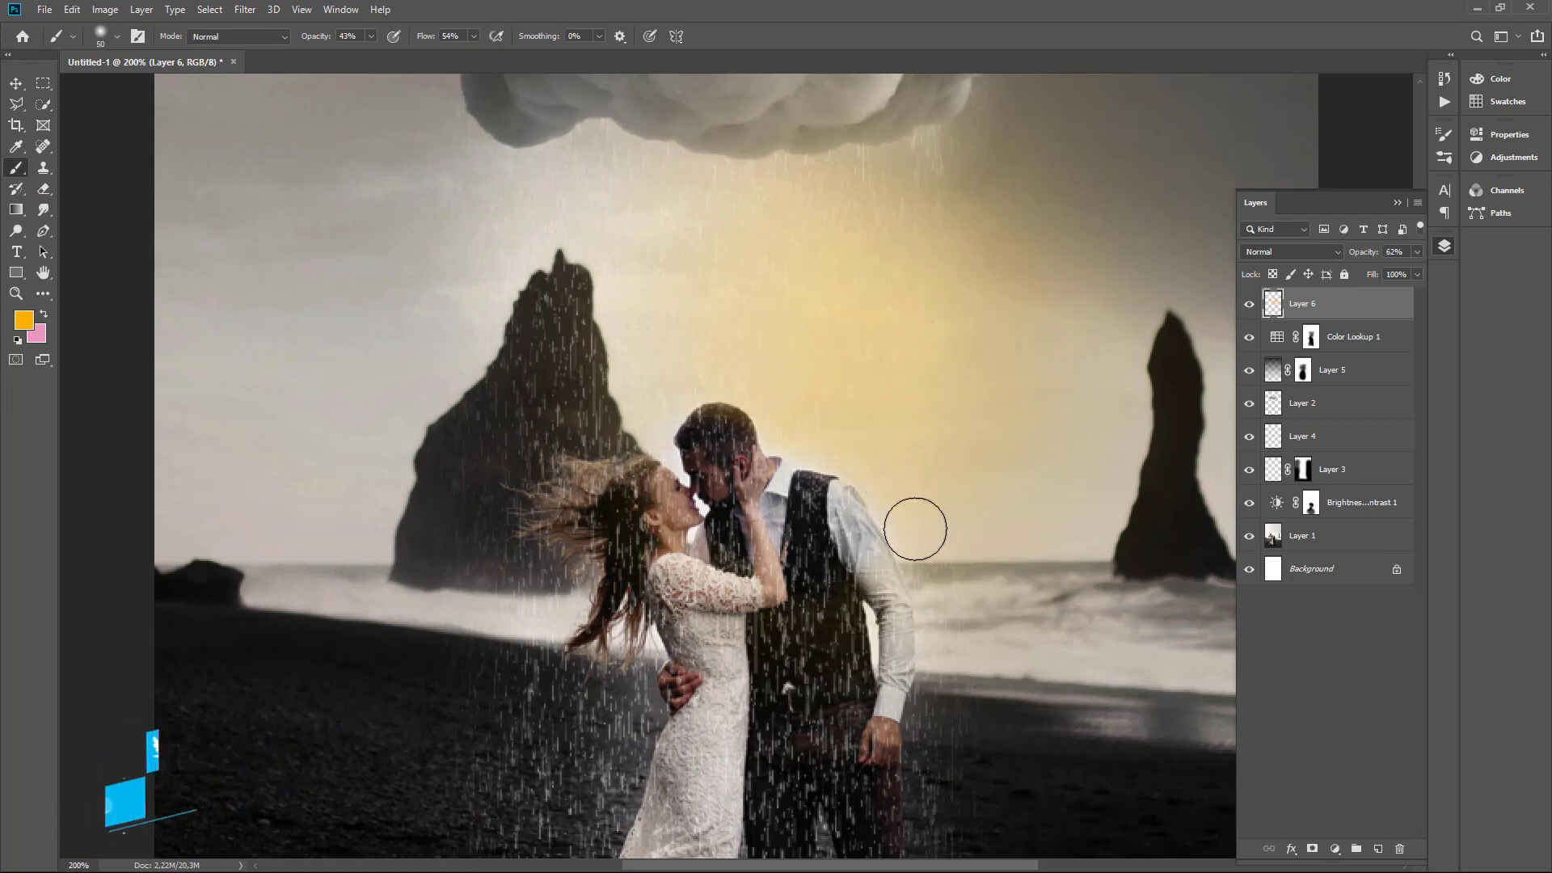
{"action": "key", "text": "bracketleft"}
{"action": "key", "text": "bracketleft"}
{"action": "key", "text": "bracketleft"}
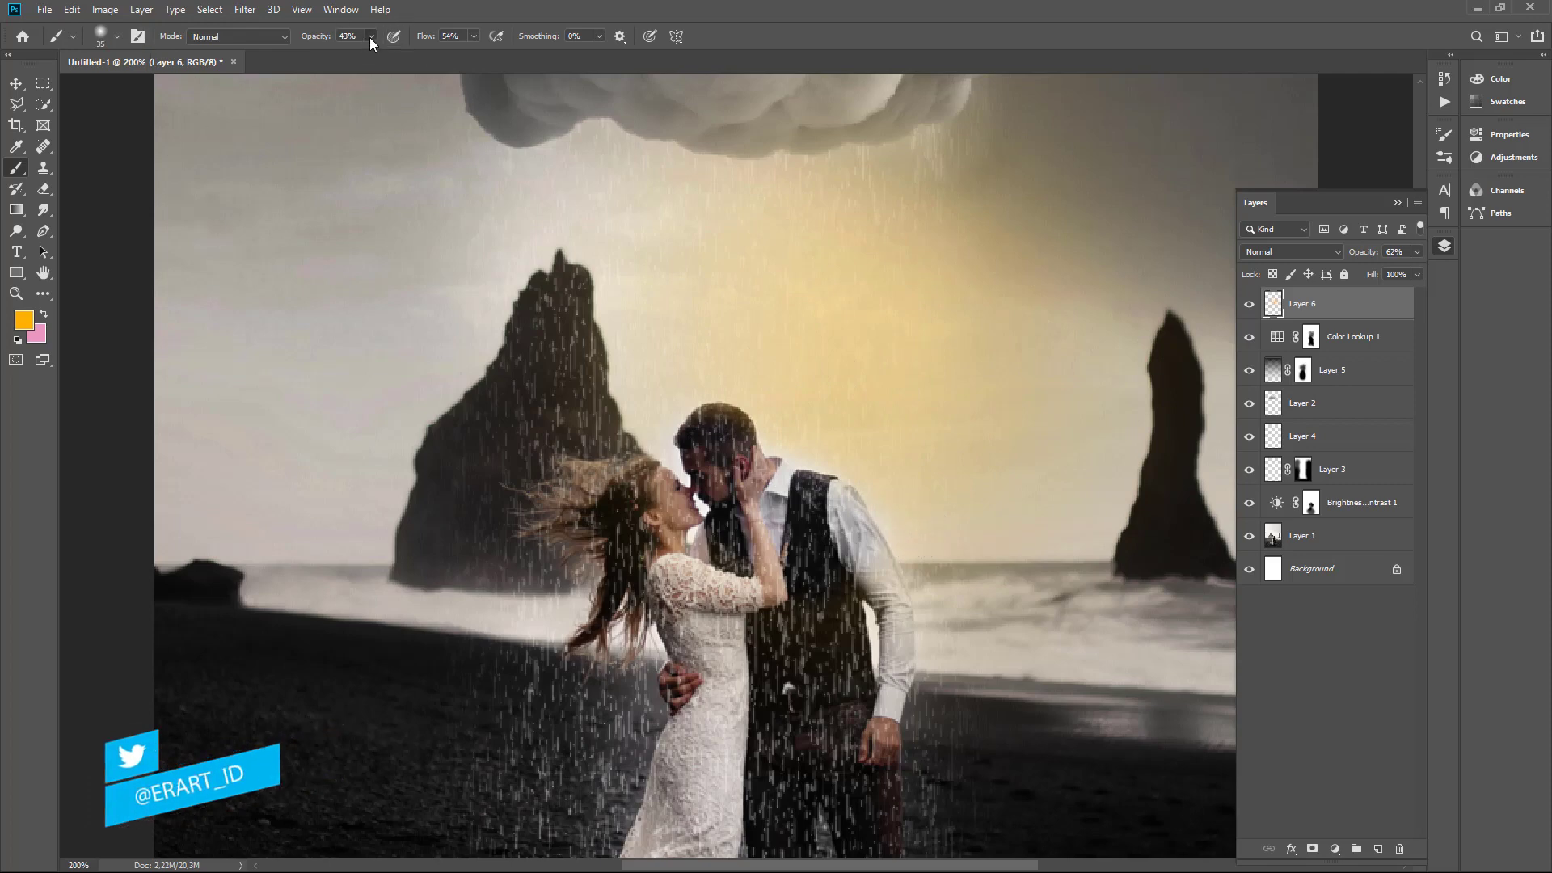
{"action": "left_click_drag", "start_coordinate": [371, 42], "coordinate": [348, 53]}
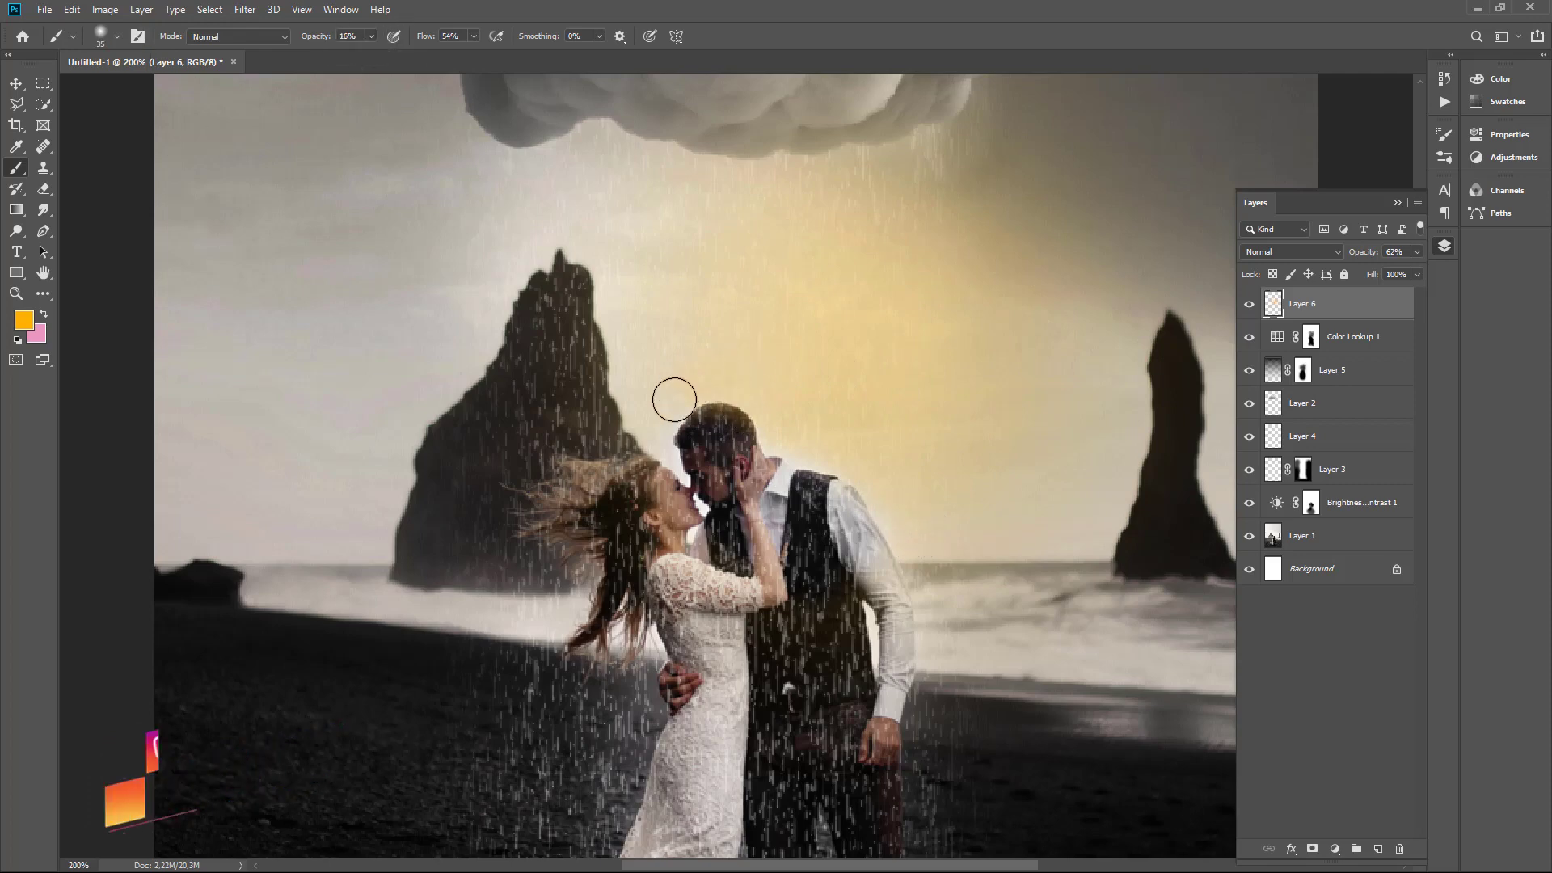
{"action": "mouse_move", "coordinate": [665, 398]}
{"action": "left_mouse_down"}
{"action": "mouse_move", "coordinate": [713, 371]}
{"action": "mouse_move", "coordinate": [924, 544]}
{"action": "mouse_move", "coordinate": [886, 502]}
{"action": "left_mouse_up"}
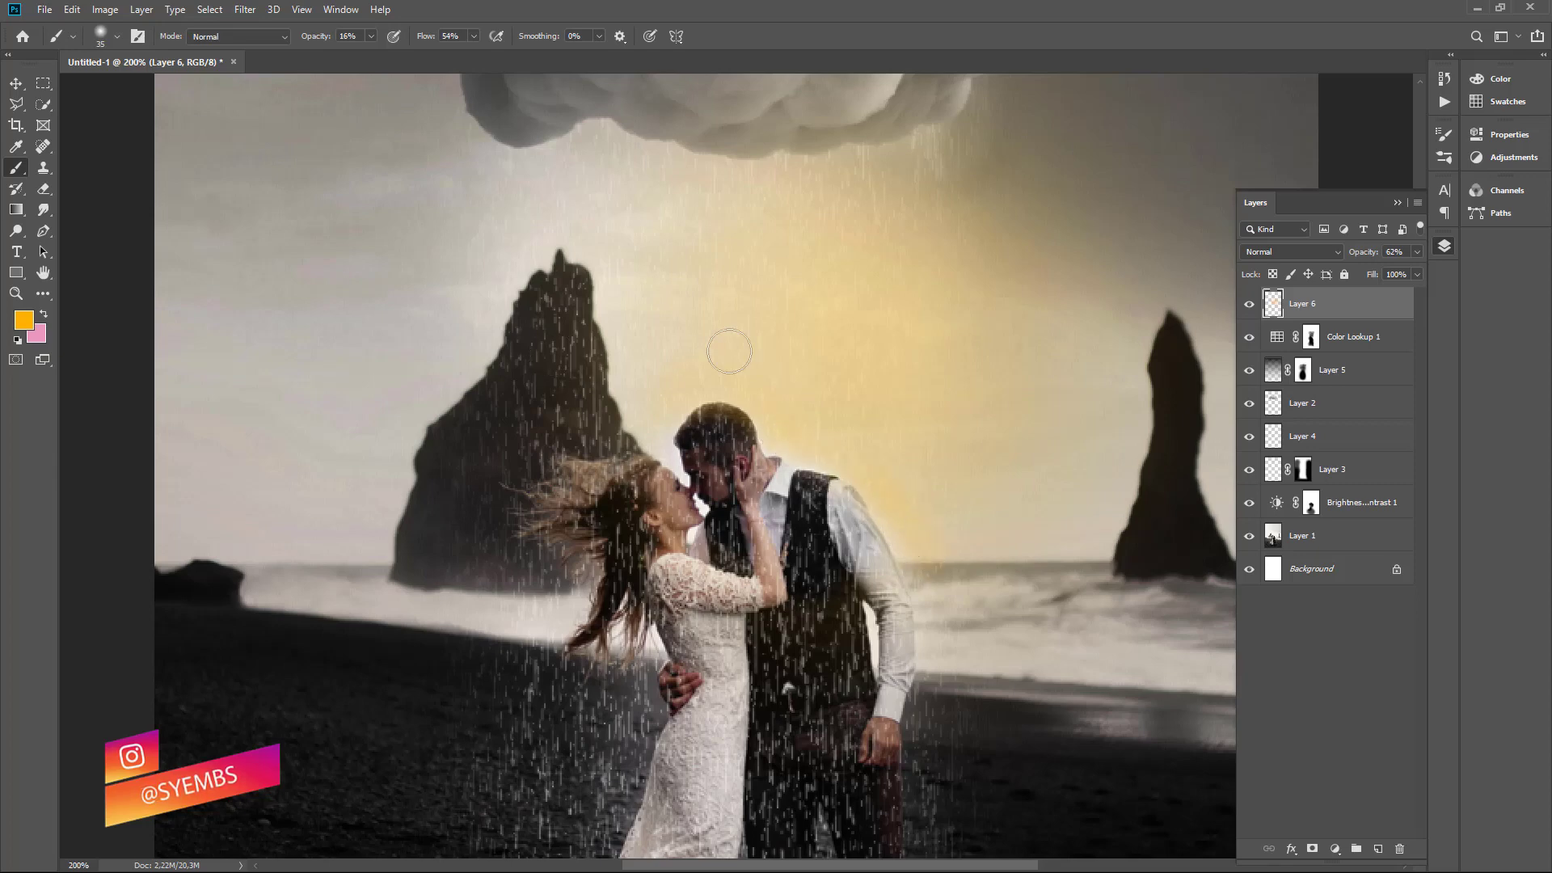
{"action": "key", "text": "ctrl+minus"}
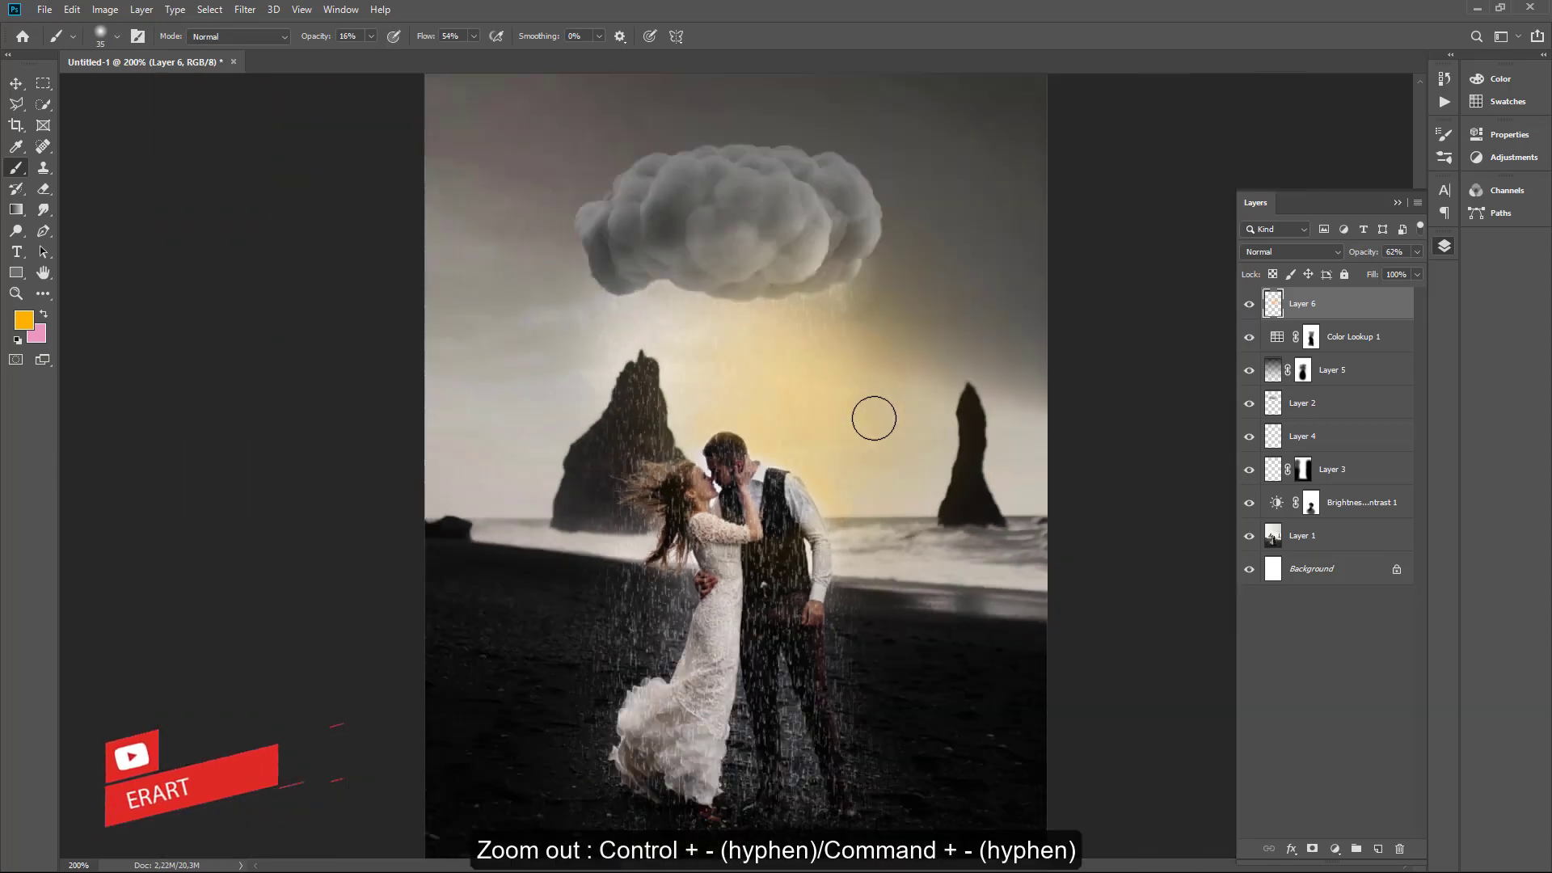
{"action": "key", "text": "ctrl+minus"}
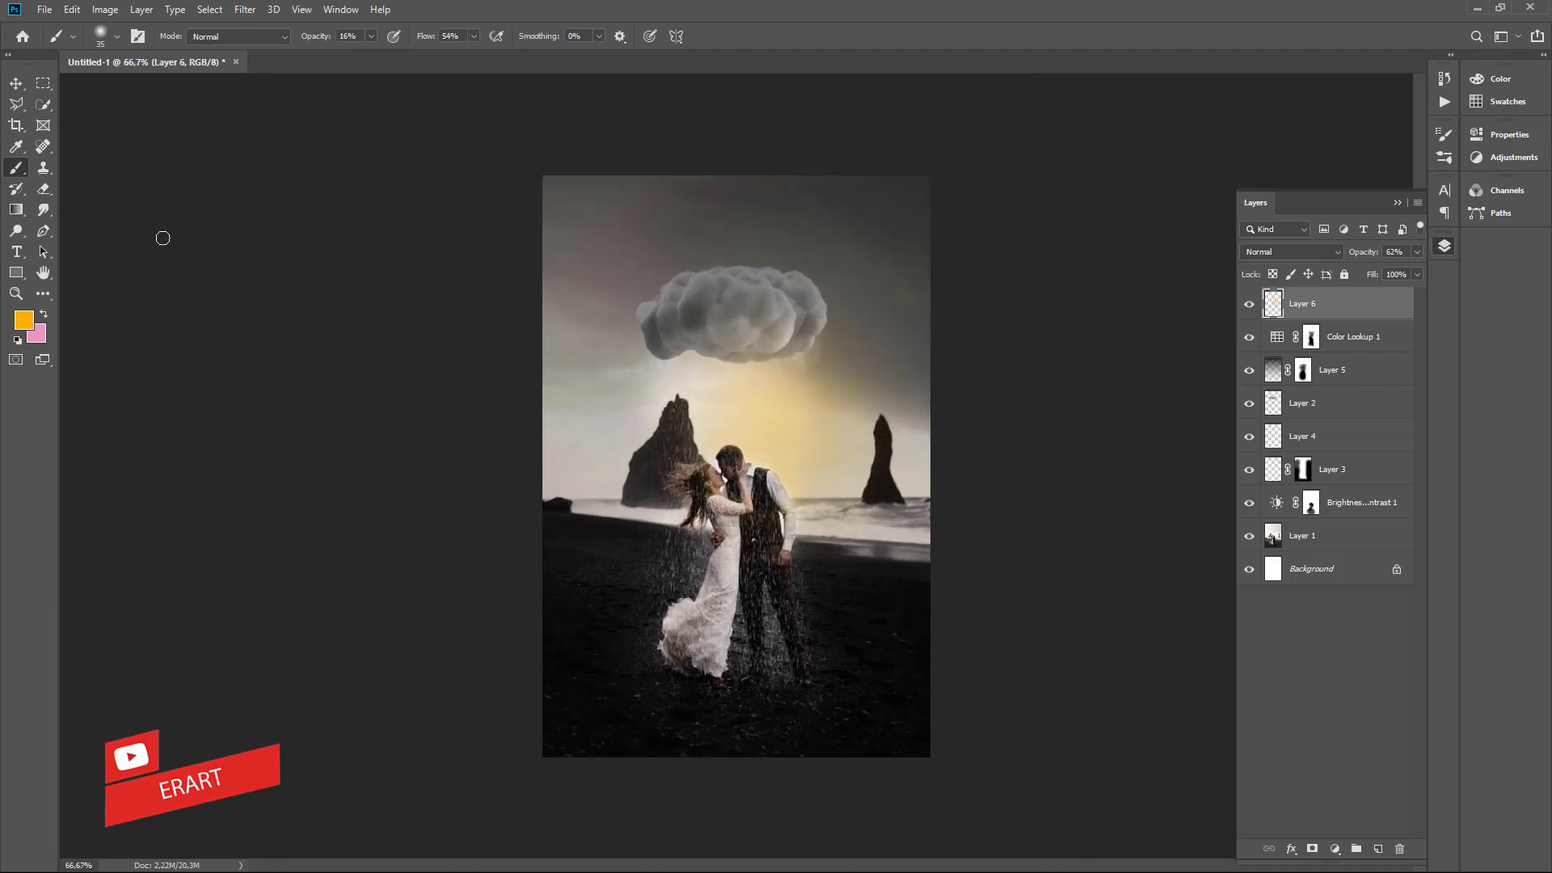
{"action": "left_click", "coordinate": [1310, 338]}
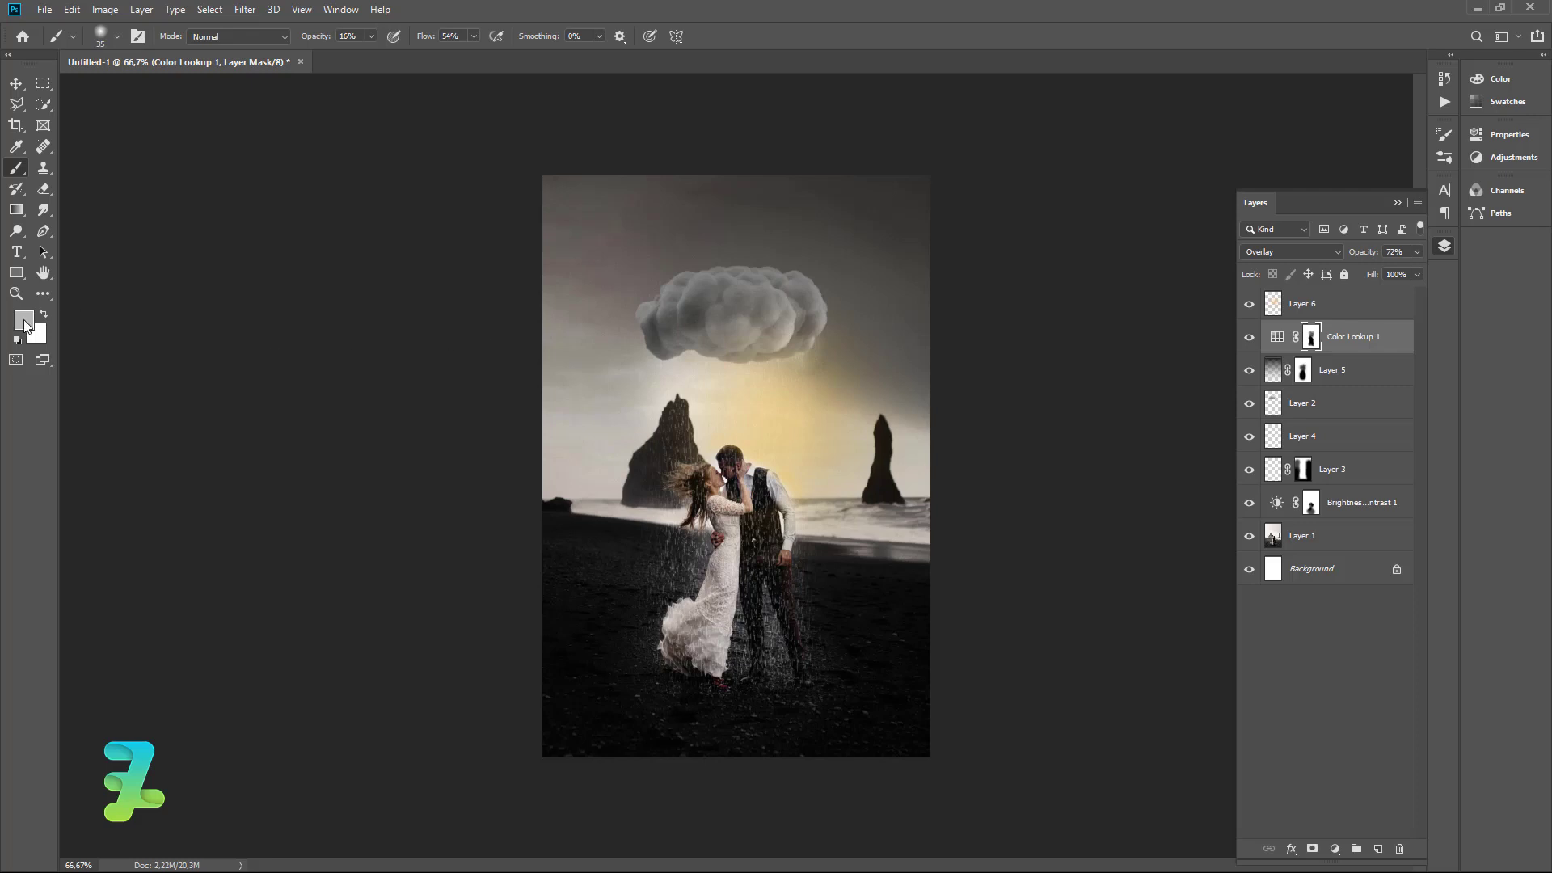
{"action": "left_click", "coordinate": [1301, 336]}
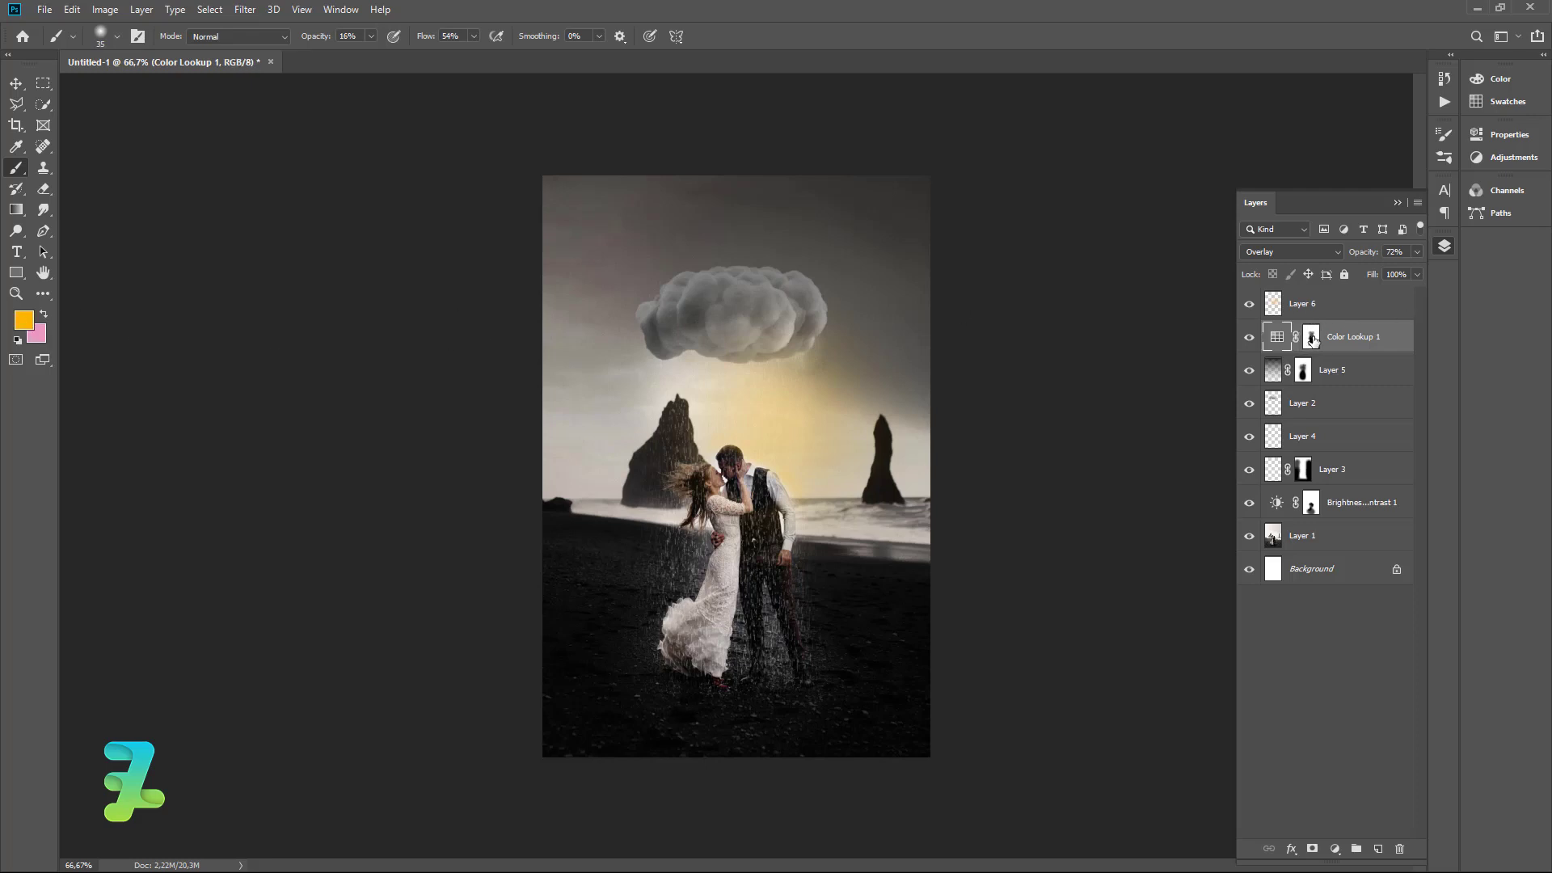
{"action": "left_click", "coordinate": [1311, 337]}
{"action": "left_click", "coordinate": [24, 320]}
{"action": "left_click_drag", "start_coordinate": [1010, 364], "coordinate": [952, 416]}
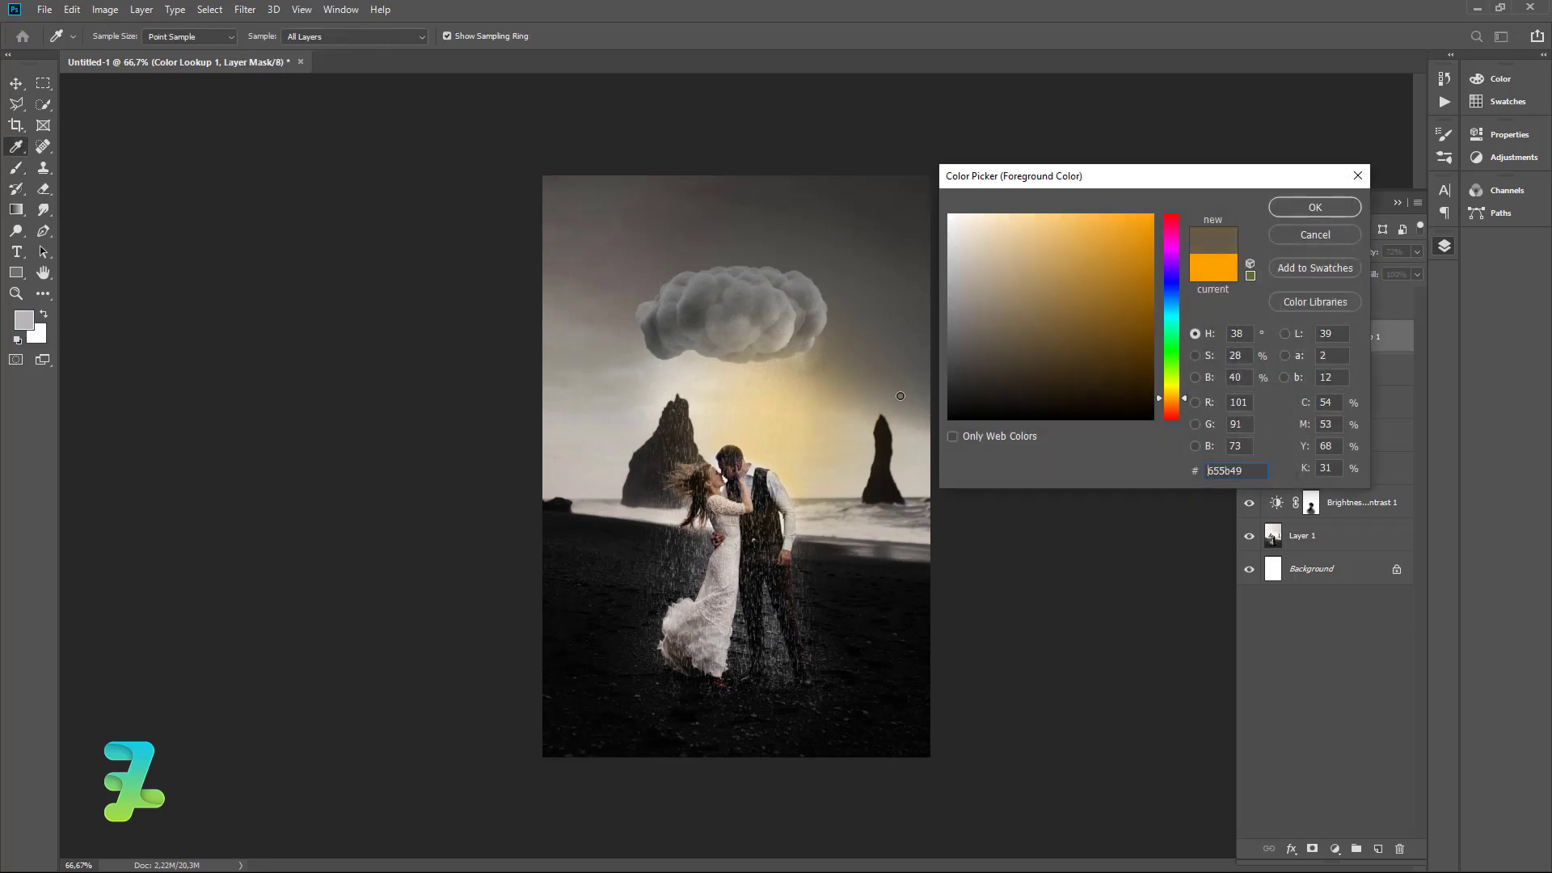
{"action": "left_click", "coordinate": [1311, 209]}
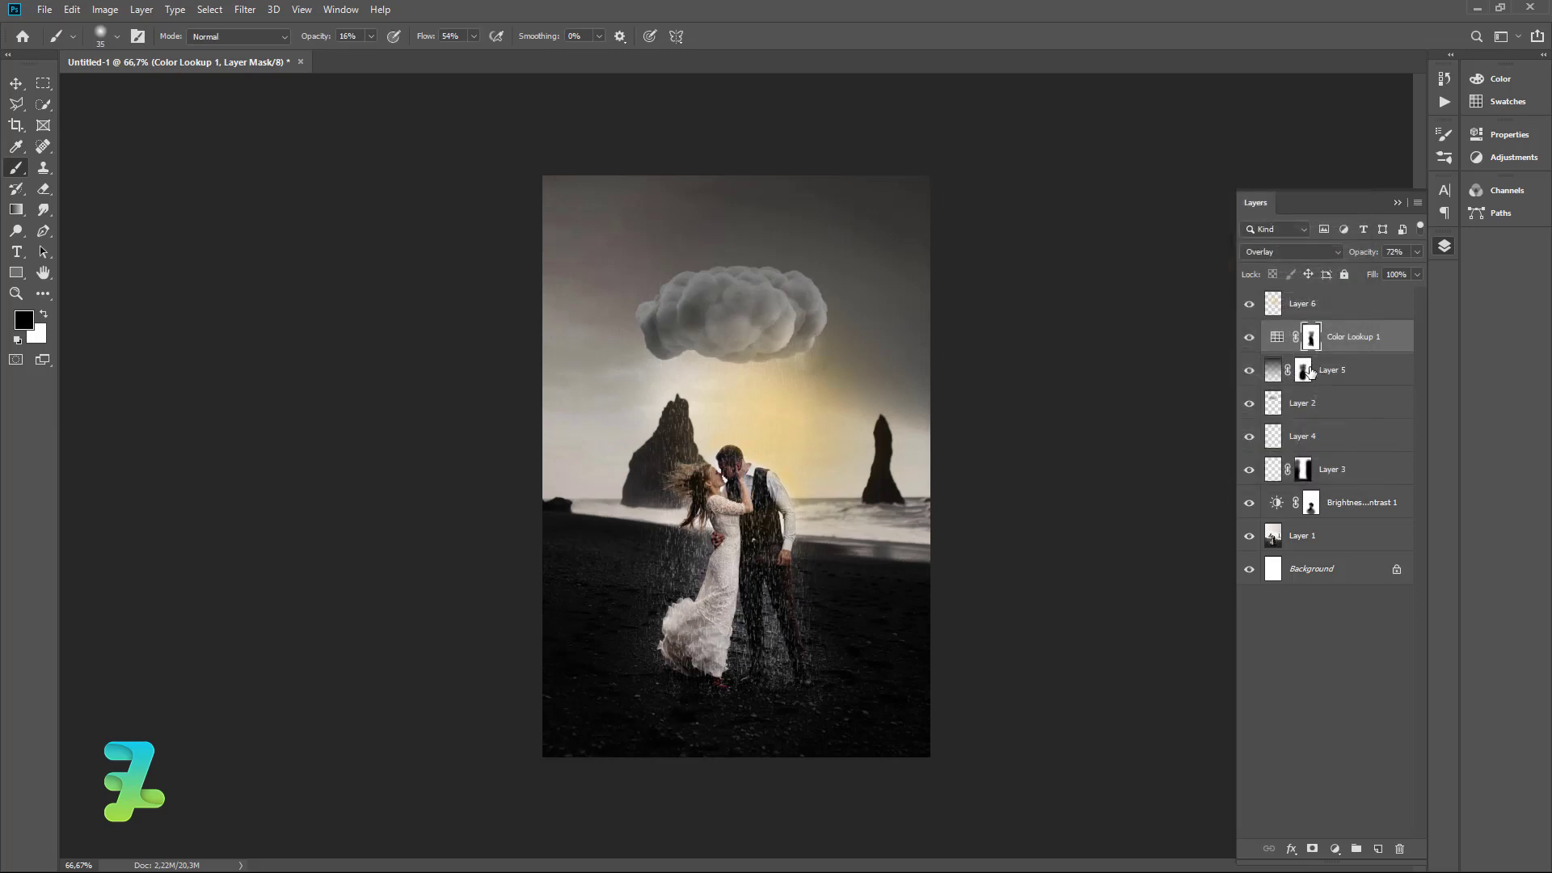
{"action": "left_click", "coordinate": [1303, 371]}
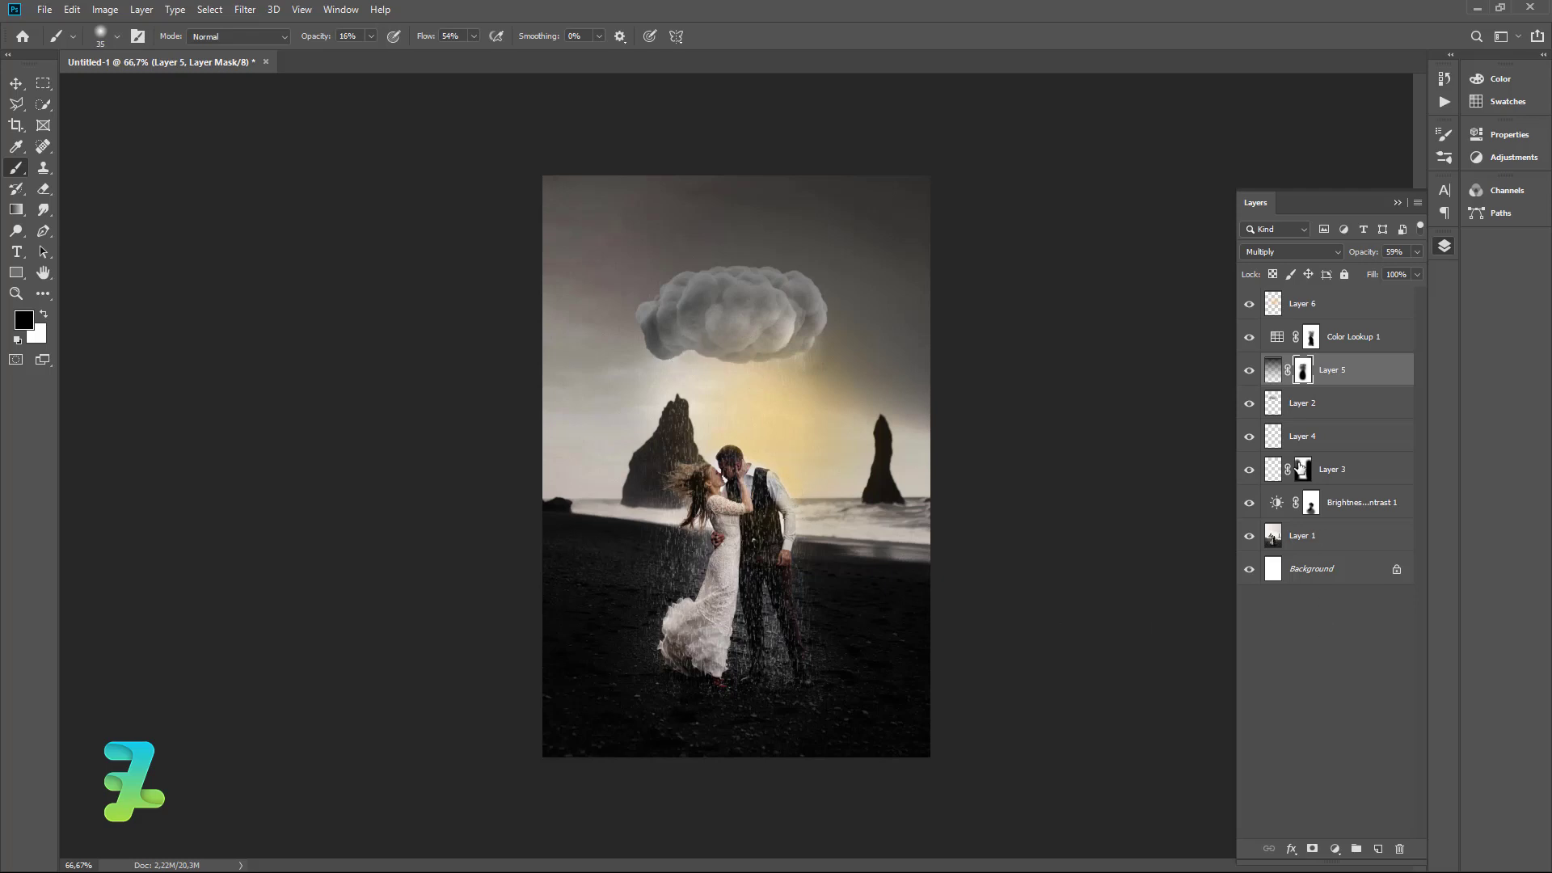
{"action": "left_click", "coordinate": [1275, 408]}
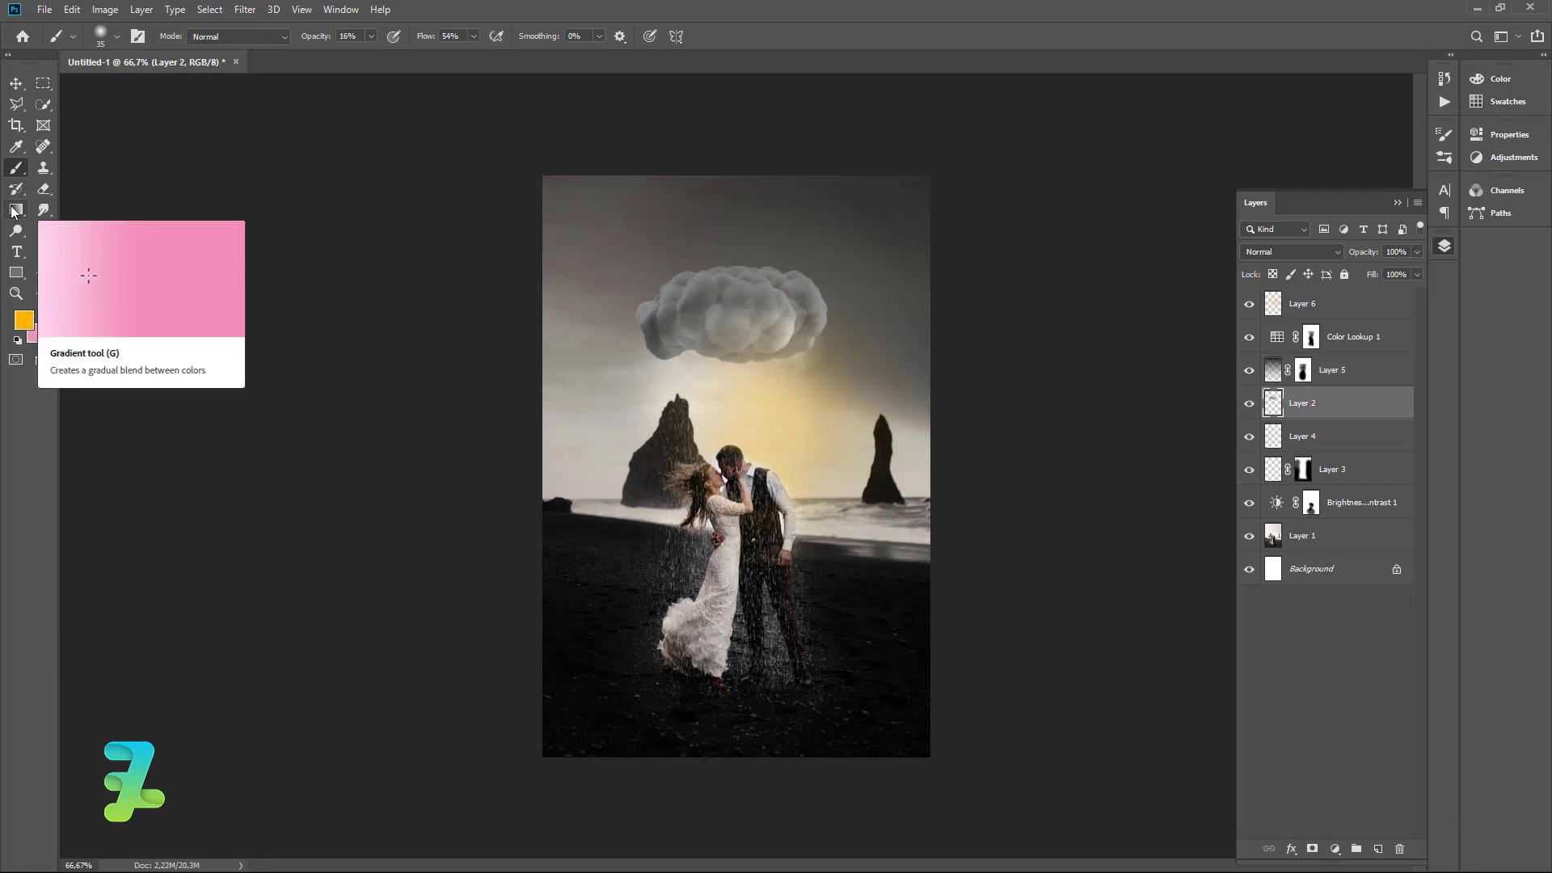
Pick the Dodge tool, then duplicate Layer 1 as Layer 1 copy with Ctrl+J.
{"action": "left_click", "coordinate": [43, 210]}
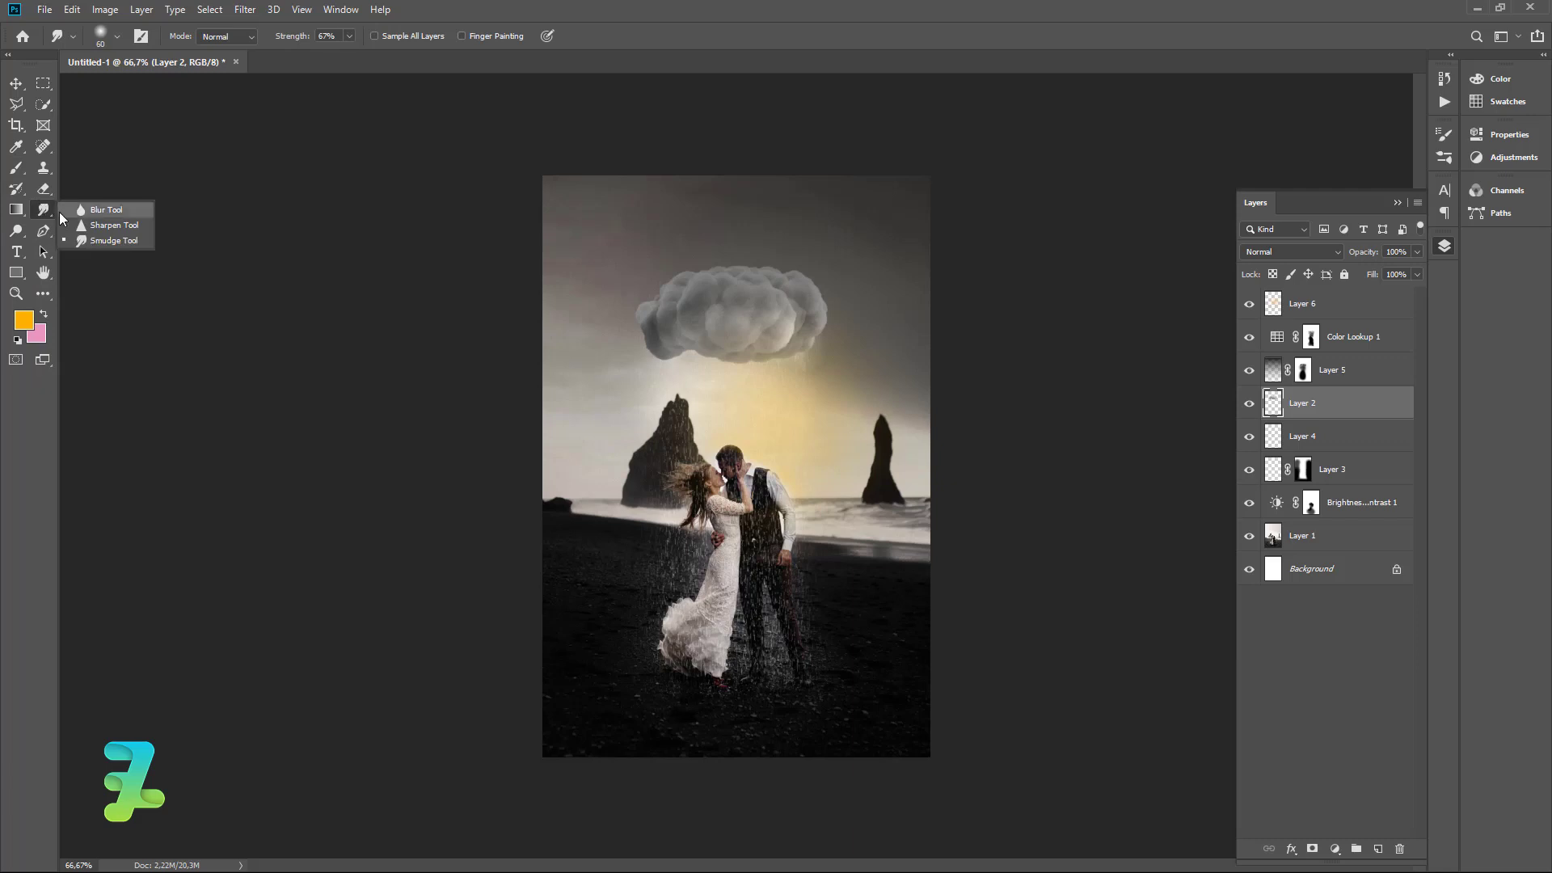
{"action": "left_click", "coordinate": [16, 231]}
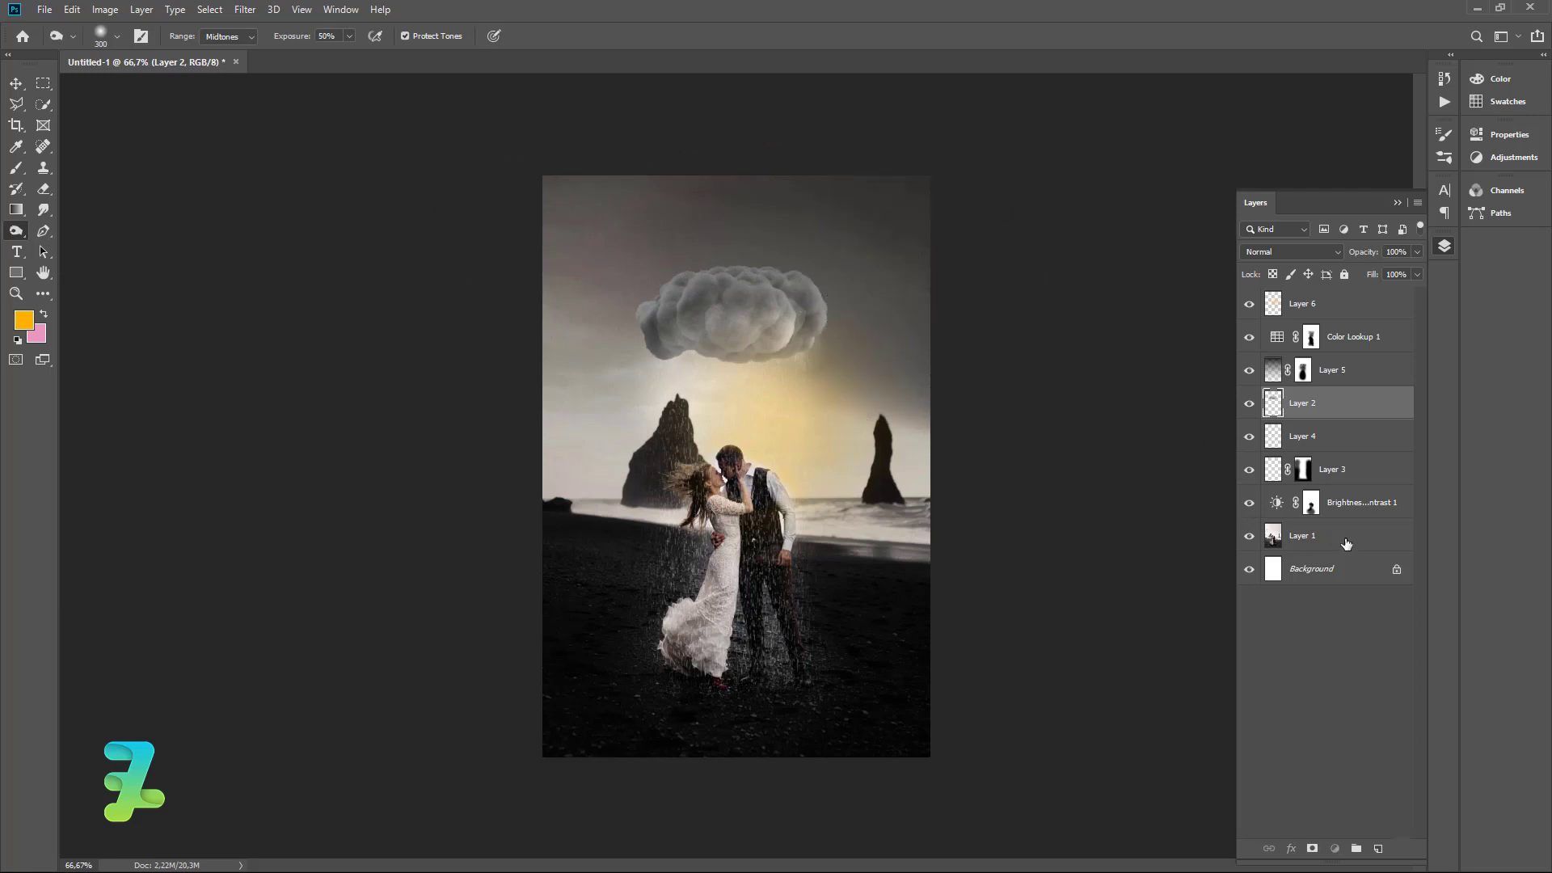
{"action": "left_click", "coordinate": [1329, 541]}
{"action": "key", "text": "ctrl+j"}
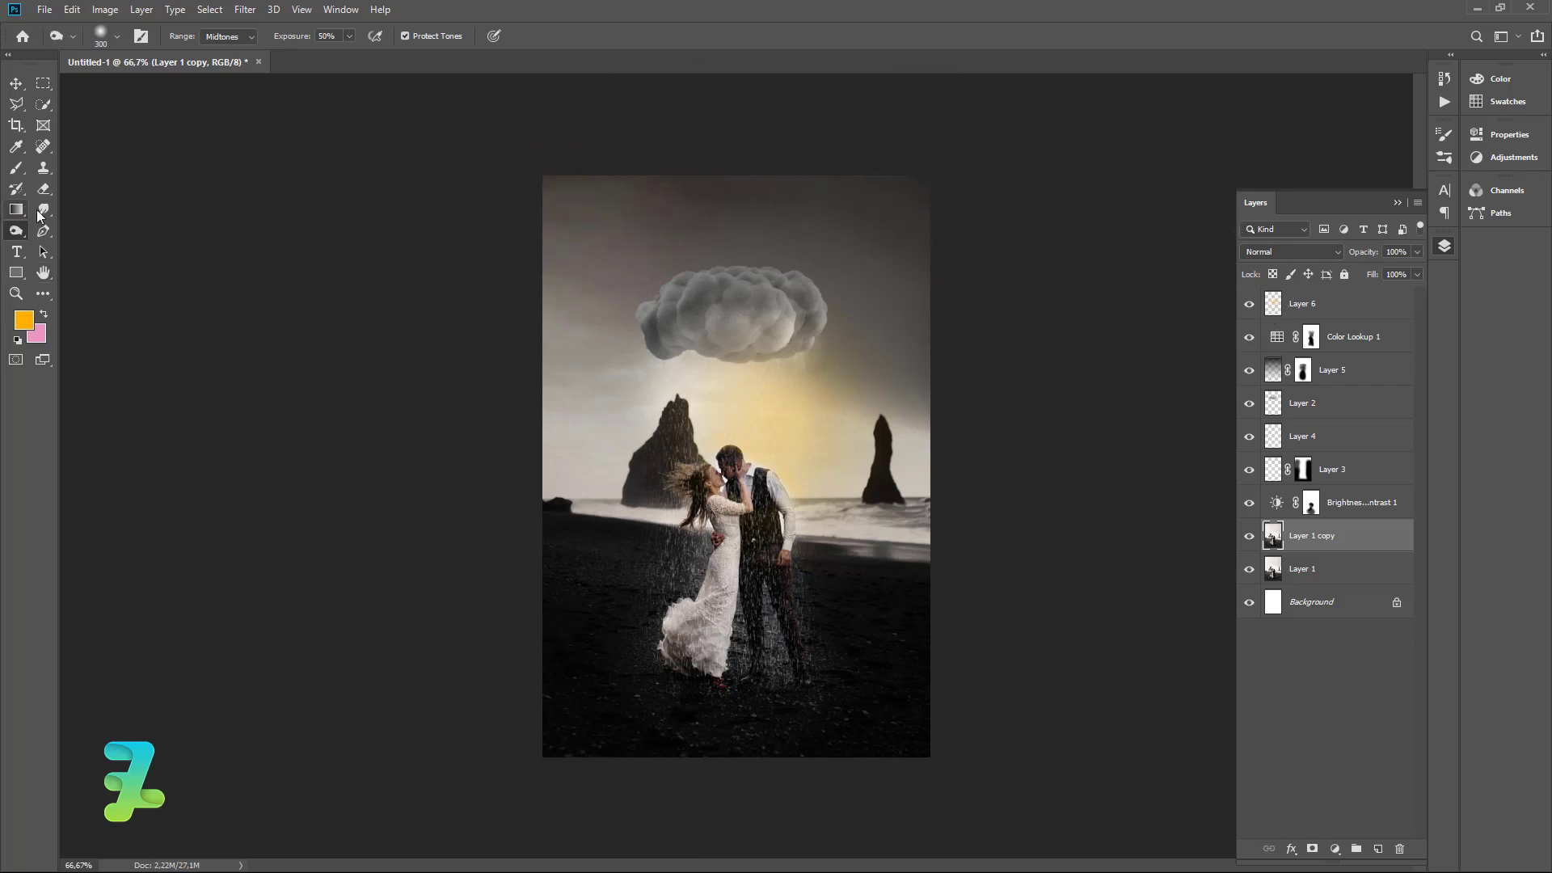
Stamp all visible layers into a new merged top layer, Layer 7.
{"action": "left_click", "coordinate": [12, 79]}
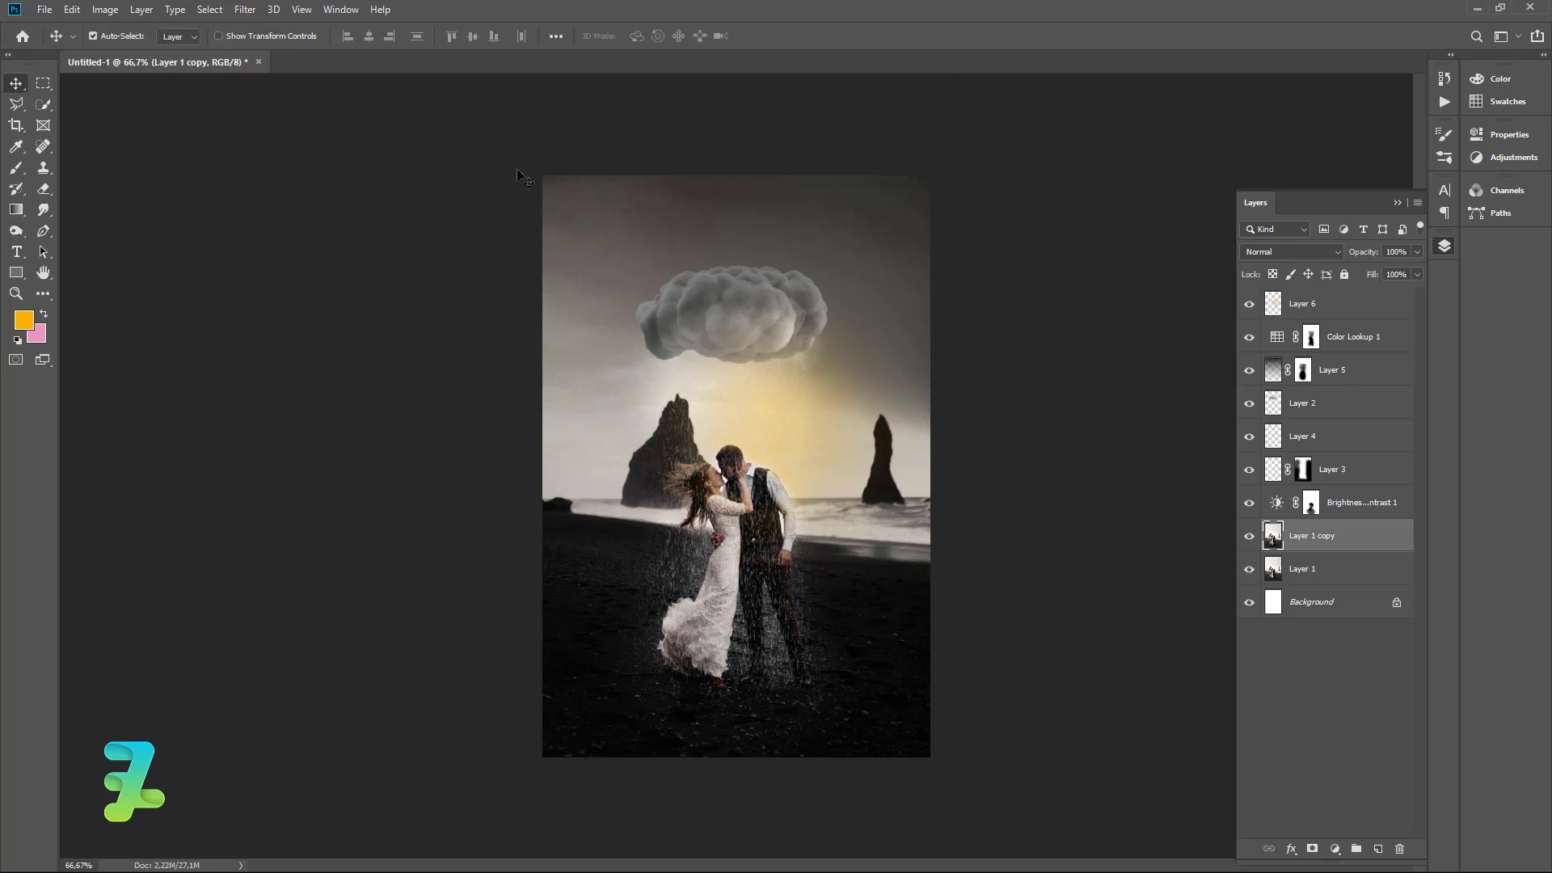
{"action": "left_click", "coordinate": [1389, 304]}
{"action": "key", "text": "ctrl+shift+alt+e"}
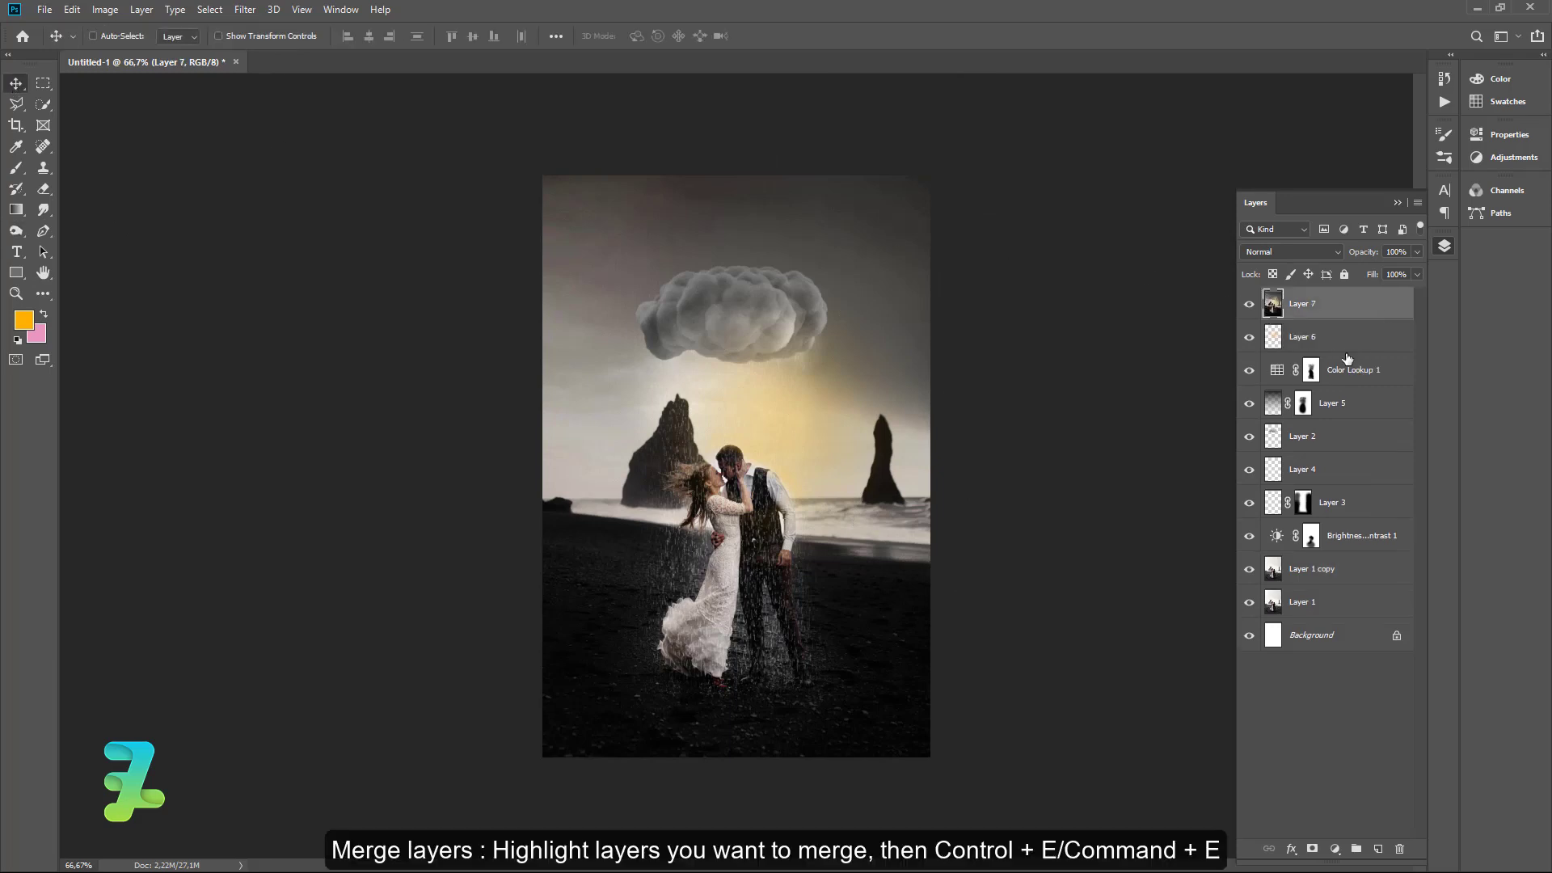
In Camera Raw on Layer 7, set Temperature -16 and Contrast -17, resetting exposure and adjusting highlights.
{"action": "left_click", "coordinate": [243, 10]}
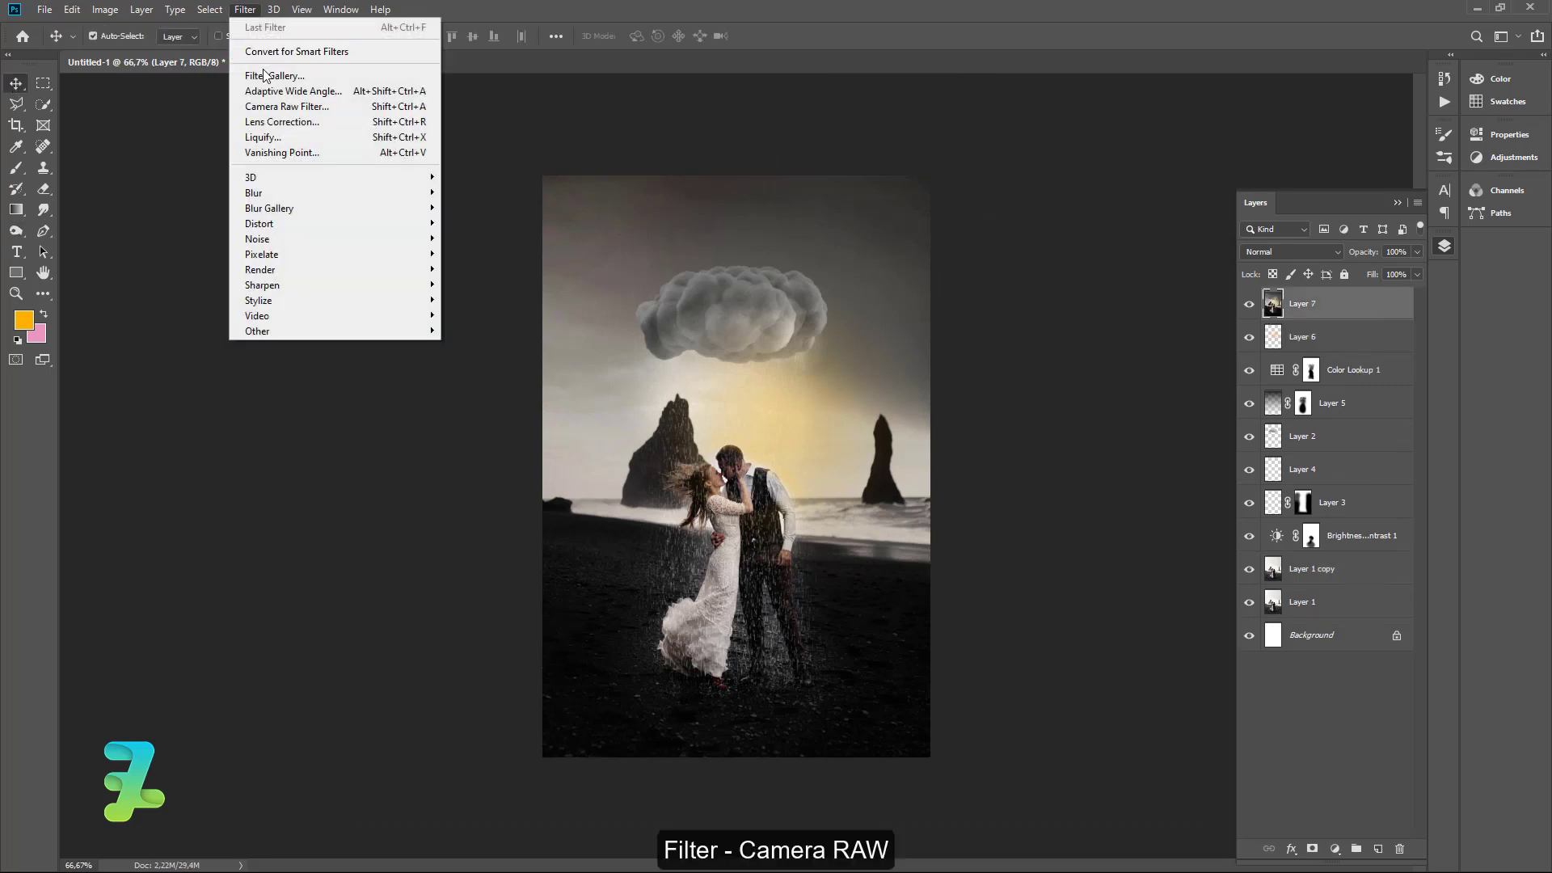
{"action": "left_click", "coordinate": [287, 106]}
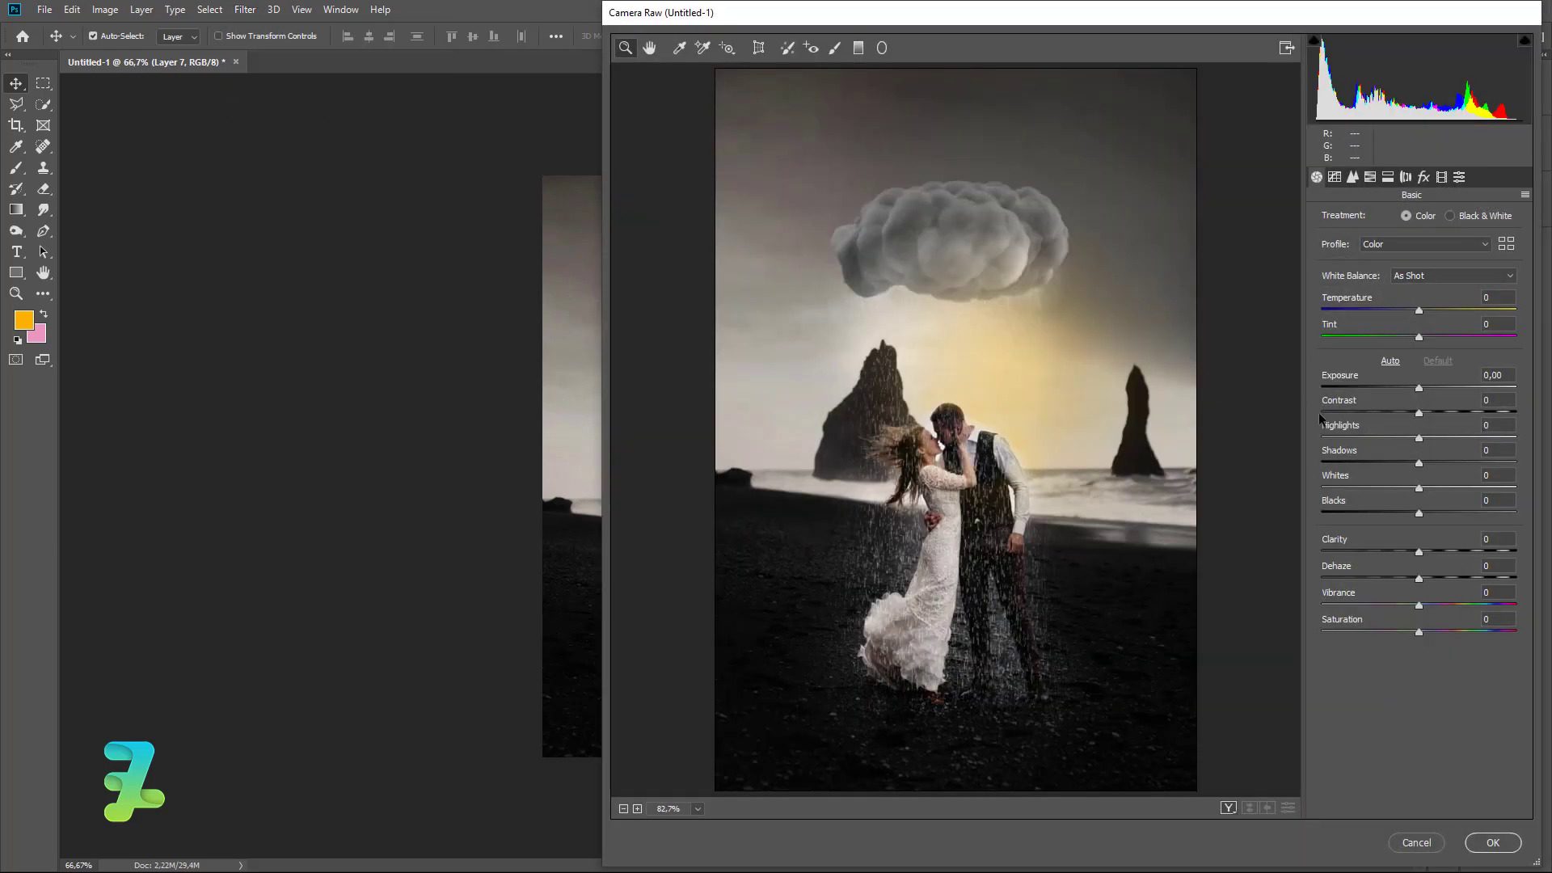
{"action": "left_click_drag", "start_coordinate": [1418, 398], "coordinate": [1402, 398]}
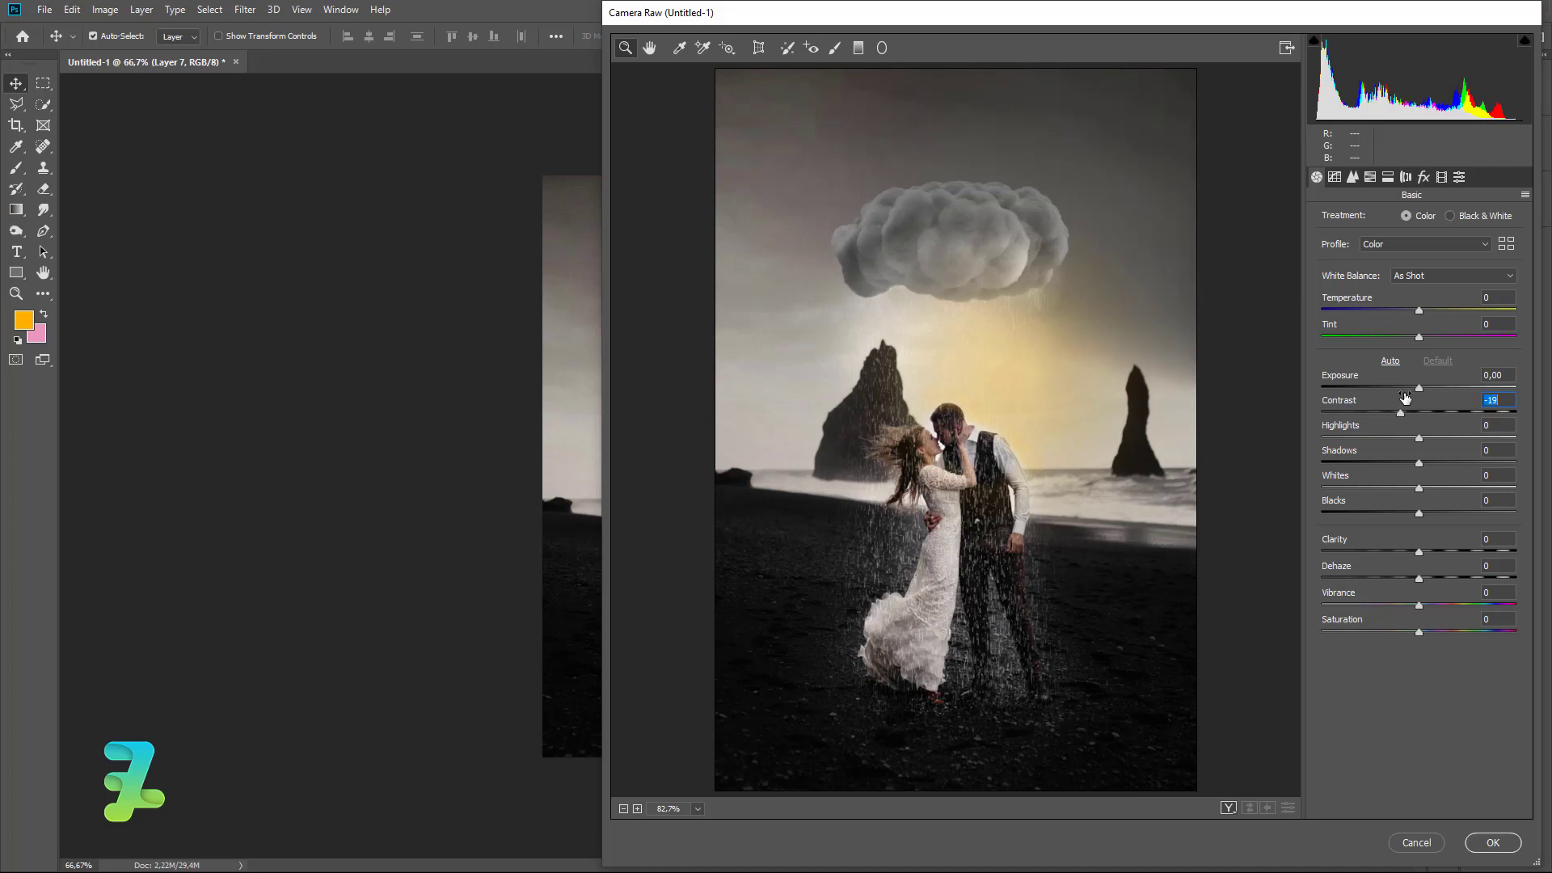
{"action": "left_click_drag", "start_coordinate": [1420, 315], "coordinate": [1403, 311]}
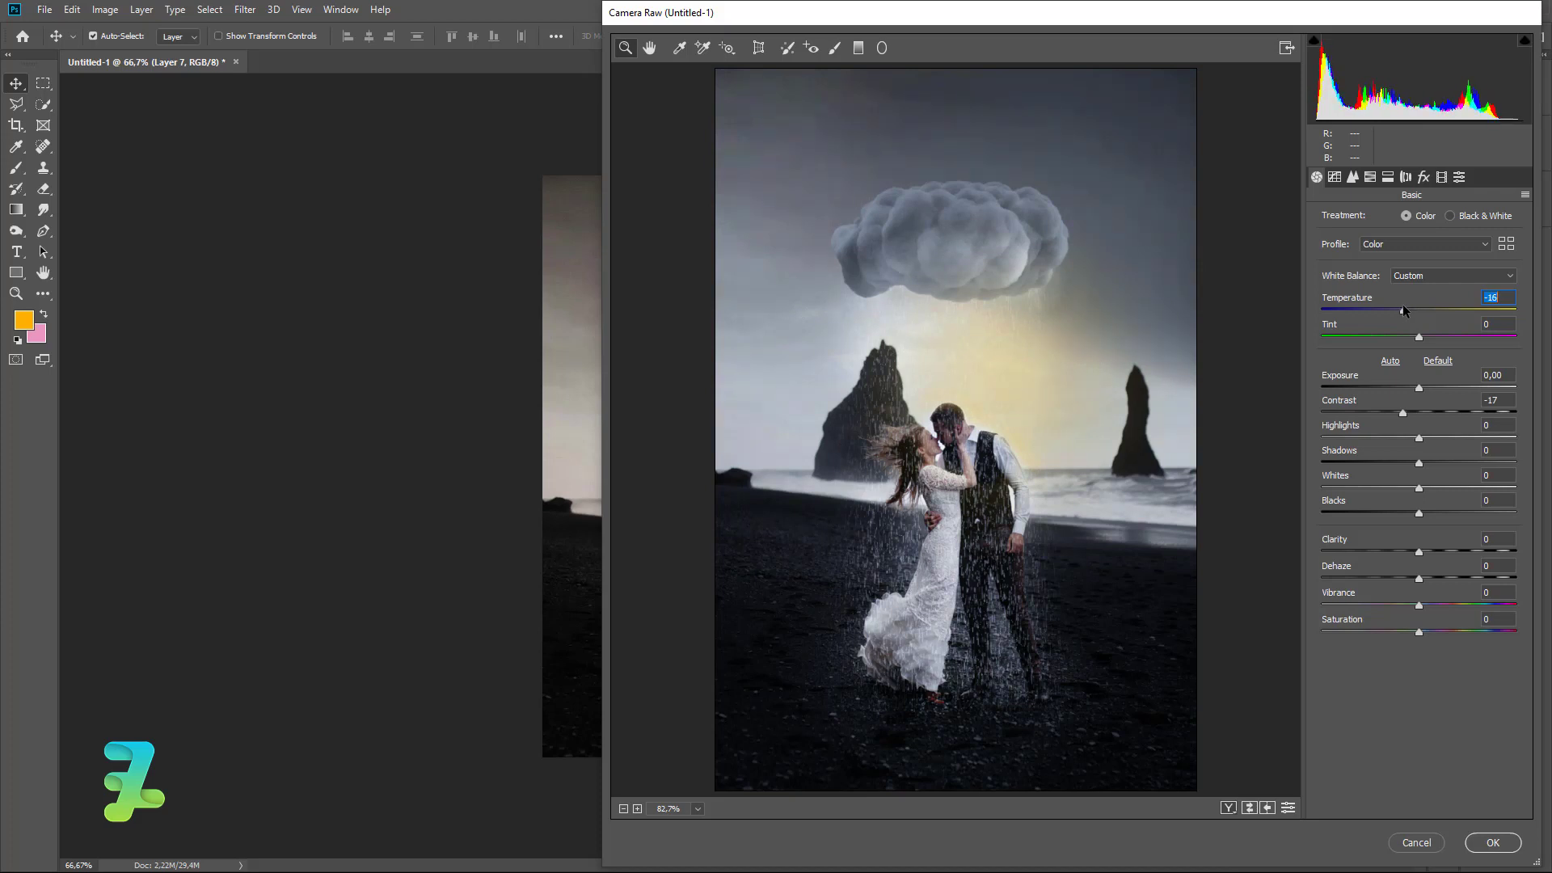
{"action": "left_click_drag", "start_coordinate": [1419, 388], "coordinate": [1422, 387]}
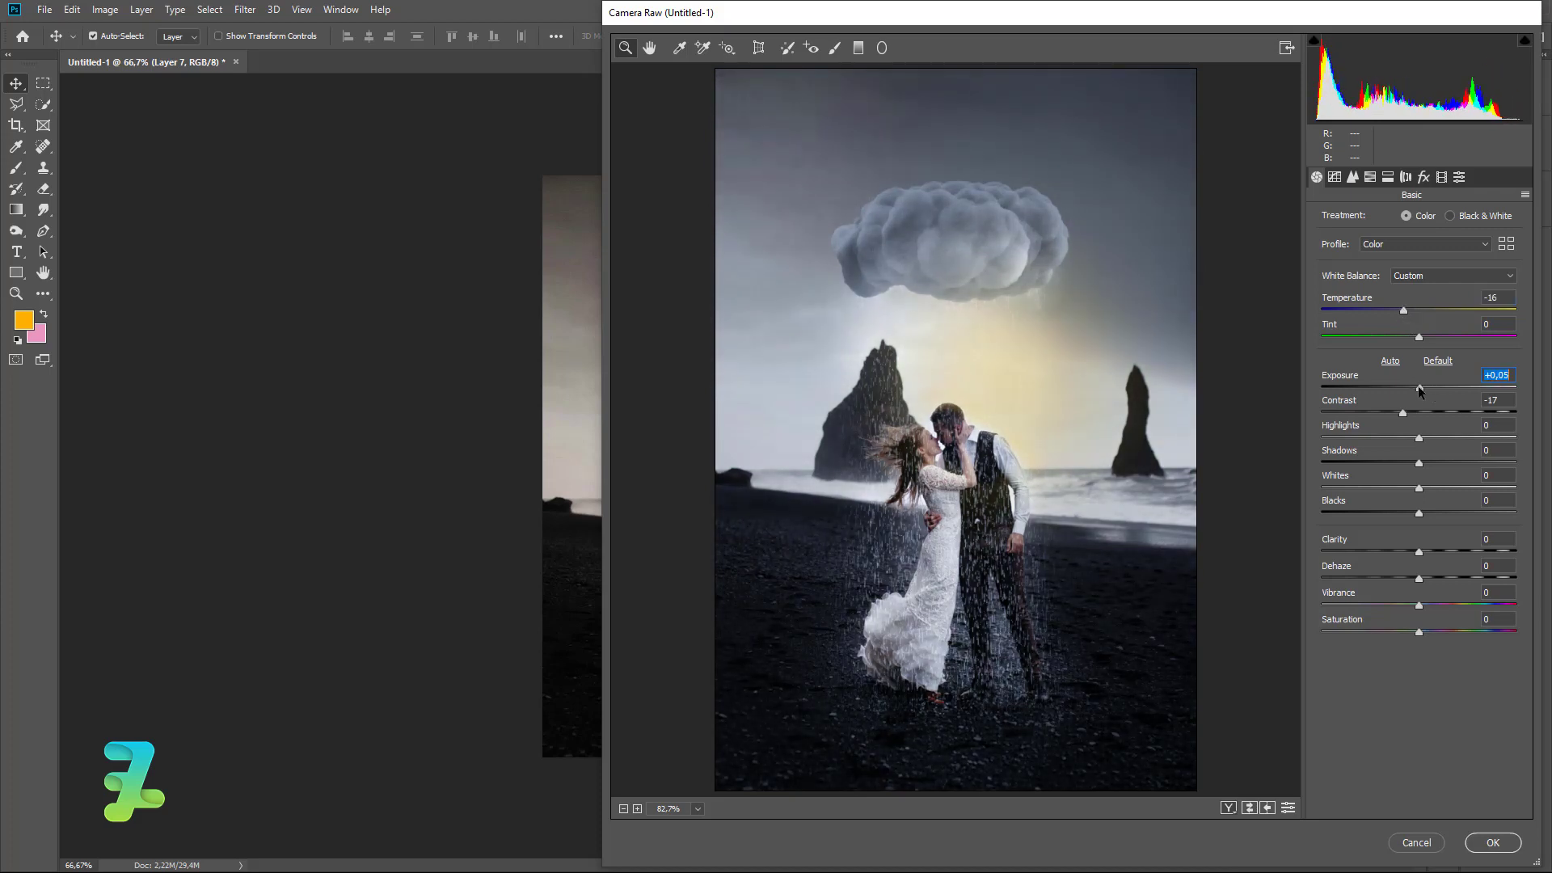
{"action": "double_click", "coordinate": [1421, 385]}
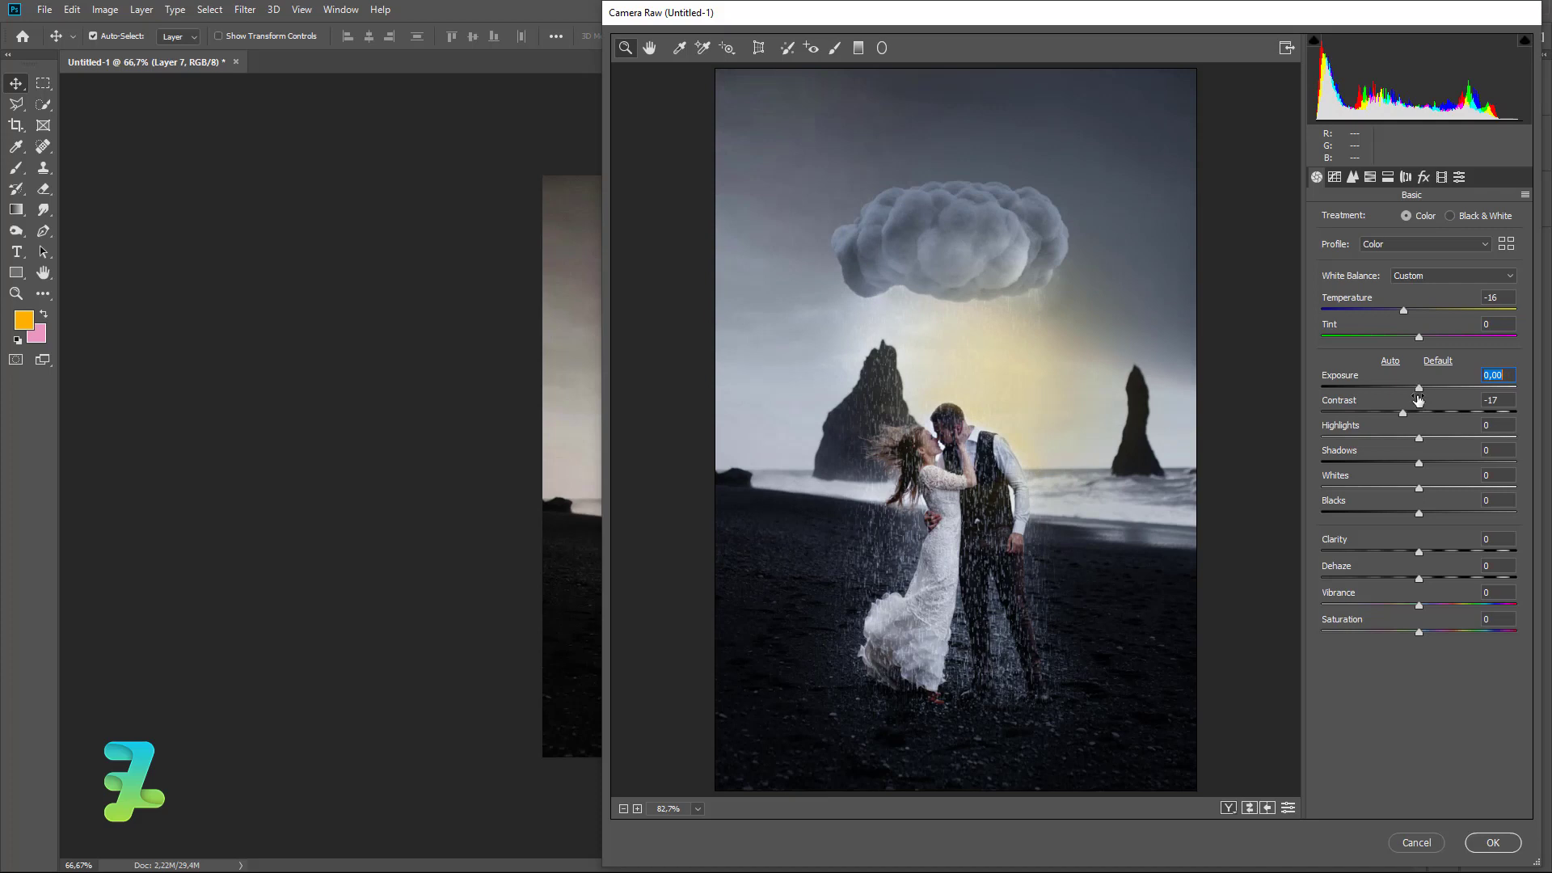
{"action": "left_click", "coordinate": [1421, 438]}
{"action": "mouse_move", "coordinate": [1421, 438]}
{"action": "left_mouse_down"}
{"action": "mouse_move", "coordinate": [1468, 439]}
{"action": "mouse_move", "coordinate": [1377, 430]}
{"action": "mouse_move", "coordinate": [1467, 457]}
{"action": "mouse_move", "coordinate": [1371, 455]}
{"action": "mouse_move", "coordinate": [1387, 455]}
{"action": "mouse_move", "coordinate": [1345, 486]}
{"action": "mouse_move", "coordinate": [1390, 477]}
{"action": "mouse_move", "coordinate": [1447, 513]}
{"action": "mouse_move", "coordinate": [1407, 511]}
{"action": "mouse_move", "coordinate": [1447, 508]}
{"action": "mouse_move", "coordinate": [1418, 509]}
{"action": "mouse_move", "coordinate": [1432, 508]}
{"action": "mouse_move", "coordinate": [1438, 549]}
{"action": "mouse_move", "coordinate": [1423, 548]}
{"action": "left_mouse_up"}
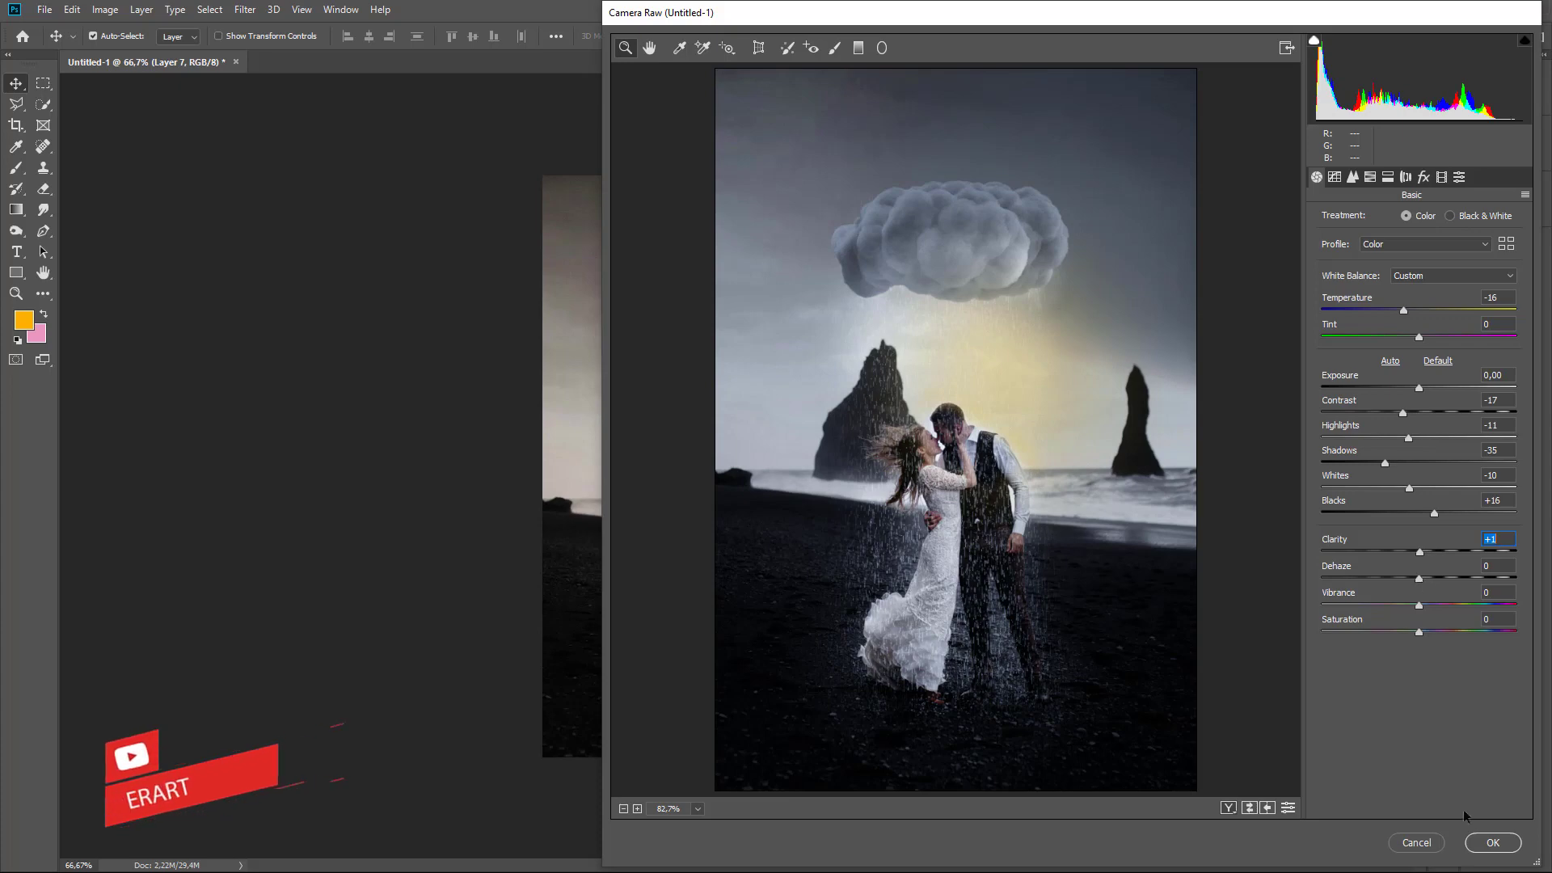
Apply the grade, add a mask to Layer 7, and paint black over the dress and cloud.
{"action": "left_click", "coordinate": [1492, 842]}
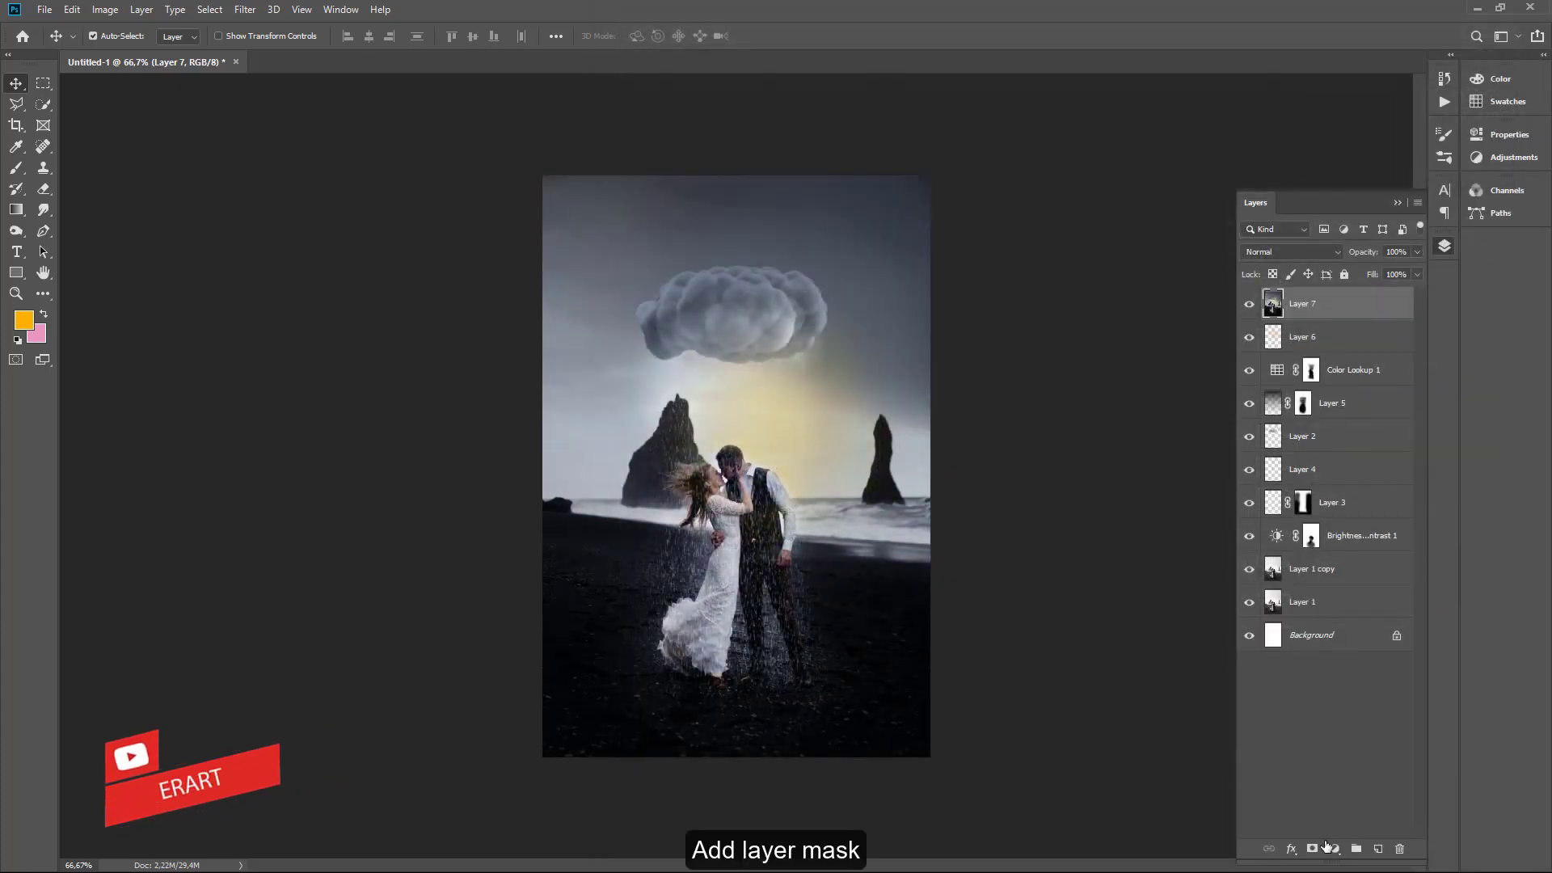
{"action": "left_click", "coordinate": [1312, 850]}
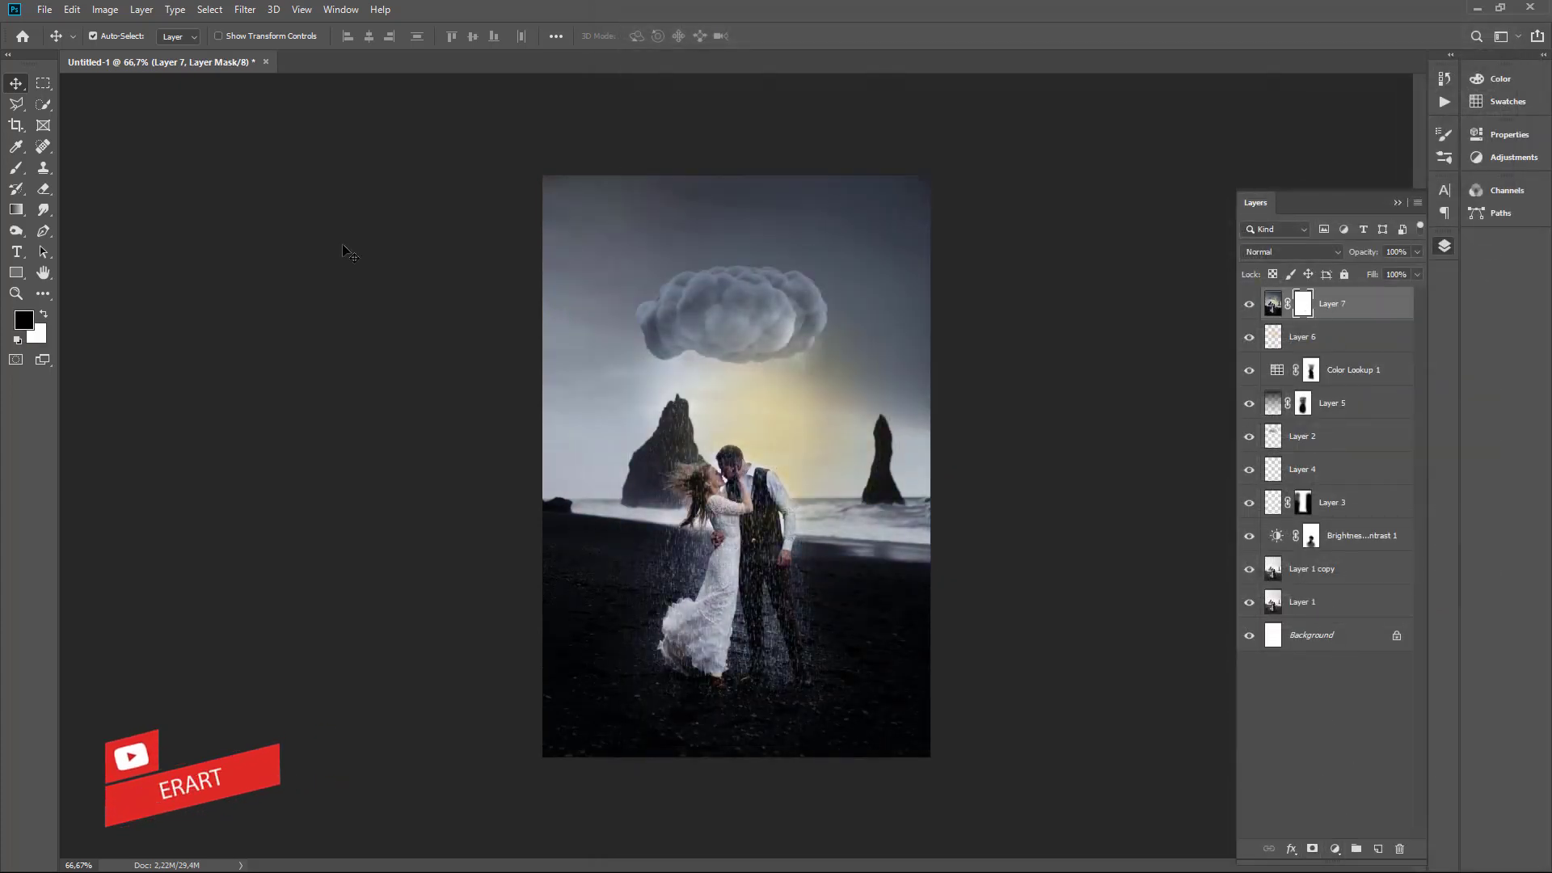
{"action": "left_click", "coordinate": [15, 166]}
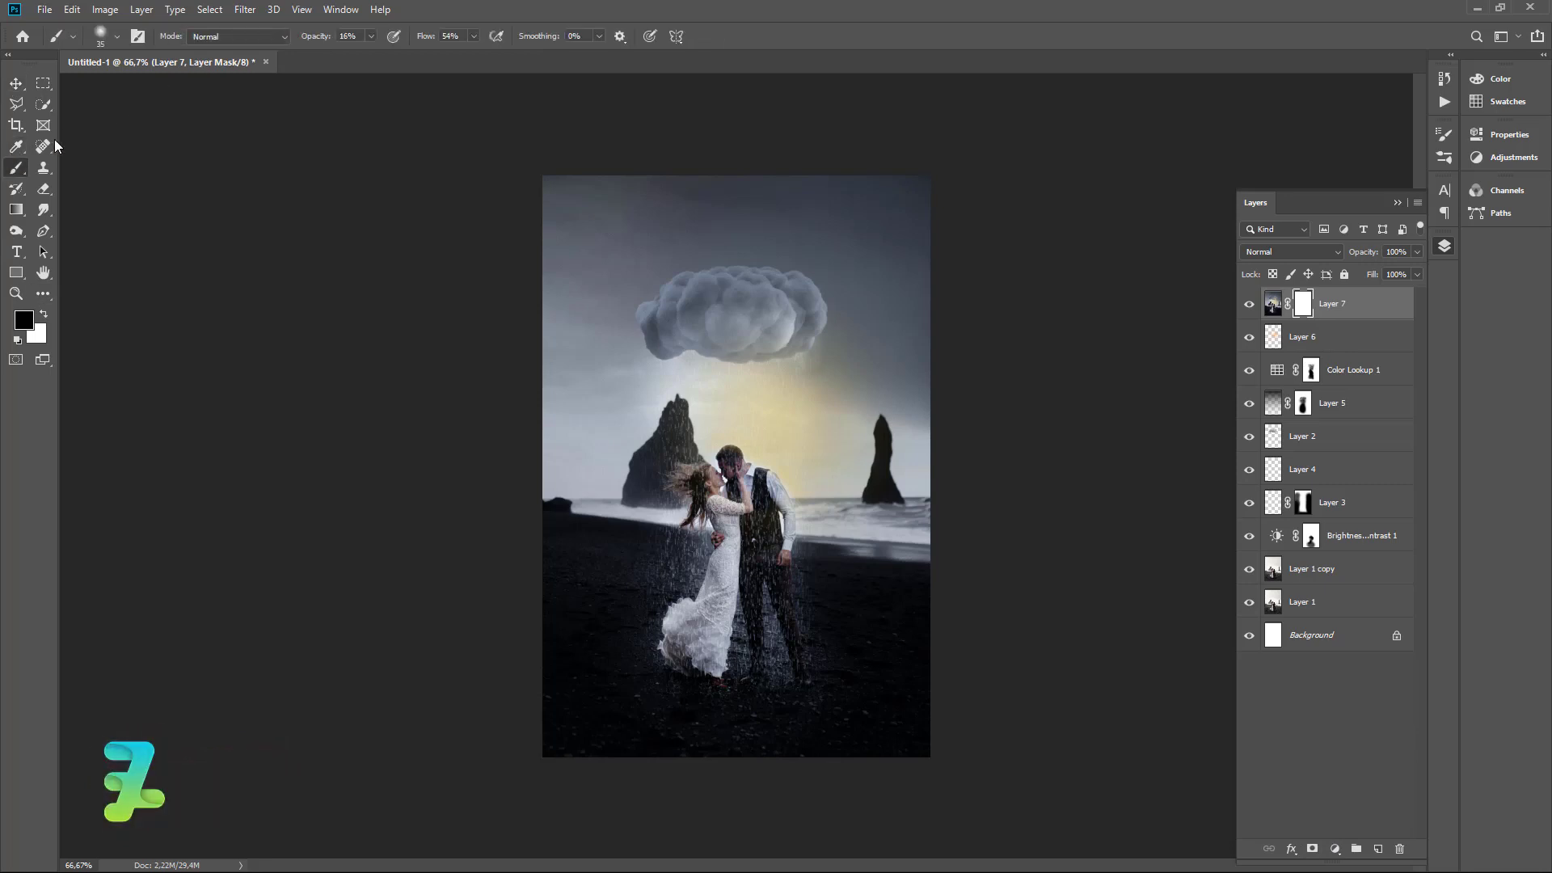
{"action": "left_click", "coordinate": [372, 36]}
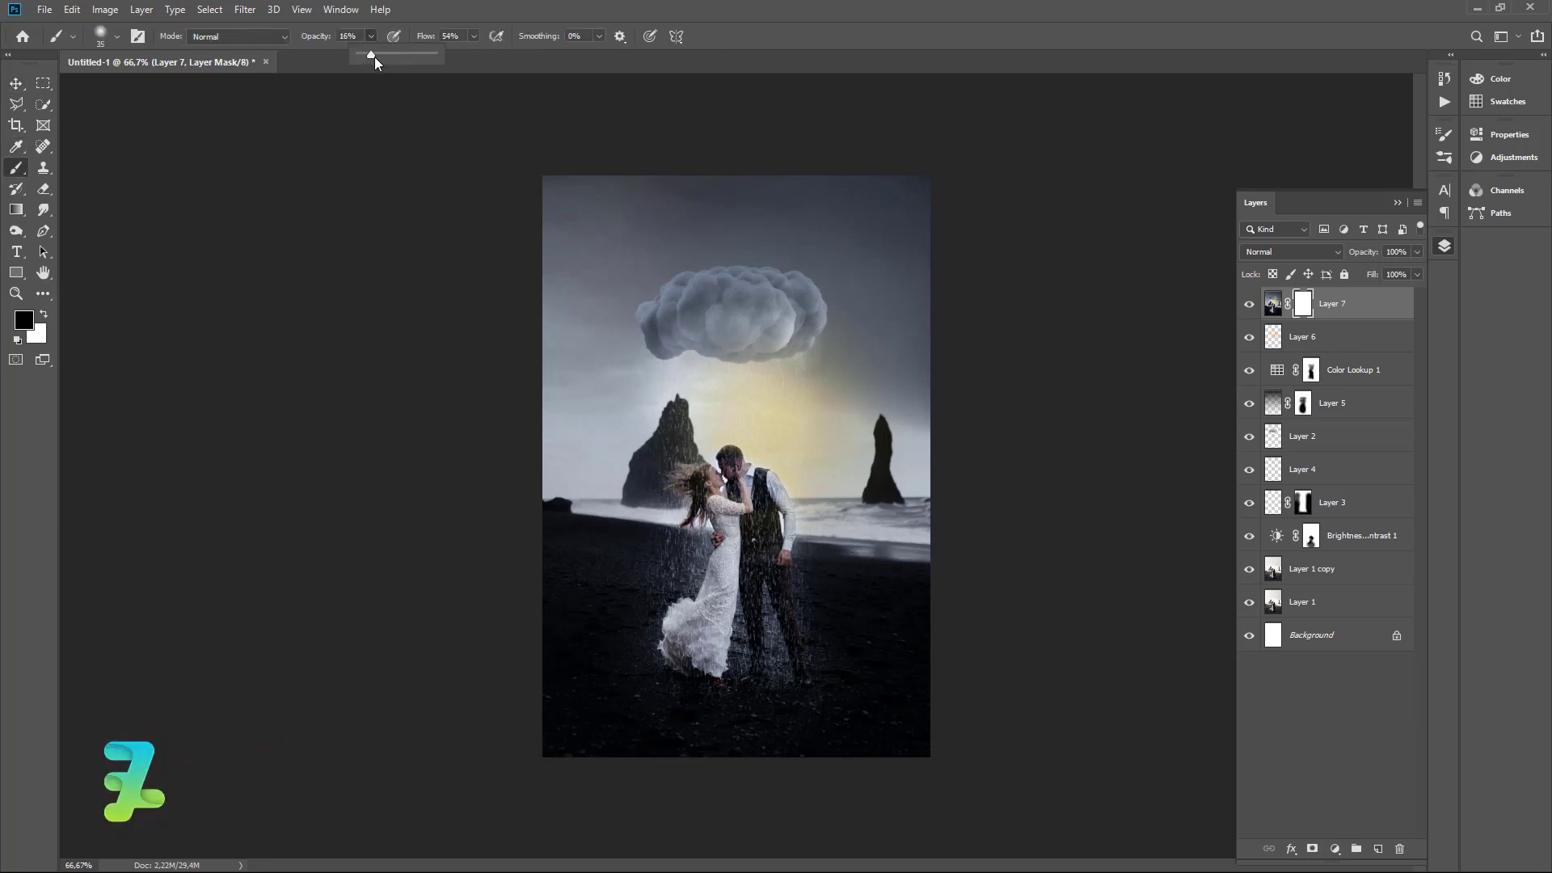
{"action": "left_click_drag", "start_coordinate": [375, 62], "coordinate": [404, 62]}
{"action": "key", "text": "Return"}
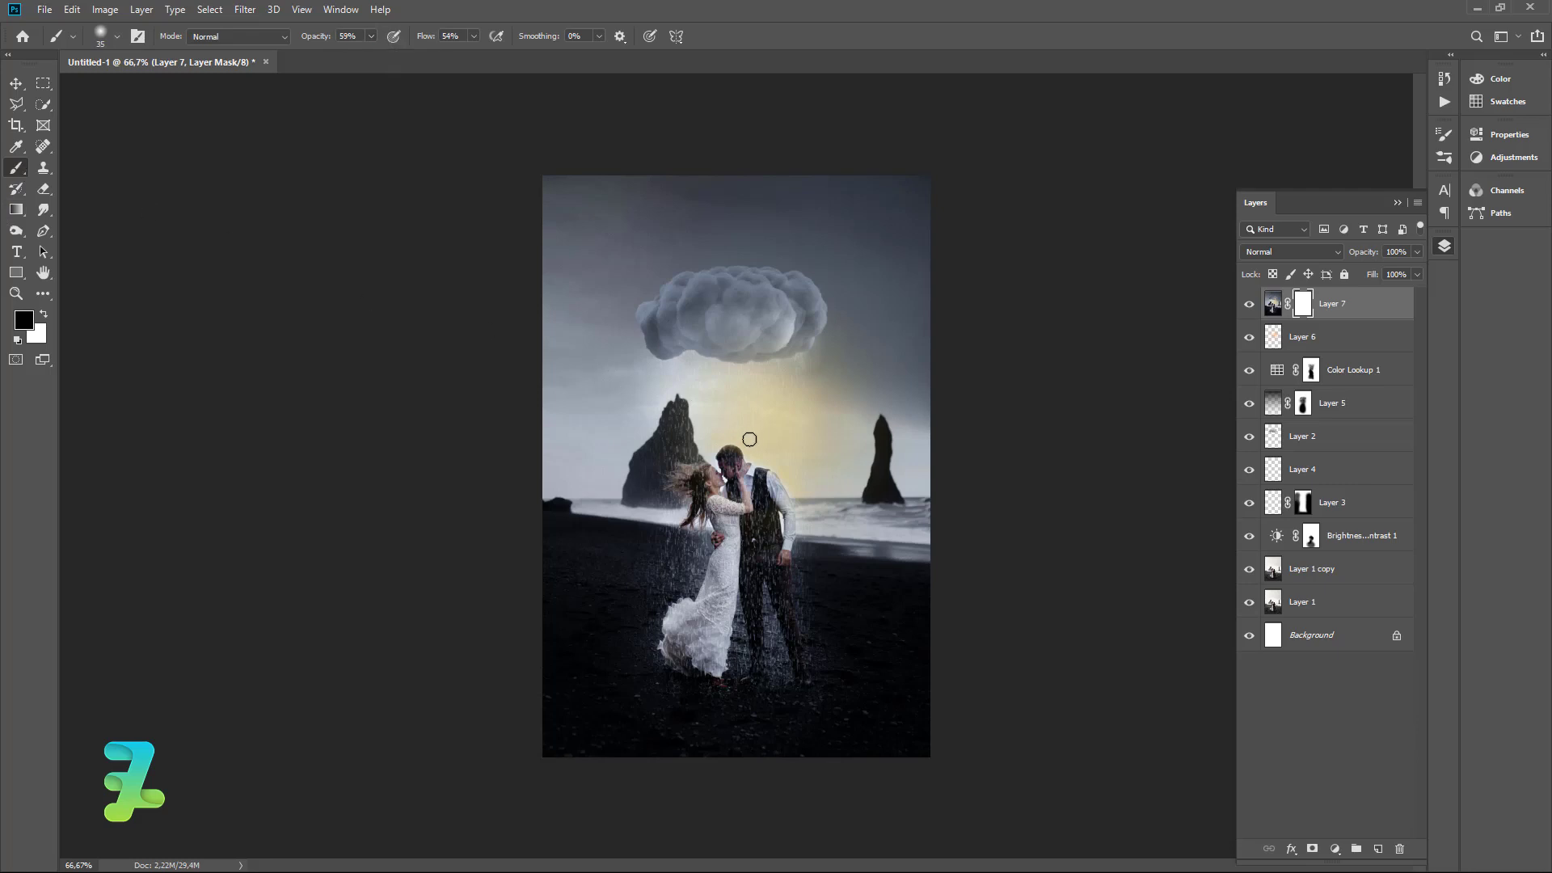
{"action": "key", "text": "bracketright"}
{"action": "key", "text": "bracketright"}
{"action": "key", "text": "bracketright"}
{"action": "mouse_move", "coordinate": [716, 616]}
{"action": "left_mouse_down"}
{"action": "mouse_move", "coordinate": [747, 580]}
{"action": "mouse_move", "coordinate": [734, 618]}
{"action": "left_mouse_up"}
{"action": "mouse_move", "coordinate": [710, 329]}
{"action": "left_mouse_down"}
{"action": "mouse_move", "coordinate": [762, 322]}
{"action": "mouse_move", "coordinate": [769, 337]}
{"action": "mouse_move", "coordinate": [710, 336]}
{"action": "mouse_move", "coordinate": [744, 322]}
{"action": "left_mouse_up"}
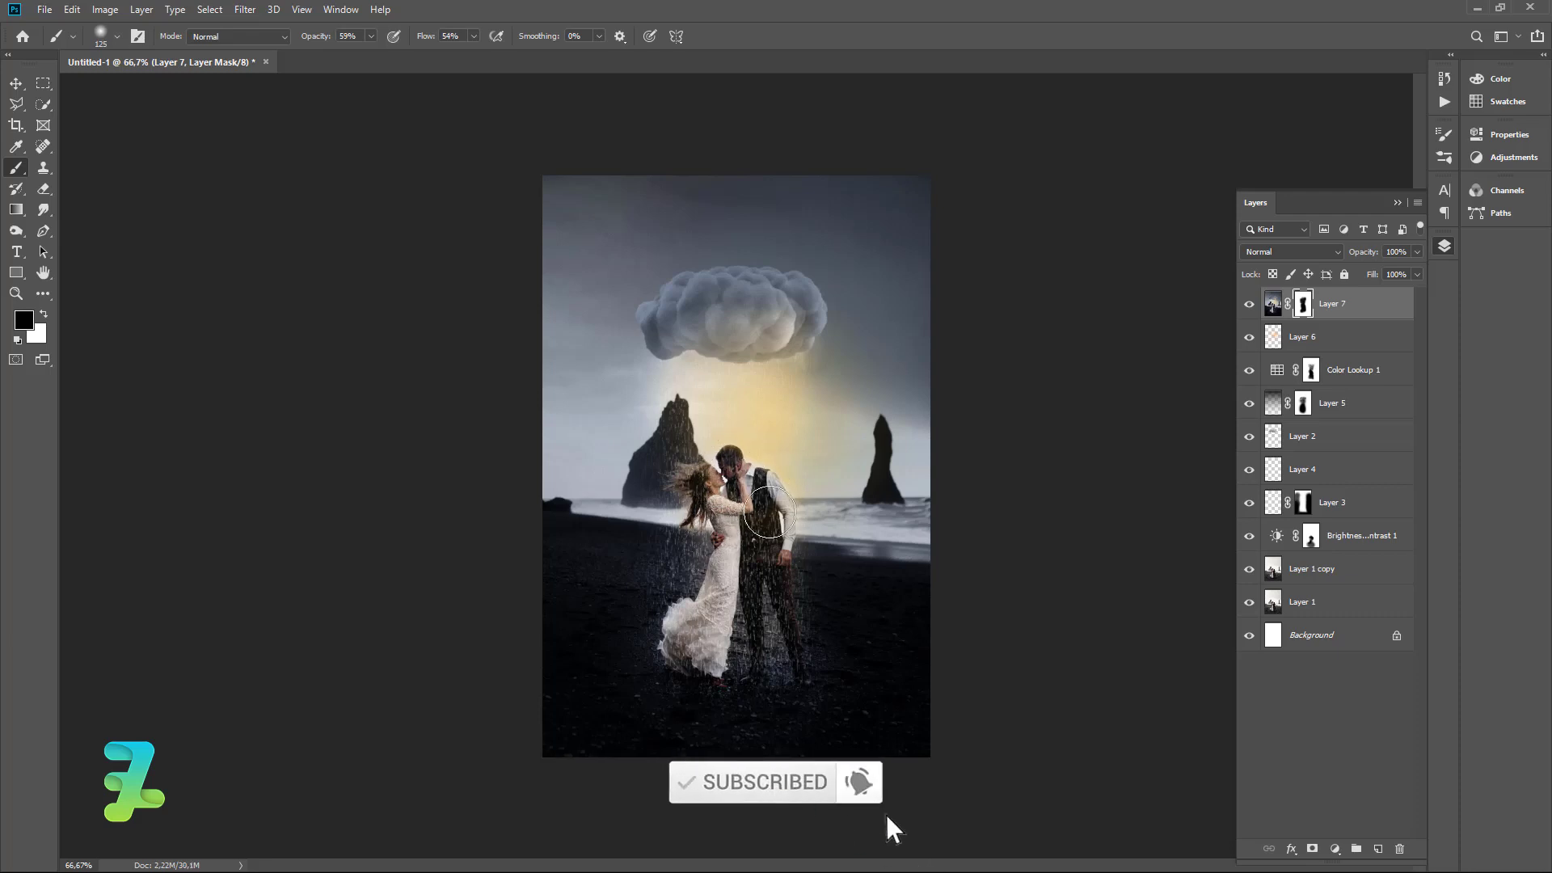
Switch to white with a 100% opacity brush at size 100.
{"action": "left_click", "coordinate": [44, 313]}
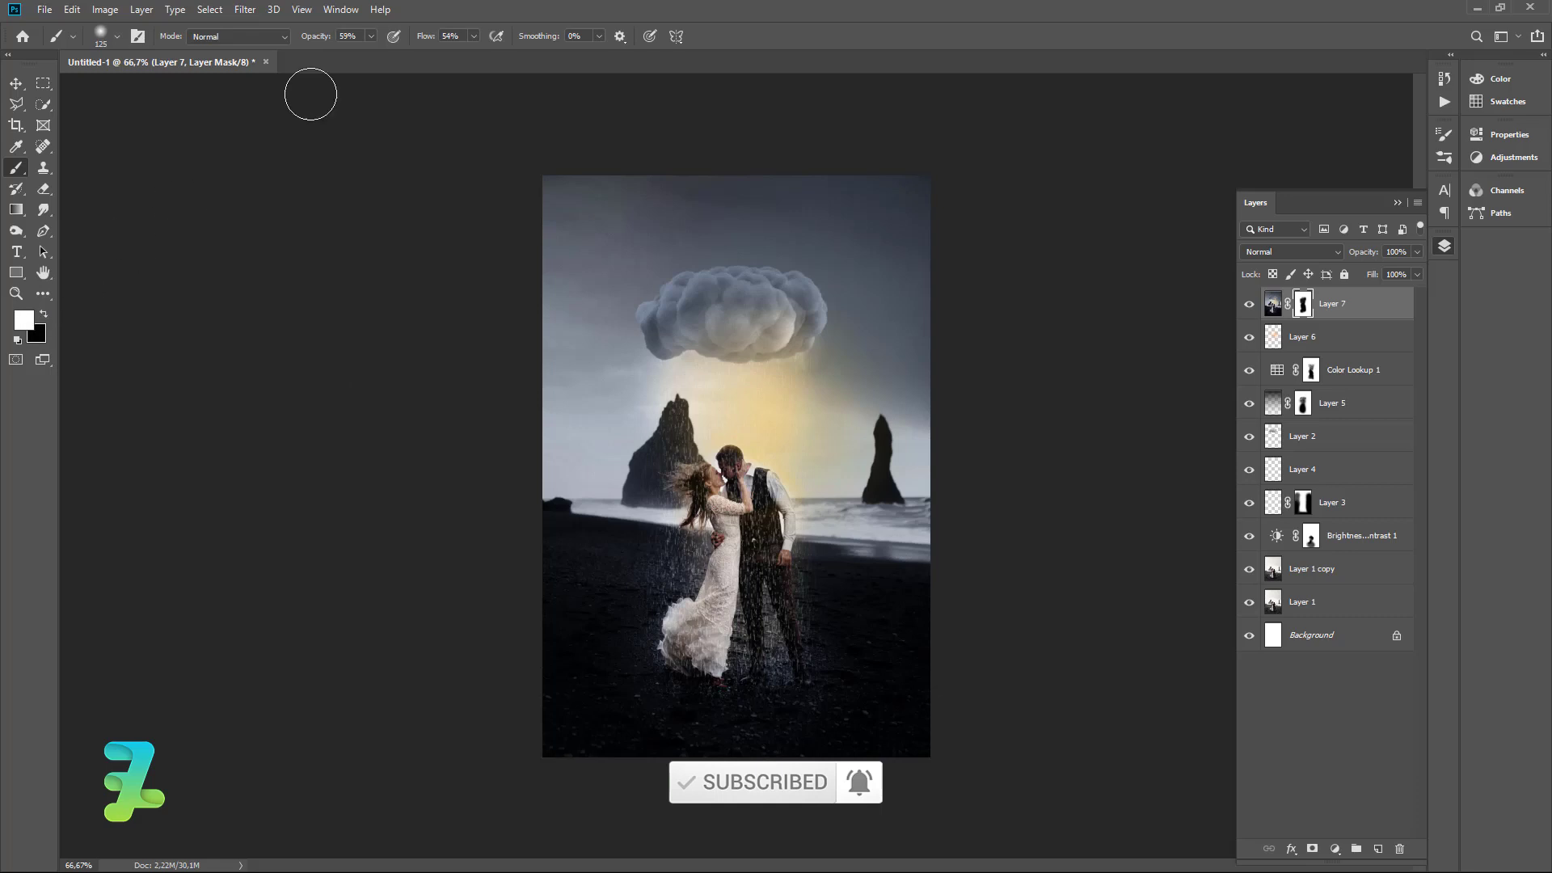
{"action": "left_click", "coordinate": [372, 36]}
{"action": "left_click_drag", "start_coordinate": [370, 54], "coordinate": [402, 54]}
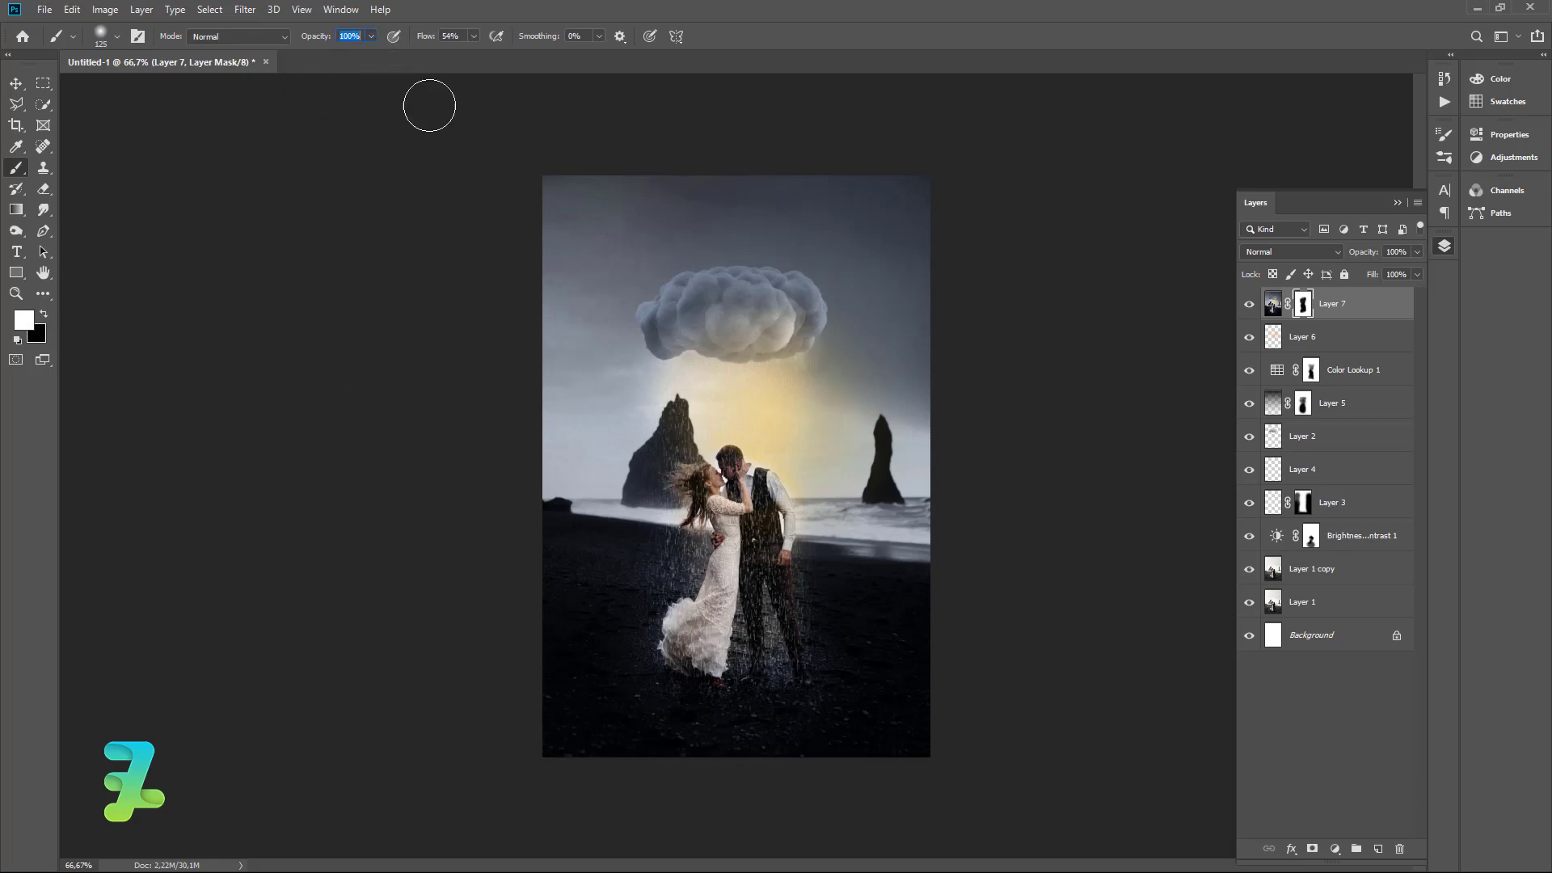
{"action": "key", "text": "Return"}
{"action": "left_click", "coordinate": [371, 37]}
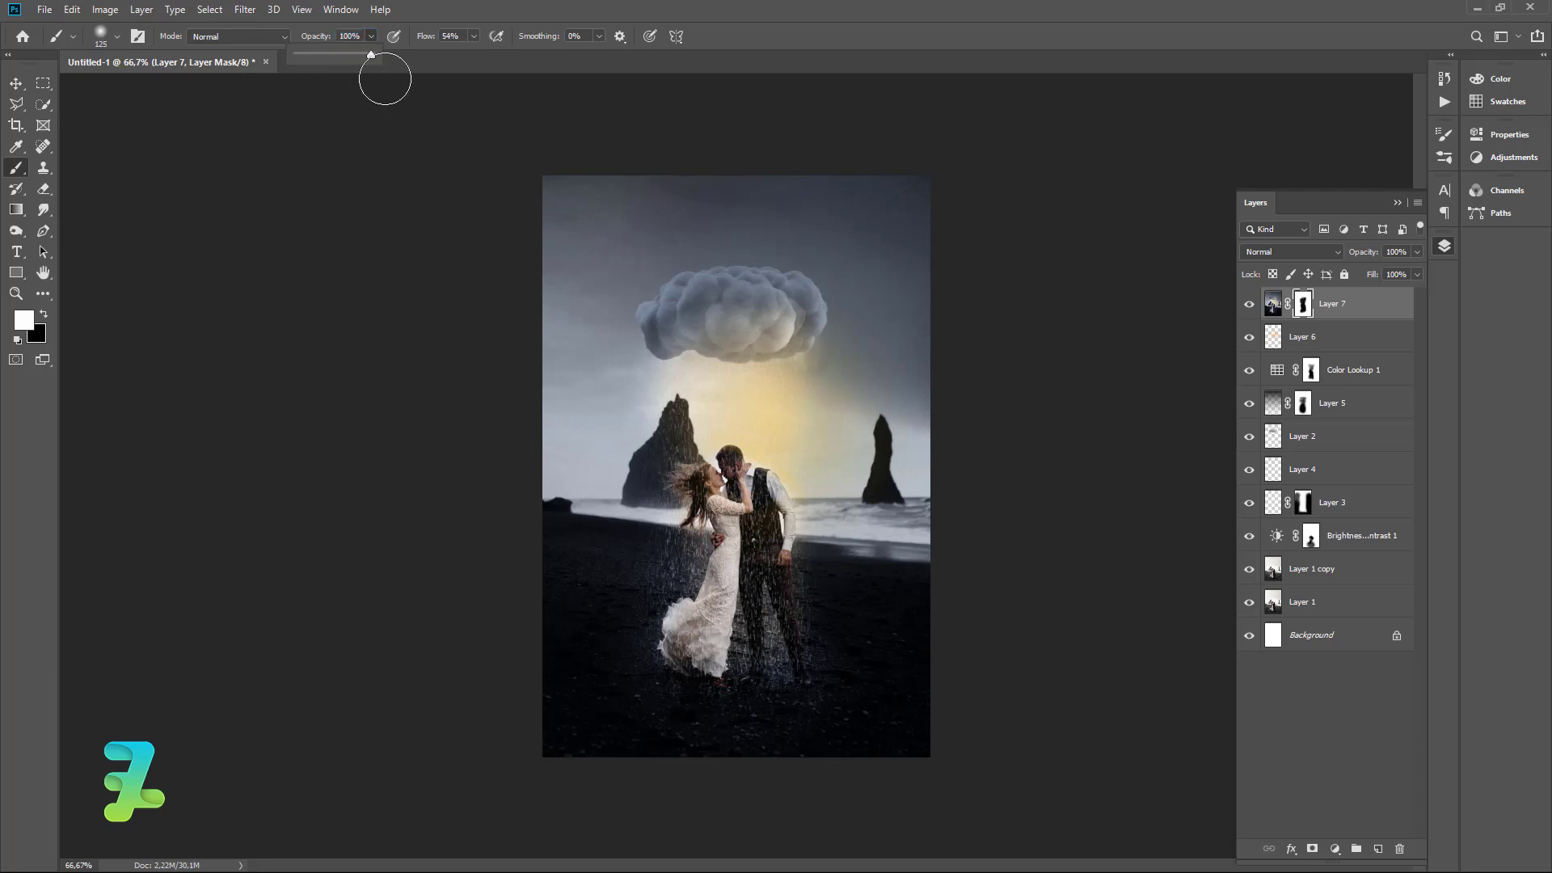
{"action": "key", "text": "Return"}
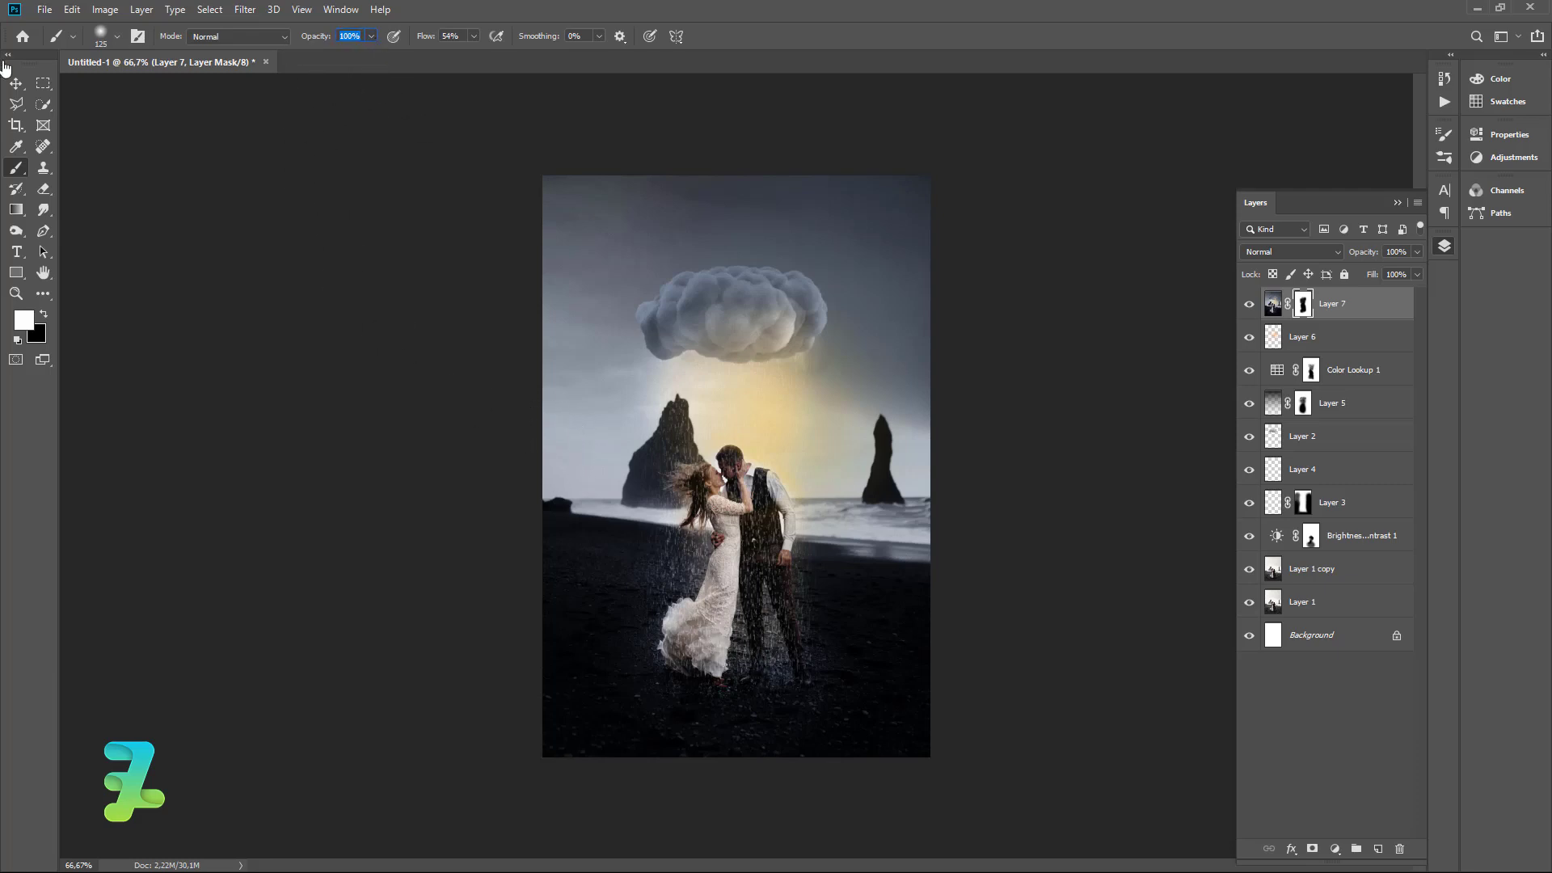
{"action": "key", "text": "Escape"}
{"action": "key", "text": "bracketleft"}
{"action": "key", "text": "bracketleft"}
{"action": "key", "text": "bracketleft"}
{"action": "key", "text": "bracketleft"}
Grade merged Layer 8 in Camera Raw with Clarity +5, Dehaze +5 and Saturation -6.
{"action": "left_click", "coordinate": [16, 83]}
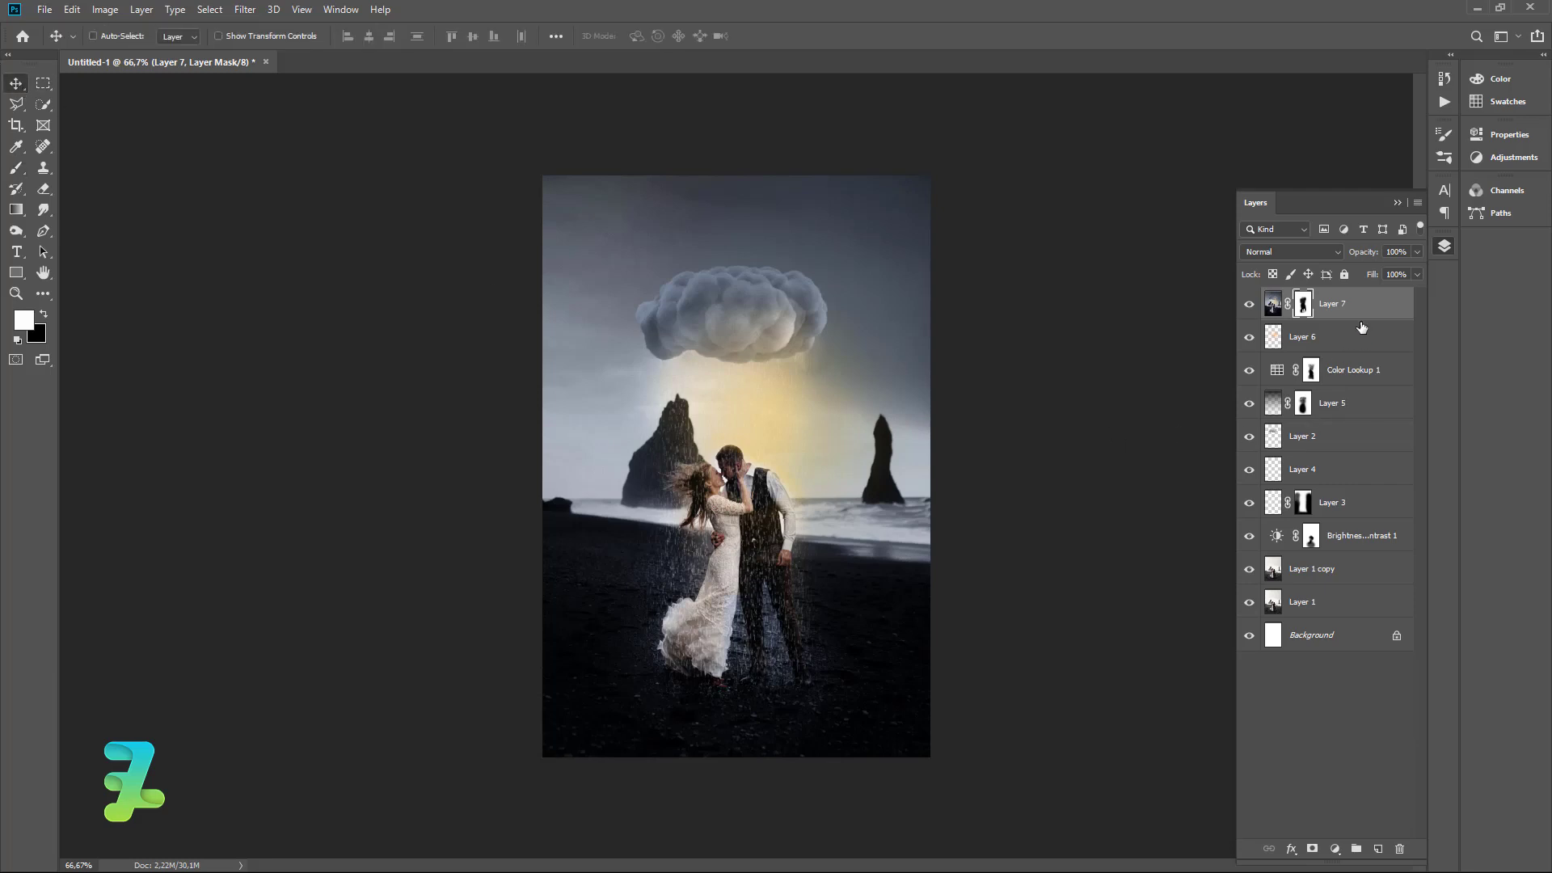
{"action": "left_click_drag", "start_coordinate": [1361, 327], "coordinate": [1363, 311]}
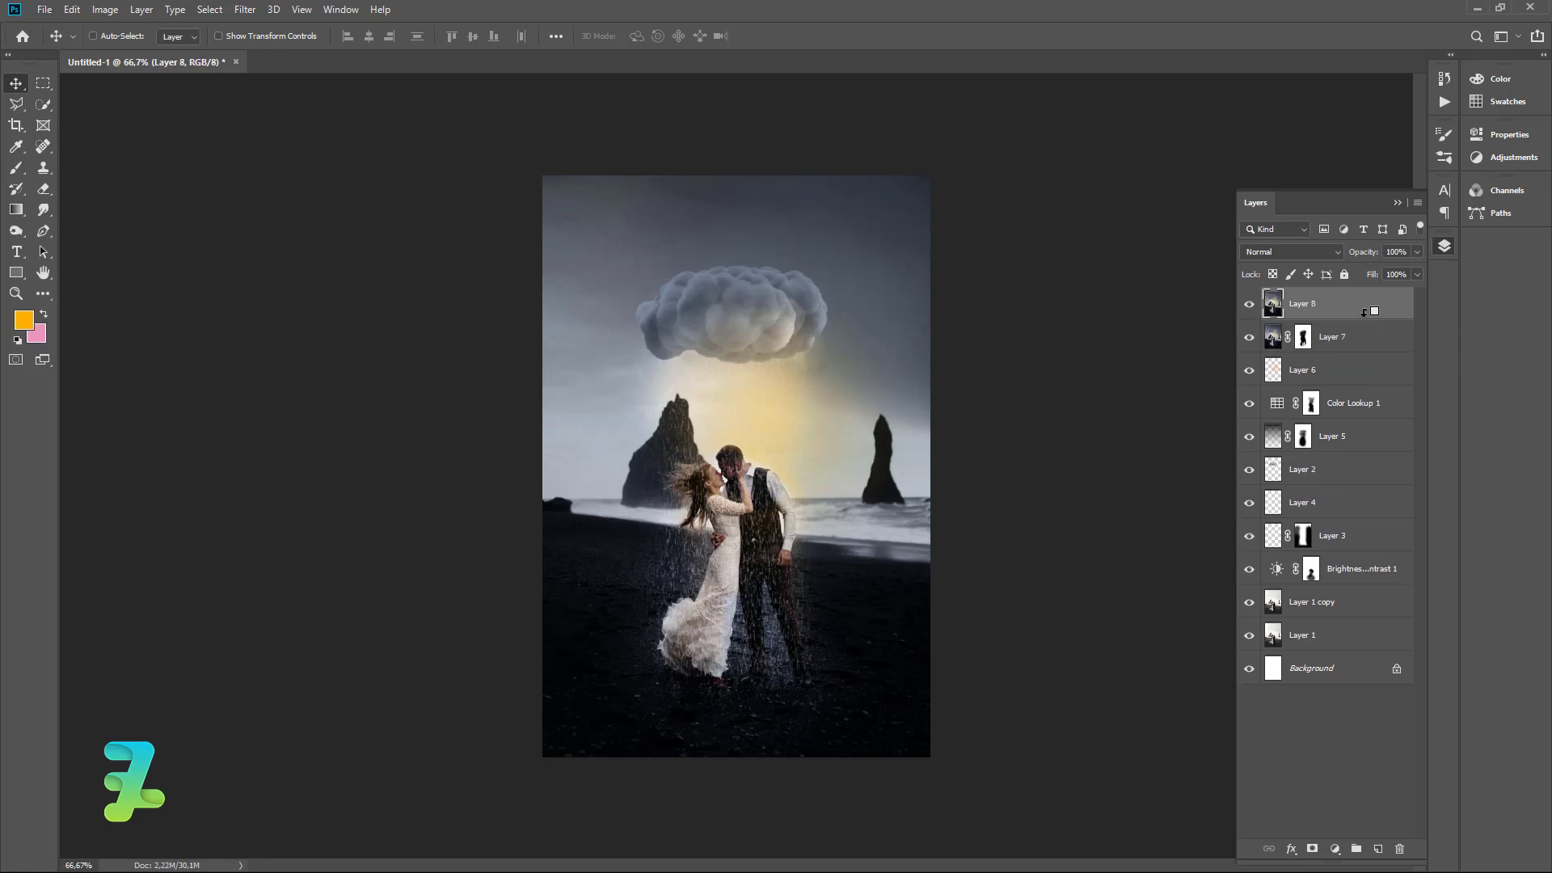
{"action": "left_click", "coordinate": [245, 9]}
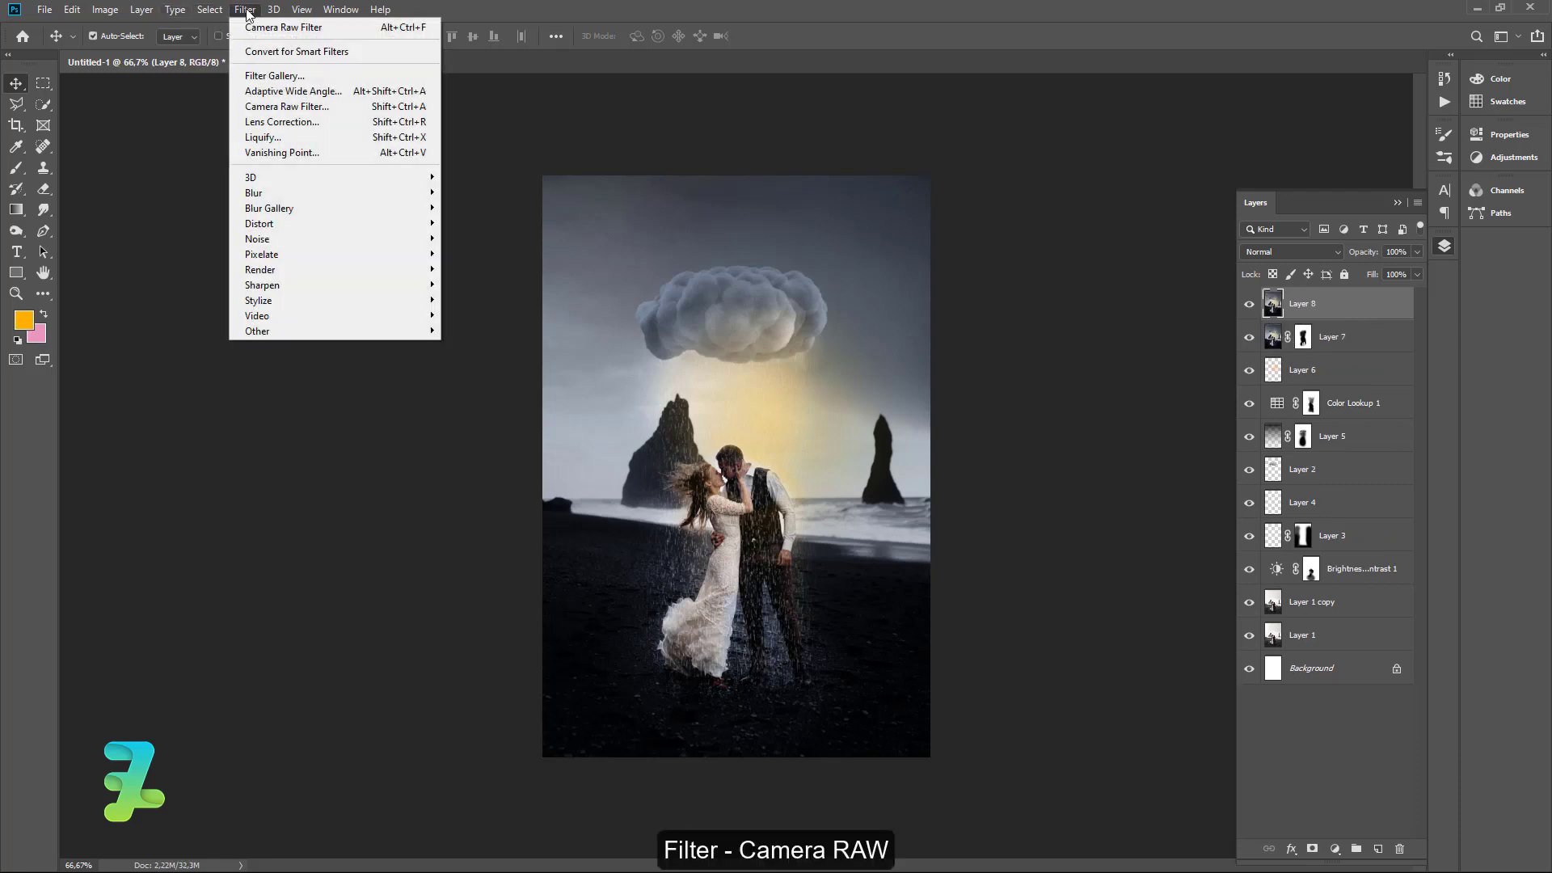
{"action": "left_click", "coordinate": [292, 106]}
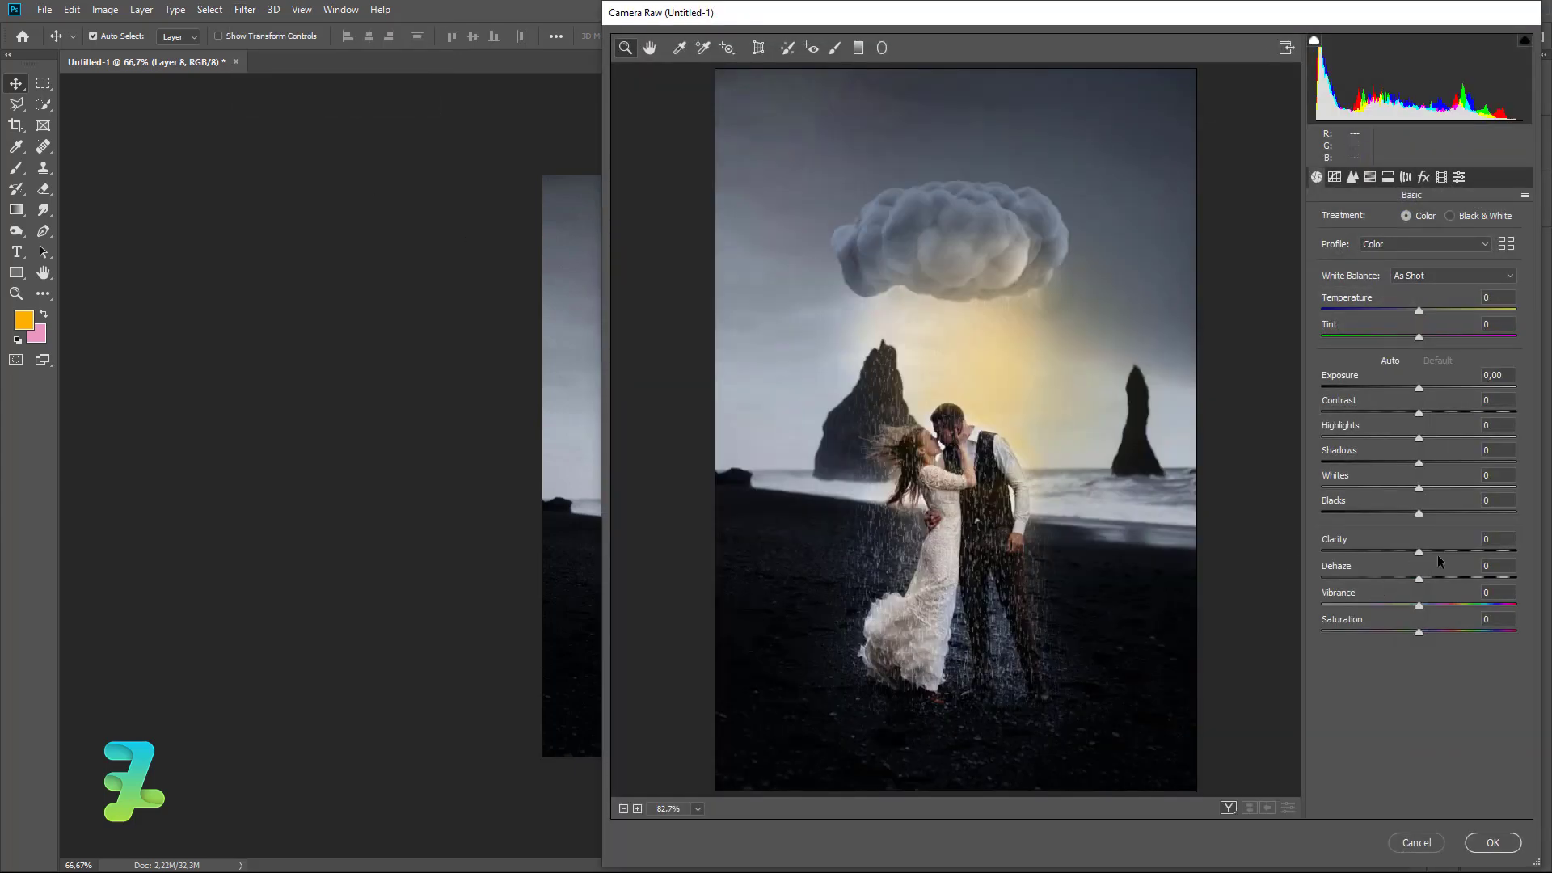
{"action": "mouse_move", "coordinate": [1419, 552]}
{"action": "left_mouse_down"}
{"action": "mouse_move", "coordinate": [1436, 551]}
{"action": "mouse_move", "coordinate": [1423, 547]}
{"action": "mouse_move", "coordinate": [1424, 578]}
{"action": "left_mouse_up"}
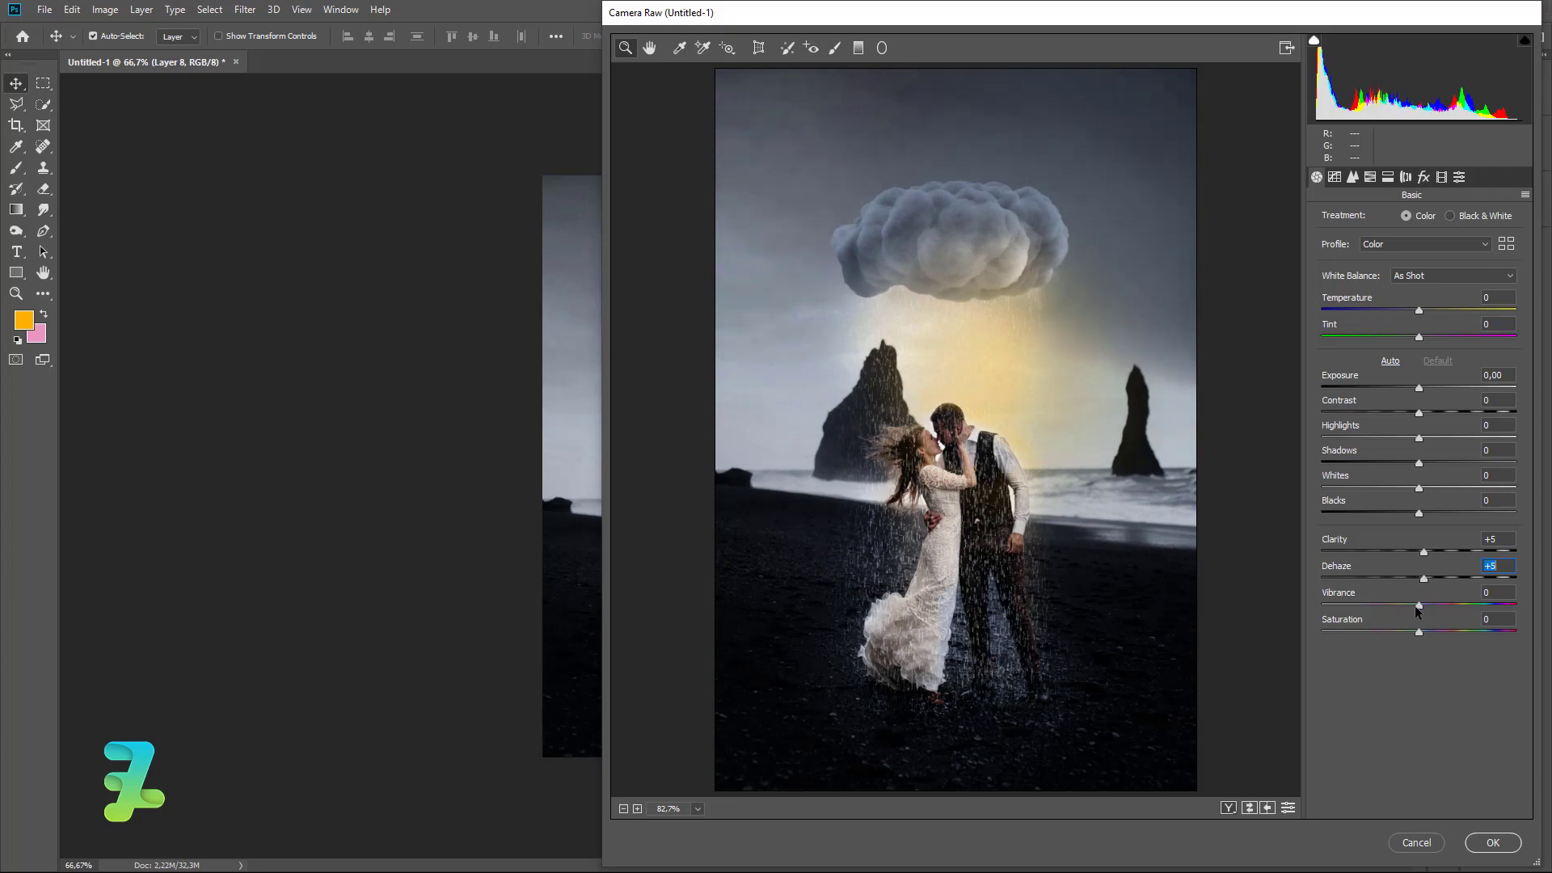
{"action": "mouse_move", "coordinate": [1415, 607]}
{"action": "left_mouse_down"}
{"action": "mouse_move", "coordinate": [1448, 612]}
{"action": "mouse_move", "coordinate": [1413, 634]}
{"action": "mouse_move", "coordinate": [1417, 611]}
{"action": "left_mouse_up"}
{"action": "left_click", "coordinate": [1493, 843]}
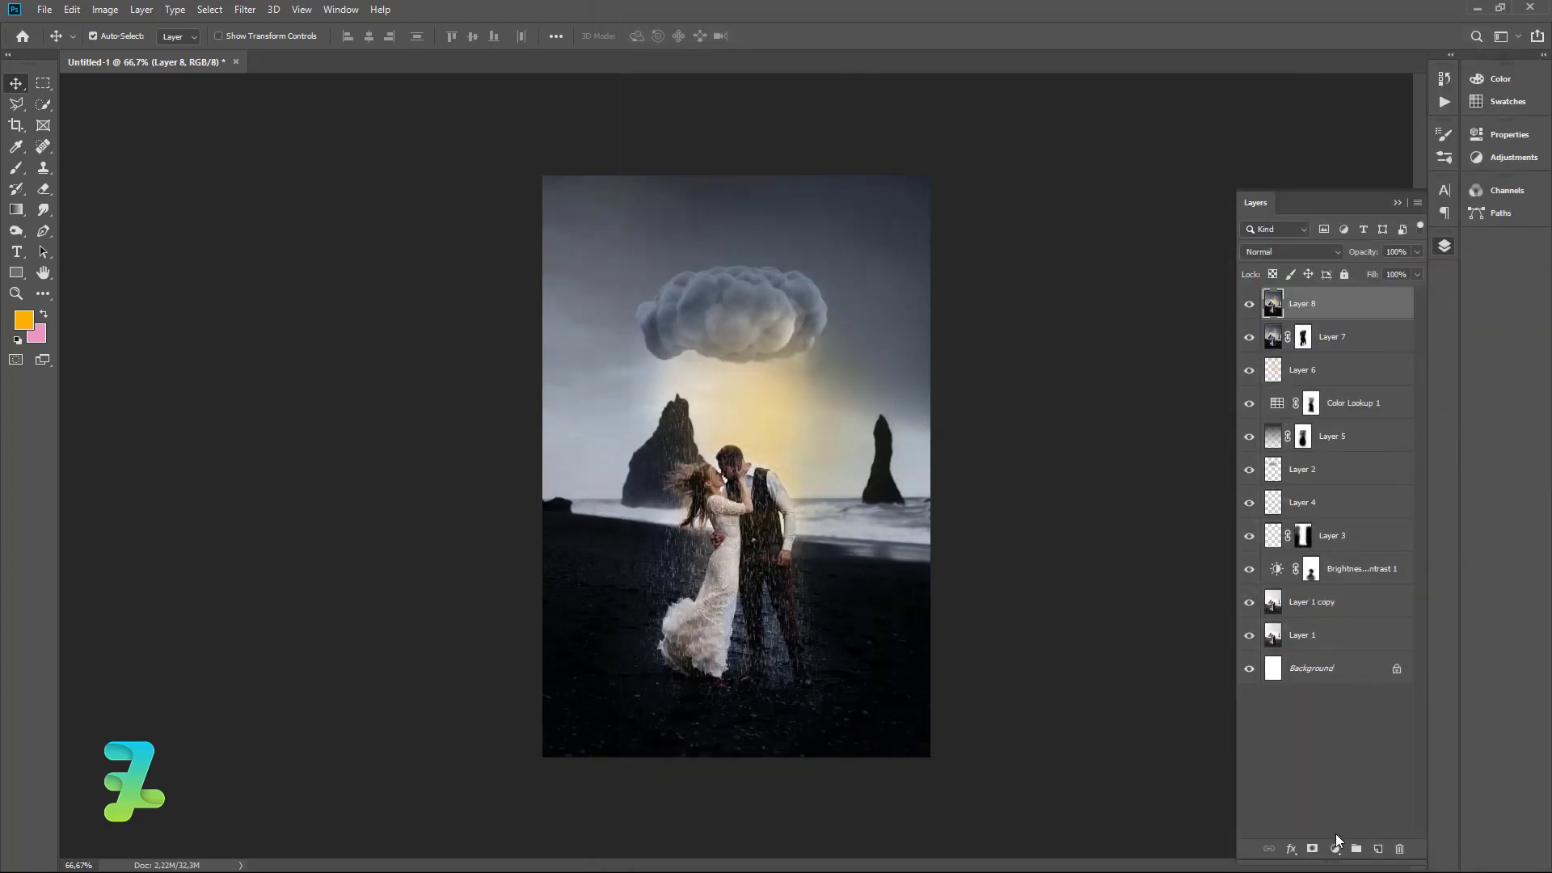
Add a Black, White Gradient Fill with its dark stop set to navy #0c0e18 at -90°.
{"action": "left_click", "coordinate": [1335, 849]}
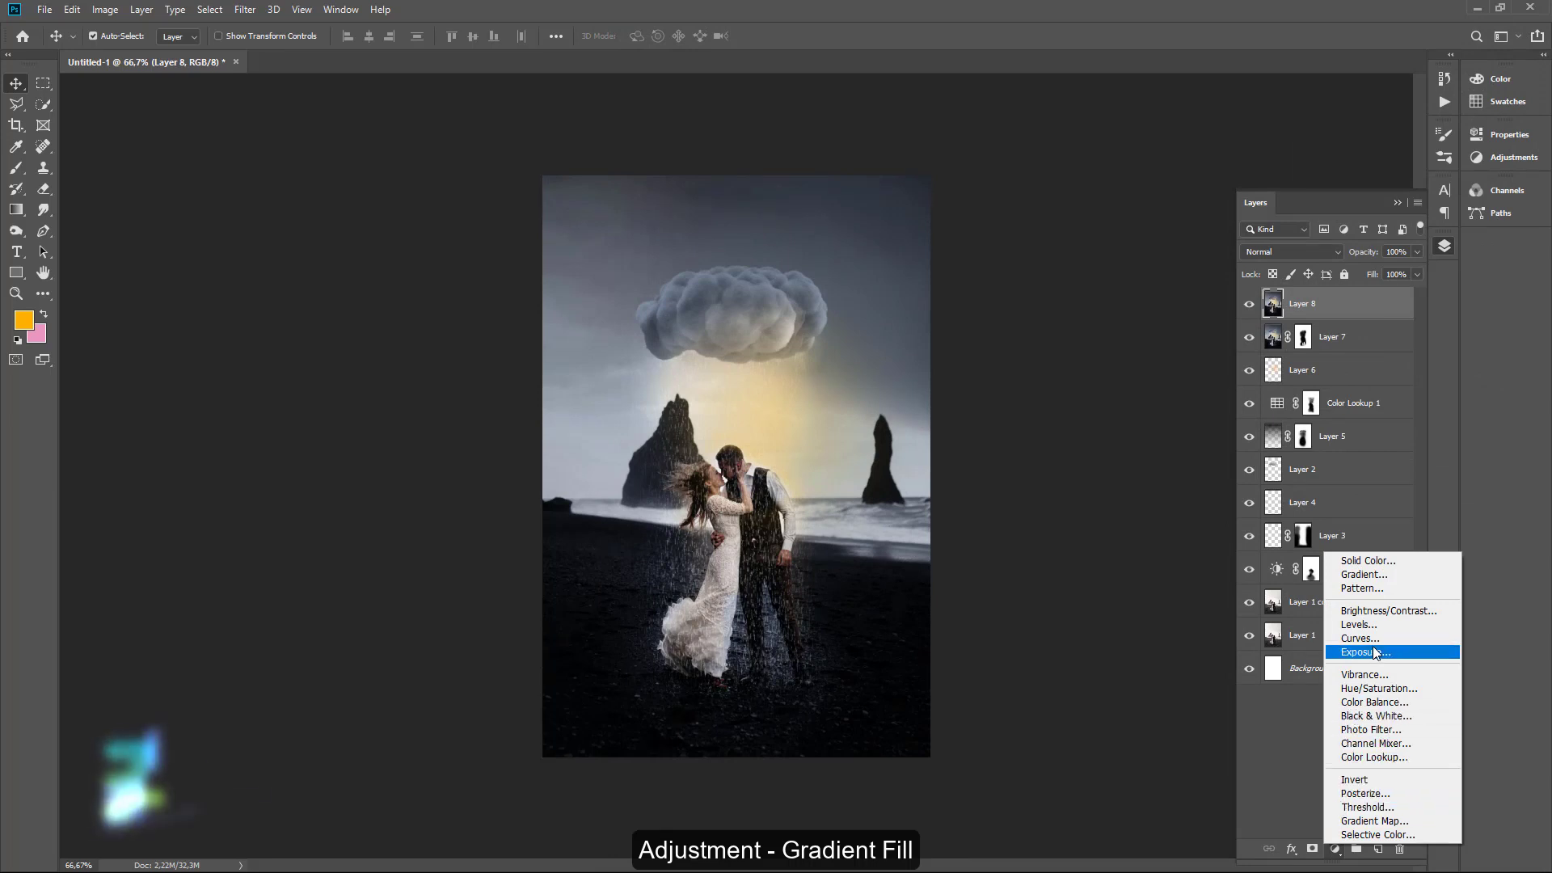
{"action": "left_click", "coordinate": [1380, 575]}
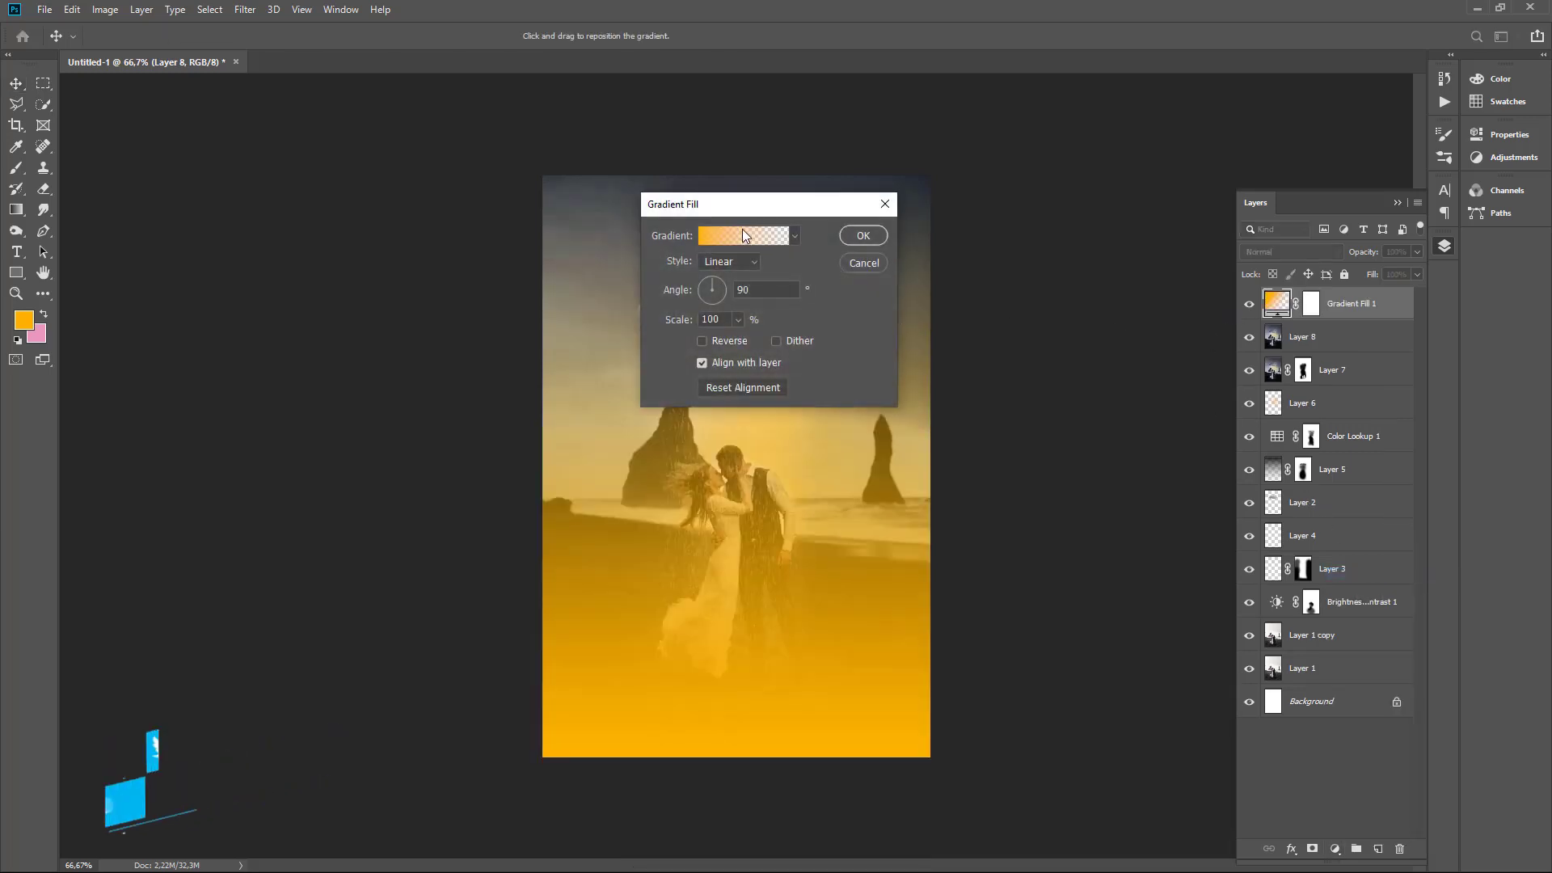
{"action": "left_click", "coordinate": [744, 235]}
{"action": "left_click", "coordinate": [1018, 240]}
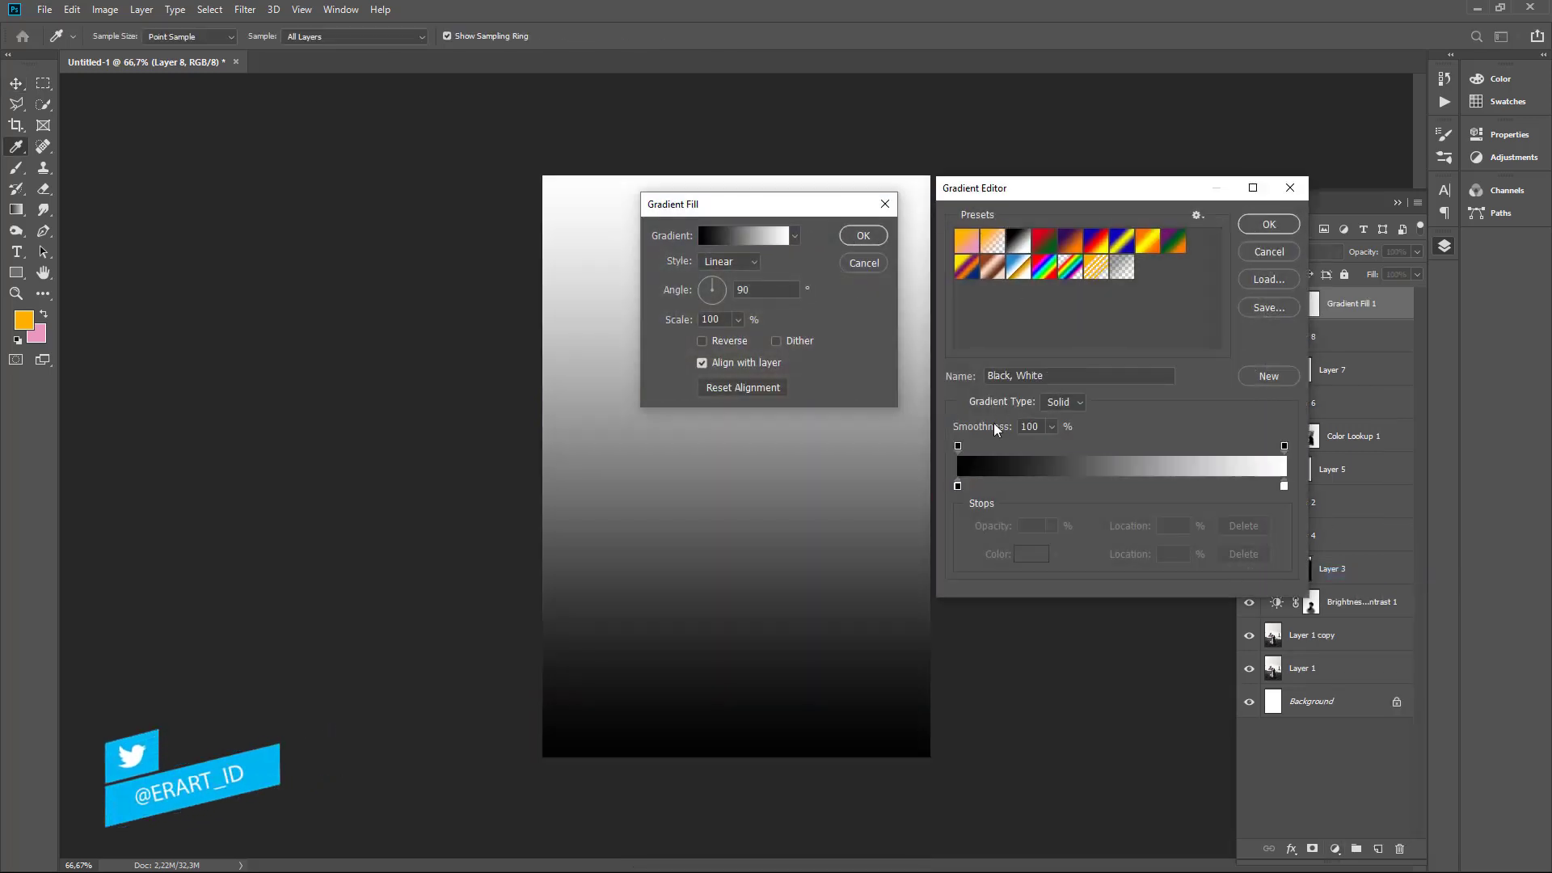
{"action": "double_click", "coordinate": [957, 487]}
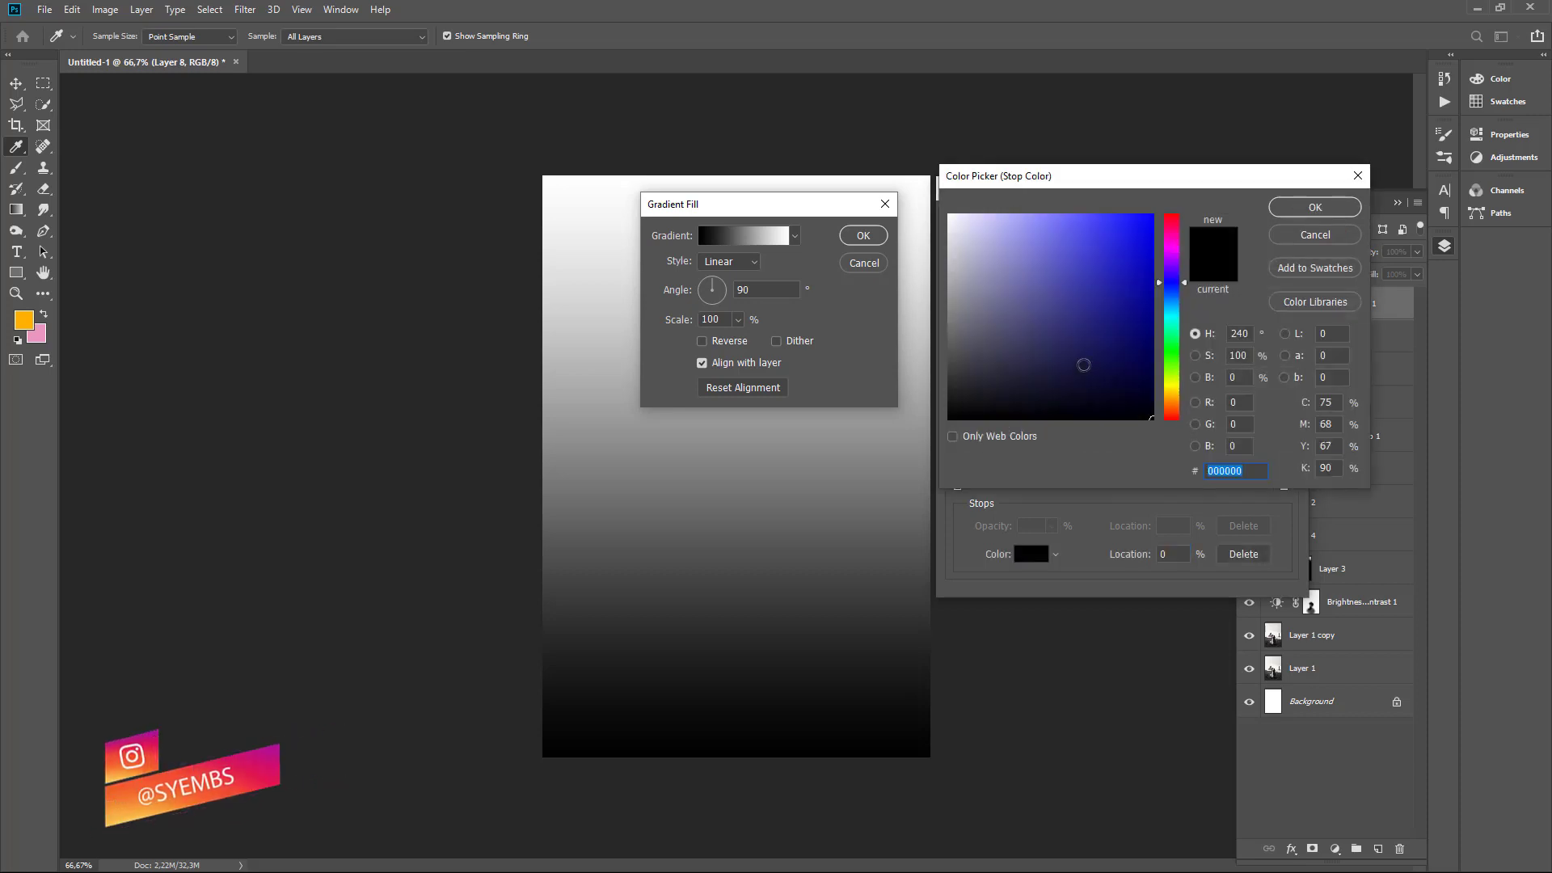
{"action": "left_click", "coordinate": [1174, 288]}
{"action": "left_click", "coordinate": [1056, 377]}
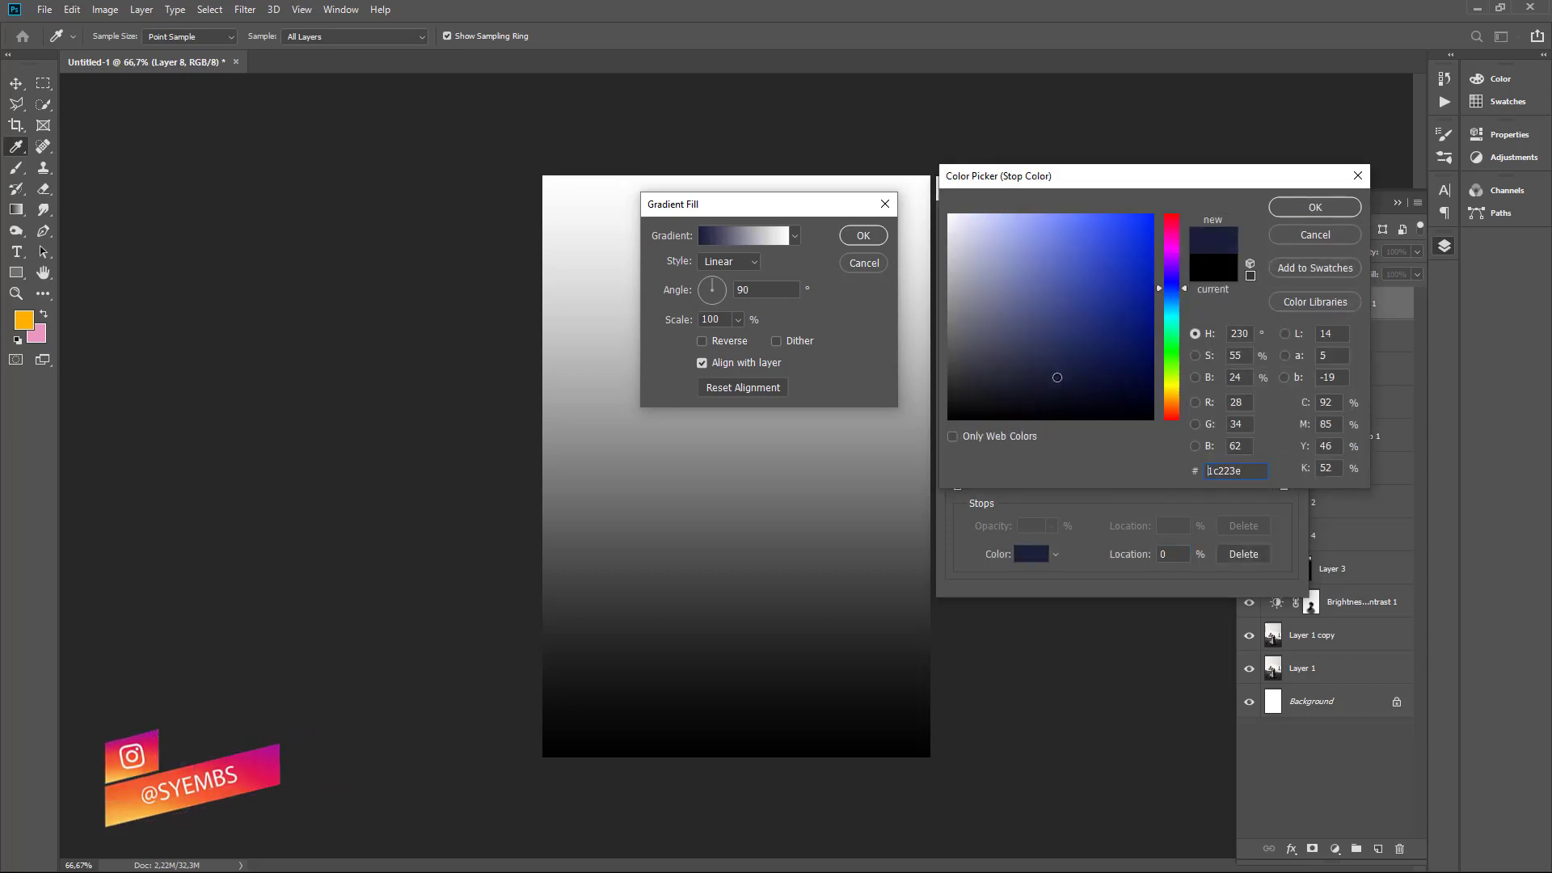
{"action": "mouse_move", "coordinate": [1057, 377]}
{"action": "left_mouse_down"}
{"action": "mouse_move", "coordinate": [1054, 348]}
{"action": "mouse_move", "coordinate": [1048, 400]}
{"action": "left_mouse_up"}
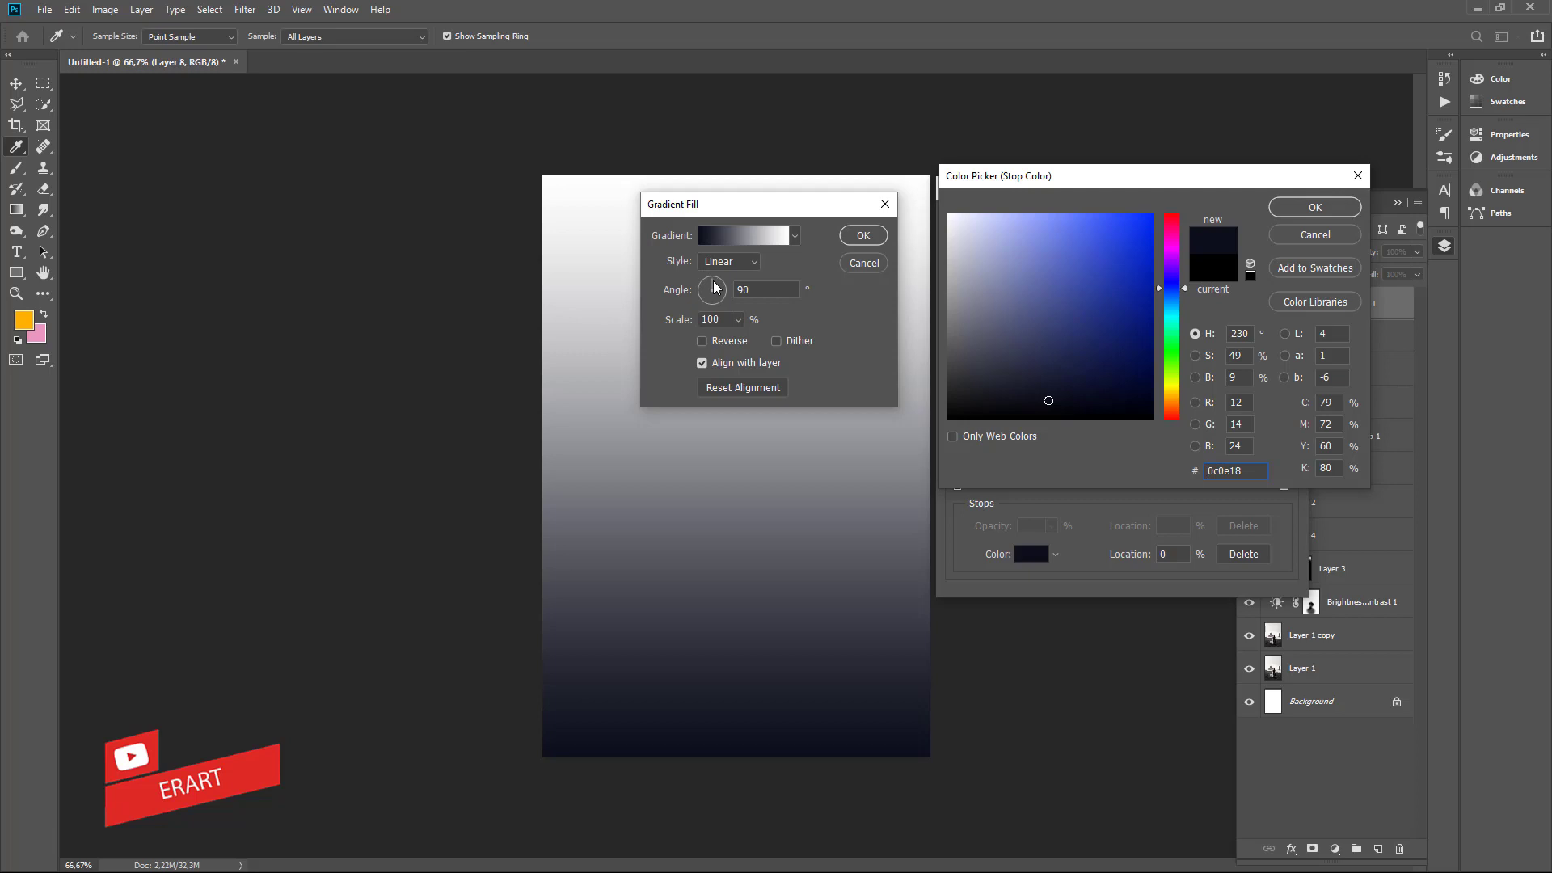
{"action": "left_click", "coordinate": [1314, 207]}
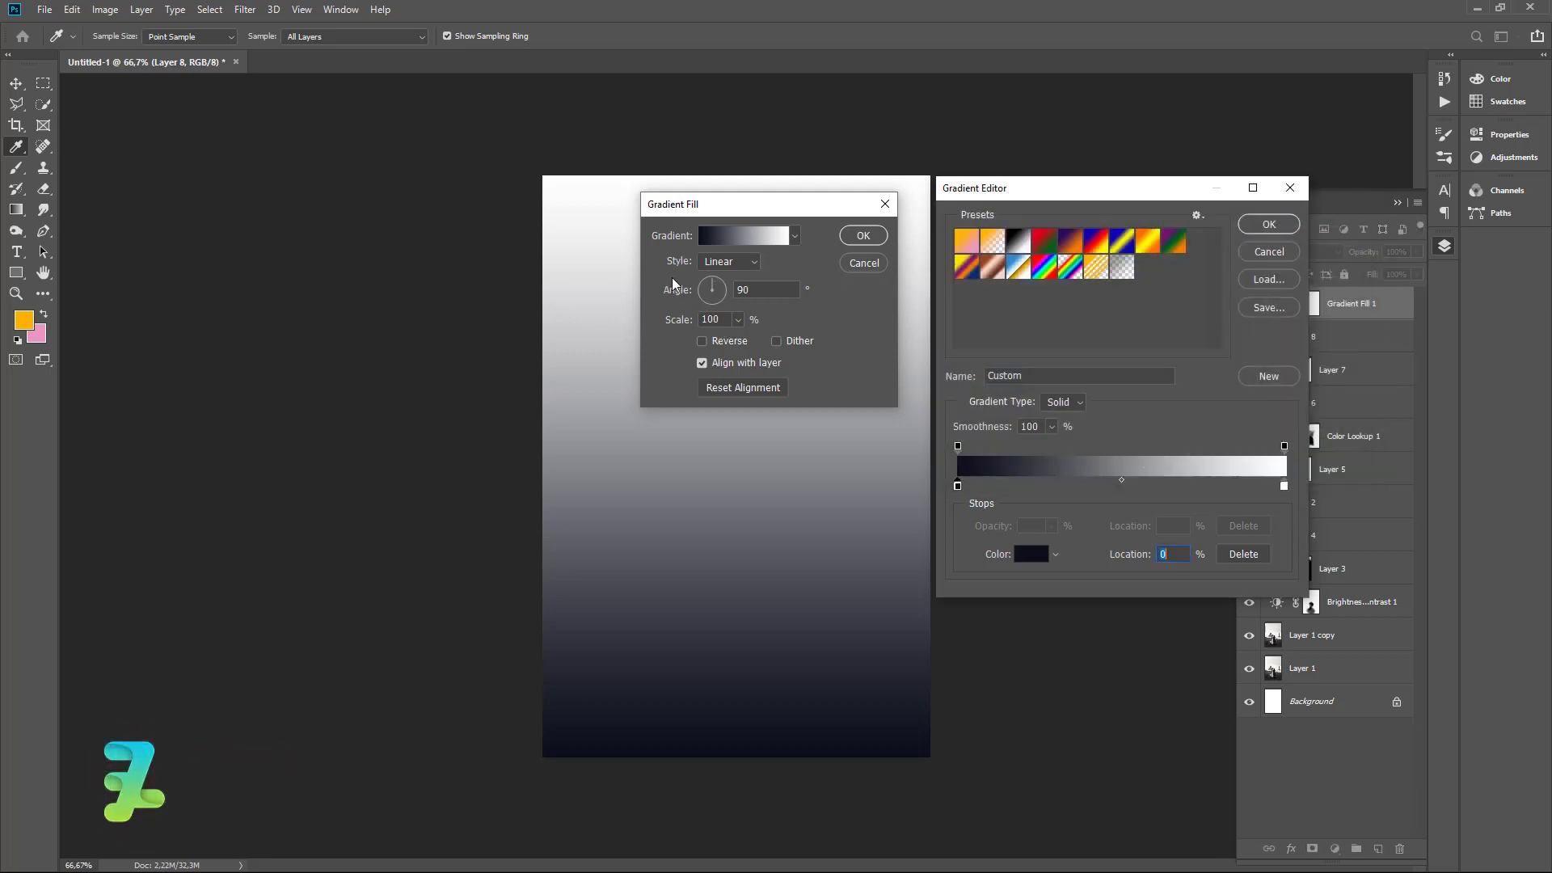
{"action": "left_click", "coordinate": [1269, 225]}
{"action": "left_click", "coordinate": [711, 298]}
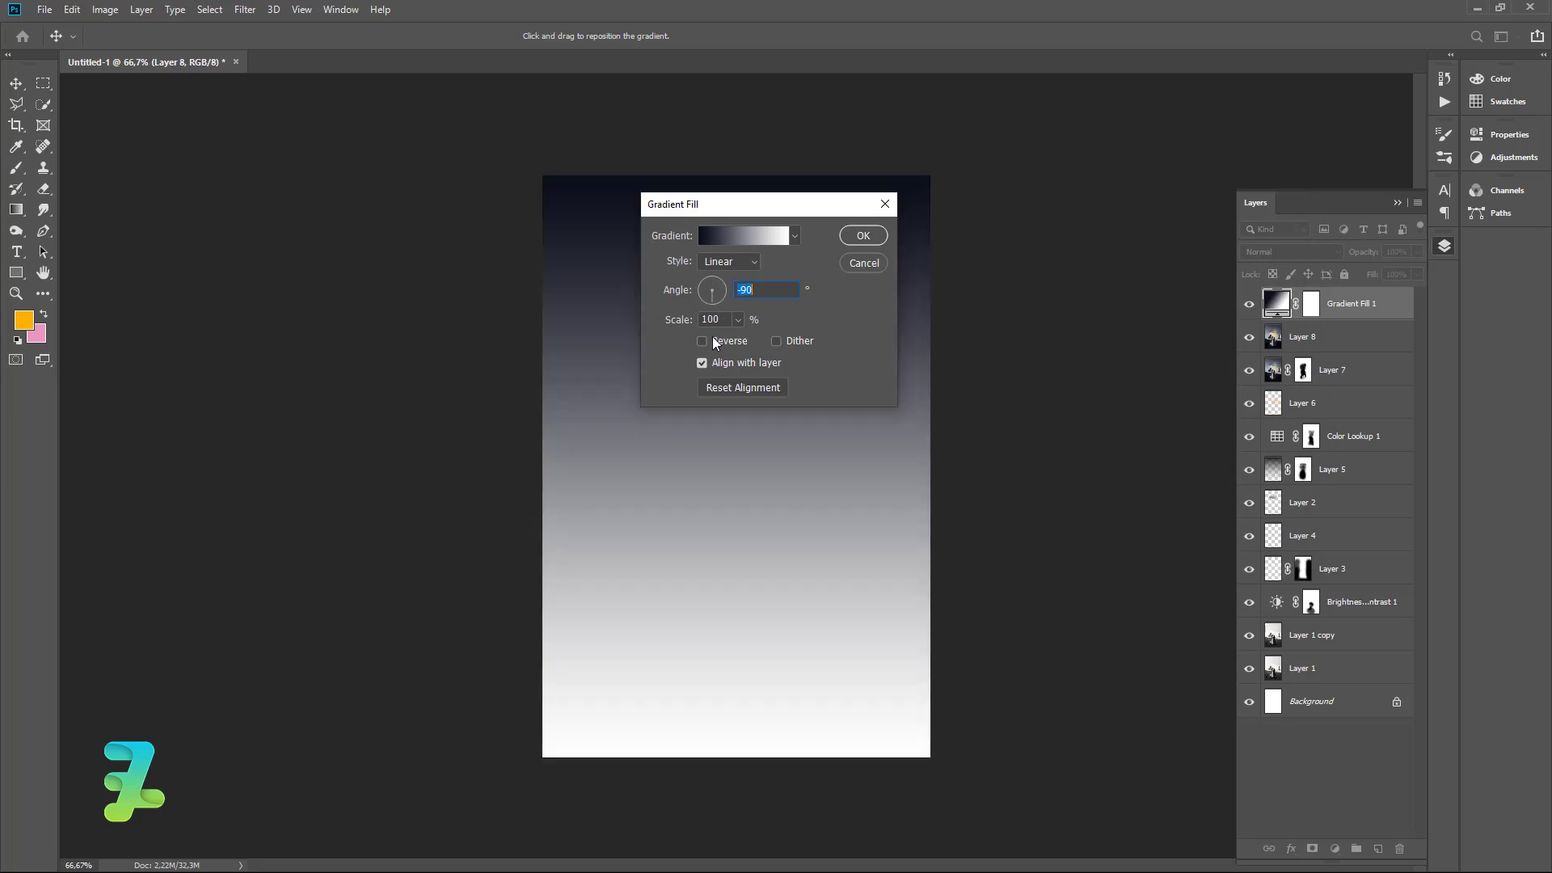
{"action": "left_click", "coordinate": [863, 237]}
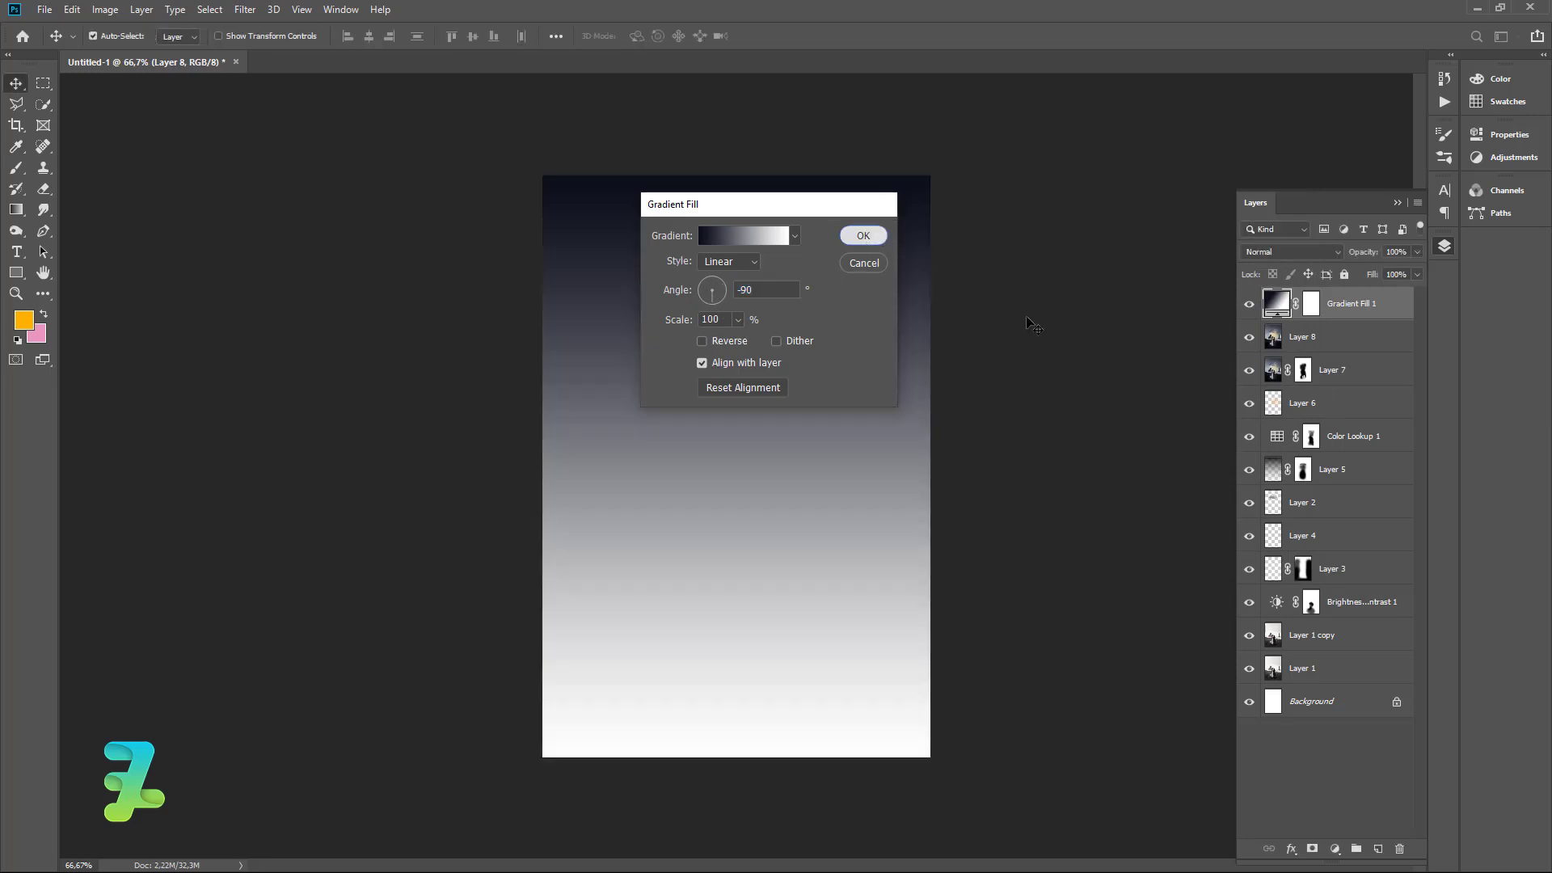
Set Gradient Fill 1 to Soft Light at 18% opacity and toggle it to compare.
{"action": "left_click", "coordinate": [1316, 251]}
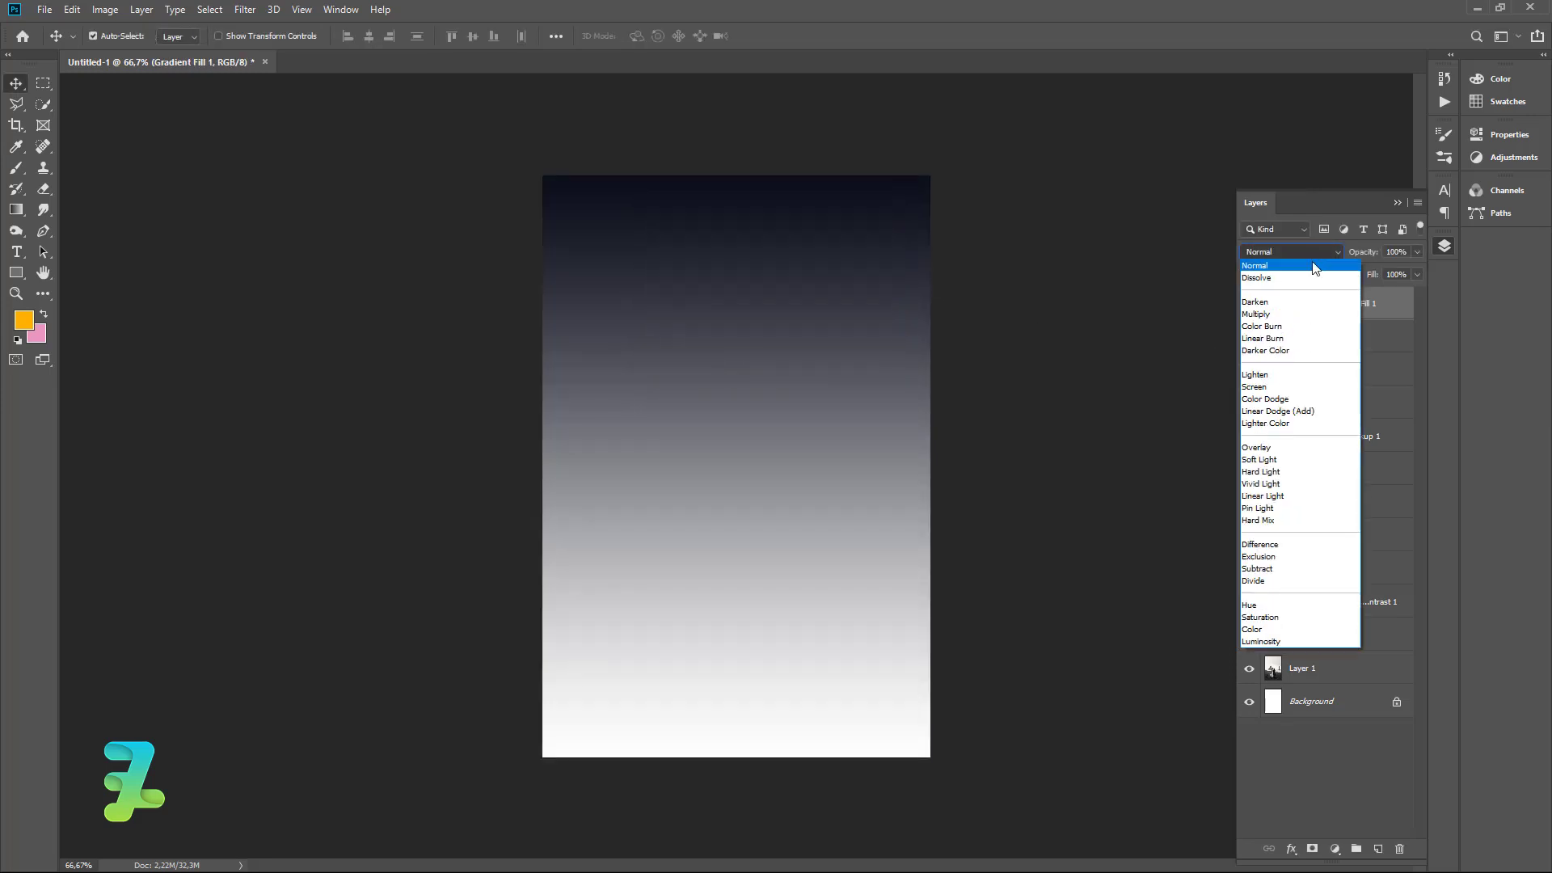
{"action": "left_click", "coordinate": [1265, 461]}
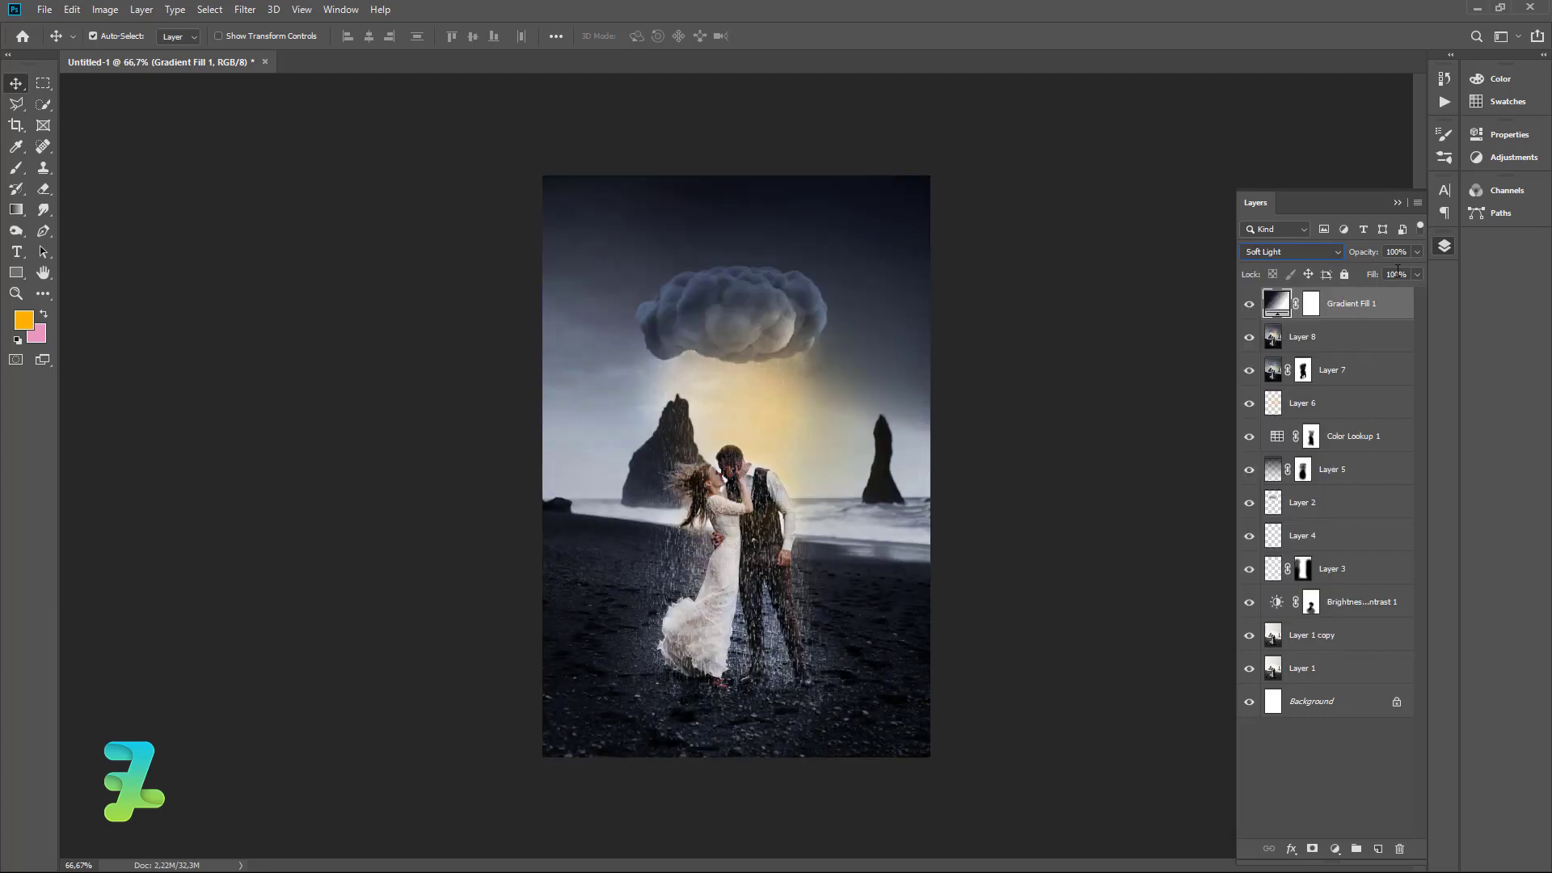
{"action": "left_click", "coordinate": [1417, 252]}
{"action": "left_click_drag", "start_coordinate": [1397, 274], "coordinate": [1340, 279]}
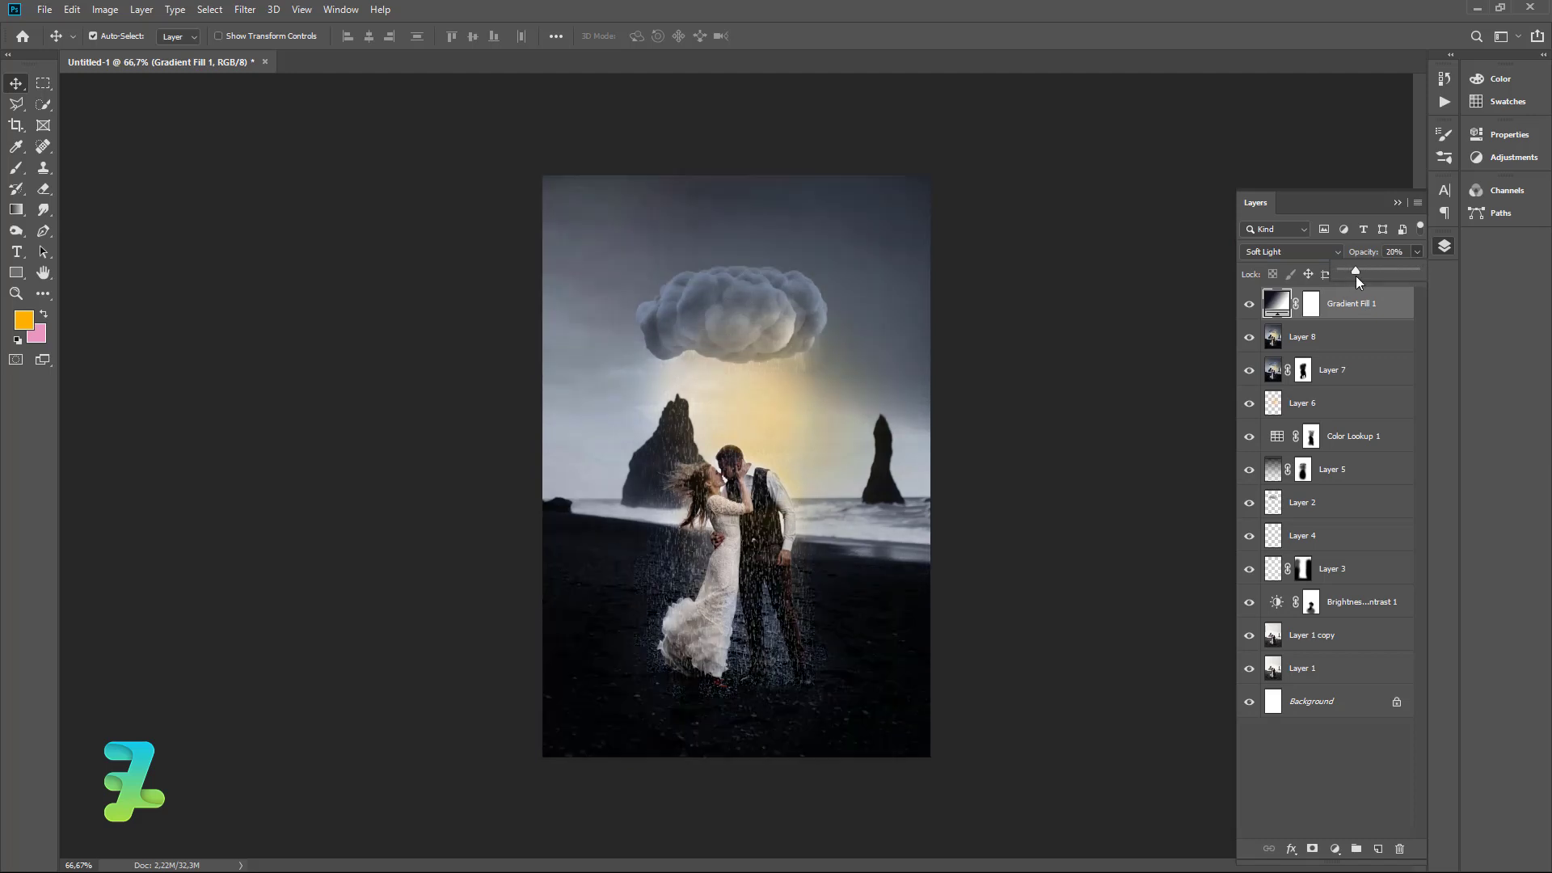
{"action": "left_click_drag", "start_coordinate": [1358, 278], "coordinate": [1351, 278]}
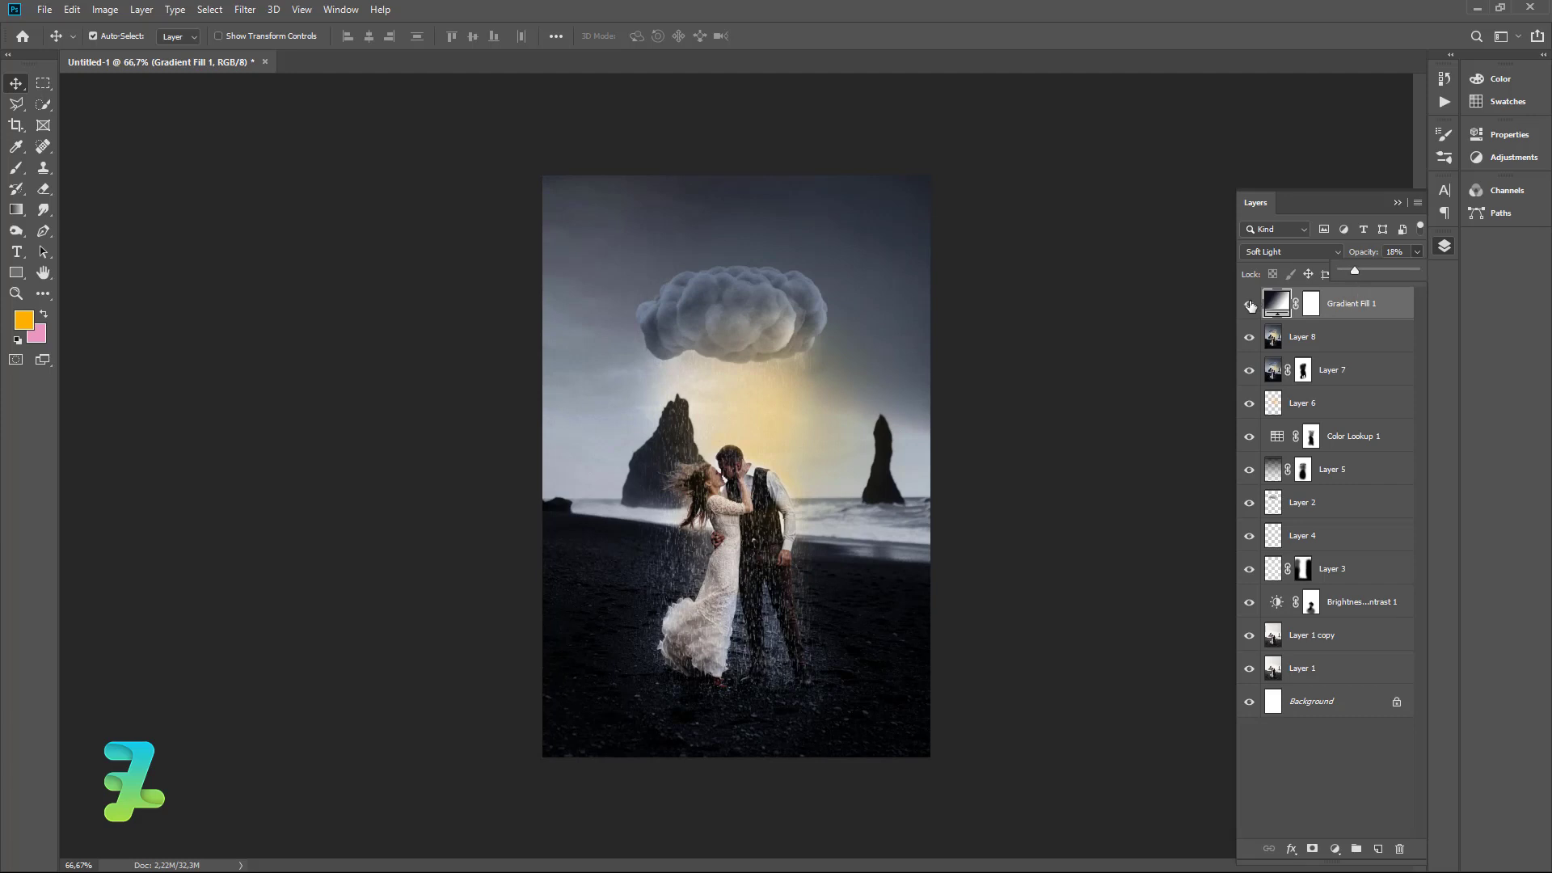
{"action": "left_click", "coordinate": [1249, 305]}
{"action": "left_click", "coordinate": [1250, 305]}
Add a Black & White adjustment layer and adjust its Reds slider.
{"action": "left_click", "coordinate": [1334, 849]}
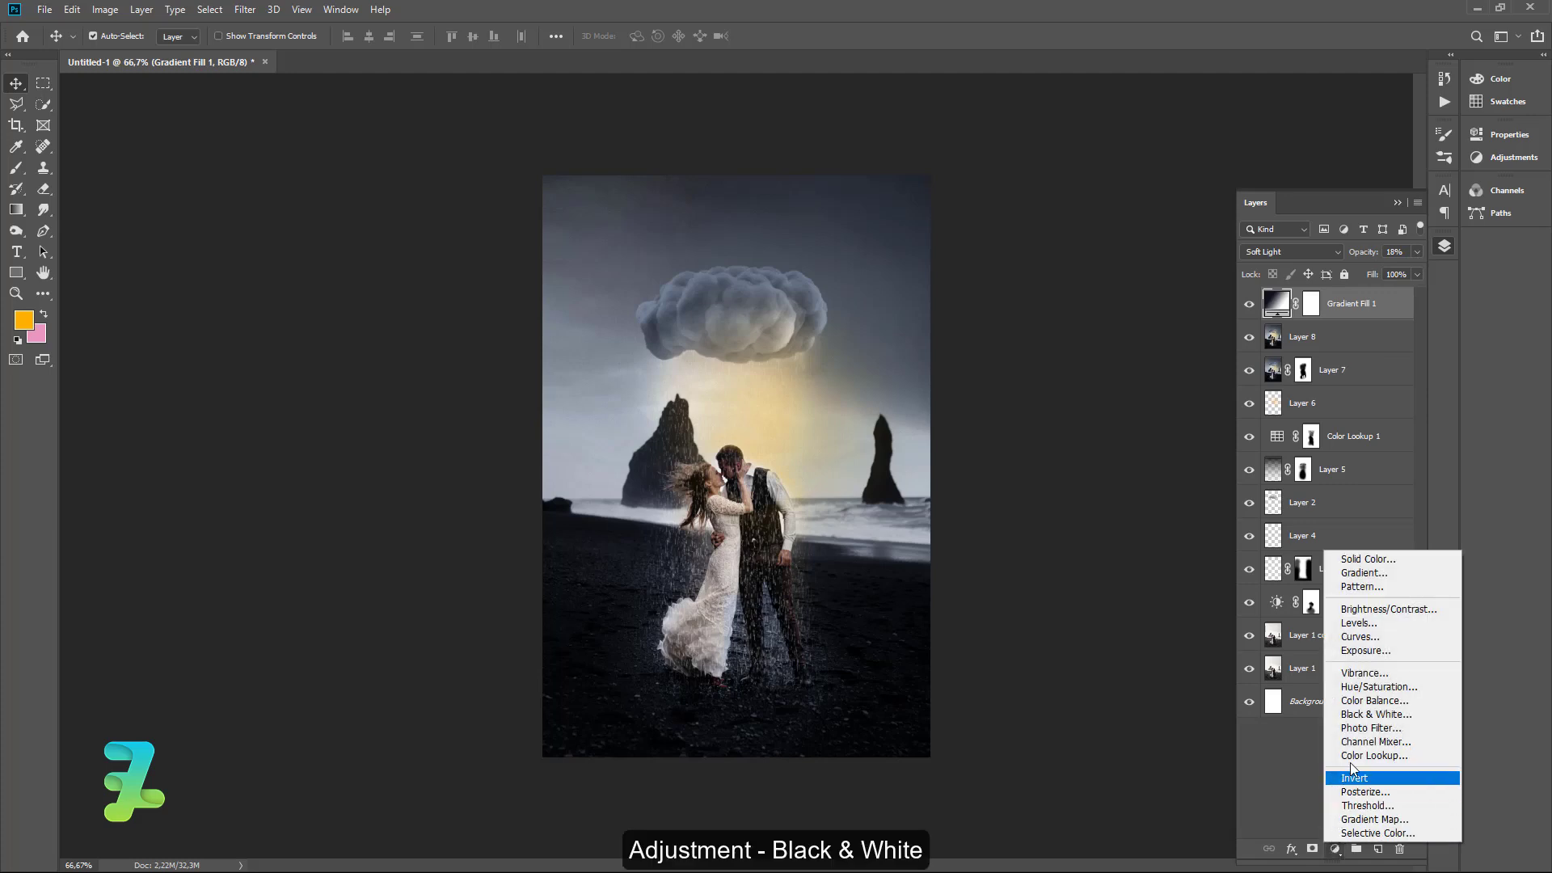
{"action": "left_click", "coordinate": [1375, 715]}
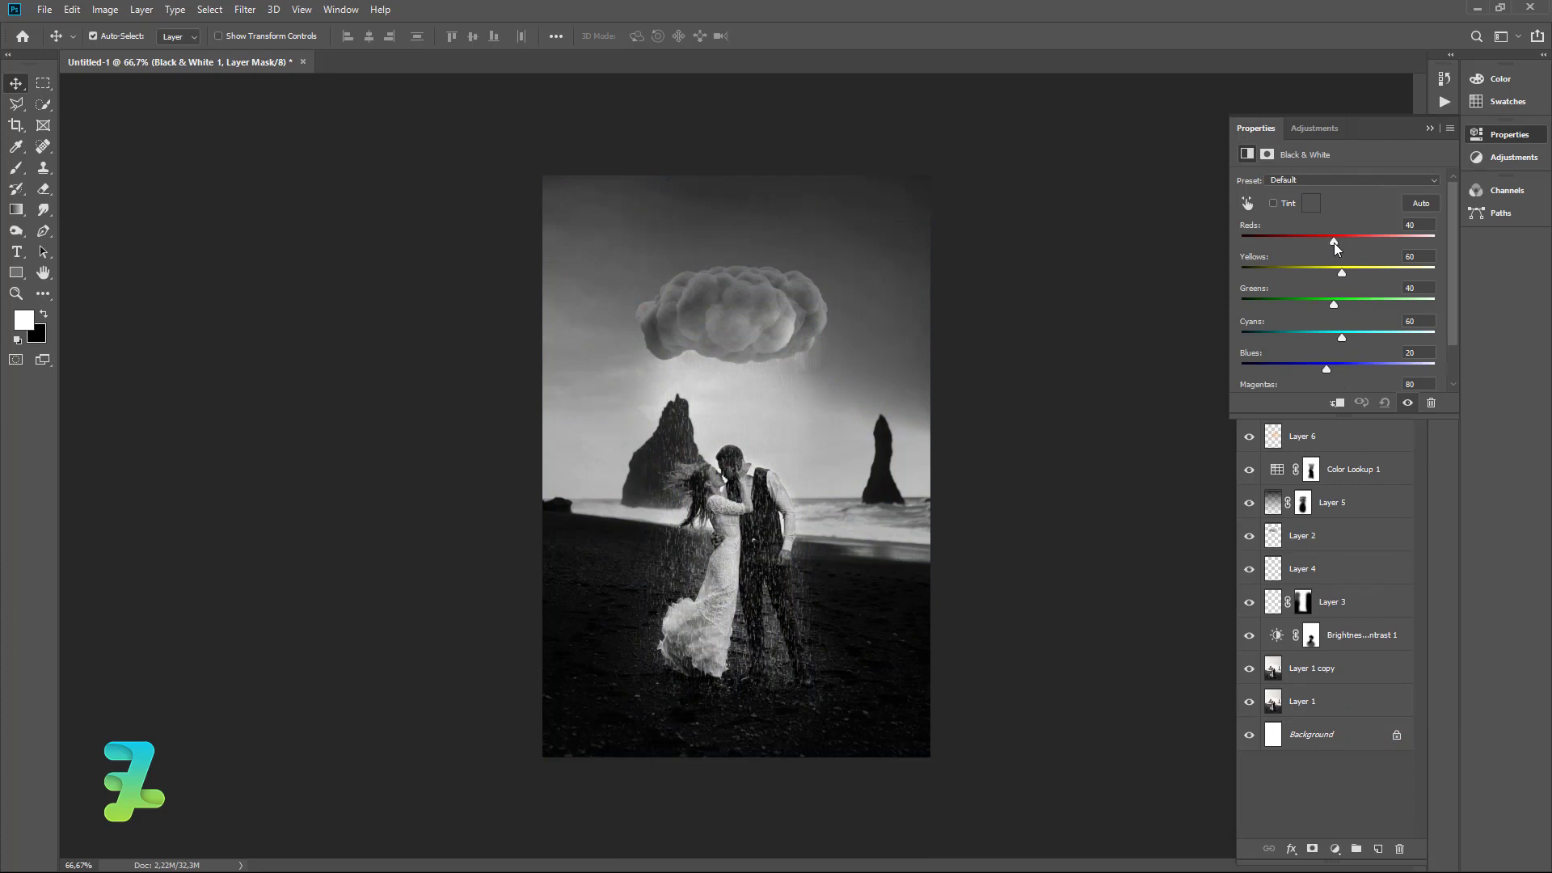
{"action": "mouse_move", "coordinate": [1328, 242]}
{"action": "left_mouse_down"}
{"action": "mouse_move", "coordinate": [1312, 240]}
{"action": "mouse_move", "coordinate": [1358, 241]}
{"action": "left_mouse_up"}
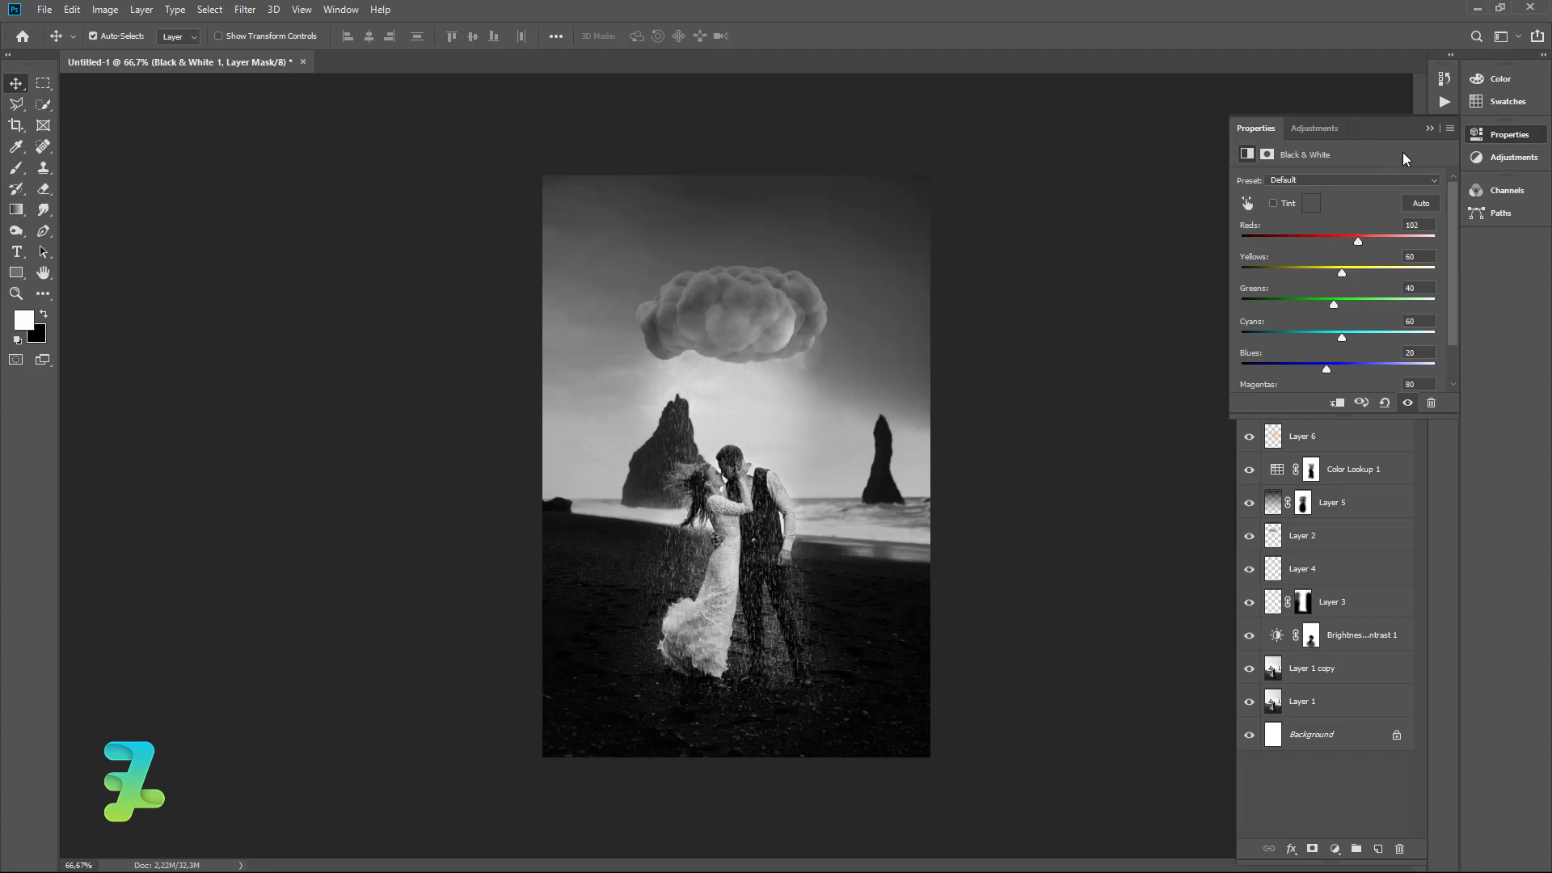
{"action": "left_click", "coordinate": [1428, 128]}
Blend Black & White 1 in Multiply at about 29% opacity.
{"action": "left_click", "coordinate": [1311, 248]}
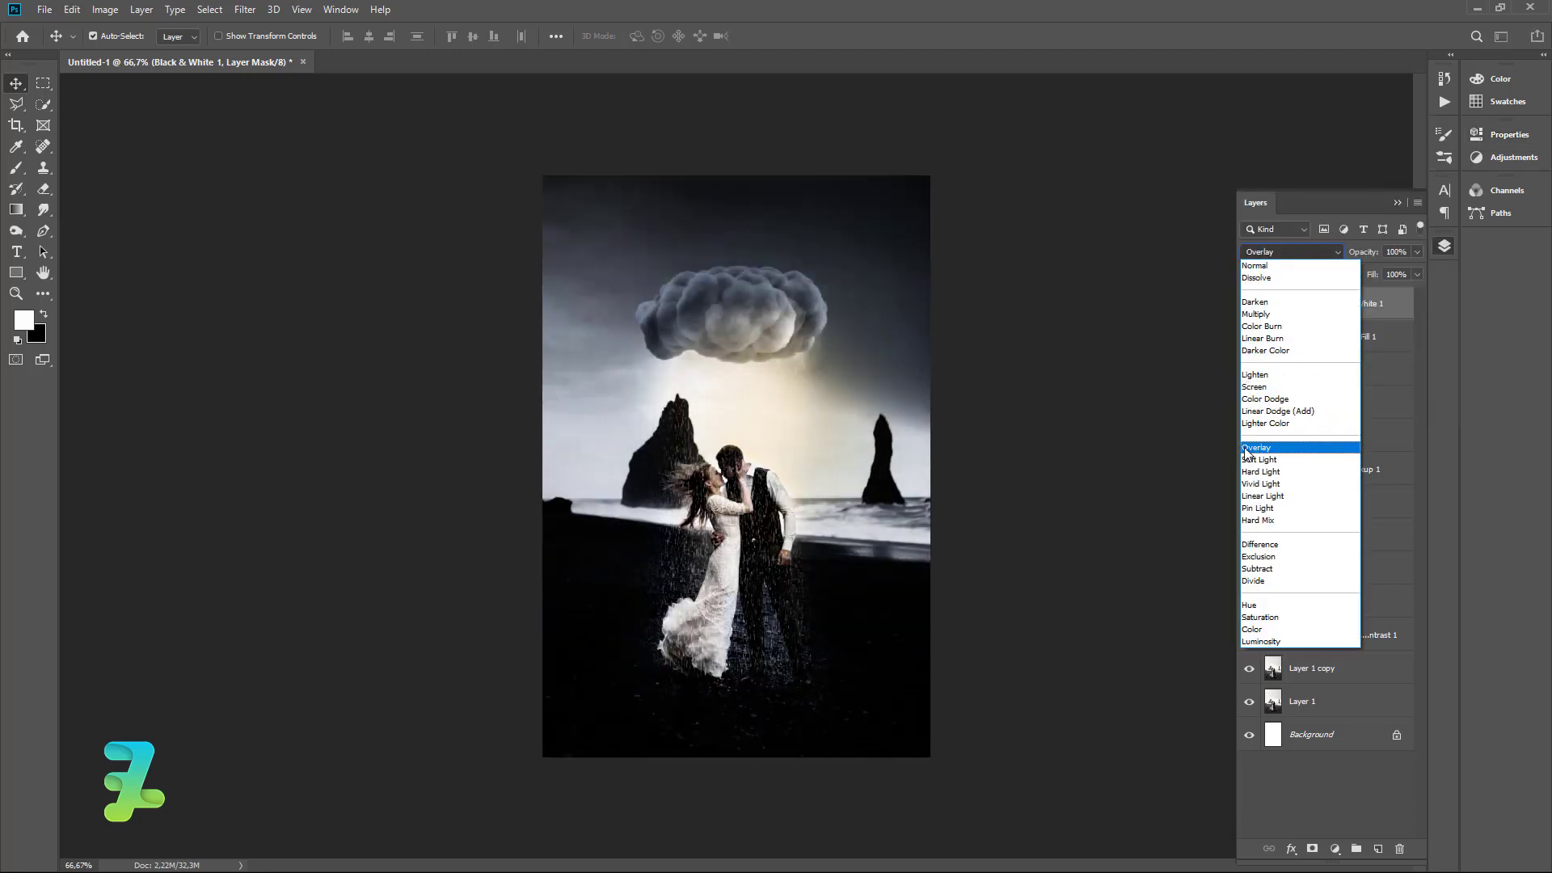
{"action": "left_click", "coordinate": [1272, 314]}
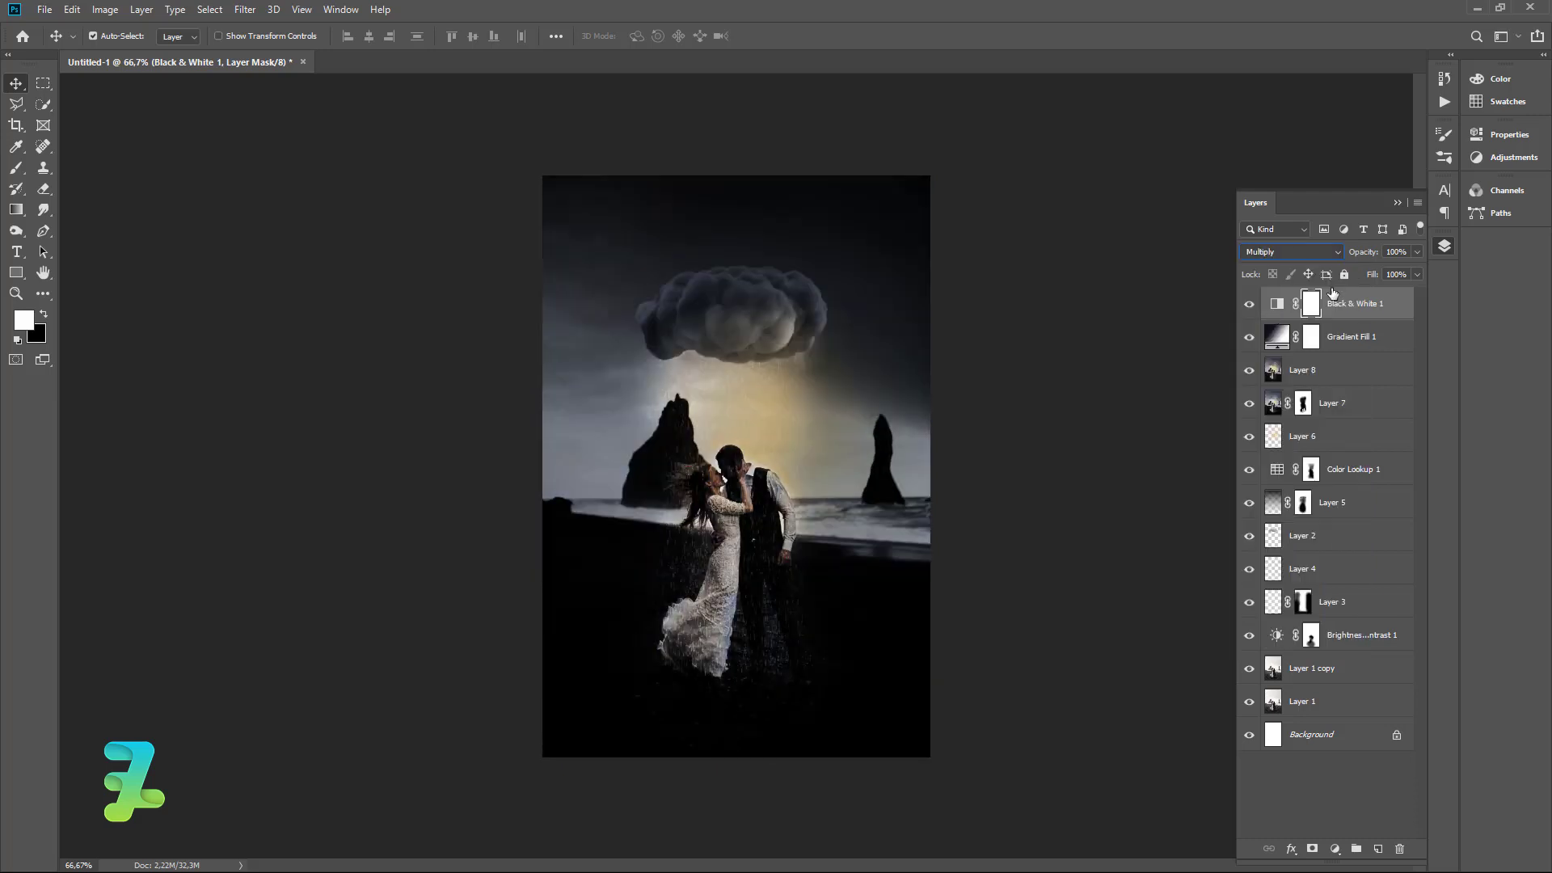
{"action": "left_click", "coordinate": [1418, 251]}
{"action": "left_click_drag", "start_coordinate": [1401, 275], "coordinate": [1355, 275]}
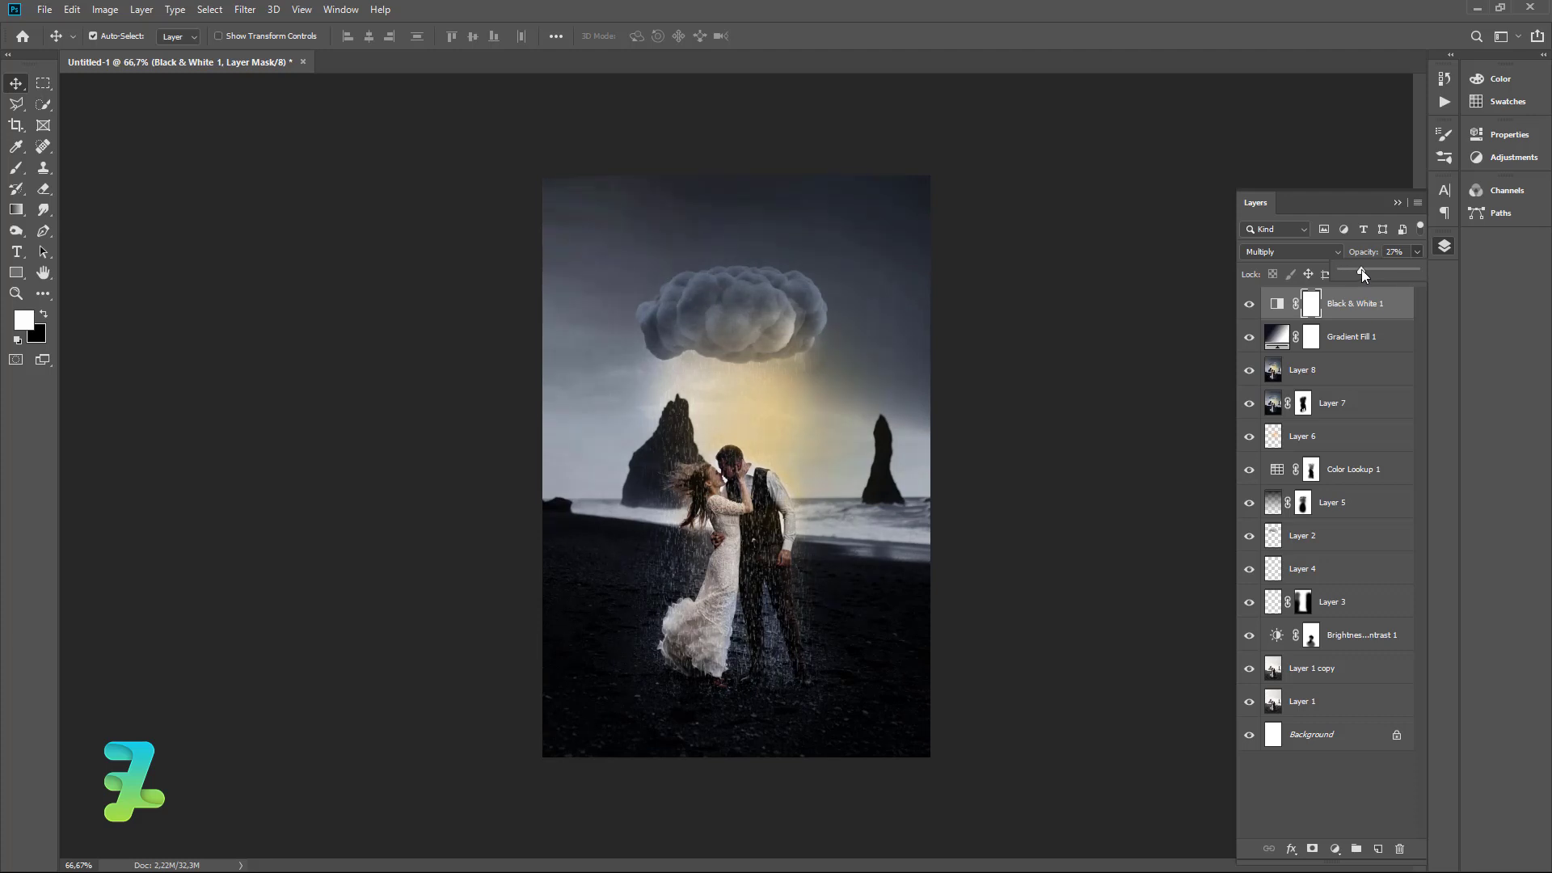
{"action": "left_click_drag", "start_coordinate": [1370, 268], "coordinate": [1369, 268]}
Run High Pass with a radius of about 1.2 on merged Layer 9.
{"action": "left_click", "coordinate": [1358, 204]}
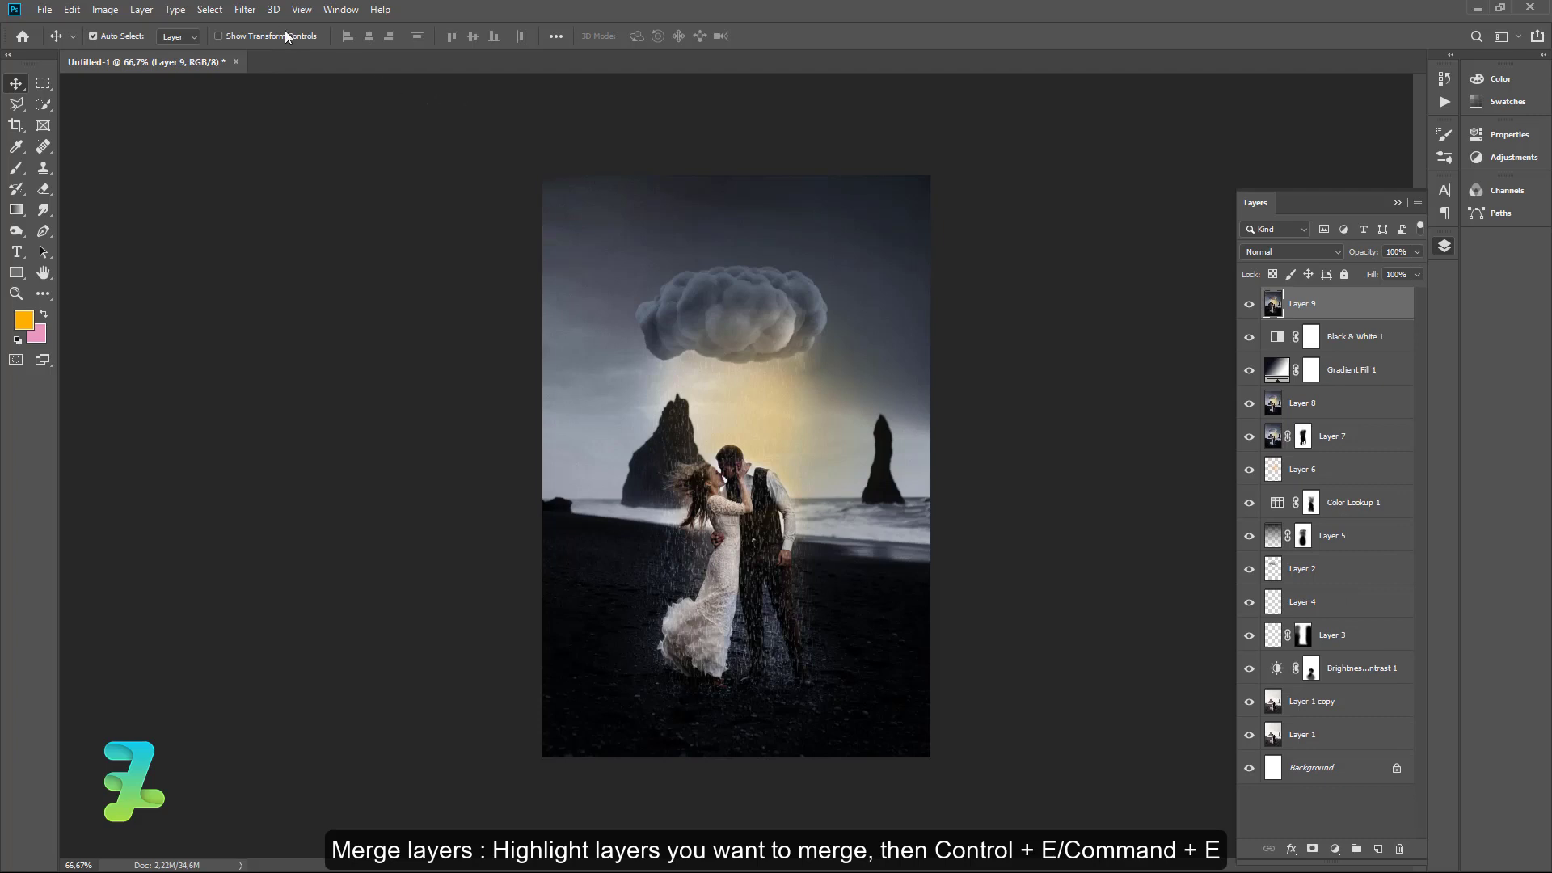
{"action": "left_click", "coordinate": [246, 9]}
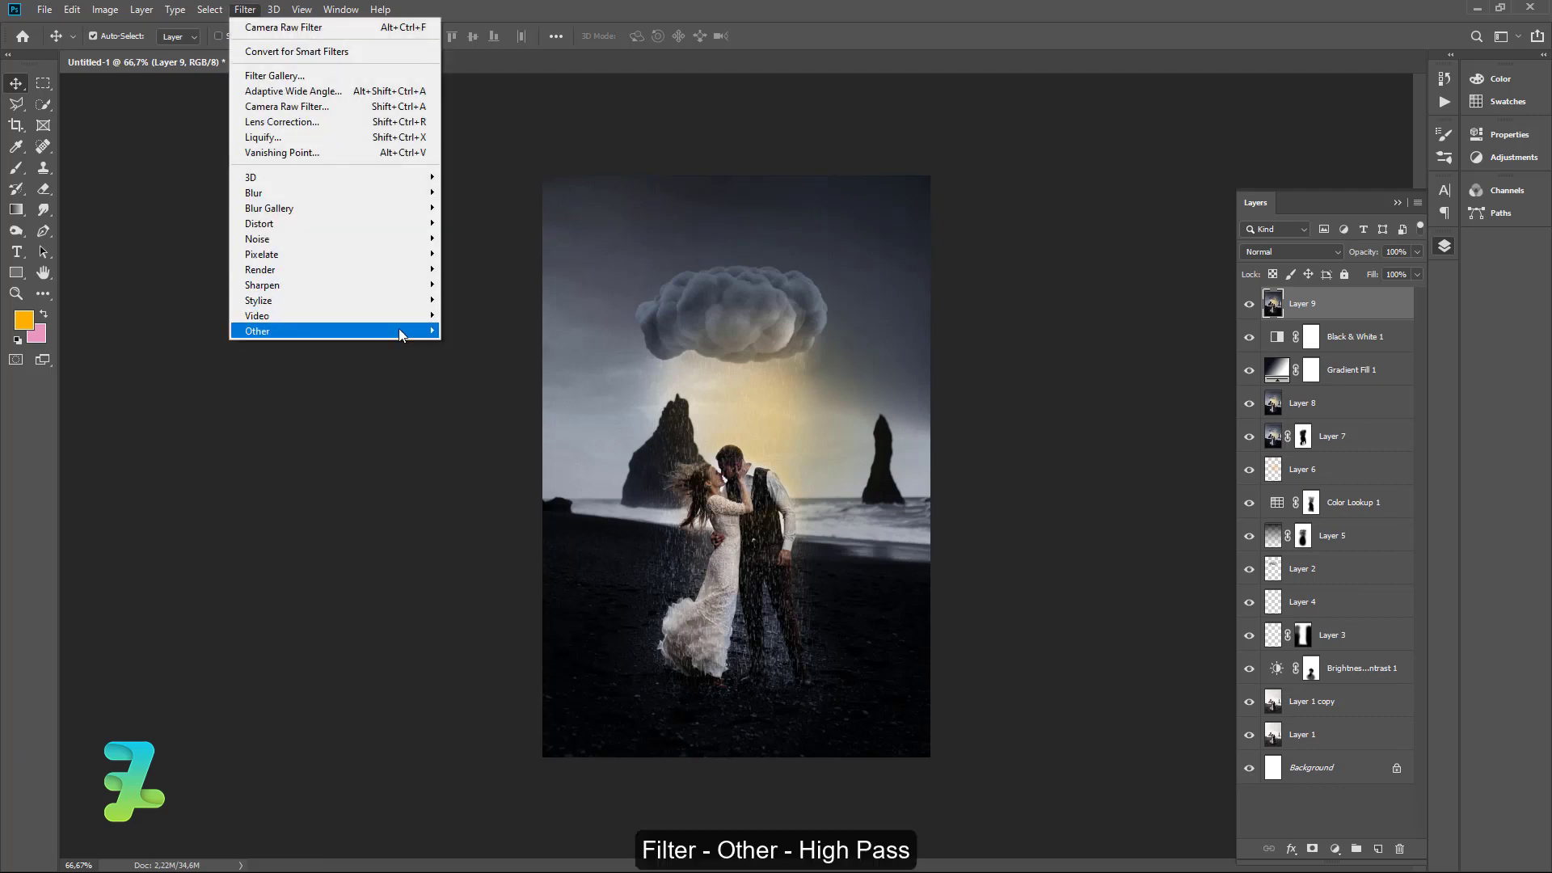
{"action": "mouse_move", "coordinate": [315, 331]}
{"action": "left_click", "coordinate": [483, 346]}
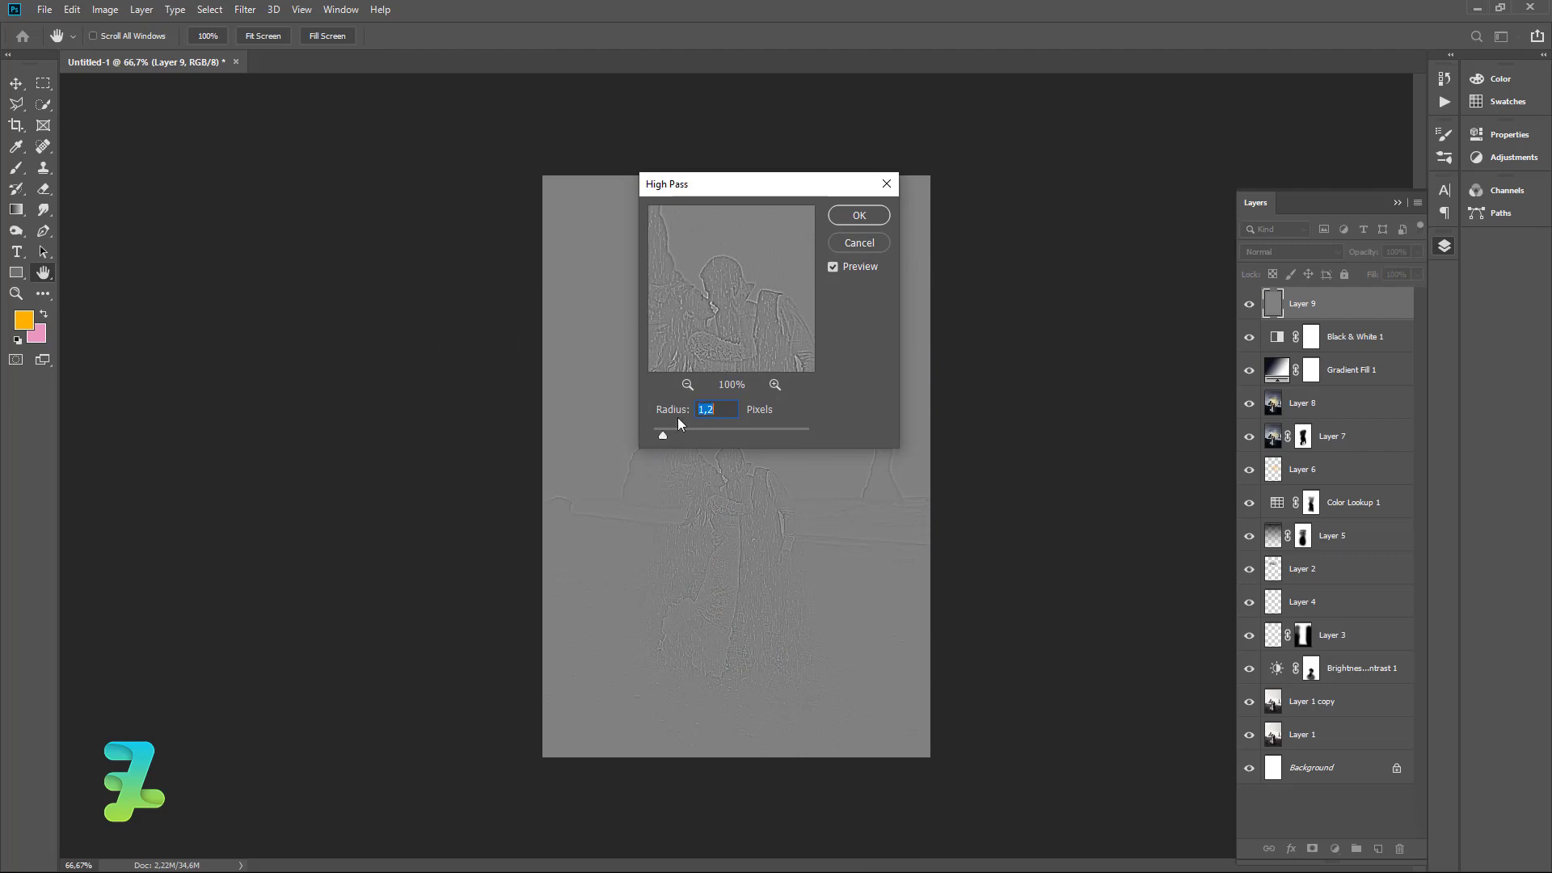
{"action": "left_click", "coordinate": [858, 215]}
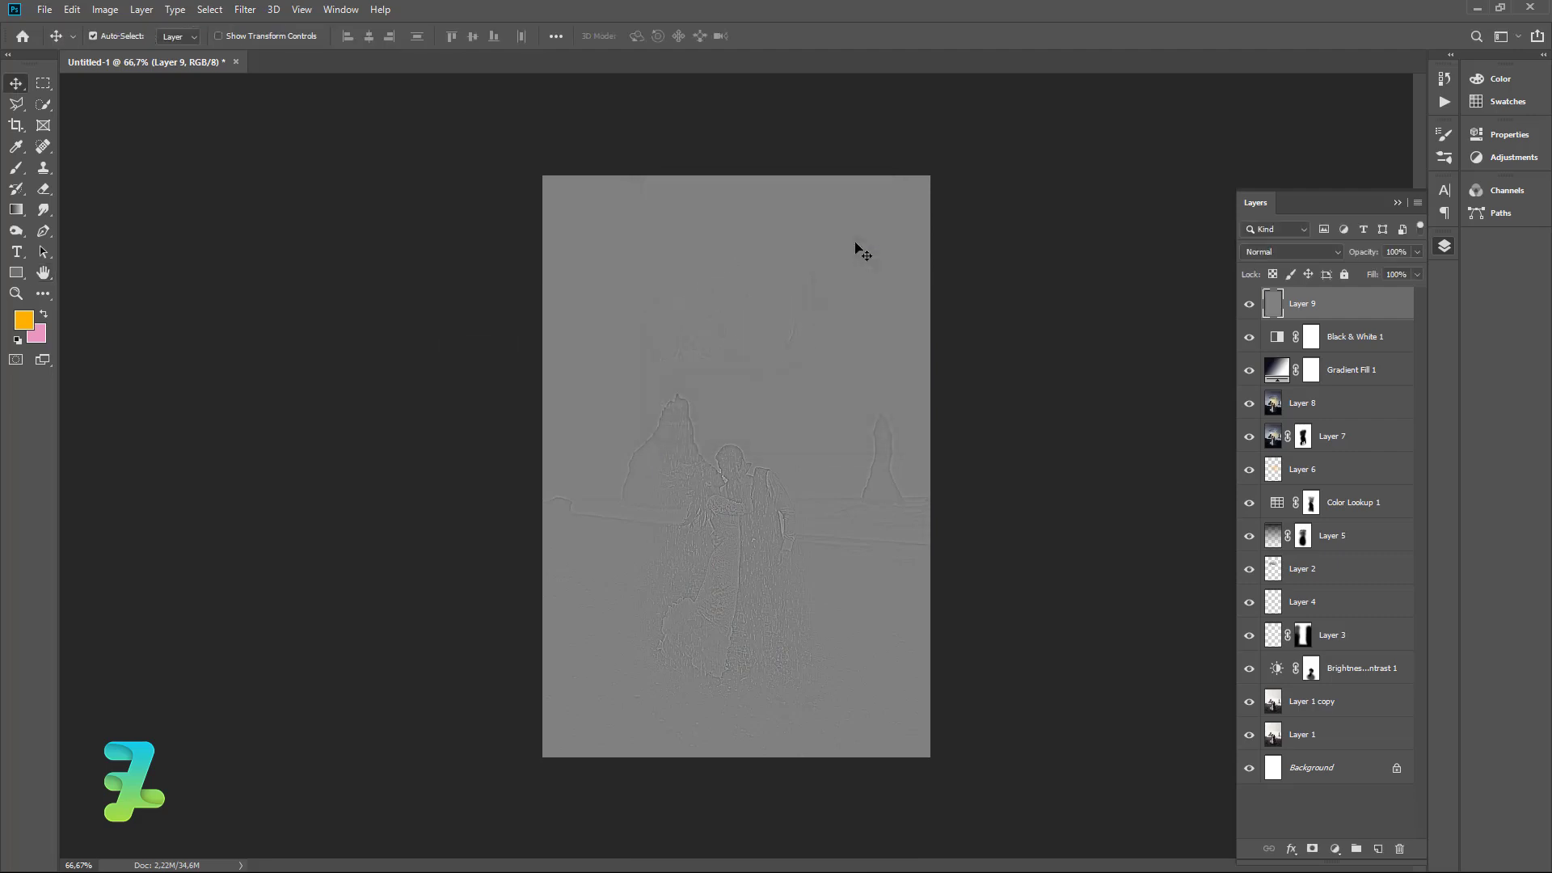
{"action": "left_click", "coordinate": [305, 15]}
{"action": "mouse_move", "coordinate": [245, 9]}
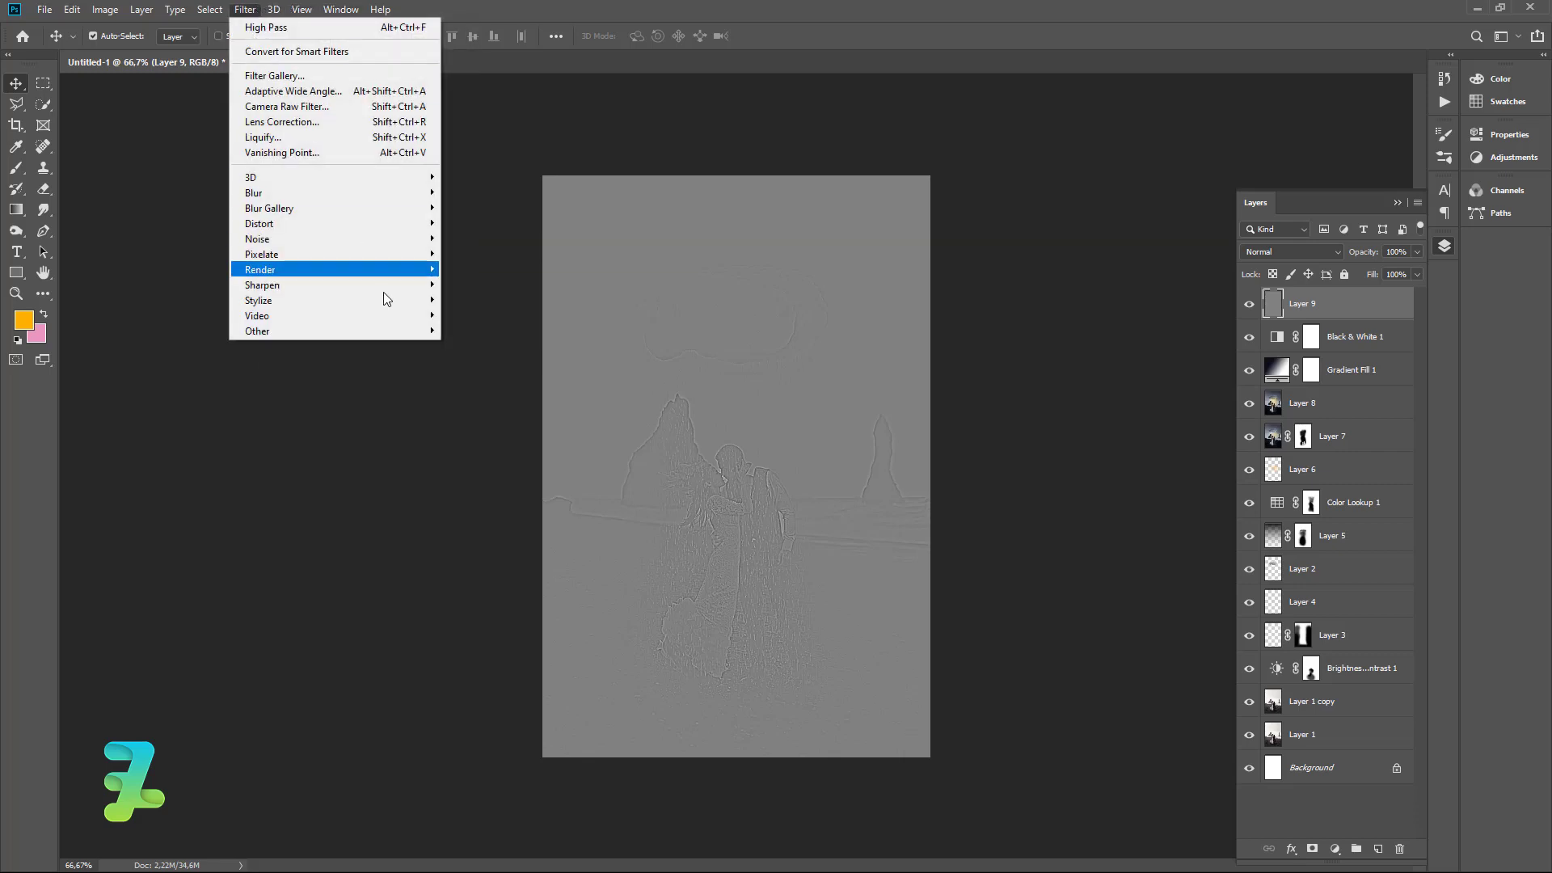
Blend Layer 9 in Soft Light, then toggle it and zoom in and out to check sharpening.
{"action": "mouse_move", "coordinate": [333, 299]}
{"action": "left_click", "coordinate": [1293, 252]}
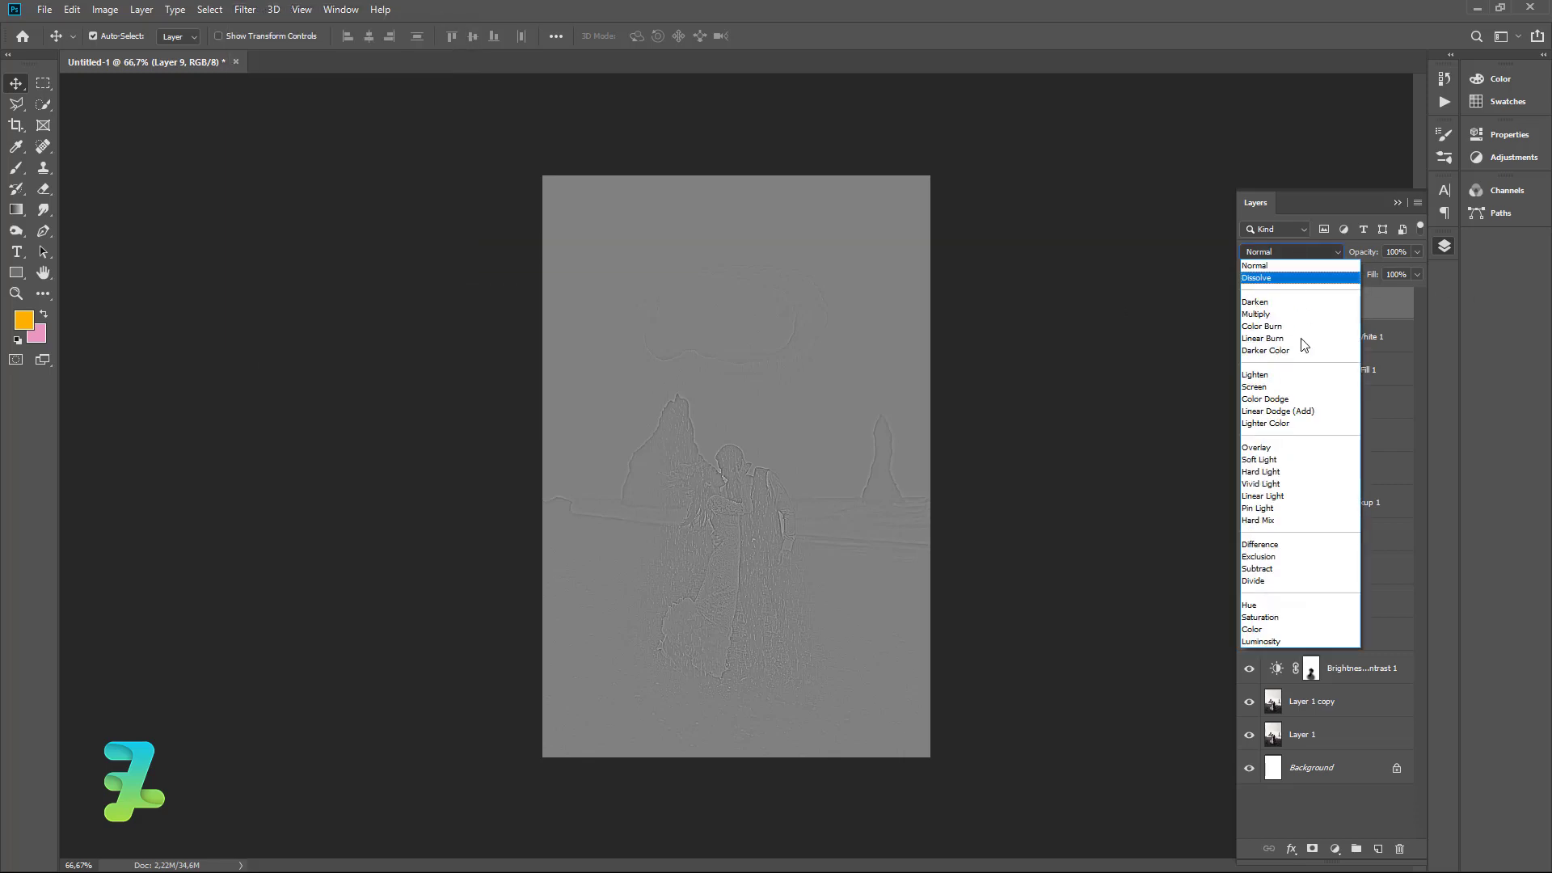
{"action": "left_click", "coordinate": [1283, 461]}
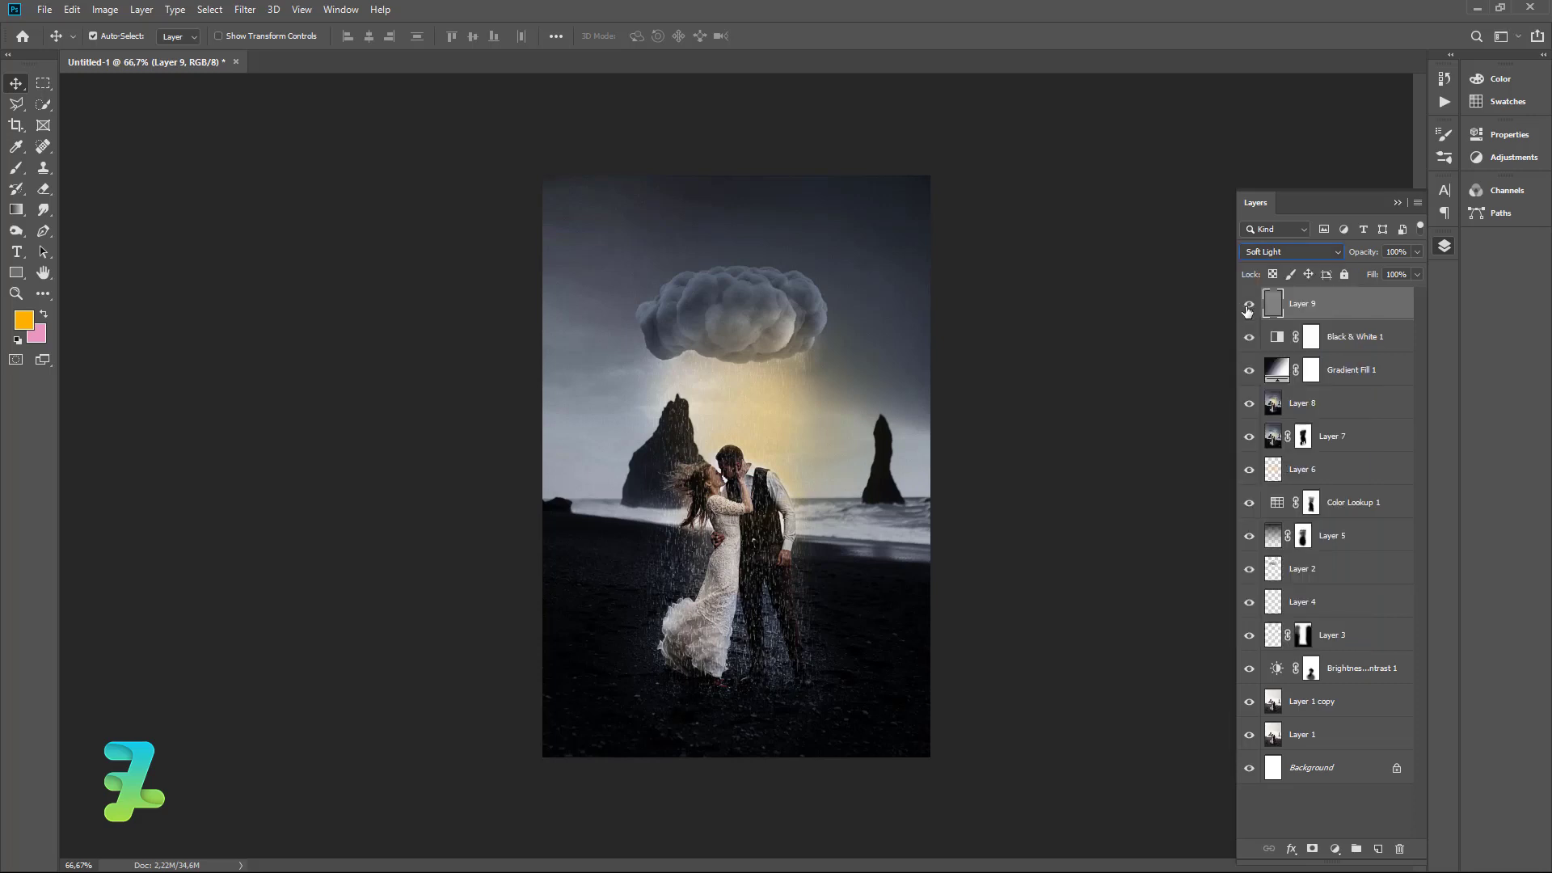
{"action": "left_click", "coordinate": [1248, 307]}
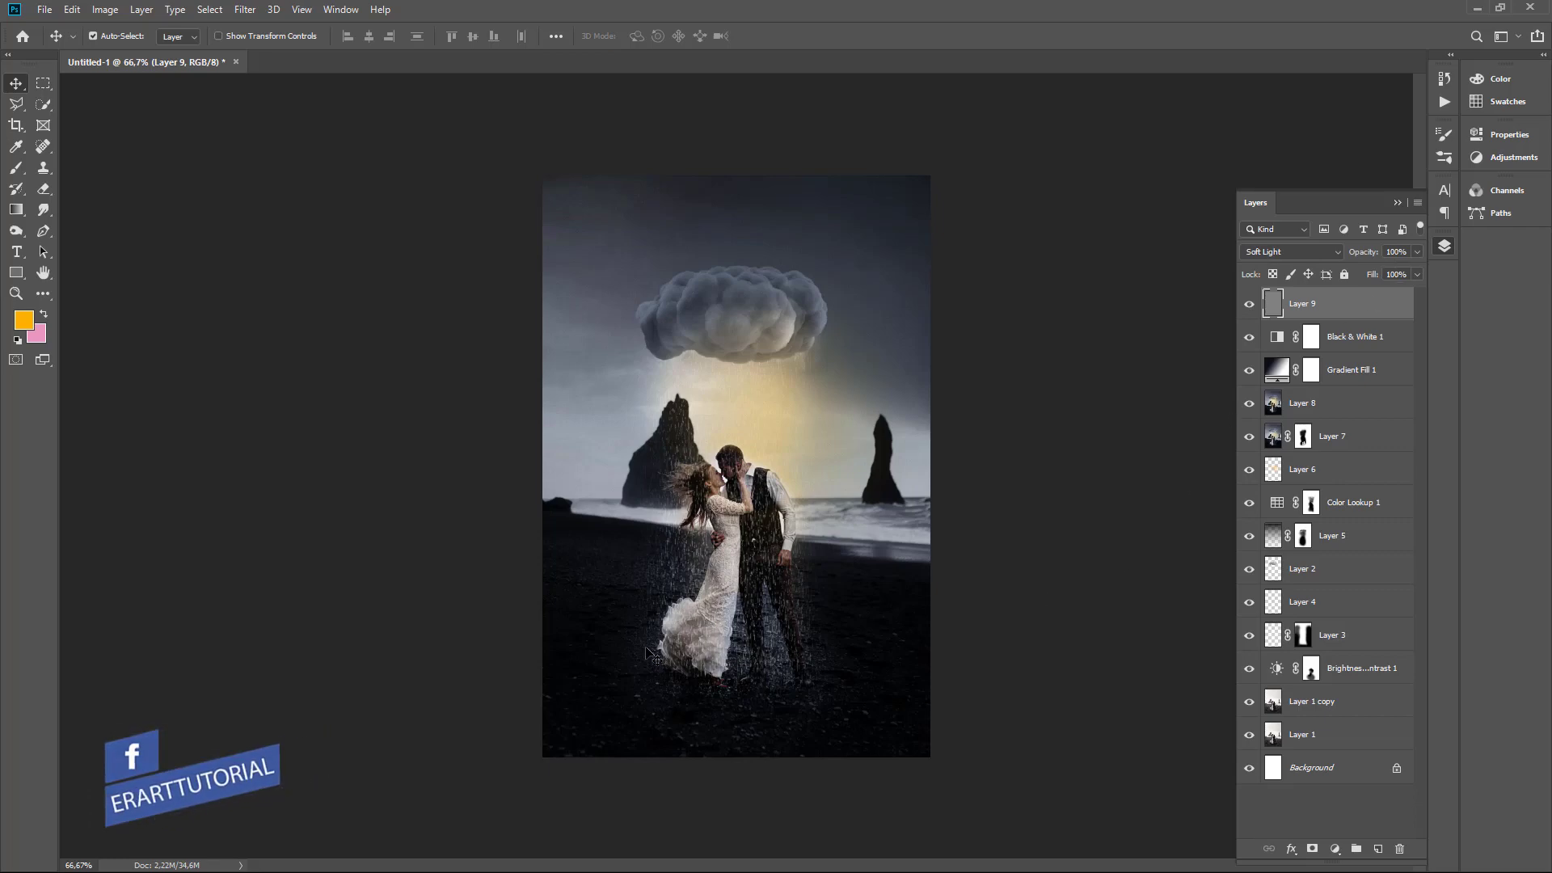
{"action": "key", "text": "ctrl+plus"}
{"action": "key", "text": "ctrl+plus"}
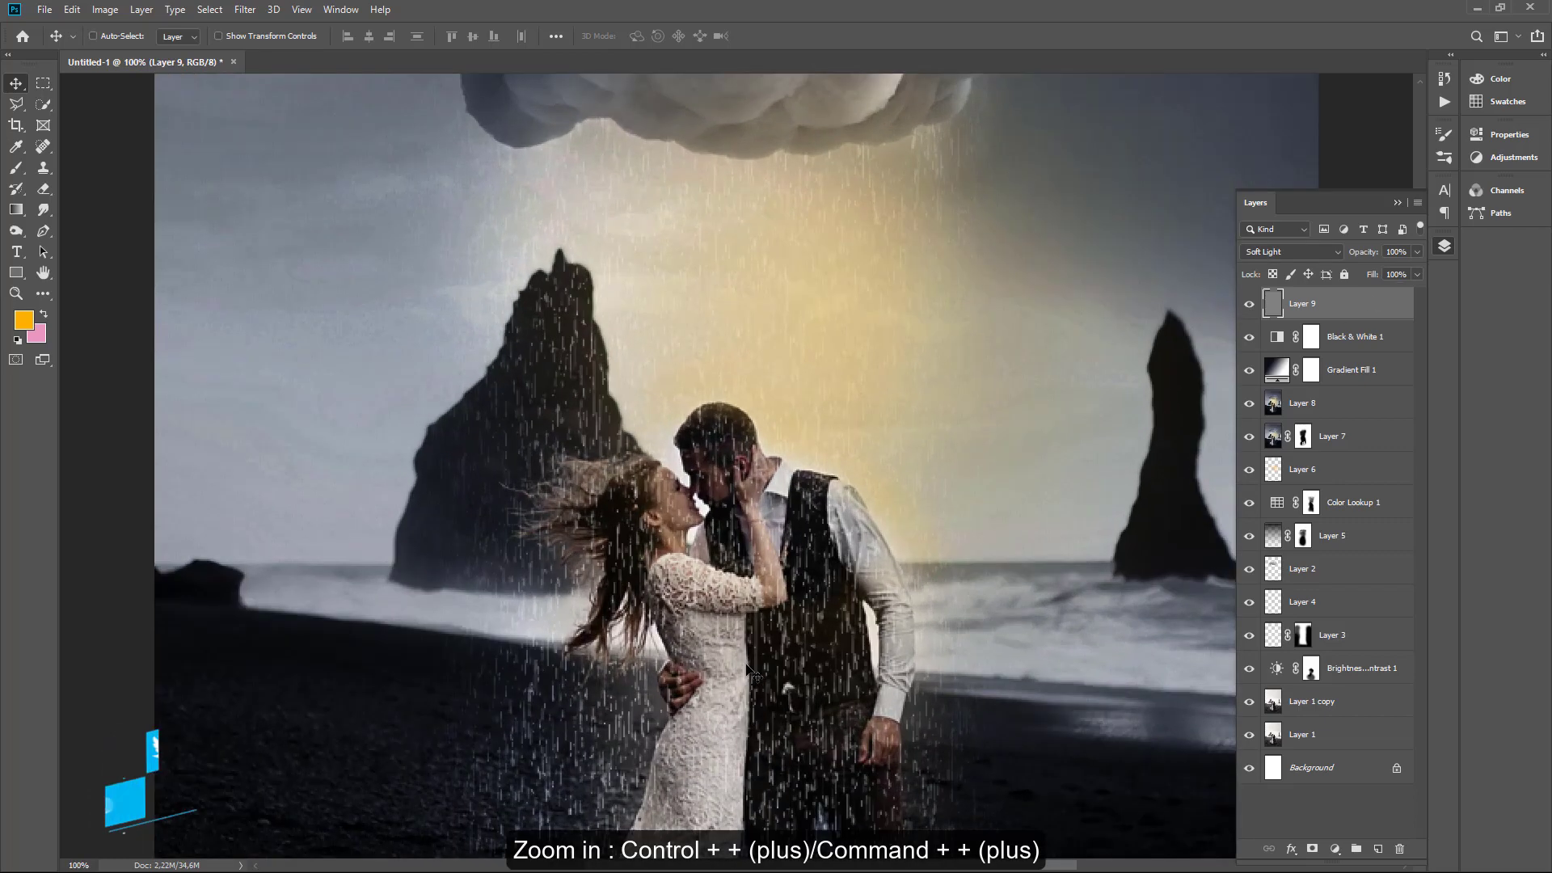
{"action": "key", "text": "ctrl+plus"}
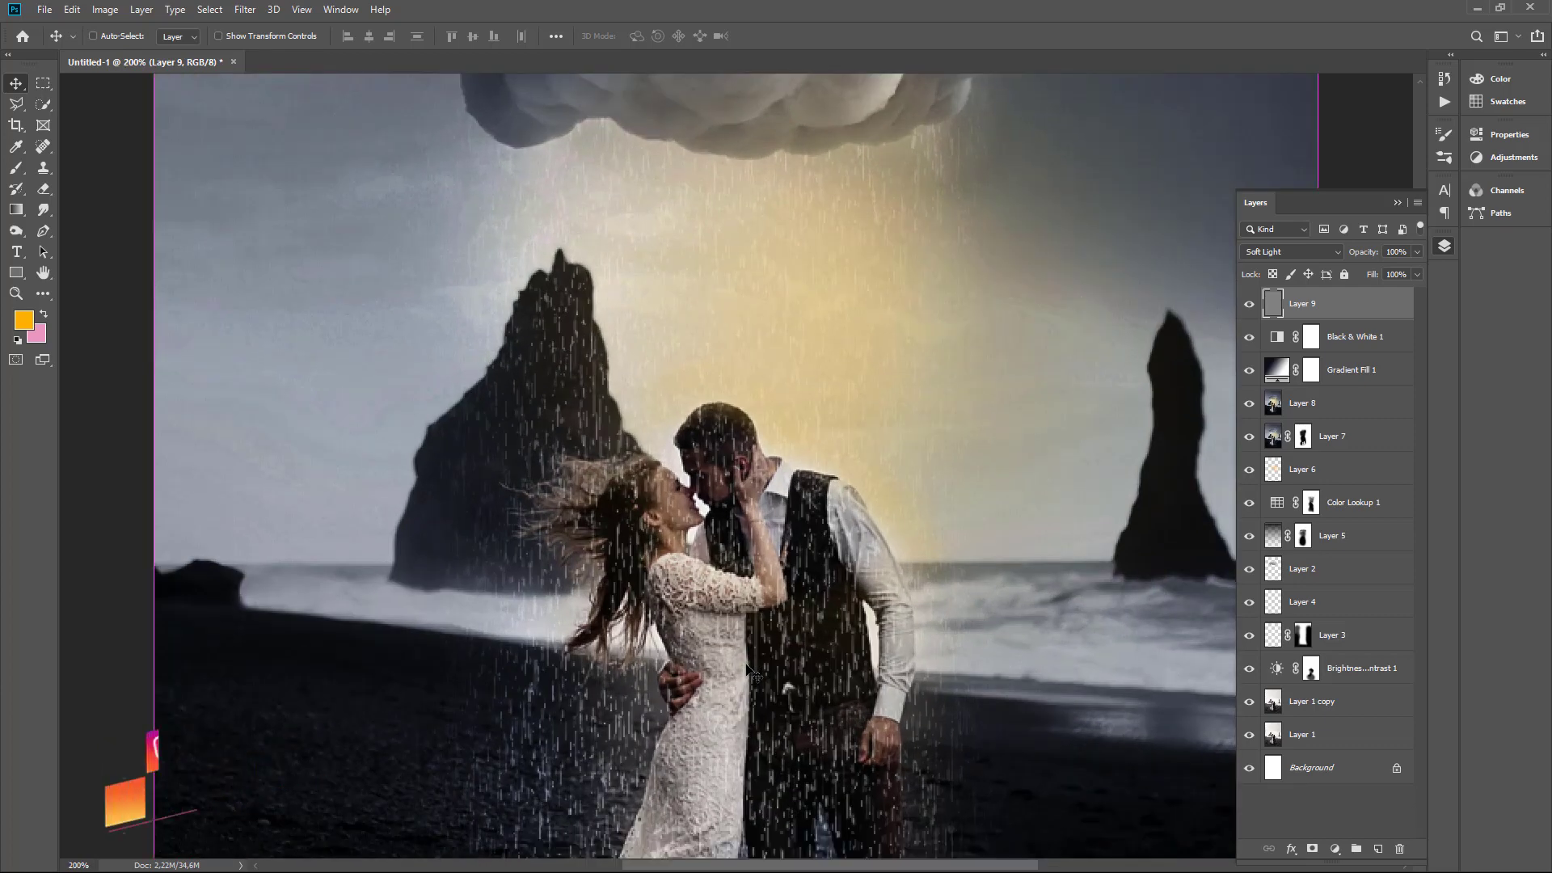
{"action": "key", "text": "ctrl+minus"}
{"action": "key", "text": "ctrl+minus"}
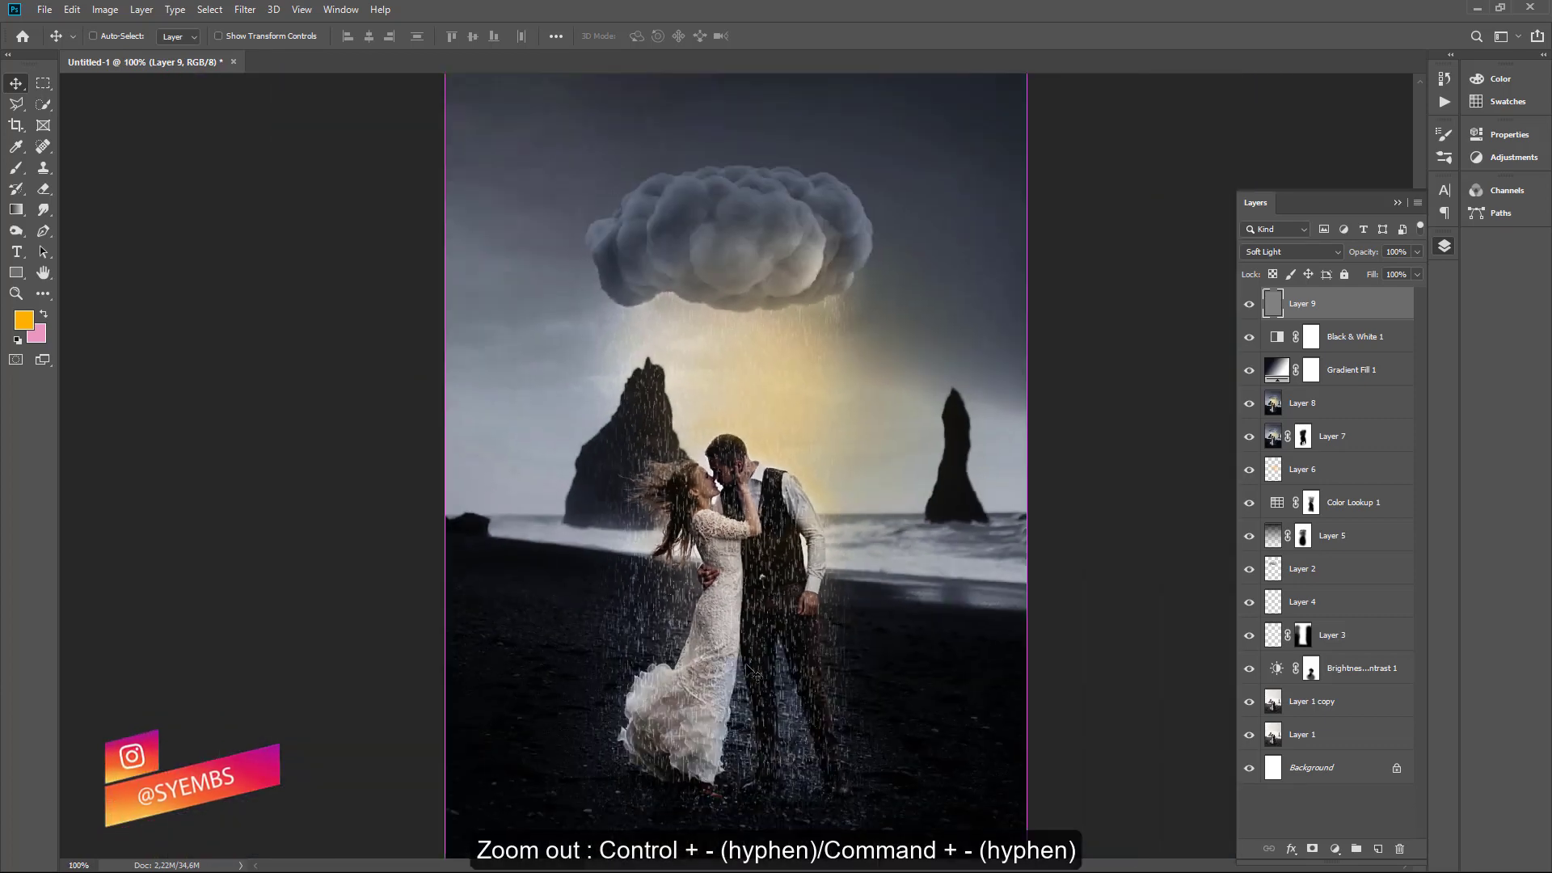
{"action": "key", "text": "ctrl+minus"}
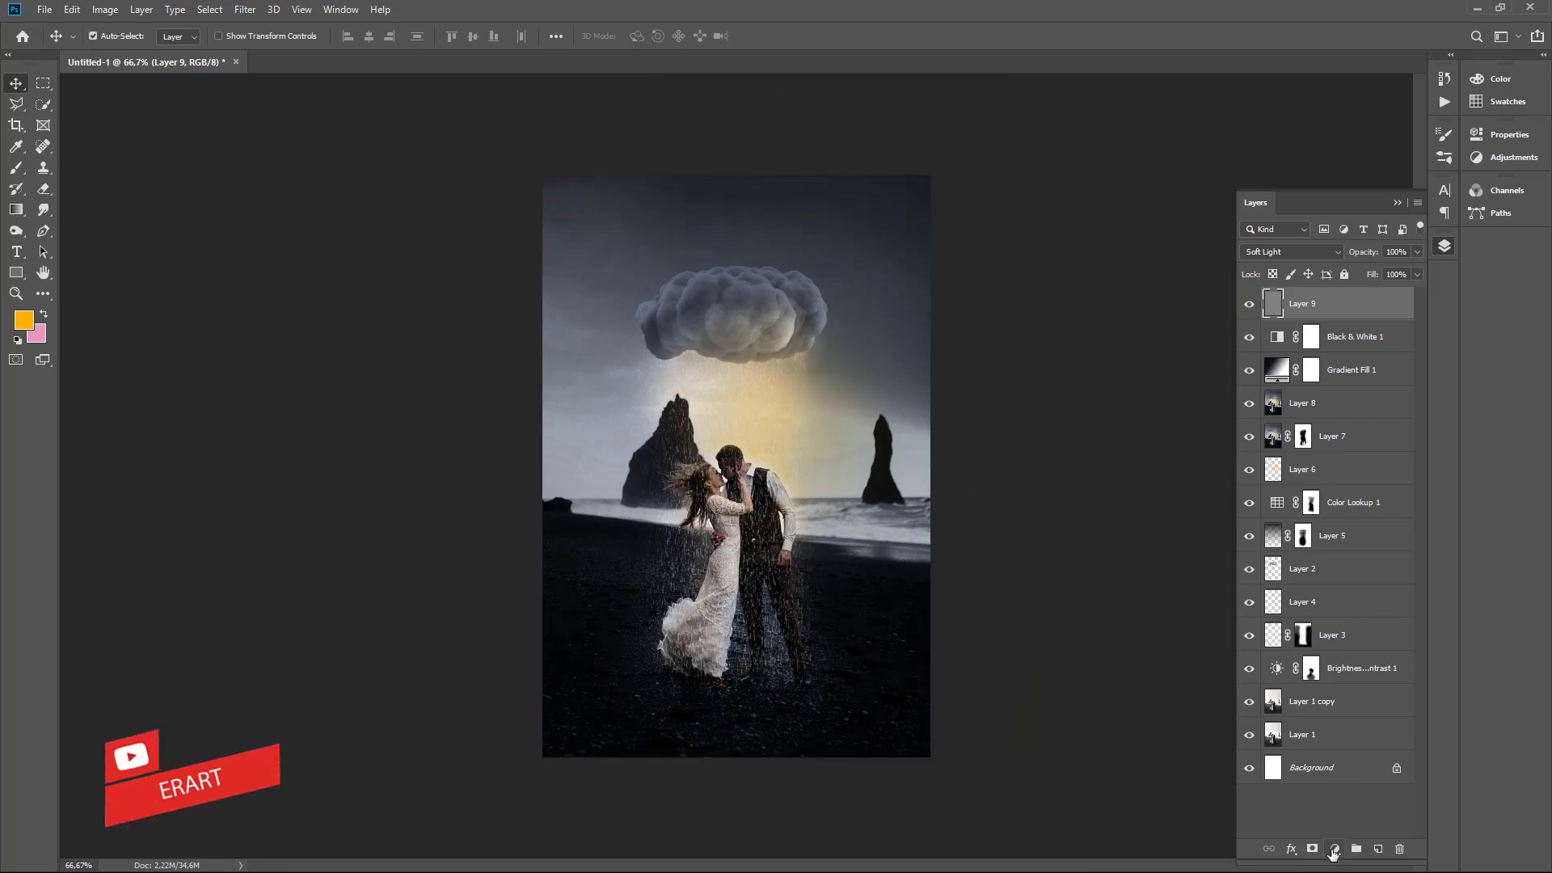
Add a Gradient Fill layer with a black-to-transparent gradient, removing the orange stop.
{"action": "left_click", "coordinate": [1334, 848]}
{"action": "left_click", "coordinate": [1334, 848]}
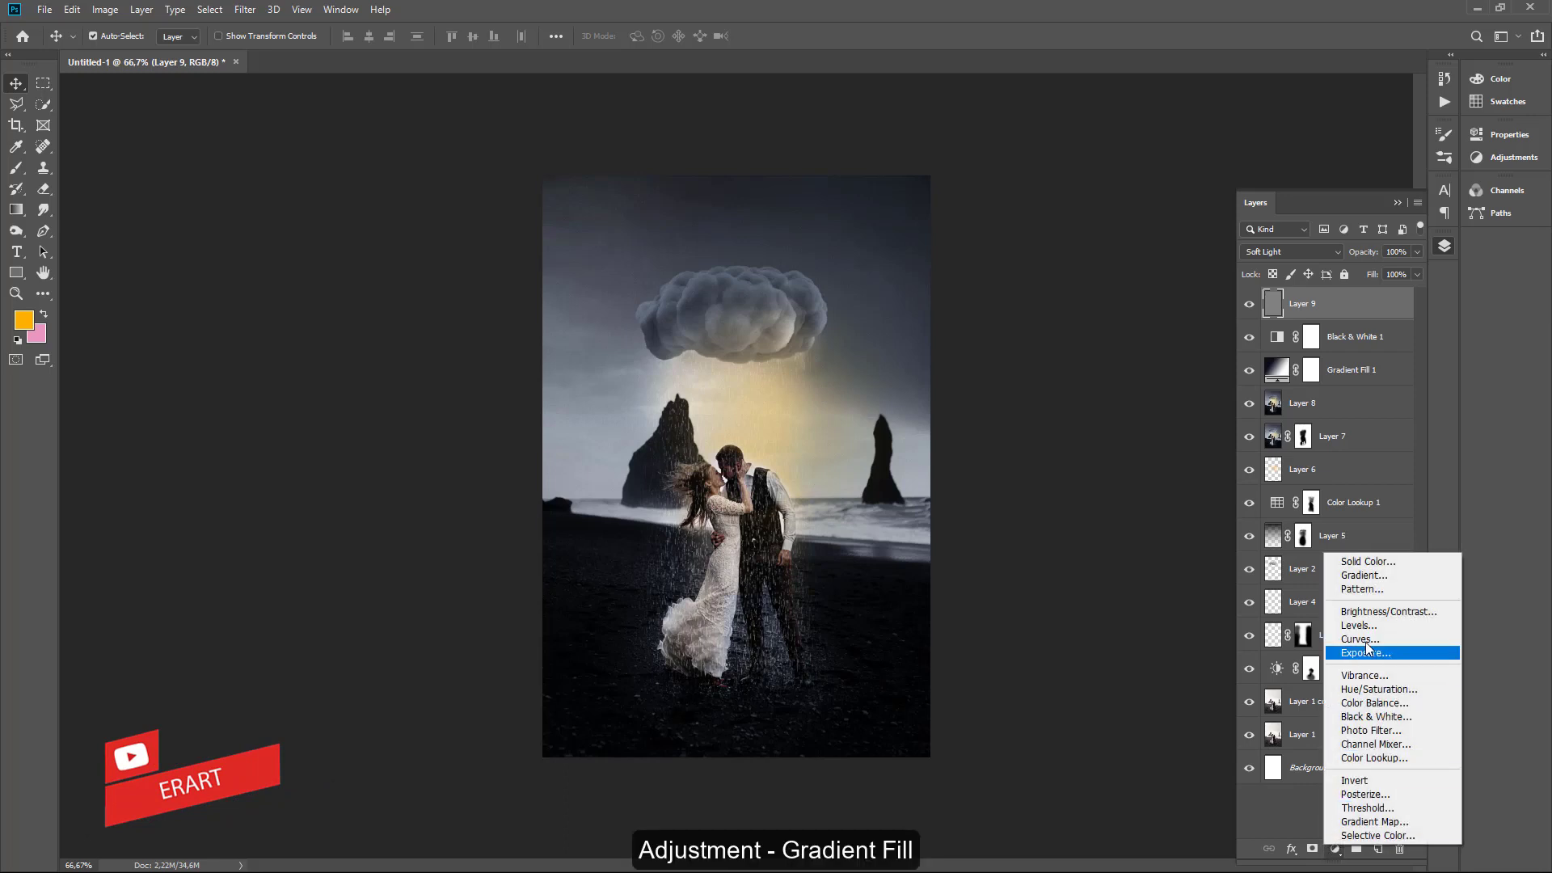
{"action": "left_click", "coordinate": [1376, 576]}
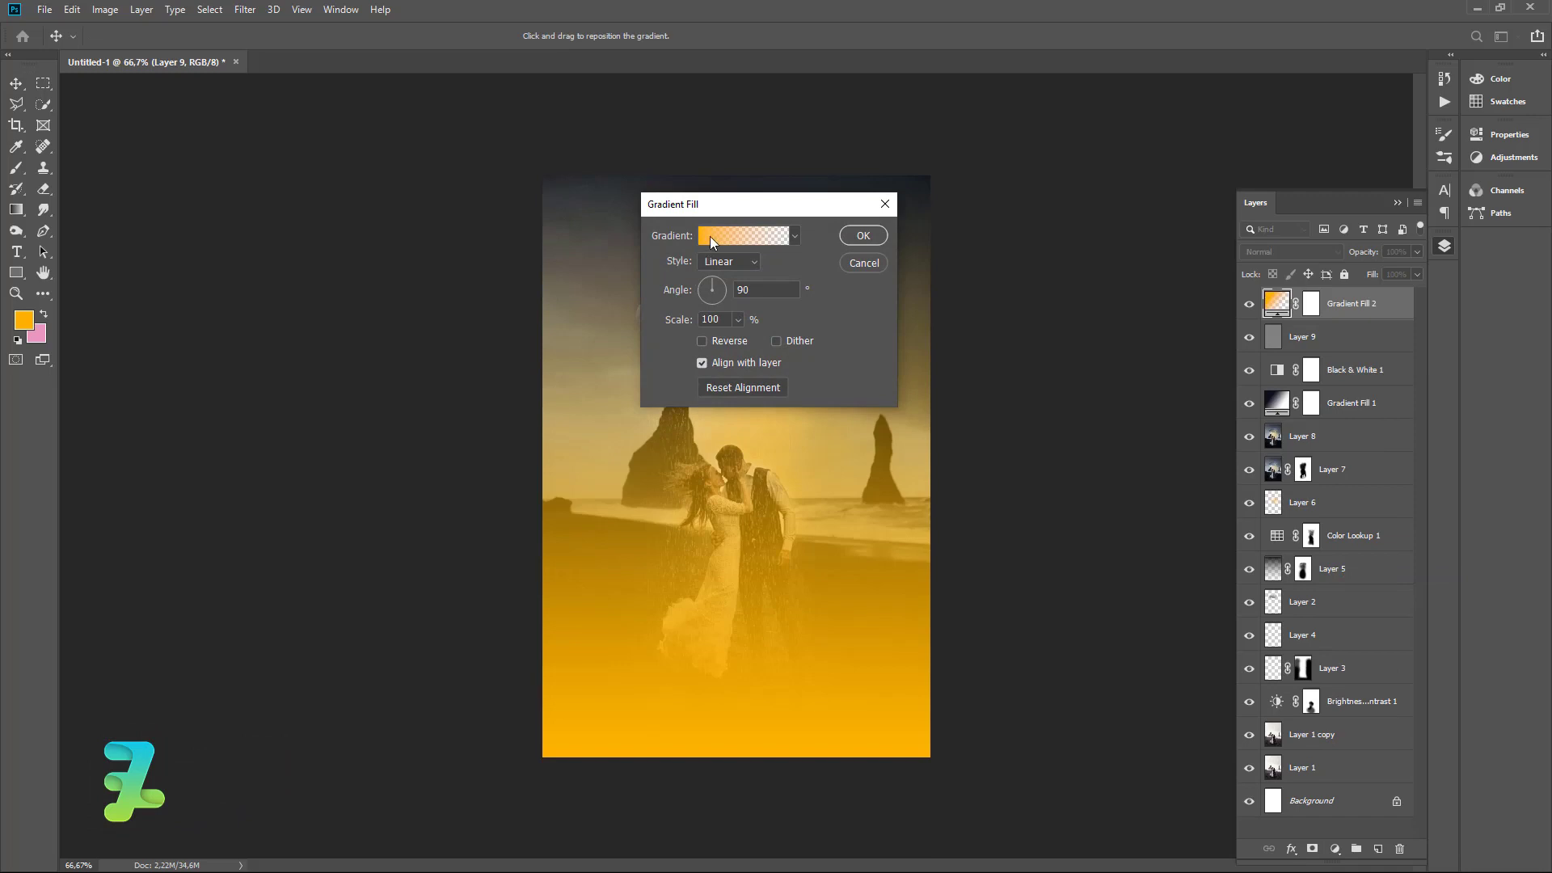
{"action": "left_click", "coordinate": [710, 236]}
{"action": "left_click", "coordinate": [958, 486]}
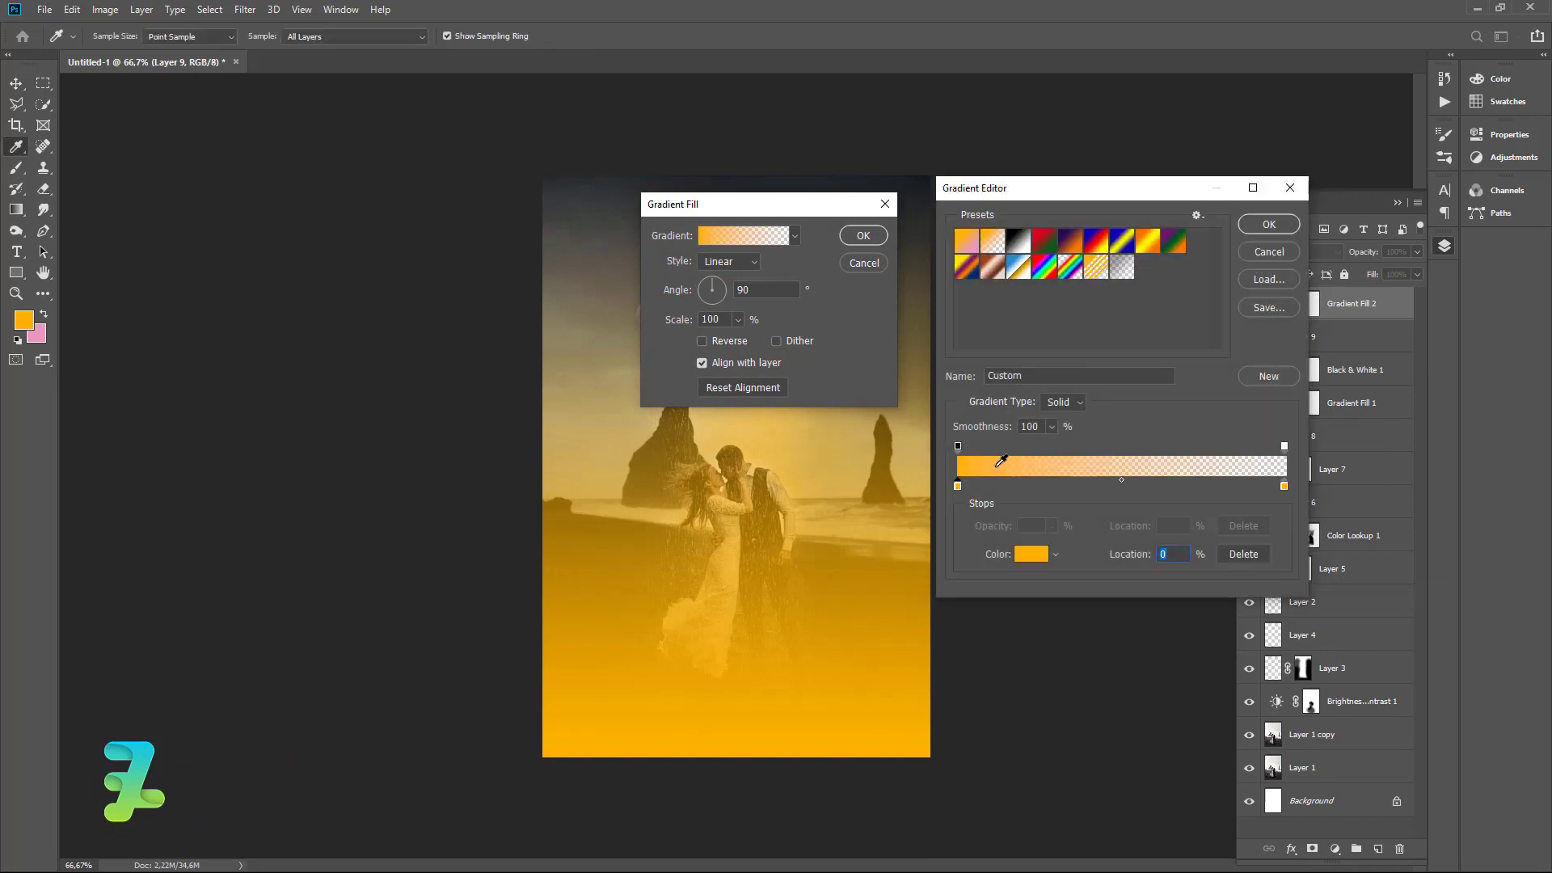
{"action": "left_click", "coordinate": [1031, 554]}
{"action": "left_click_drag", "start_coordinate": [1108, 391], "coordinate": [908, 509]}
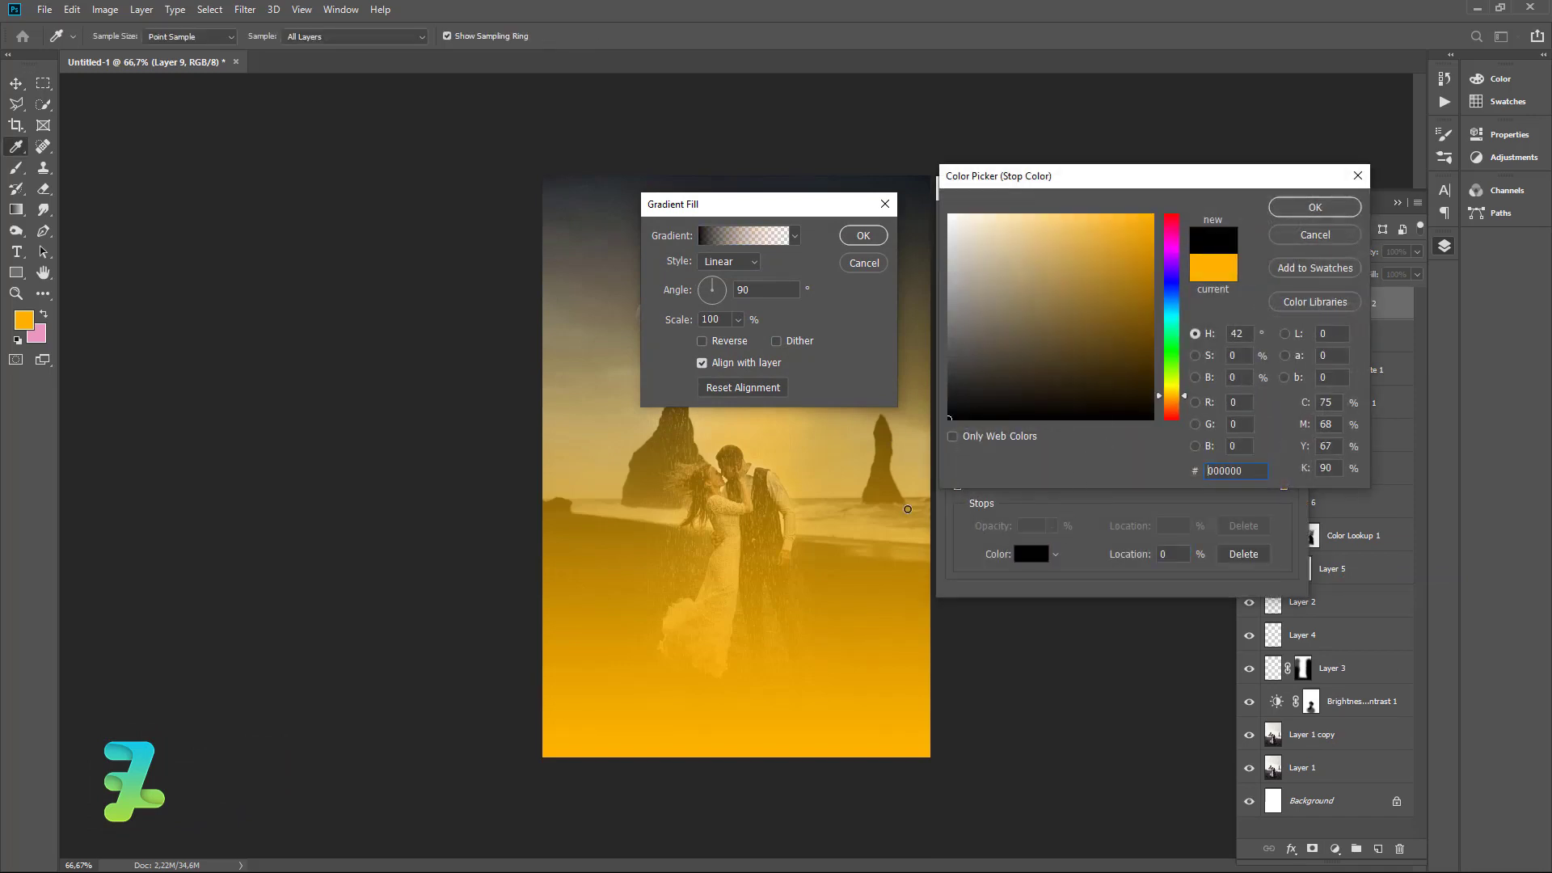
{"action": "left_click", "coordinate": [1310, 210]}
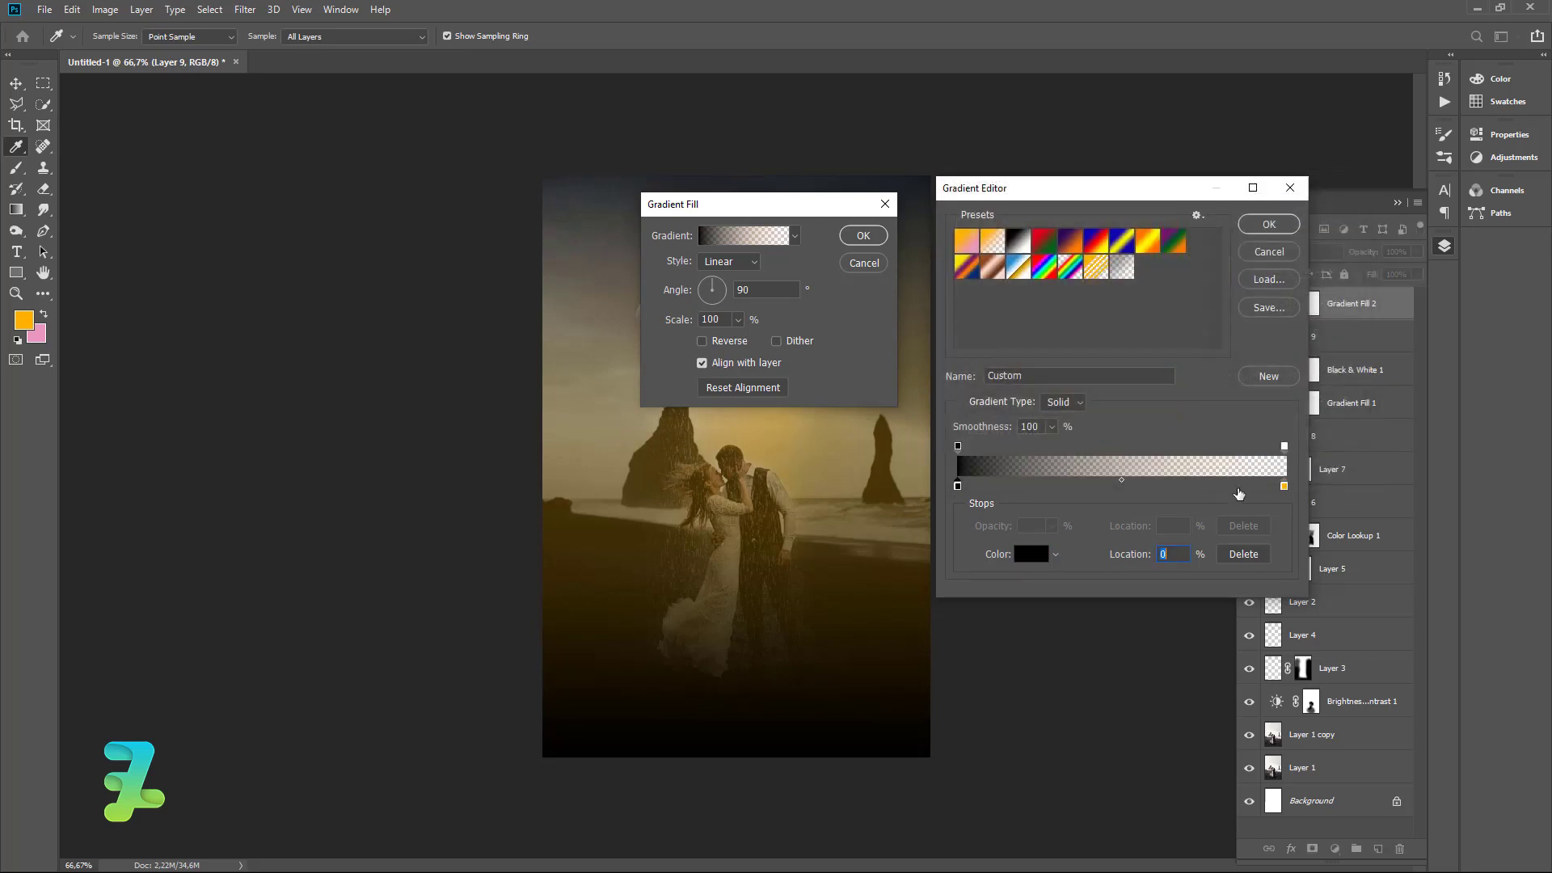
{"action": "left_click", "coordinate": [1284, 486]}
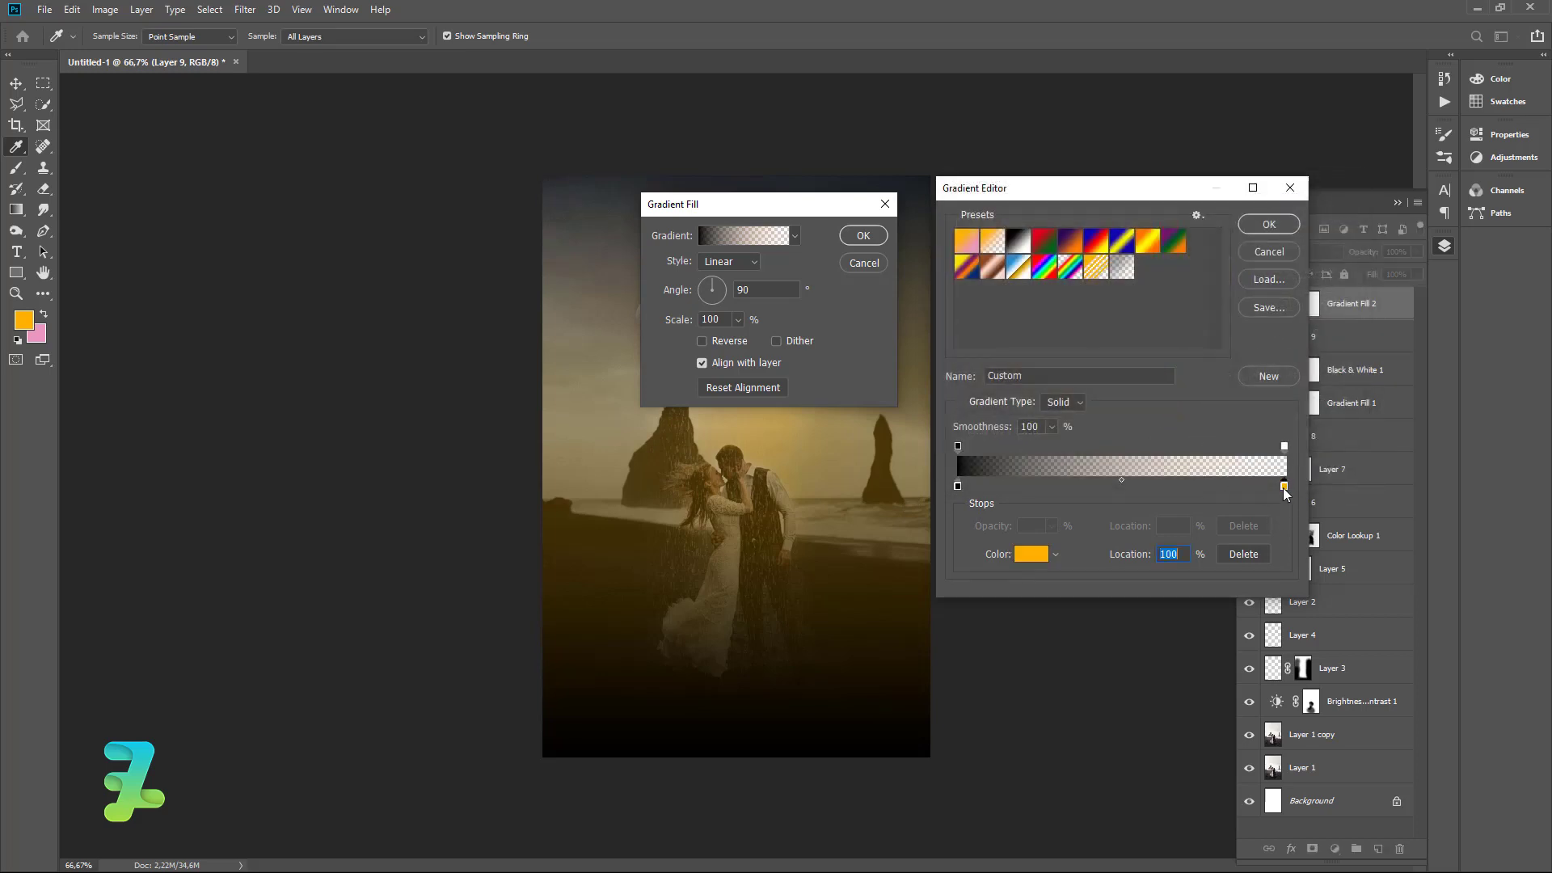
{"action": "left_click", "coordinate": [1241, 554]}
{"action": "left_click", "coordinate": [1283, 226]}
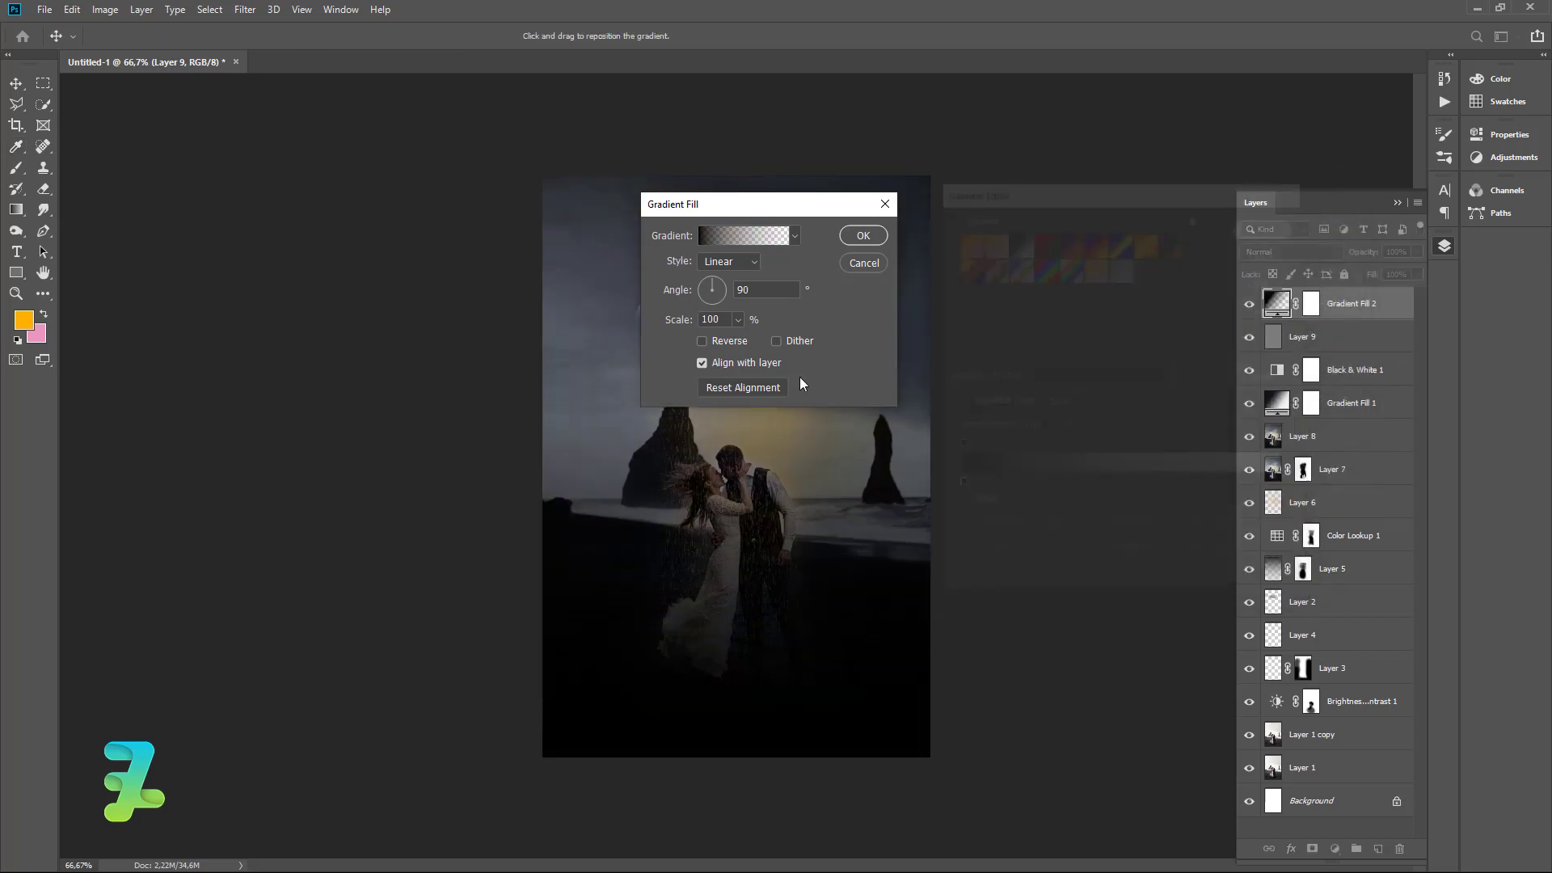
Make the vignette Radial and Reversed at 177% scale, with opacity lowered to about 74%.
{"action": "left_click", "coordinate": [727, 261]}
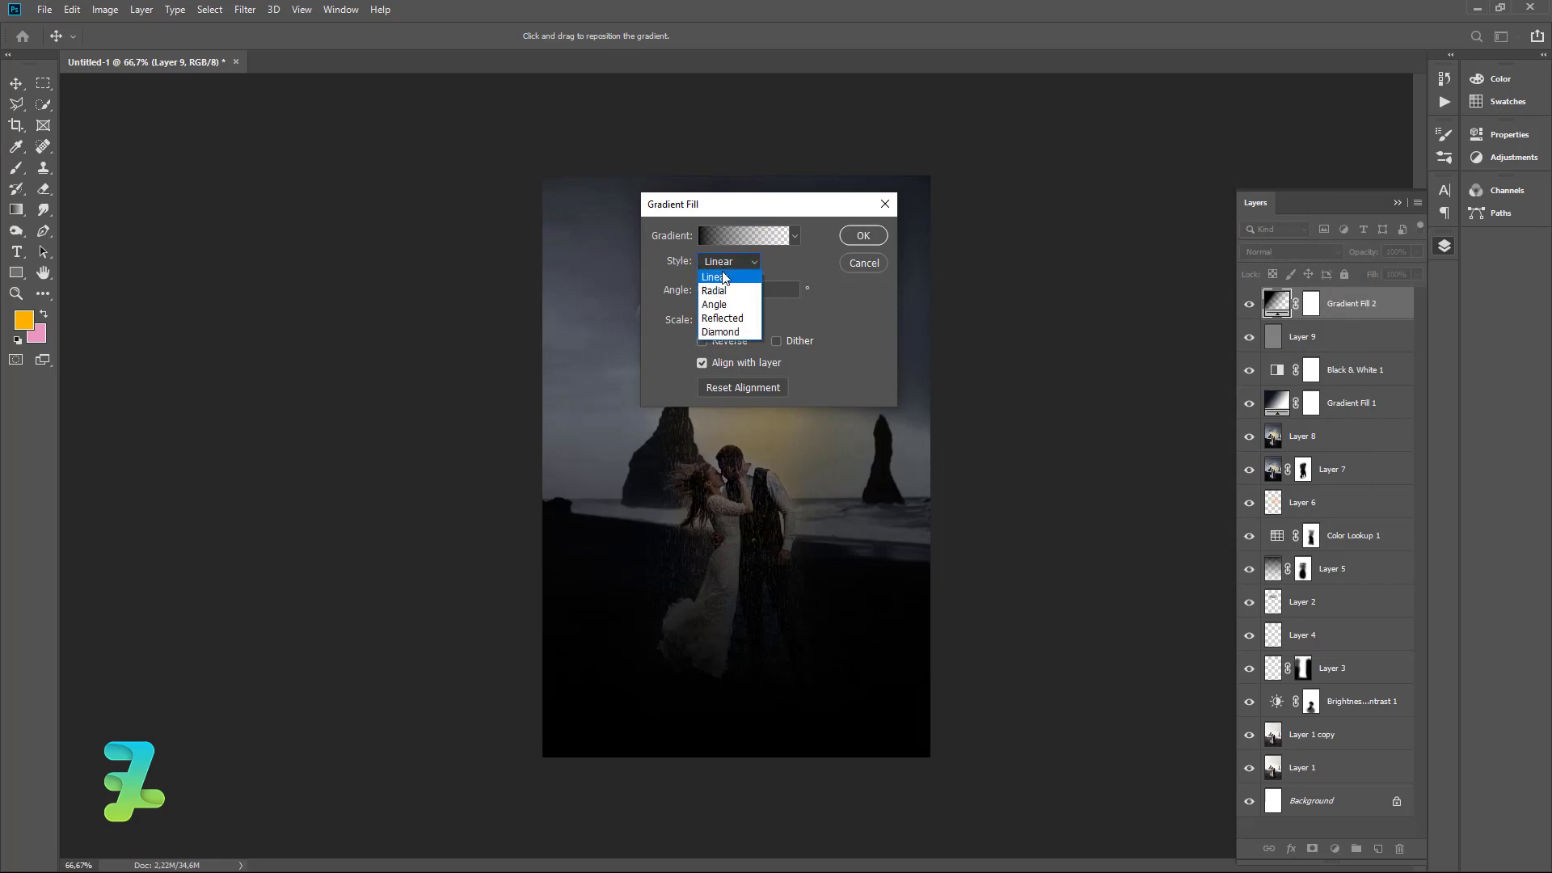
{"action": "left_click", "coordinate": [718, 275]}
{"action": "left_click", "coordinate": [702, 341]}
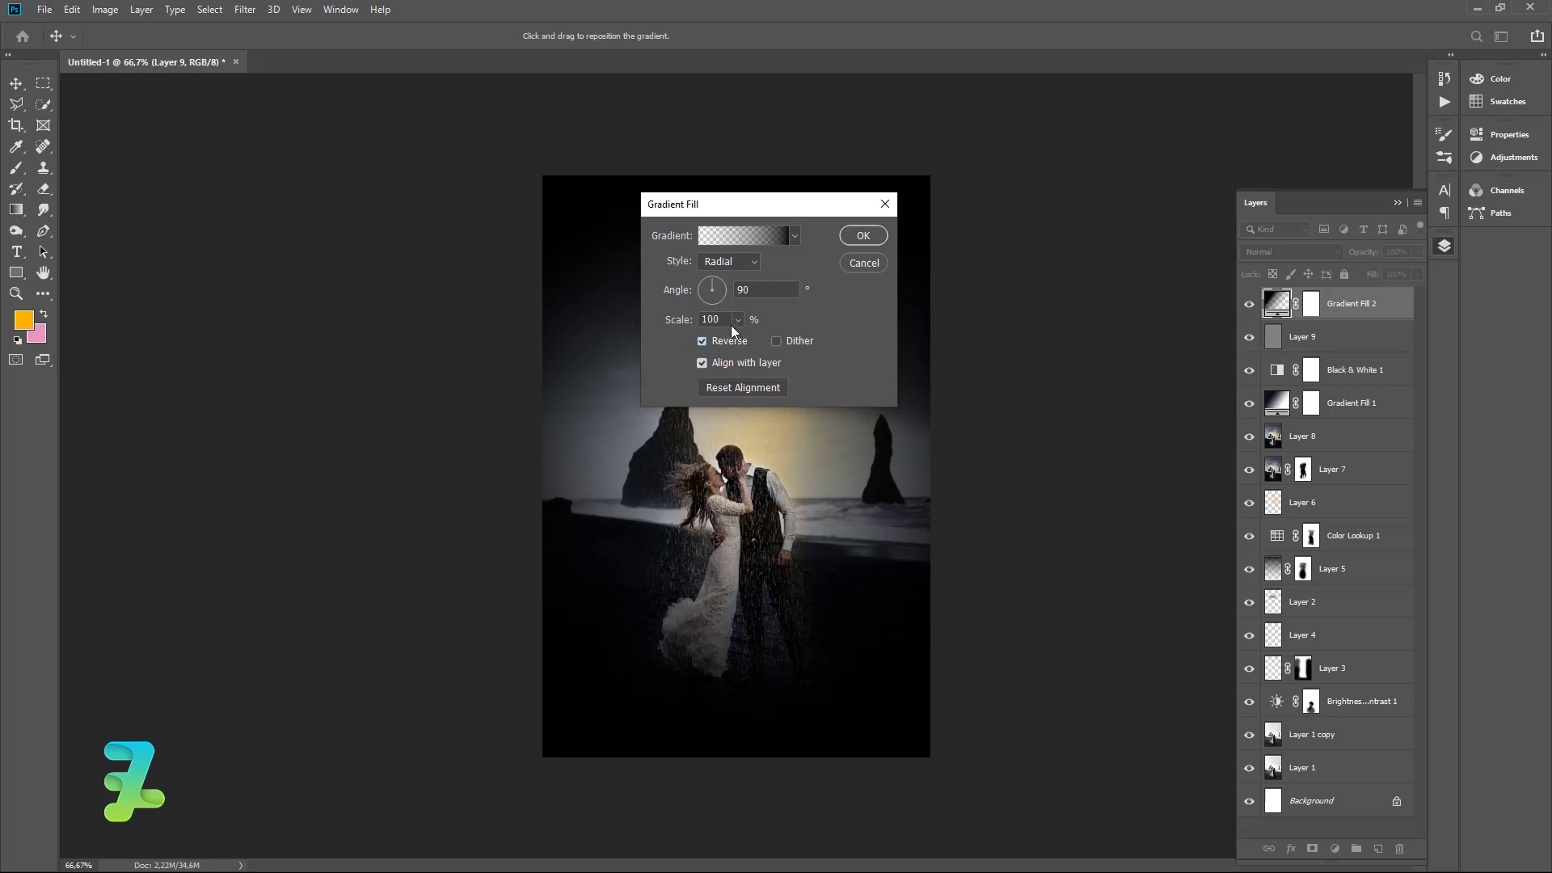
{"action": "left_click", "coordinate": [734, 320]}
{"action": "left_click_drag", "start_coordinate": [748, 337], "coordinate": [743, 336]}
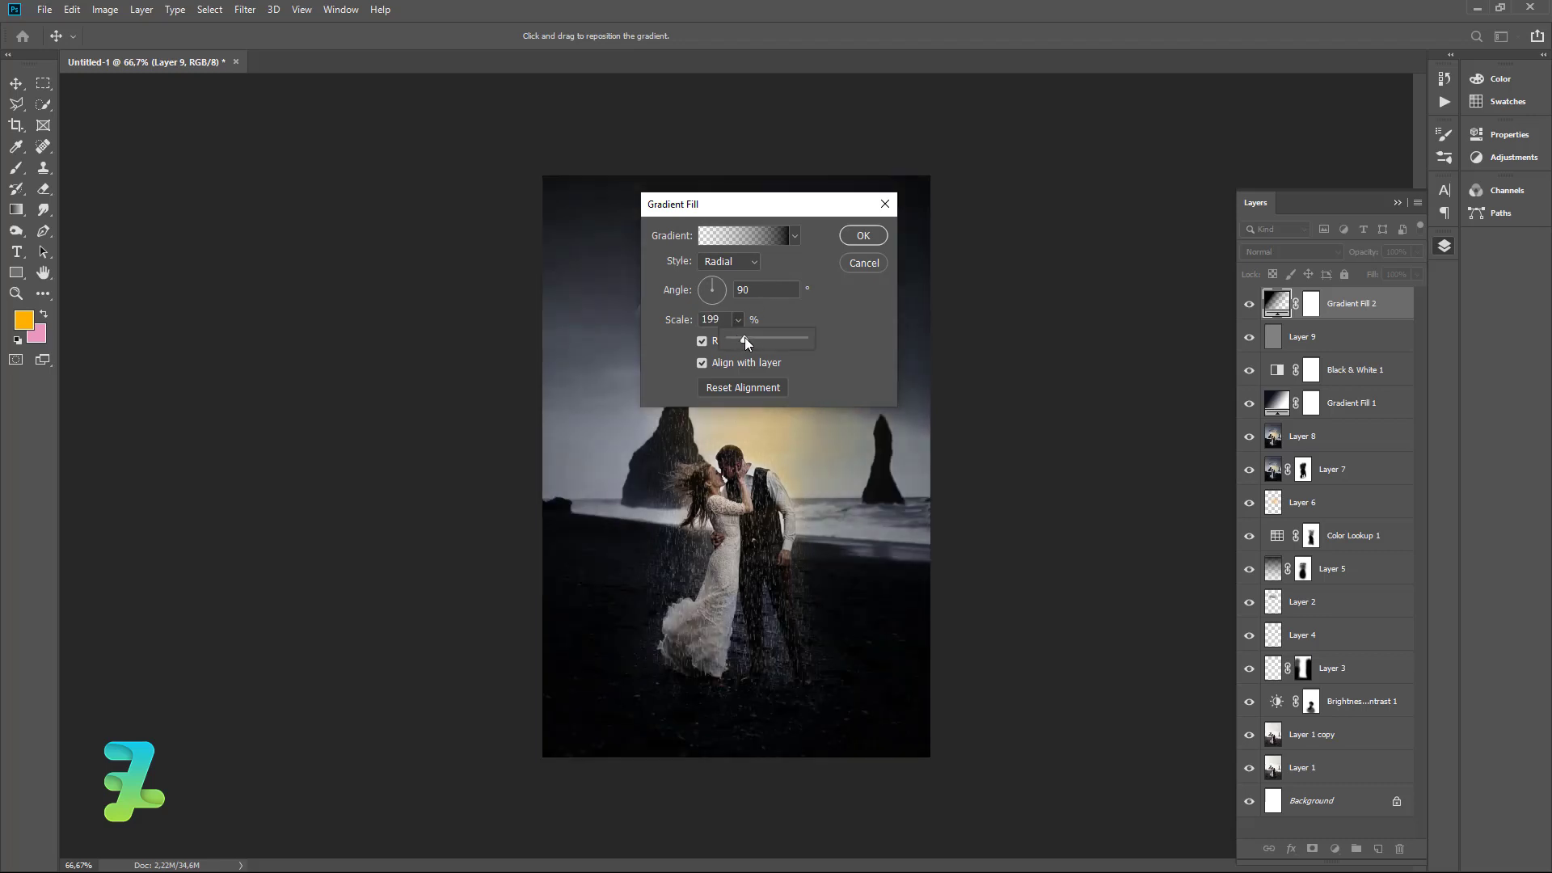
{"action": "left_click", "coordinate": [862, 236]}
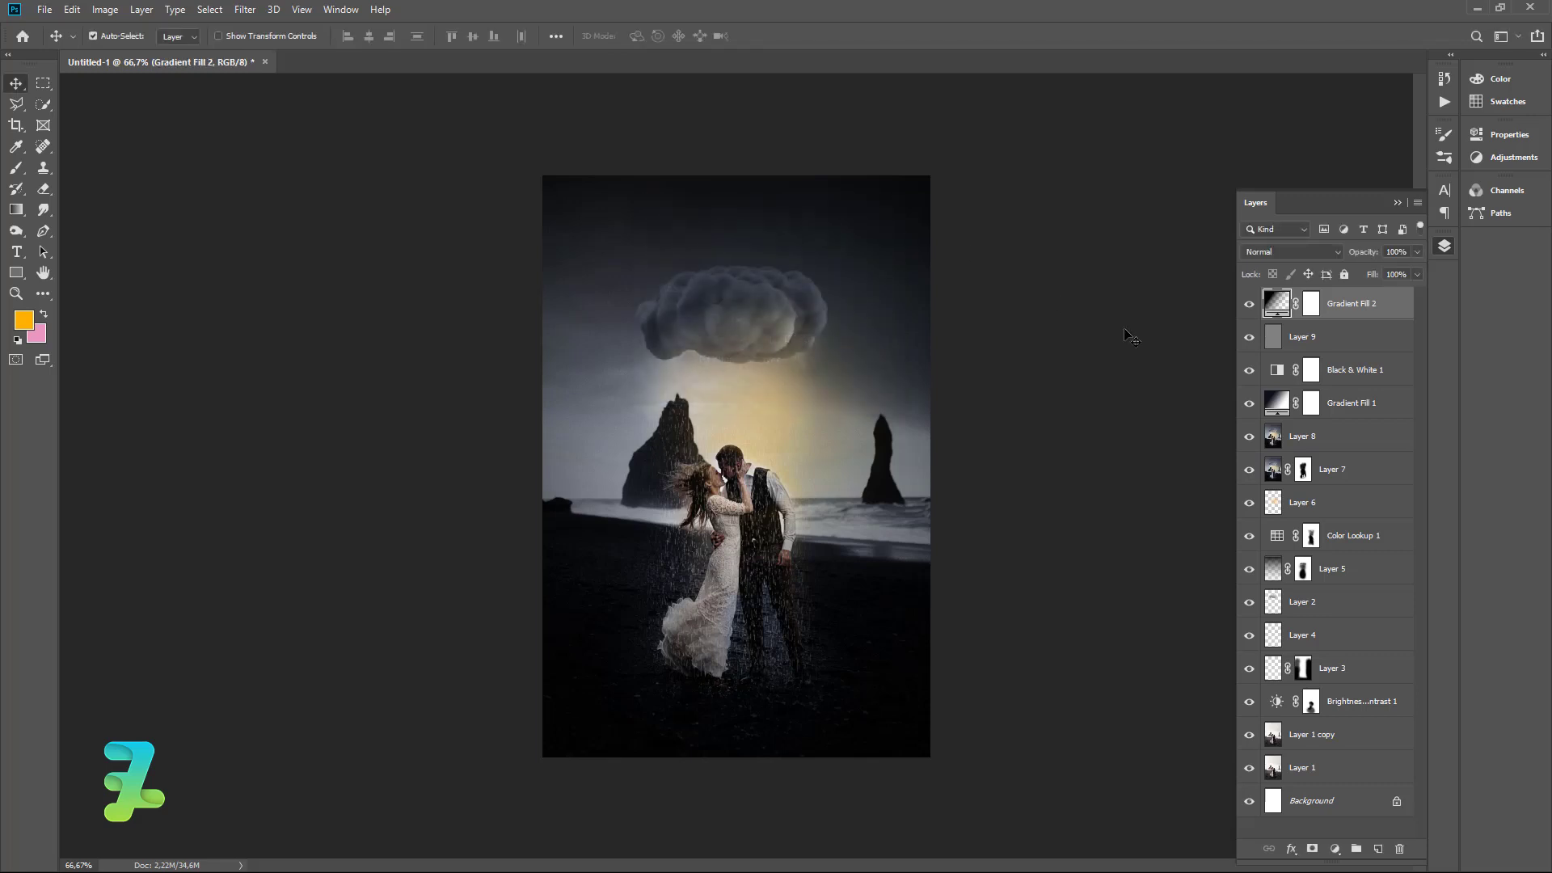
{"action": "left_click", "coordinate": [1416, 252]}
{"action": "left_click_drag", "start_coordinate": [1398, 275], "coordinate": [1389, 279]}
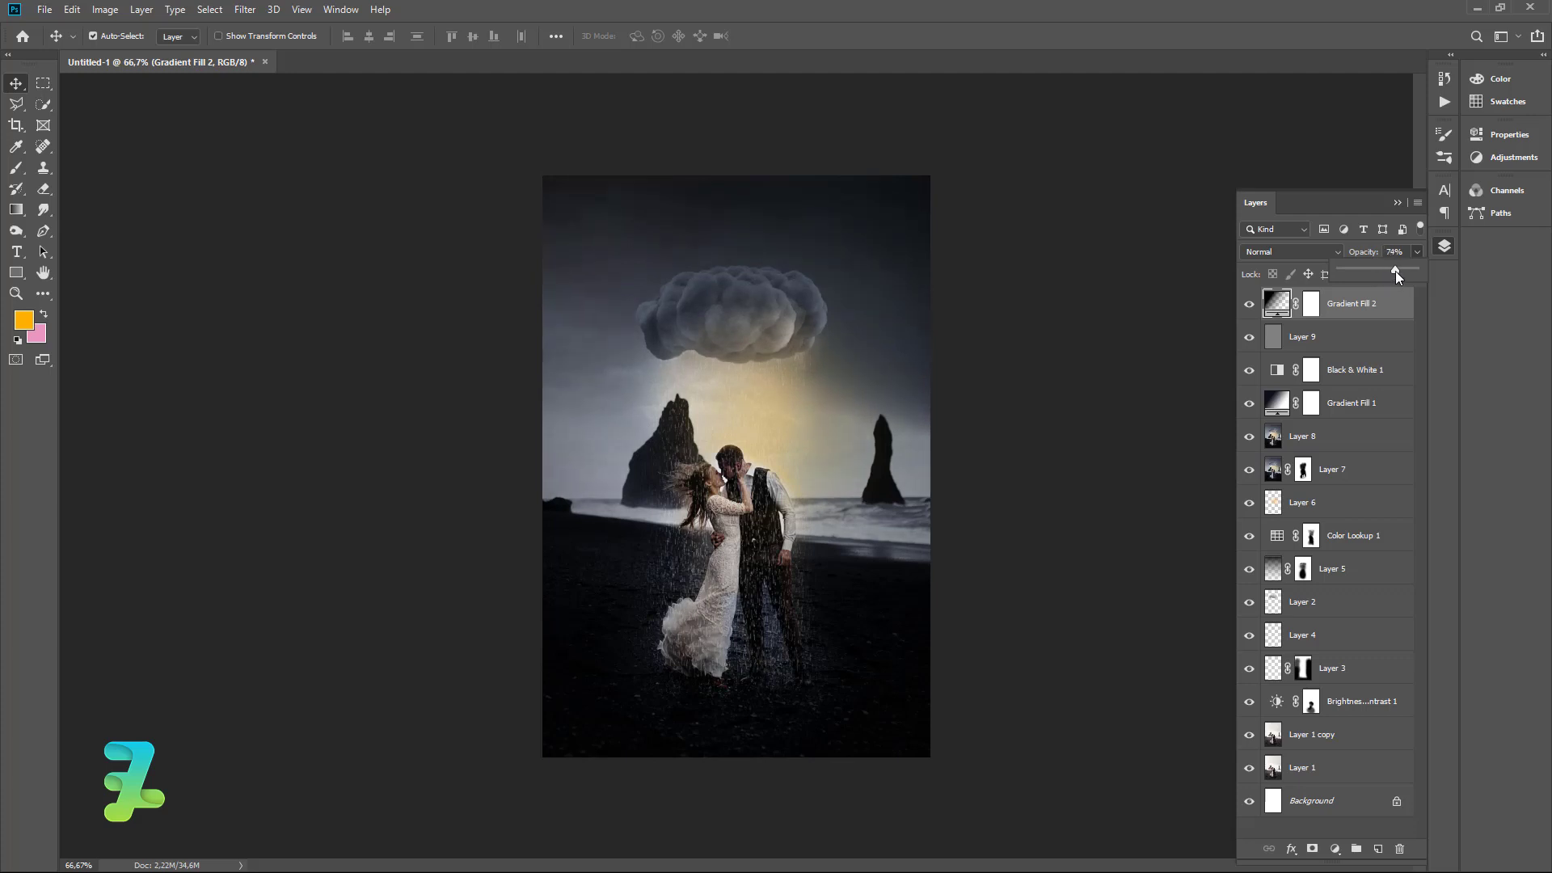
Add a Color Lookup adjustment layer using the 2Strip.look preset.
{"action": "left_click", "coordinate": [1338, 849]}
{"action": "left_click", "coordinate": [1348, 745]}
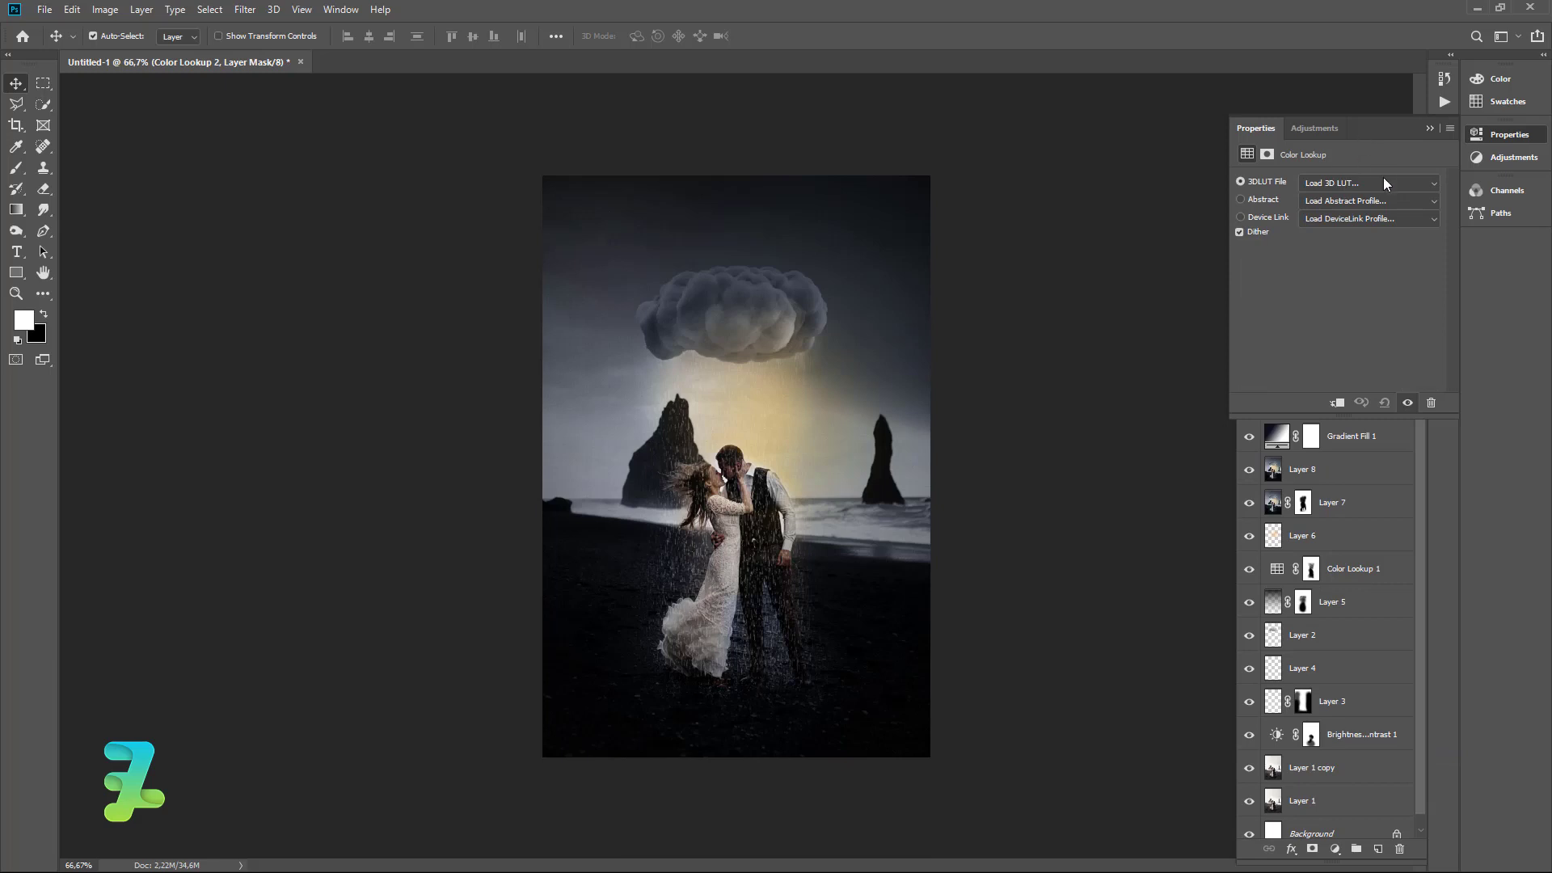
{"action": "left_click", "coordinate": [1384, 181]}
{"action": "left_click", "coordinate": [1356, 247]}
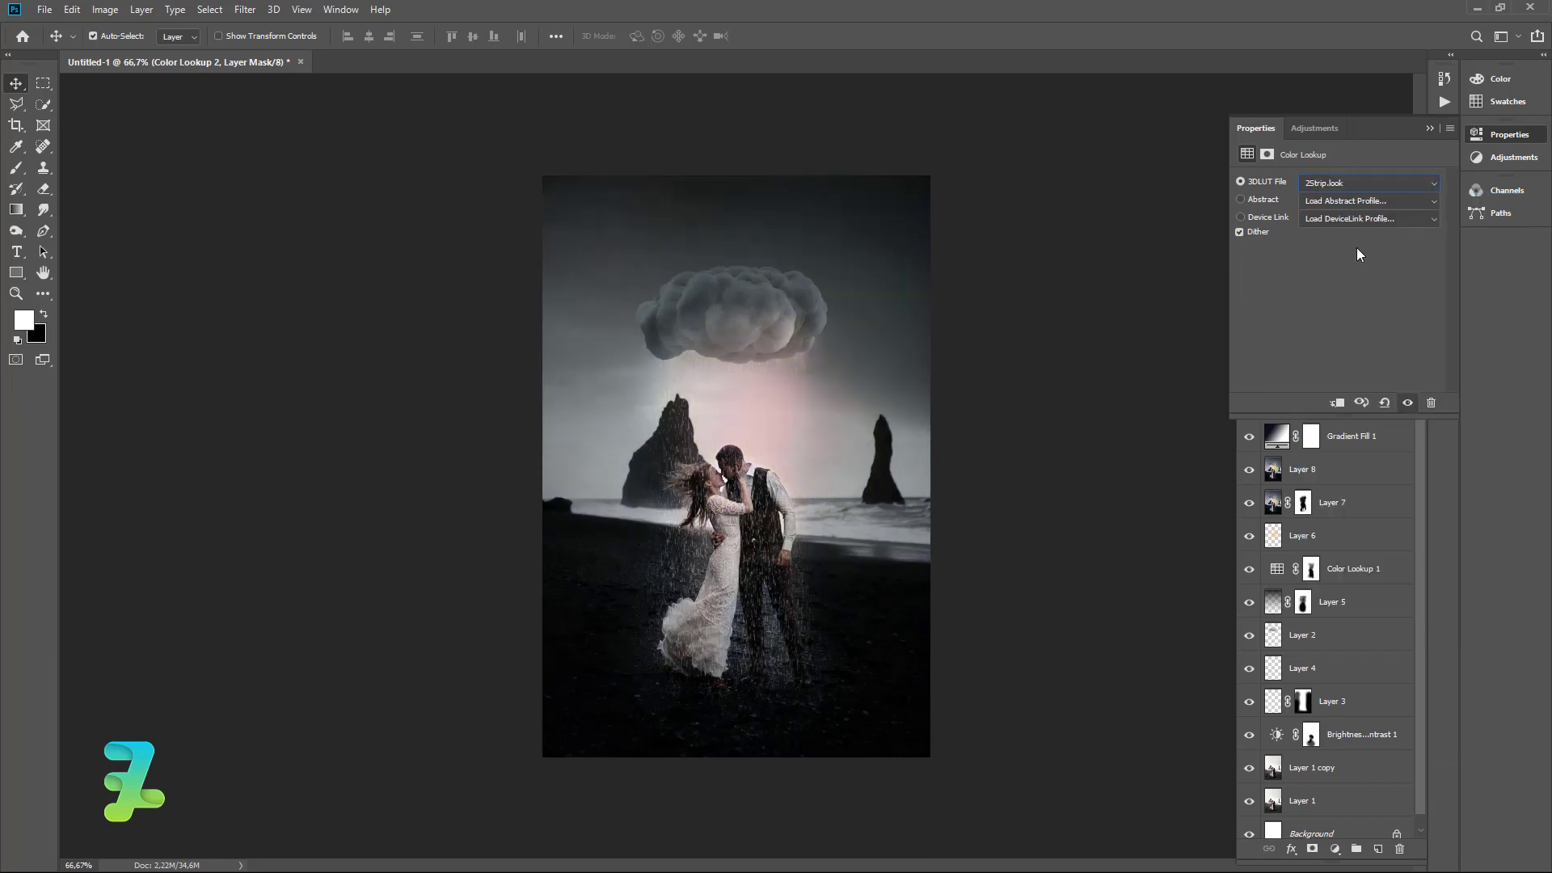
Audition the 3DLUT presets and settle on the Kodak 5205 Fuji 3510 lookup.
{"action": "key", "text": "Down"}
{"action": "key", "text": "Down"}
{"action": "key", "text": "Down"}
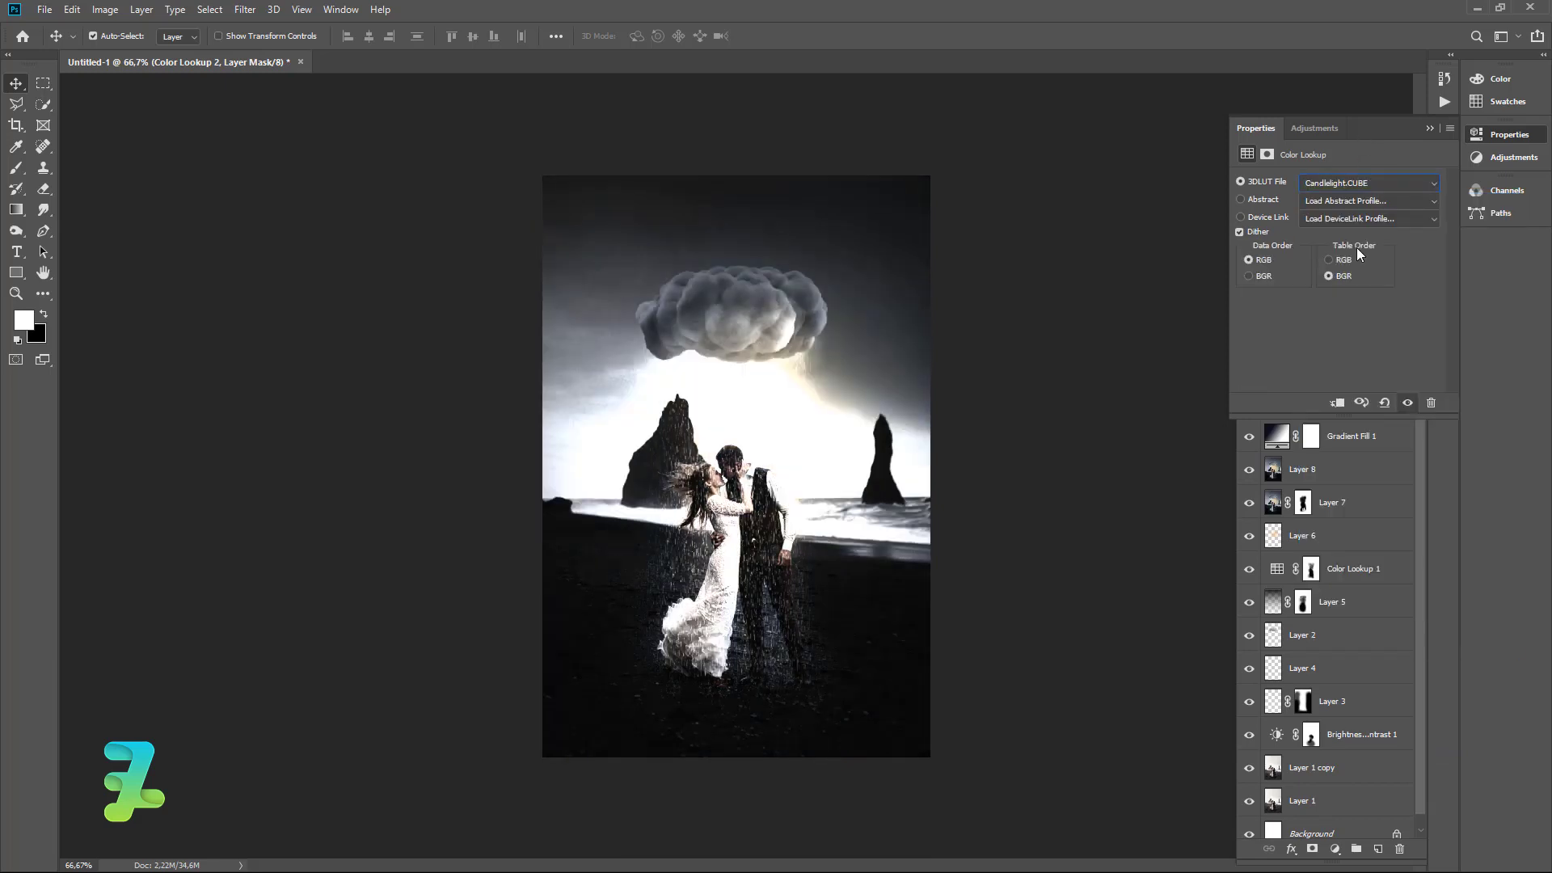
{"action": "key", "text": "Down"}
{"action": "key", "text": "Down"}
{"action": "key", "text": "Down"}
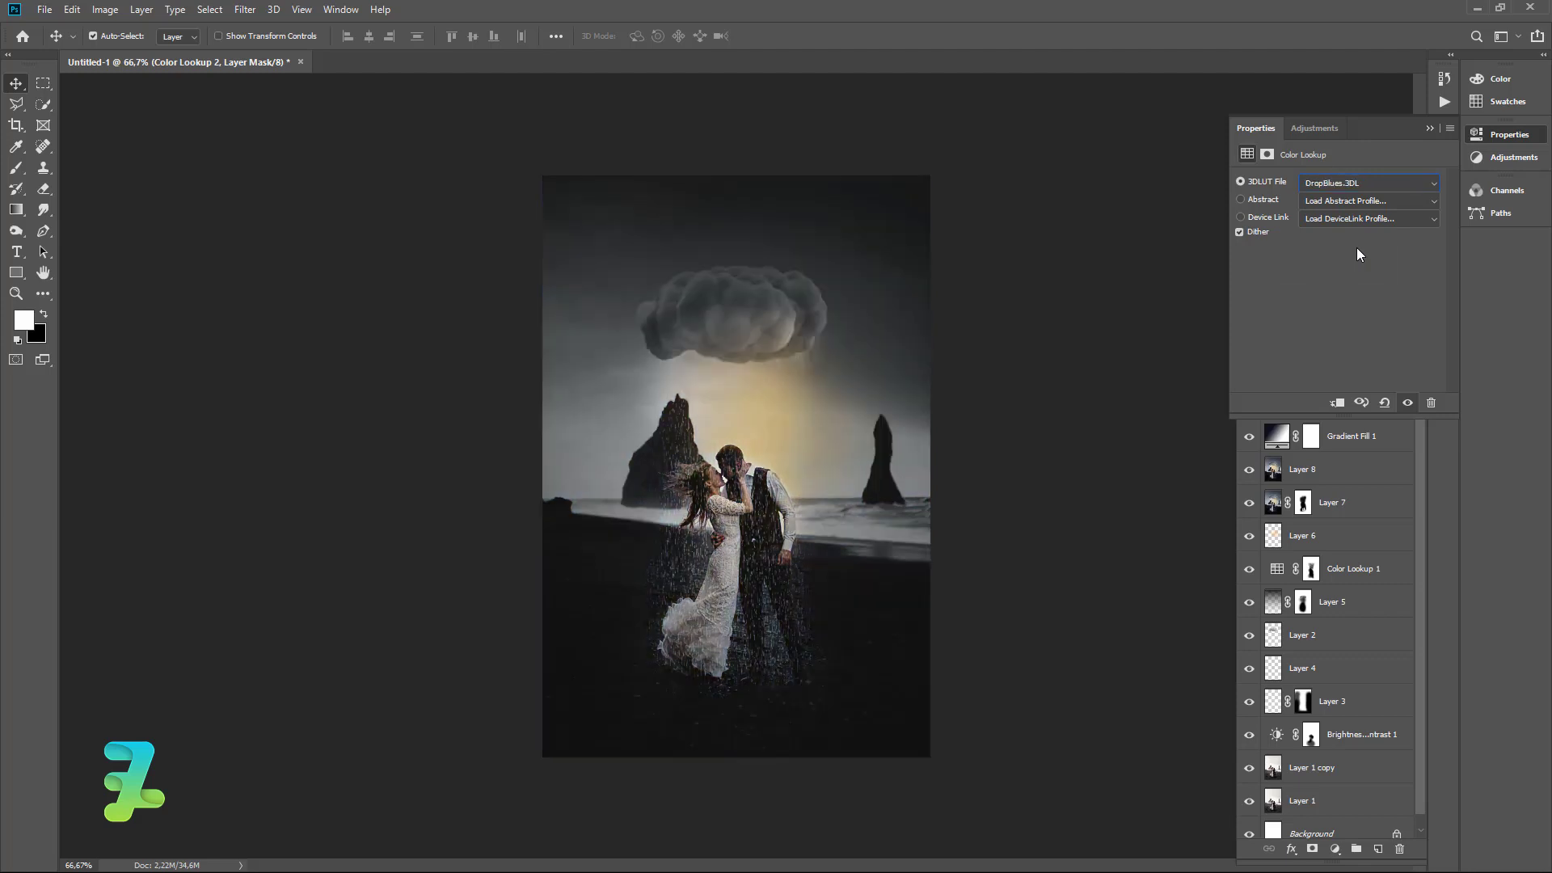
{"action": "key", "text": "Down"}
{"action": "key", "text": "Down"}
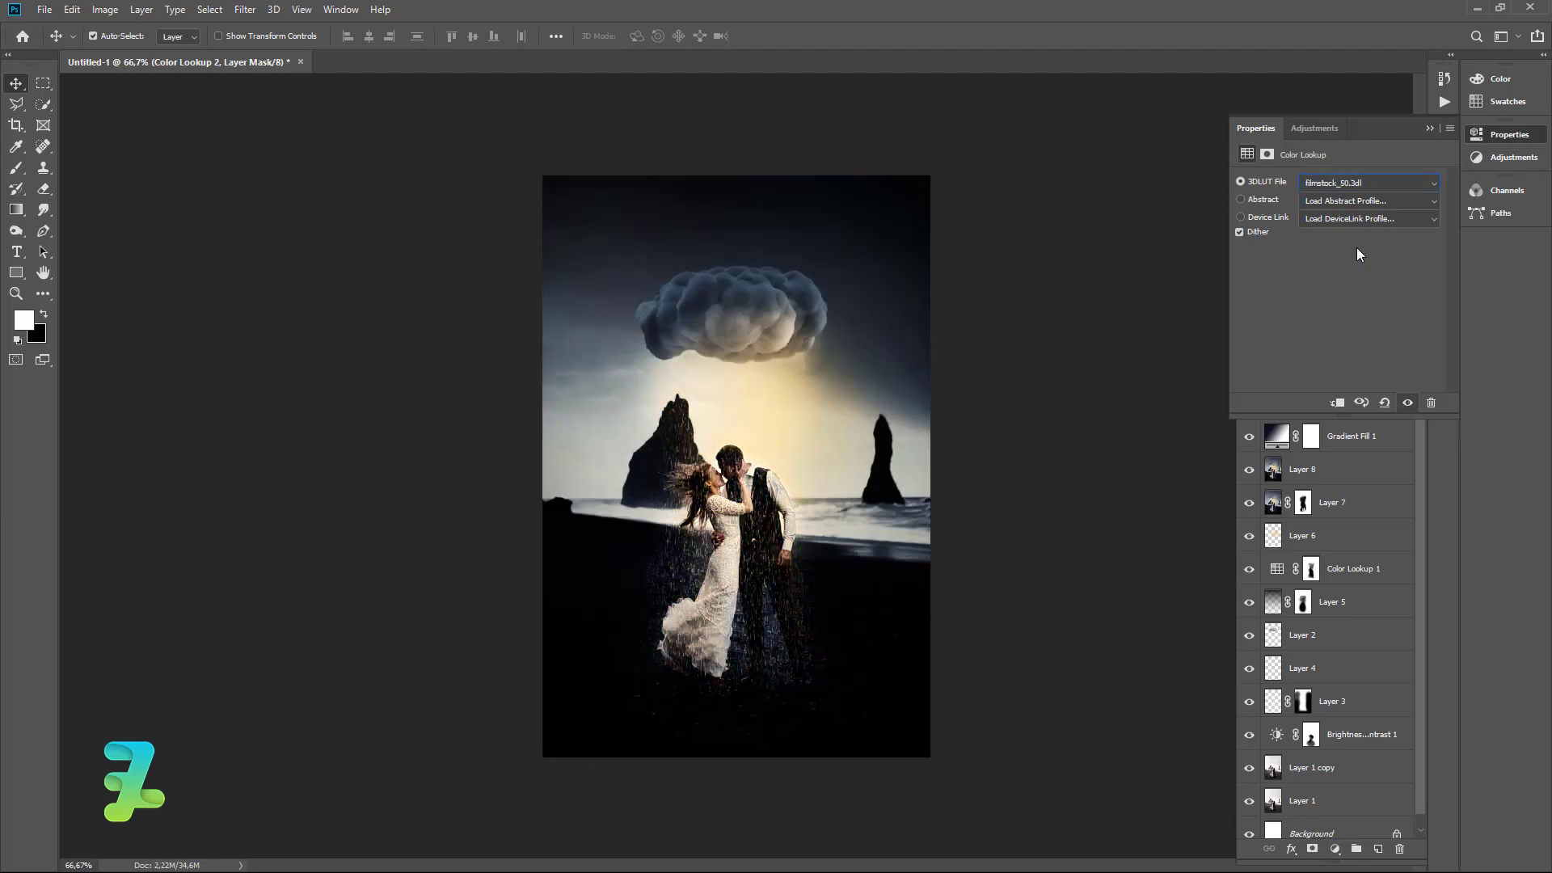
{"action": "key", "text": "Down"}
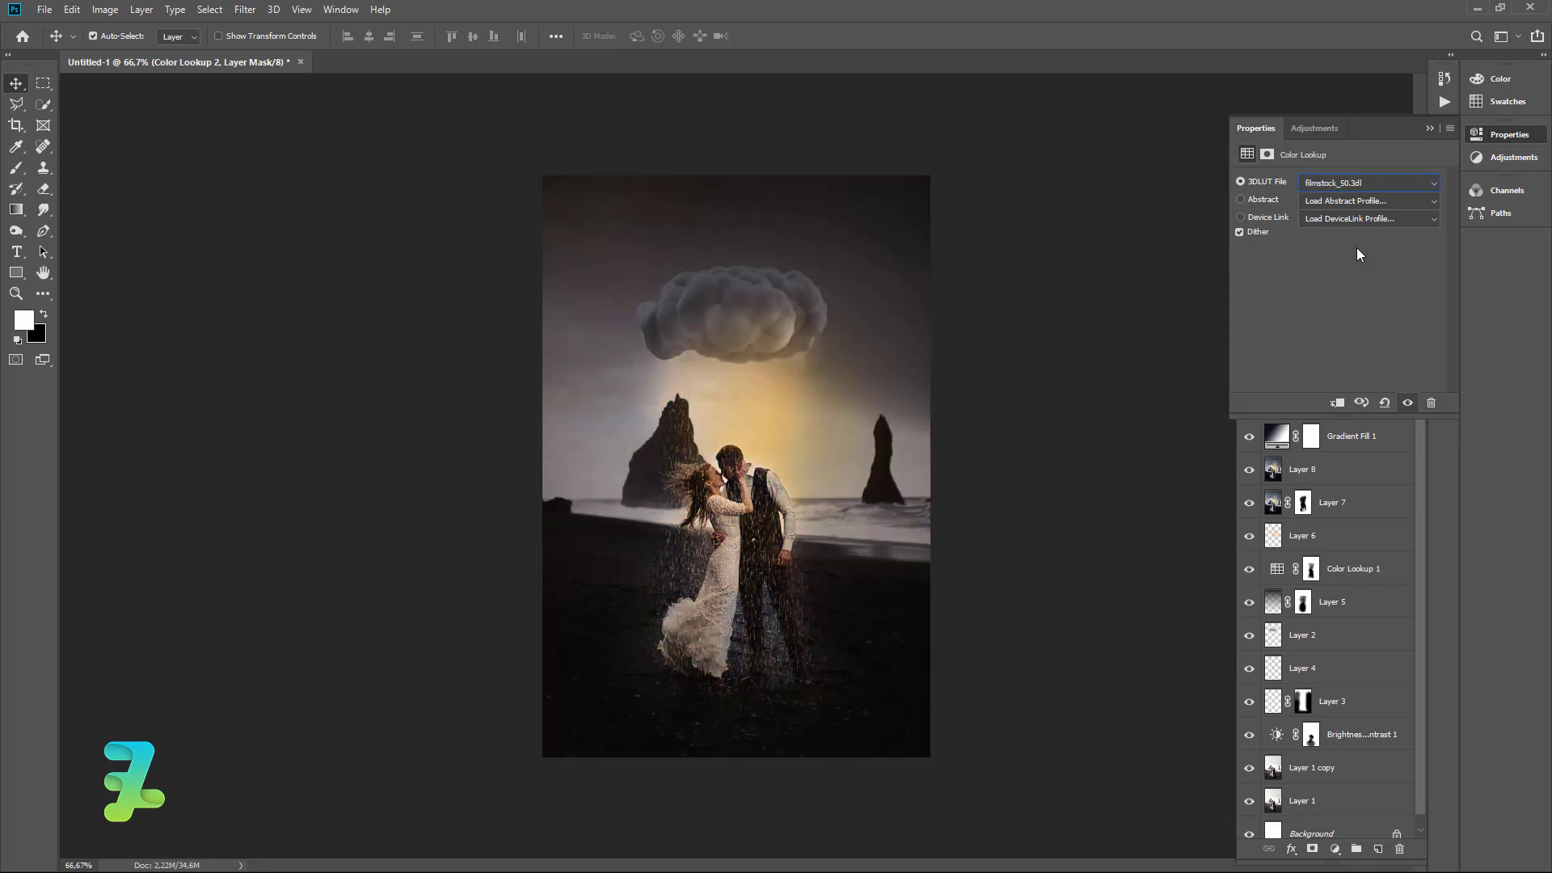
{"action": "key", "text": "Down"}
{"action": "key", "text": "Down"}
{"action": "key", "text": "Down"}
{"action": "key", "text": "Down"}
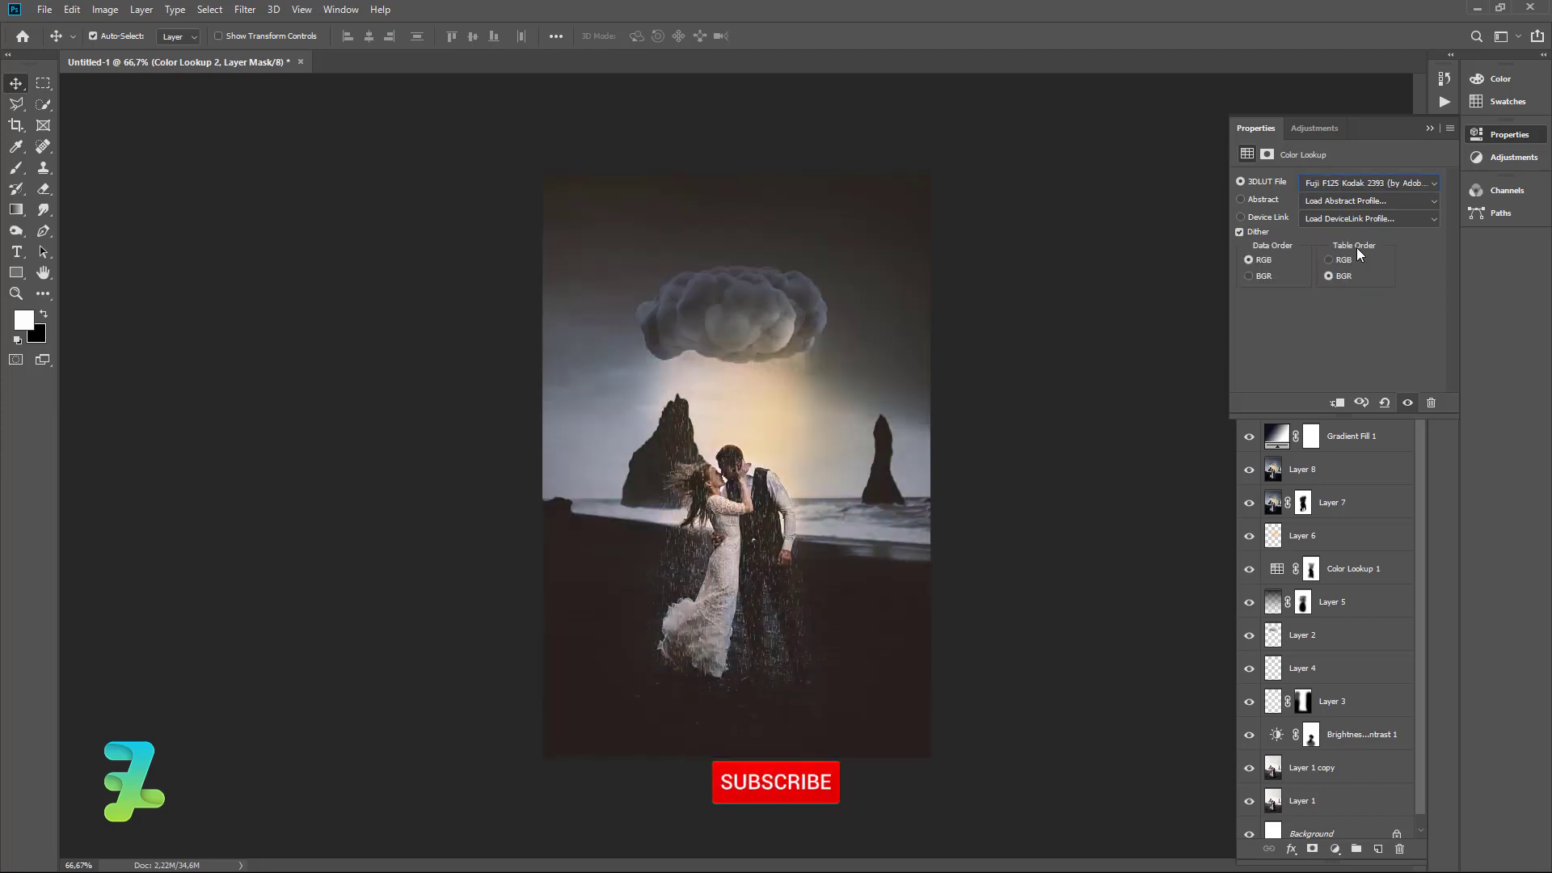
{"action": "key", "text": "Down"}
{"action": "key", "text": "Down"}
{"action": "key", "text": "Down"}
{"action": "key", "text": "Down"}
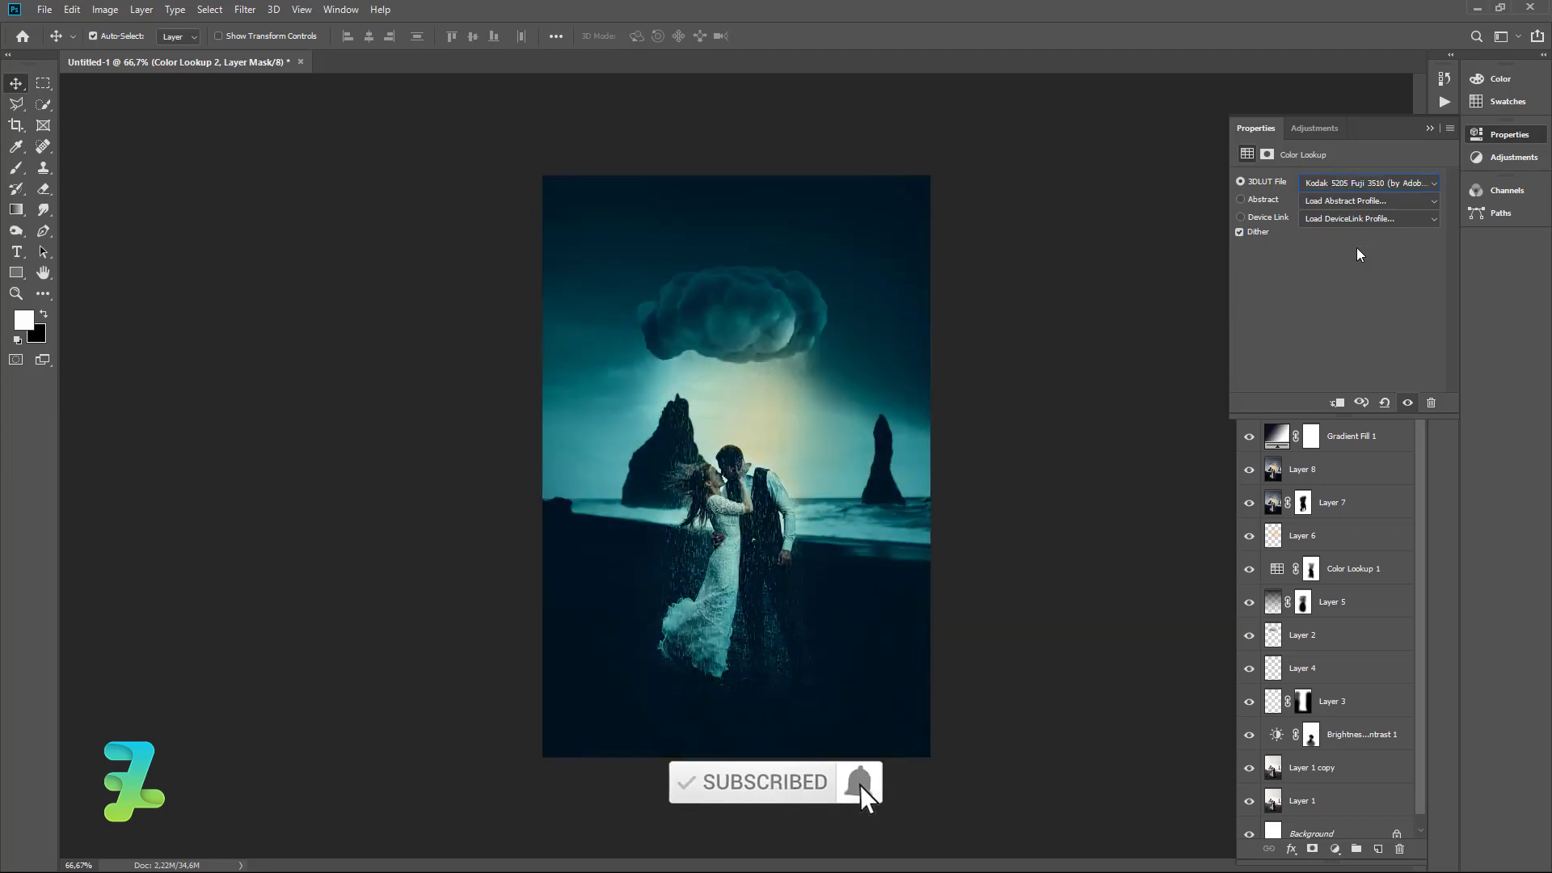
{"action": "key", "text": "Down"}
{"action": "key", "text": "Down"}
{"action": "key", "text": "Down"}
{"action": "key", "text": "Down"}
{"action": "key", "text": "Down"}
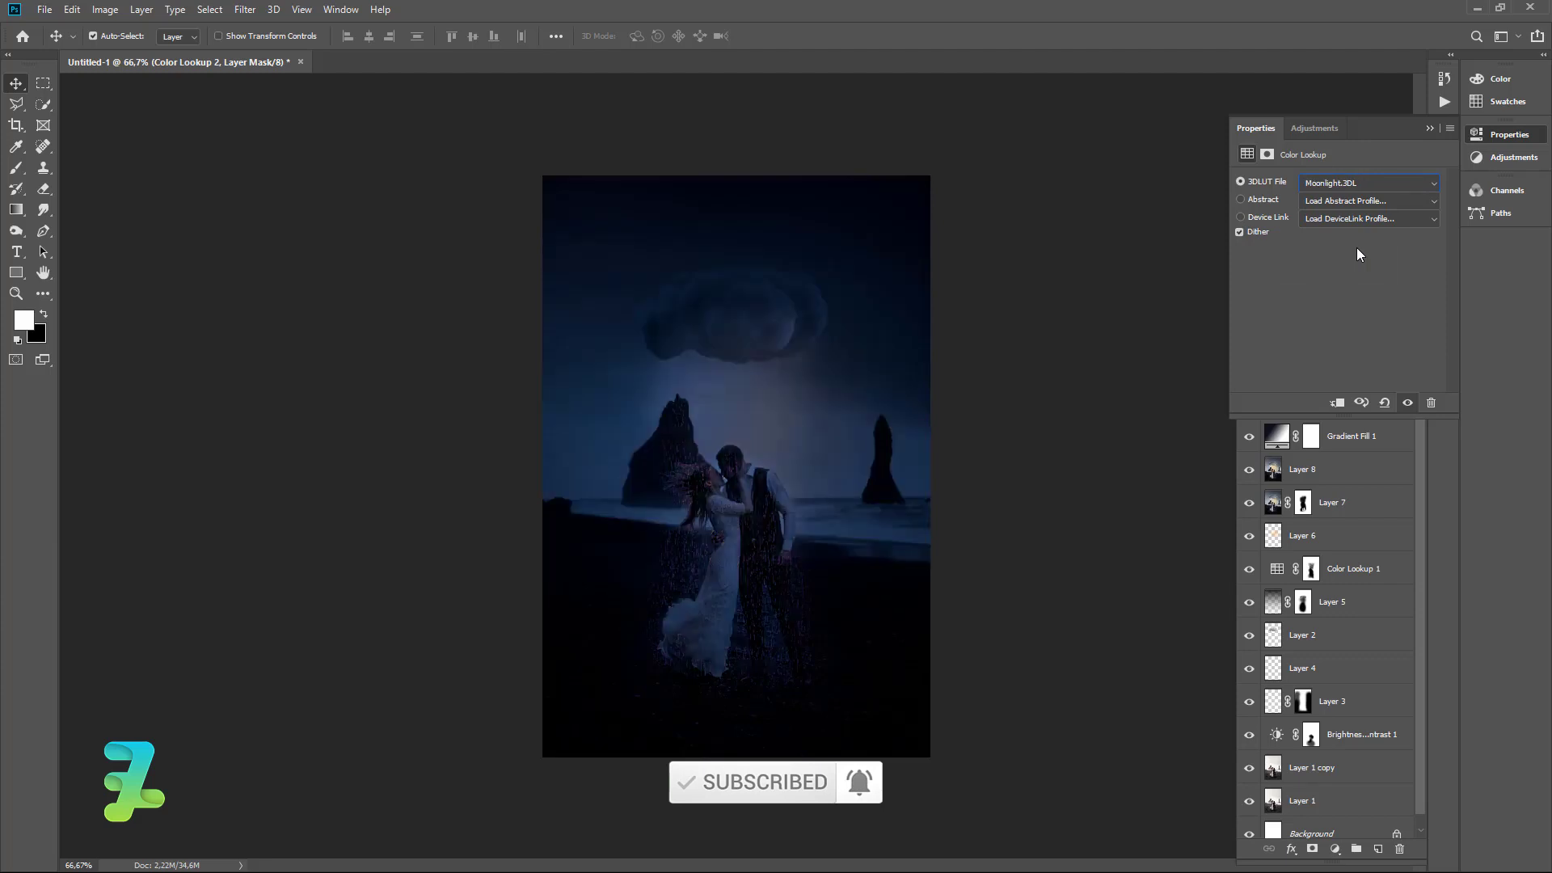
{"action": "key", "text": "Down"}
{"action": "key", "text": "Down"}
{"action": "key", "text": "Down"}
{"action": "key", "text": "Down"}
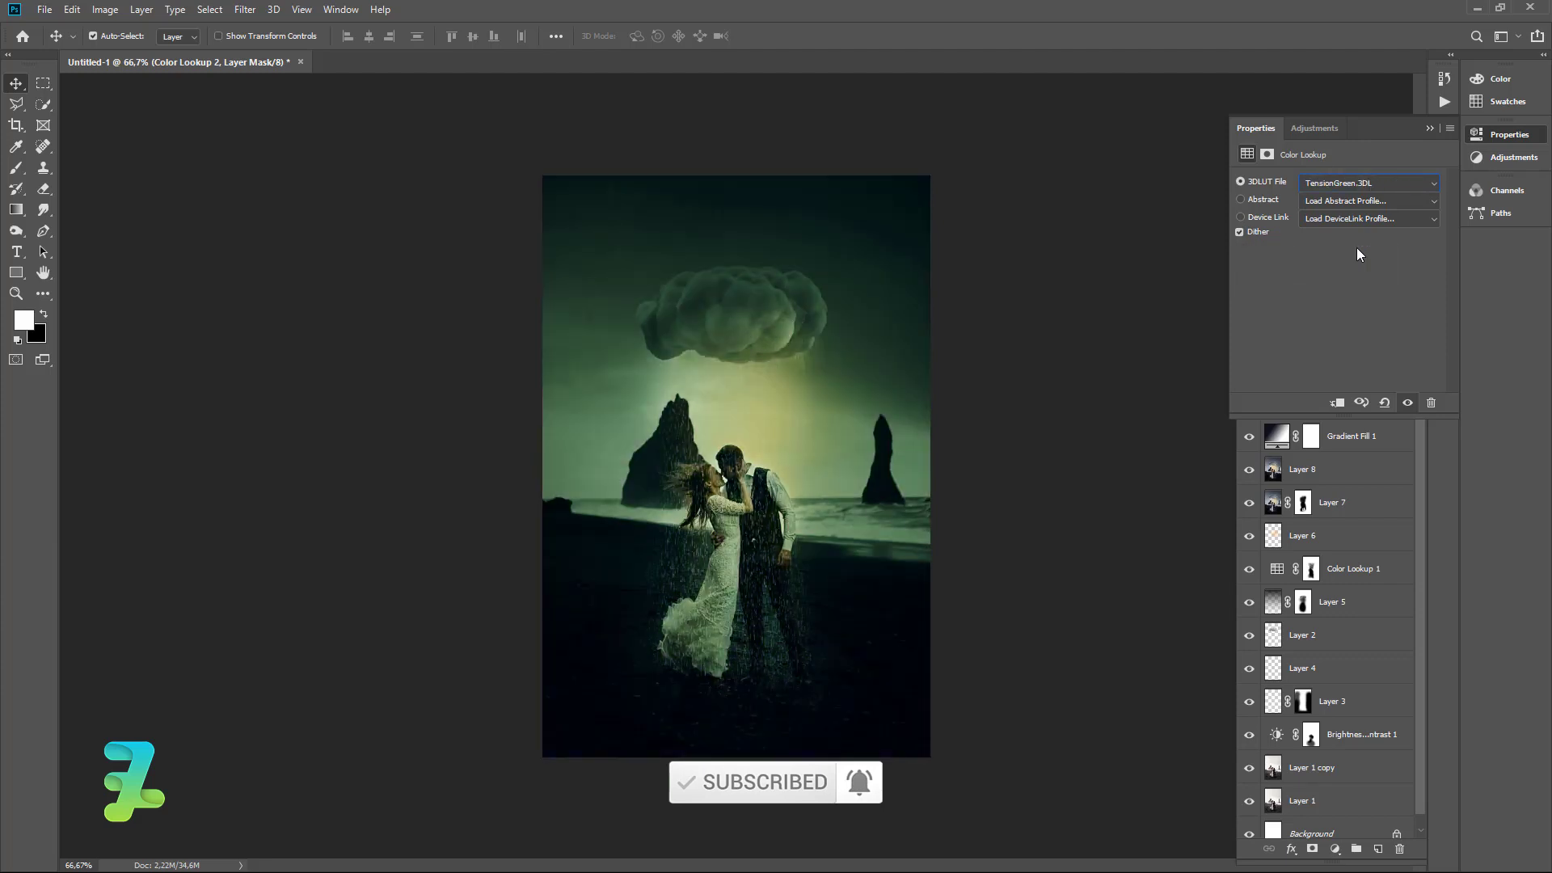
{"action": "key", "text": "Down"}
{"action": "key", "text": "Down"}
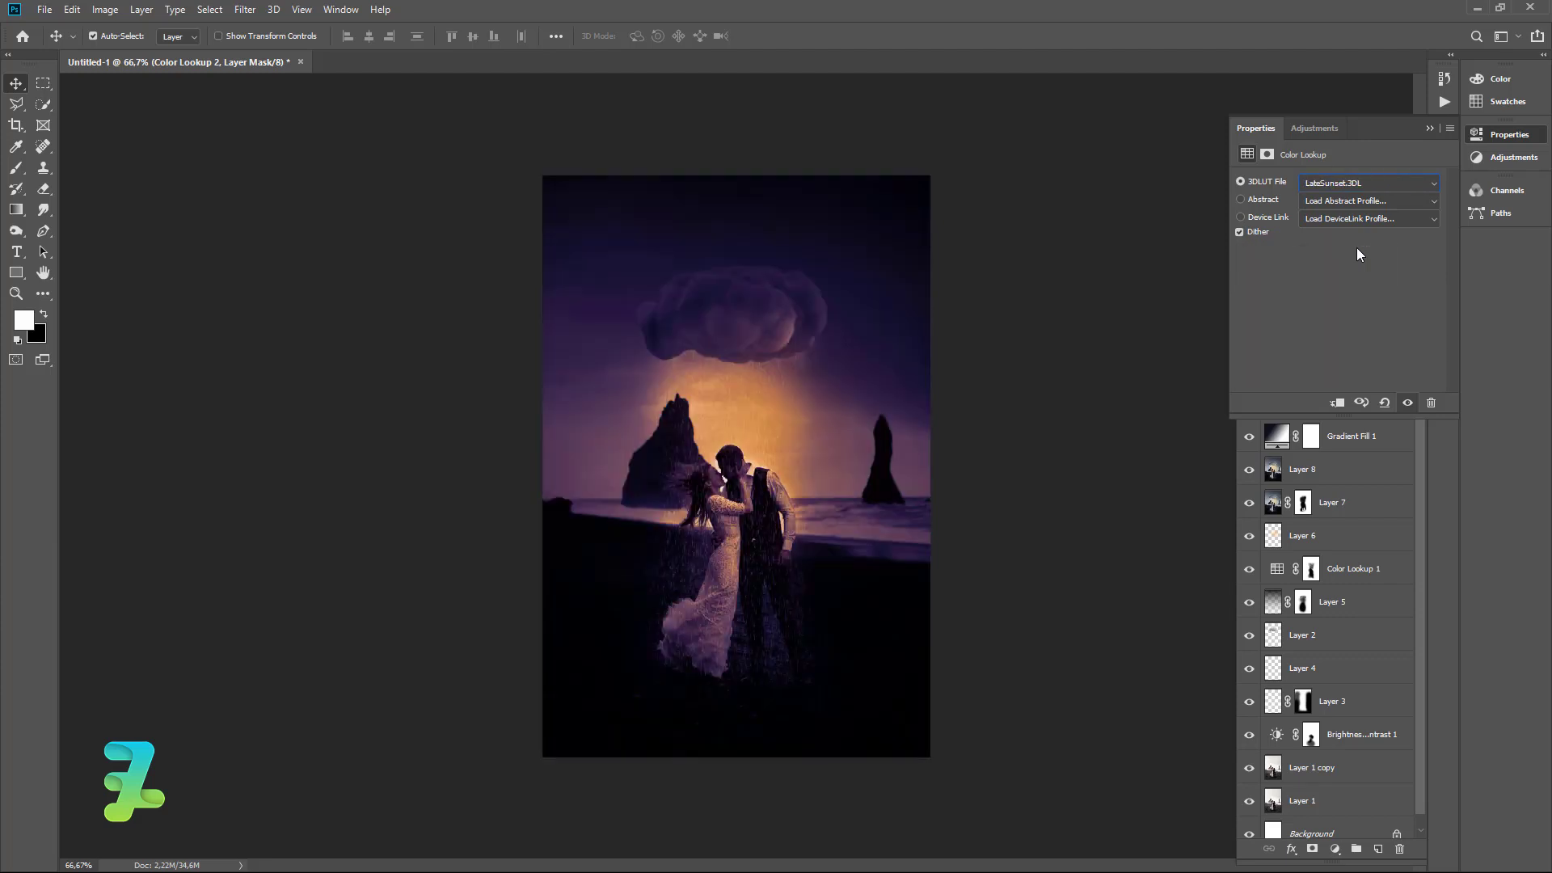
{"action": "key", "text": "Down"}
{"action": "key", "text": "Up"}
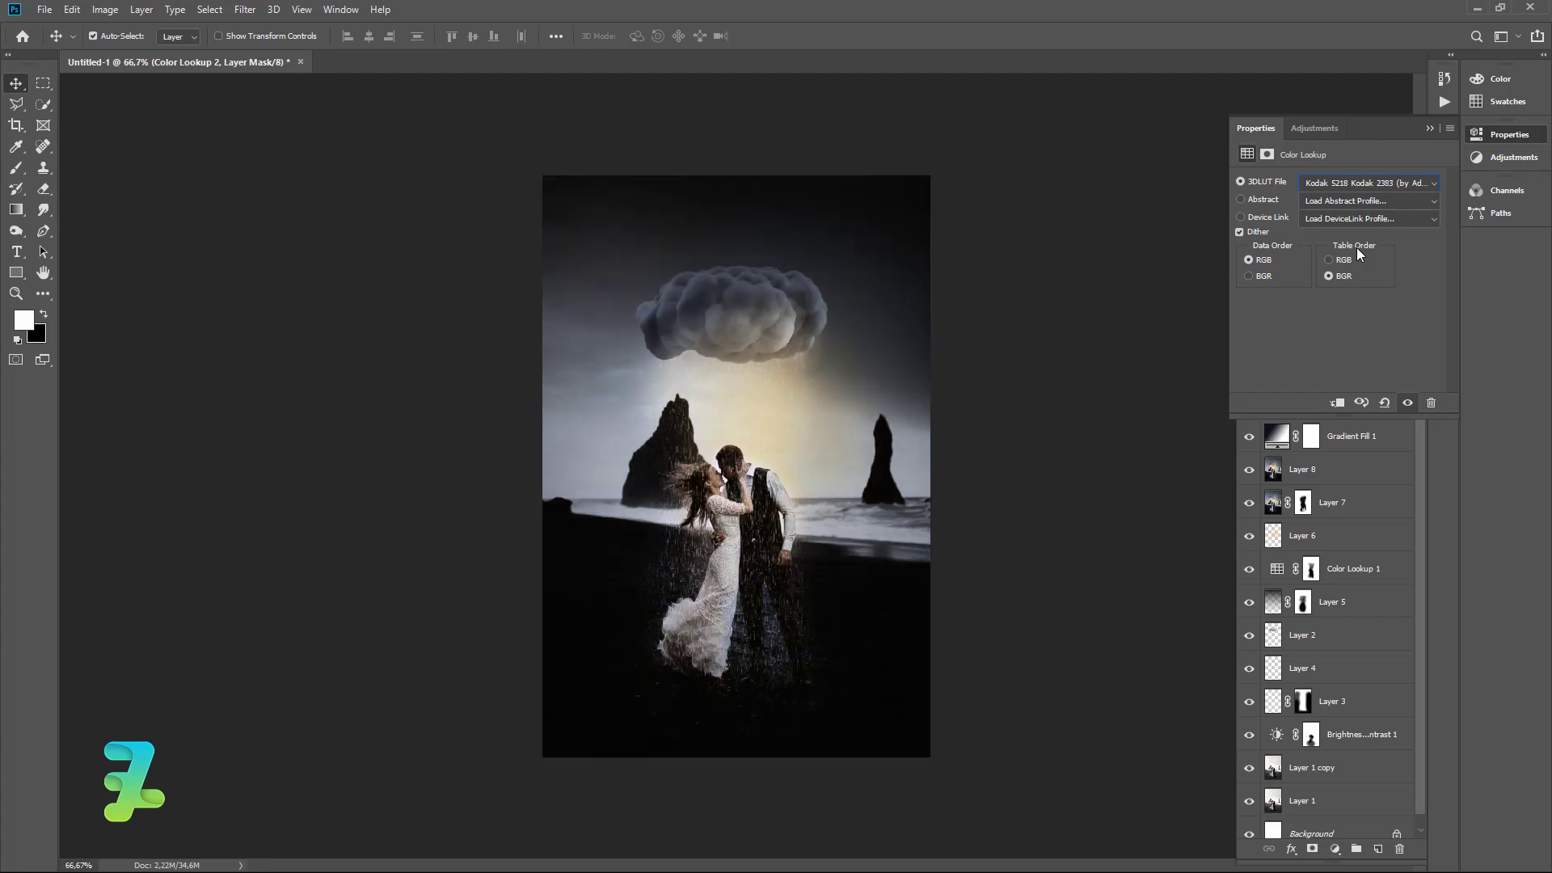
{"action": "key", "text": "Up"}
{"action": "key", "text": "Up"}
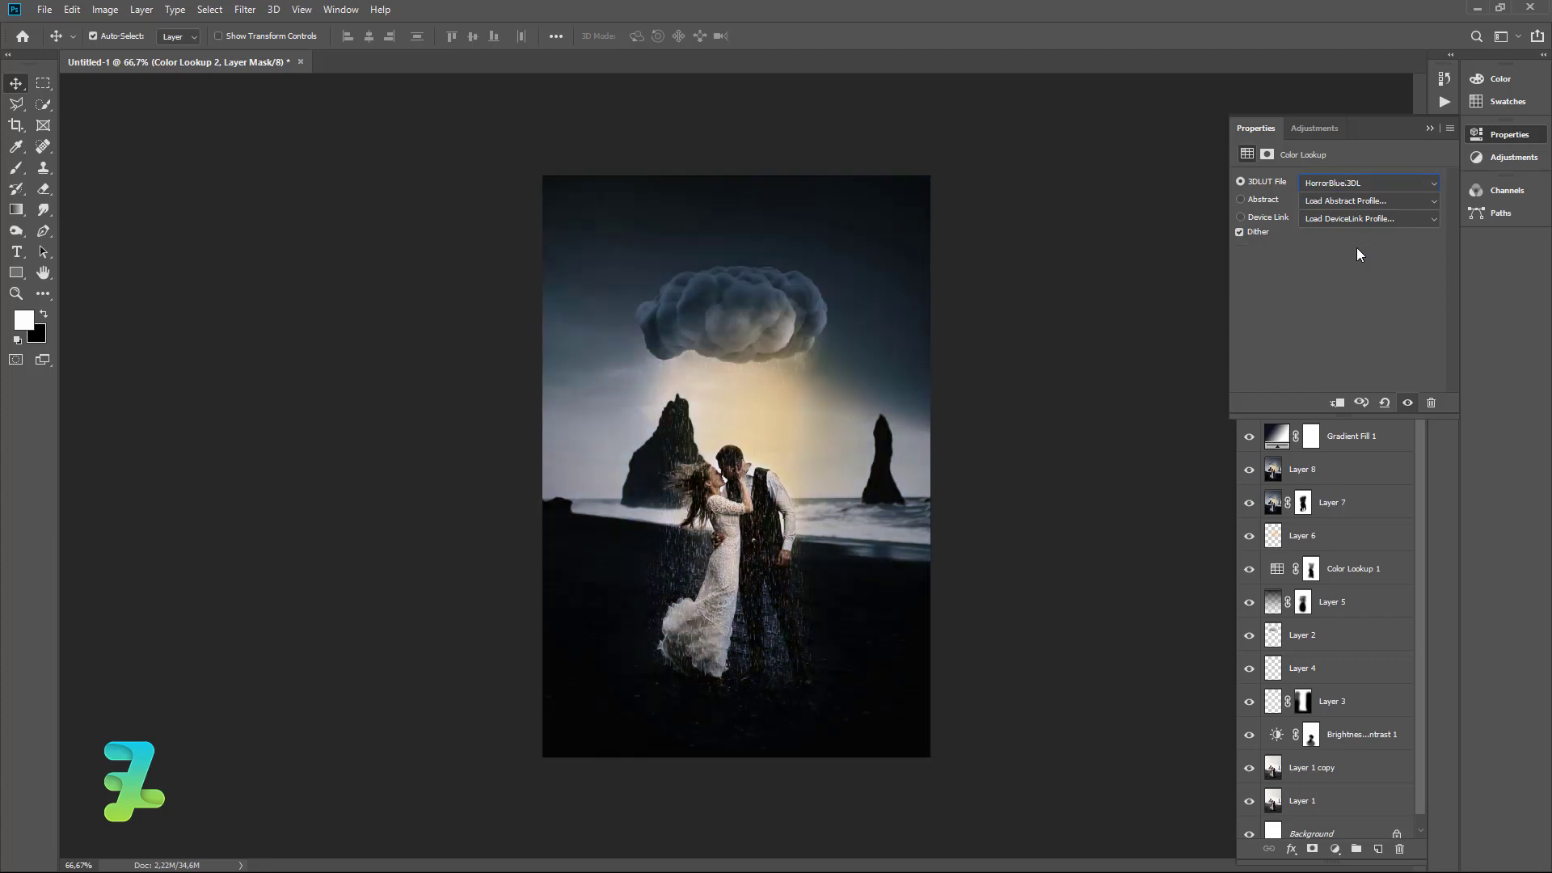
{"action": "key", "text": "Down"}
Lower Color Lookup 2's opacity to about 28%.
{"action": "left_click", "coordinate": [1427, 128]}
{"action": "left_click", "coordinate": [1416, 251]}
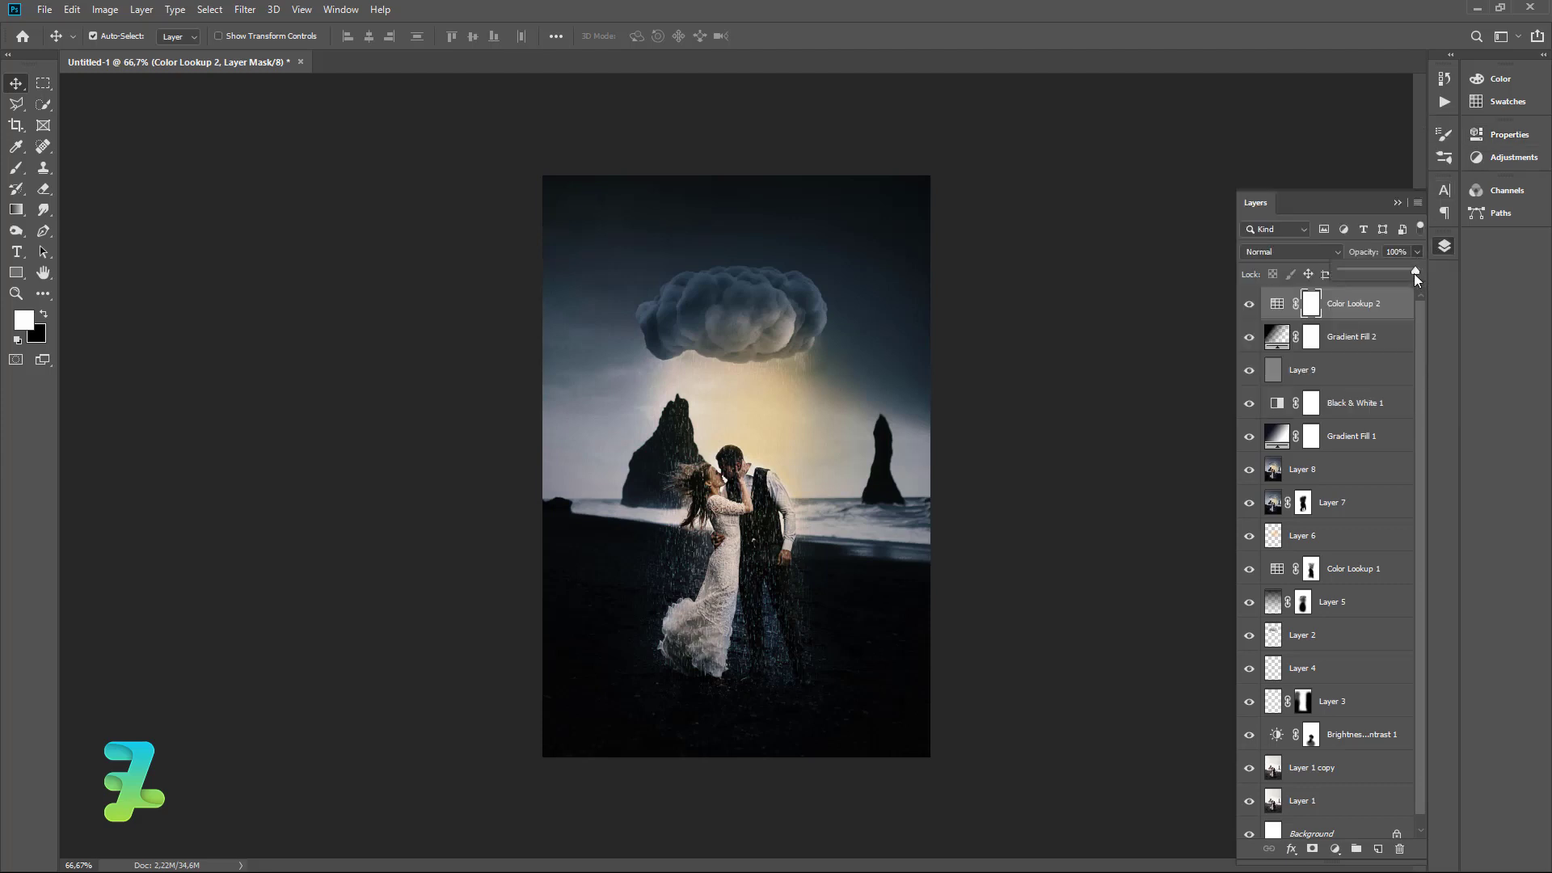
{"action": "left_click_drag", "start_coordinate": [1382, 273], "coordinate": [1358, 277]}
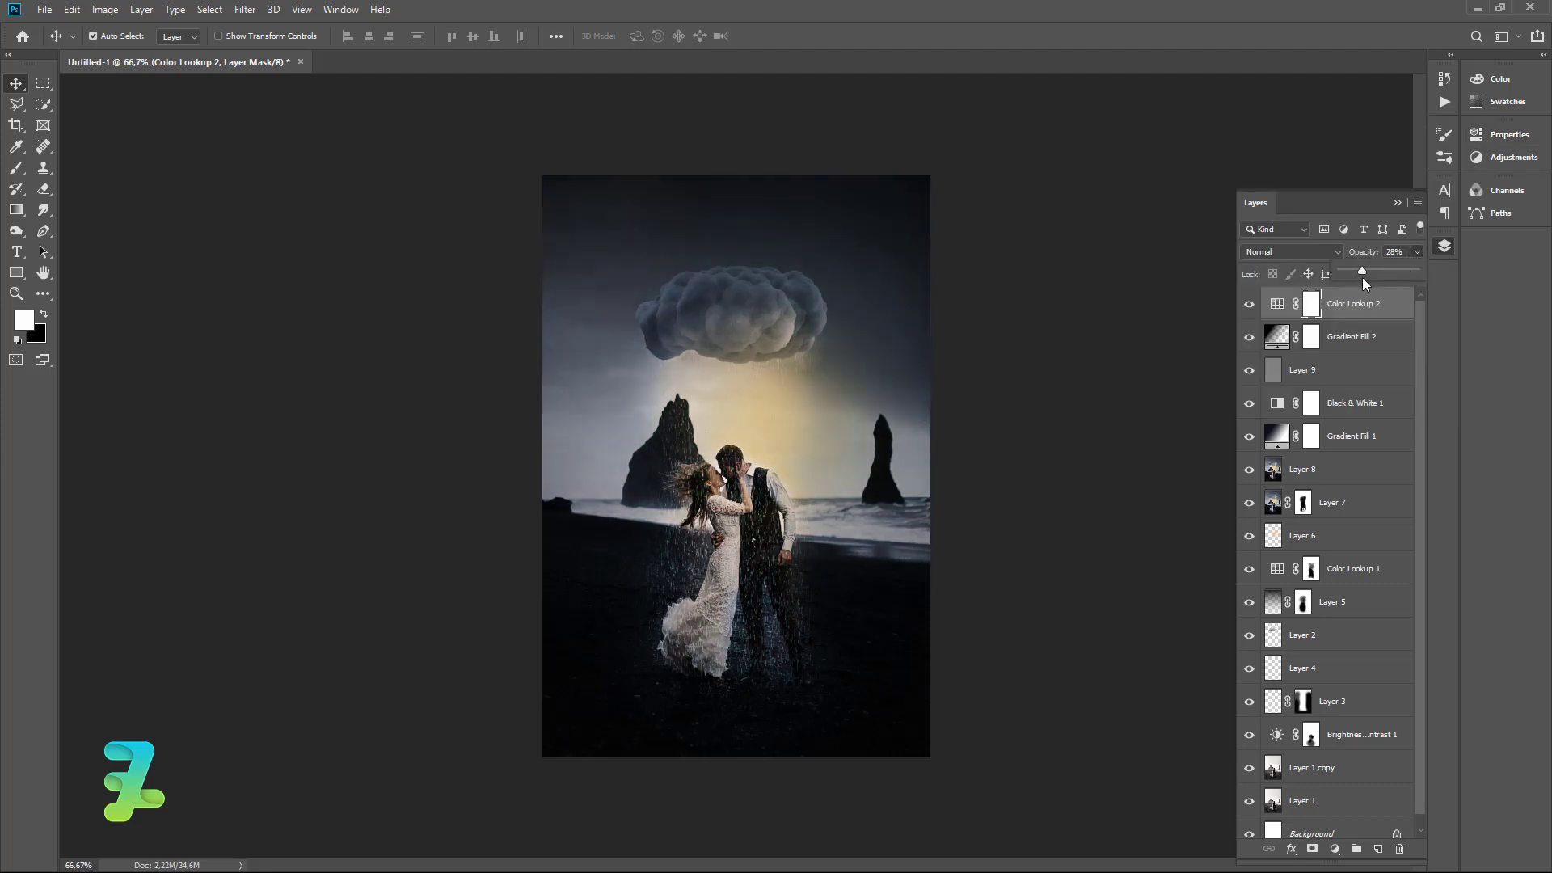
Add a Color Lookup adjustment layer using the DropBlues.3DL 3DLUT file.
{"action": "left_click", "coordinate": [1334, 848]}
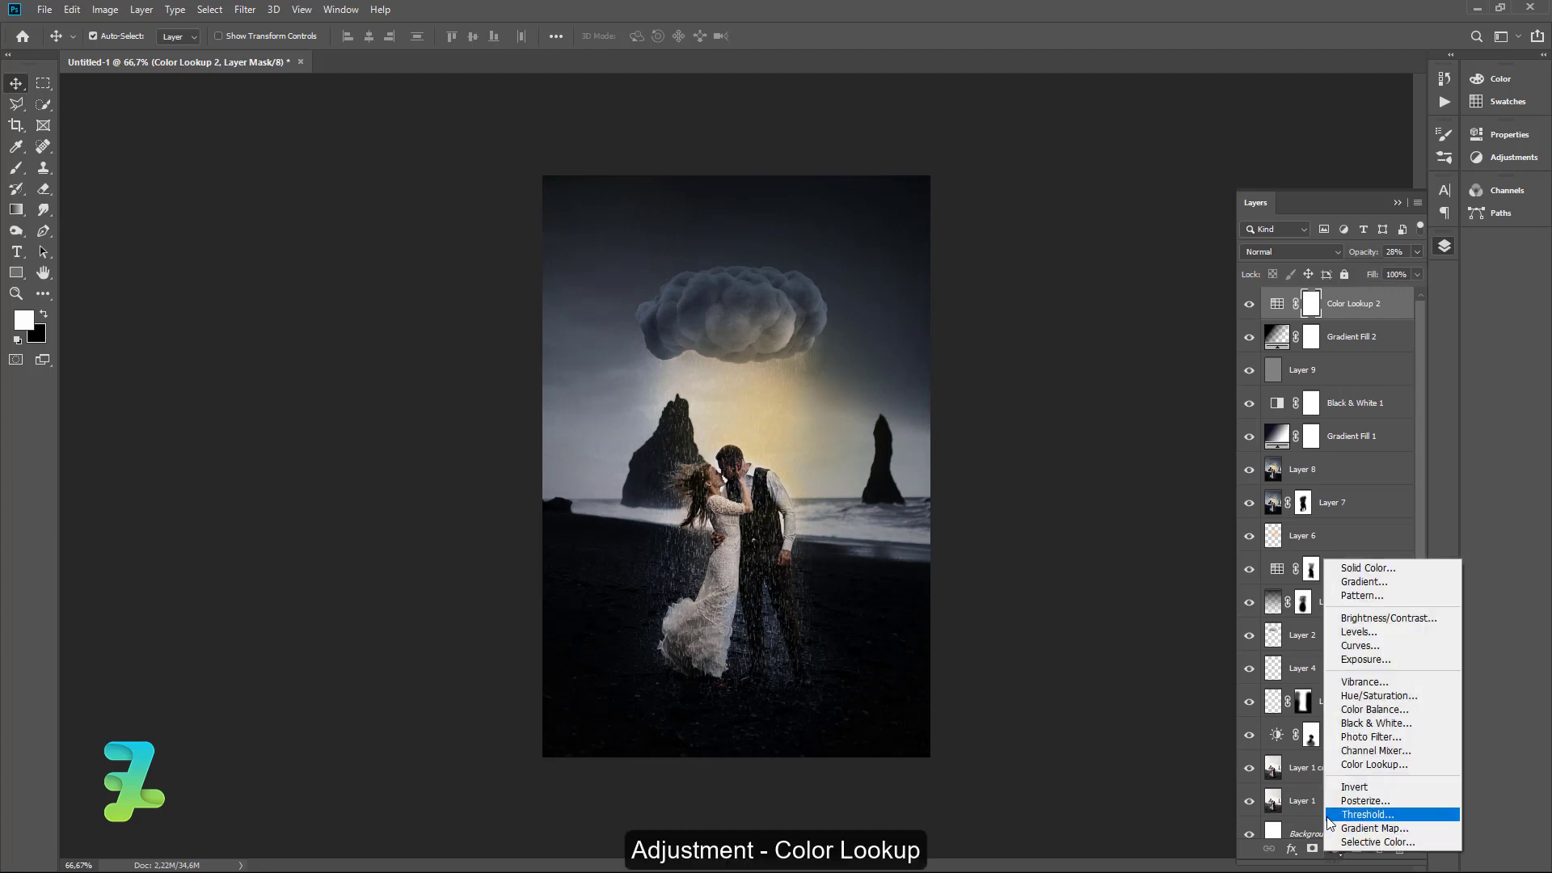
{"action": "left_click", "coordinate": [1342, 764]}
{"action": "left_click", "coordinate": [1368, 182]}
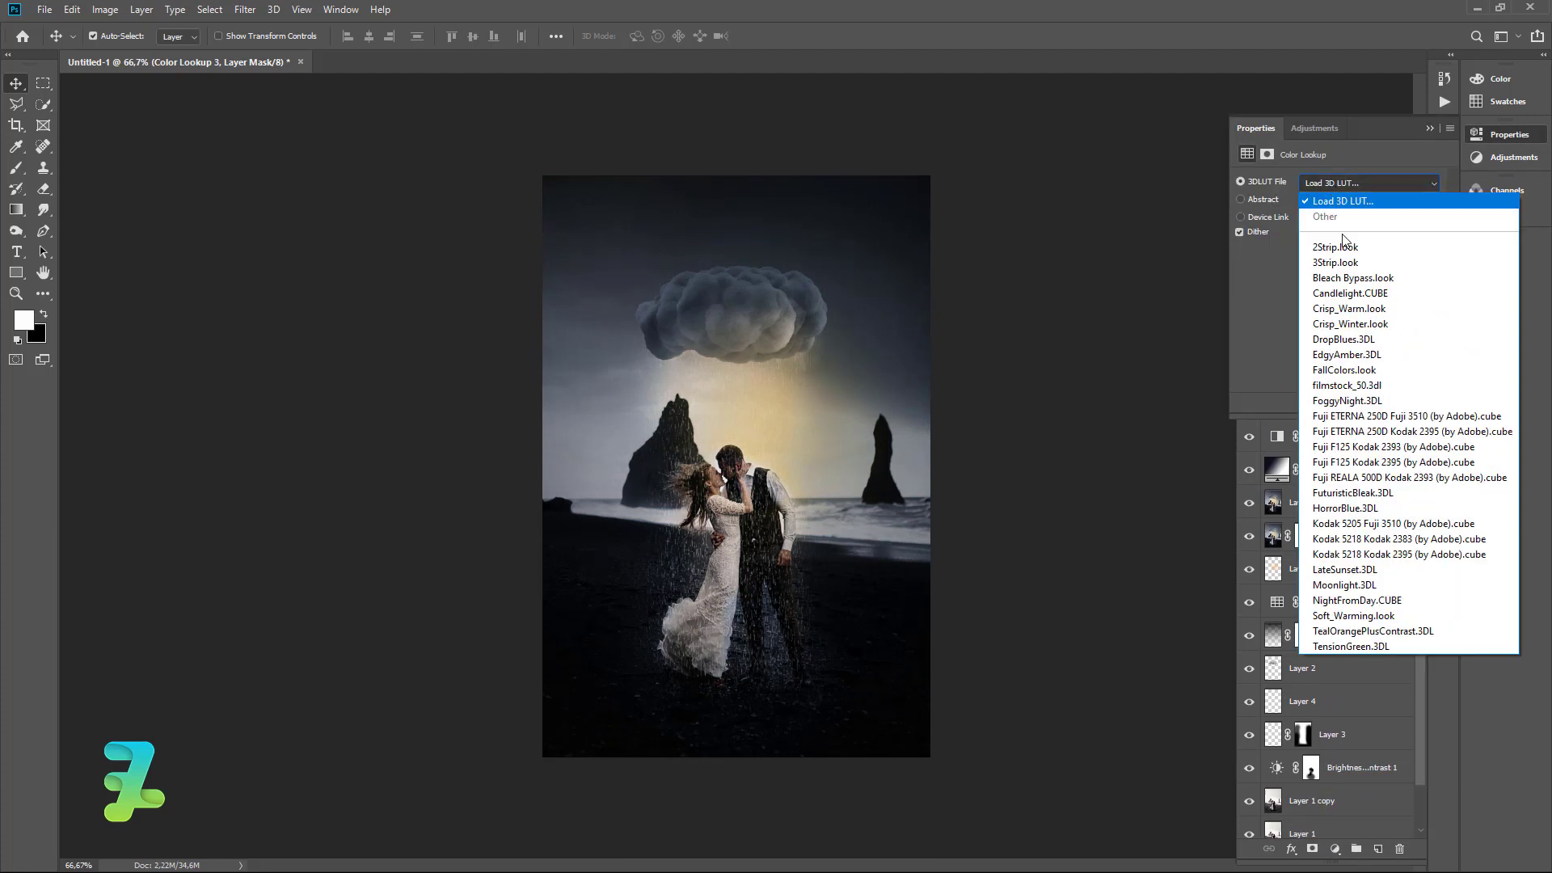
{"action": "left_click", "coordinate": [1345, 249]}
{"action": "key", "text": "Down"}
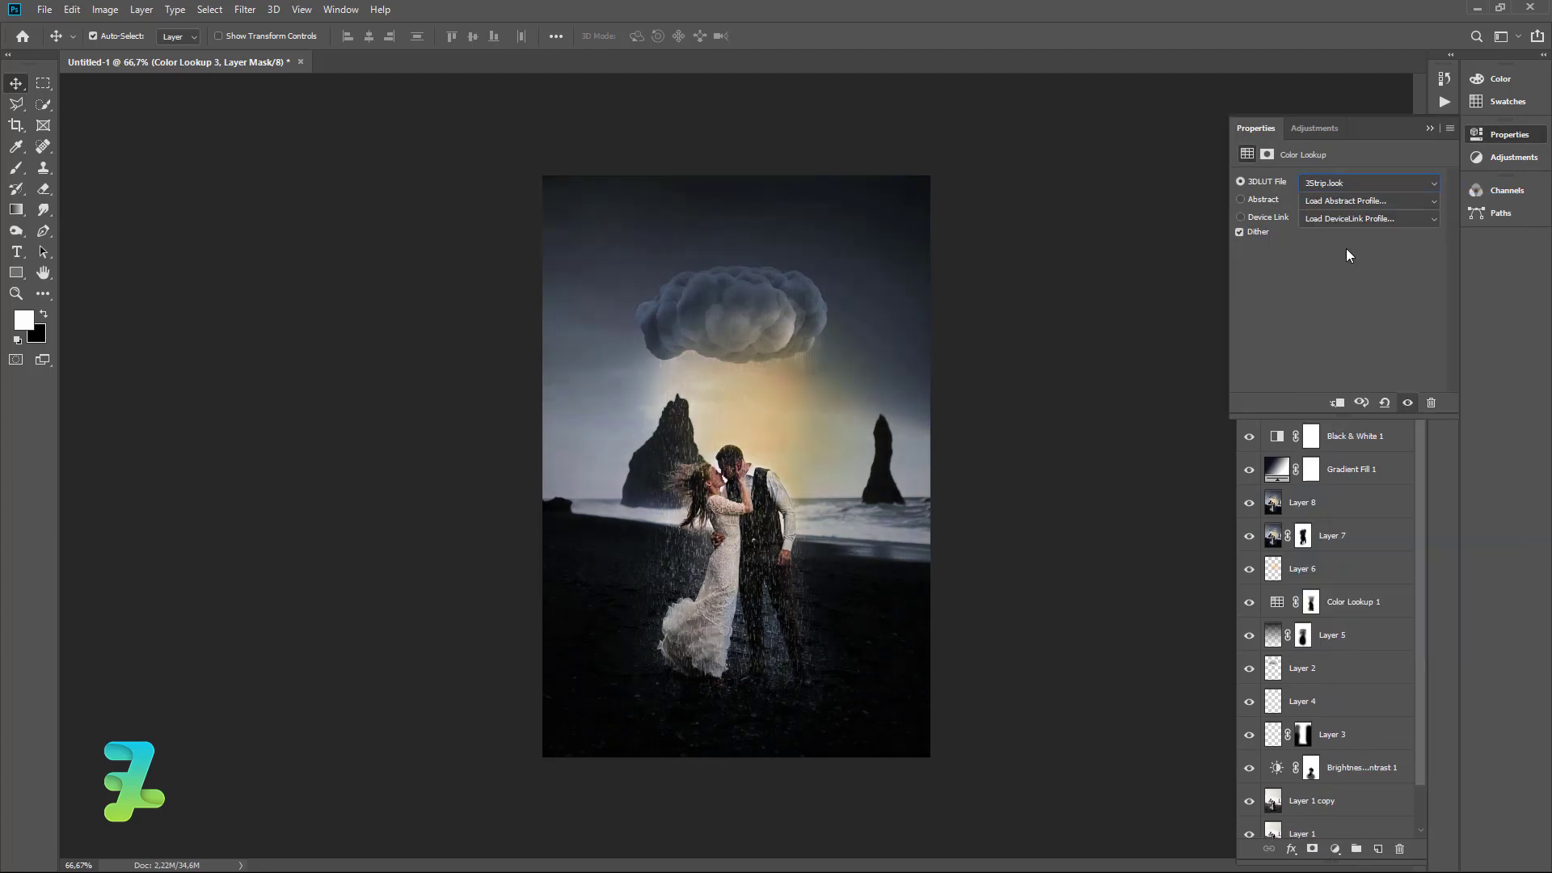
{"action": "key", "text": "Down"}
{"action": "key", "text": "Down"}
{"action": "key", "text": "Down"}
{"action": "key", "text": "Down"}
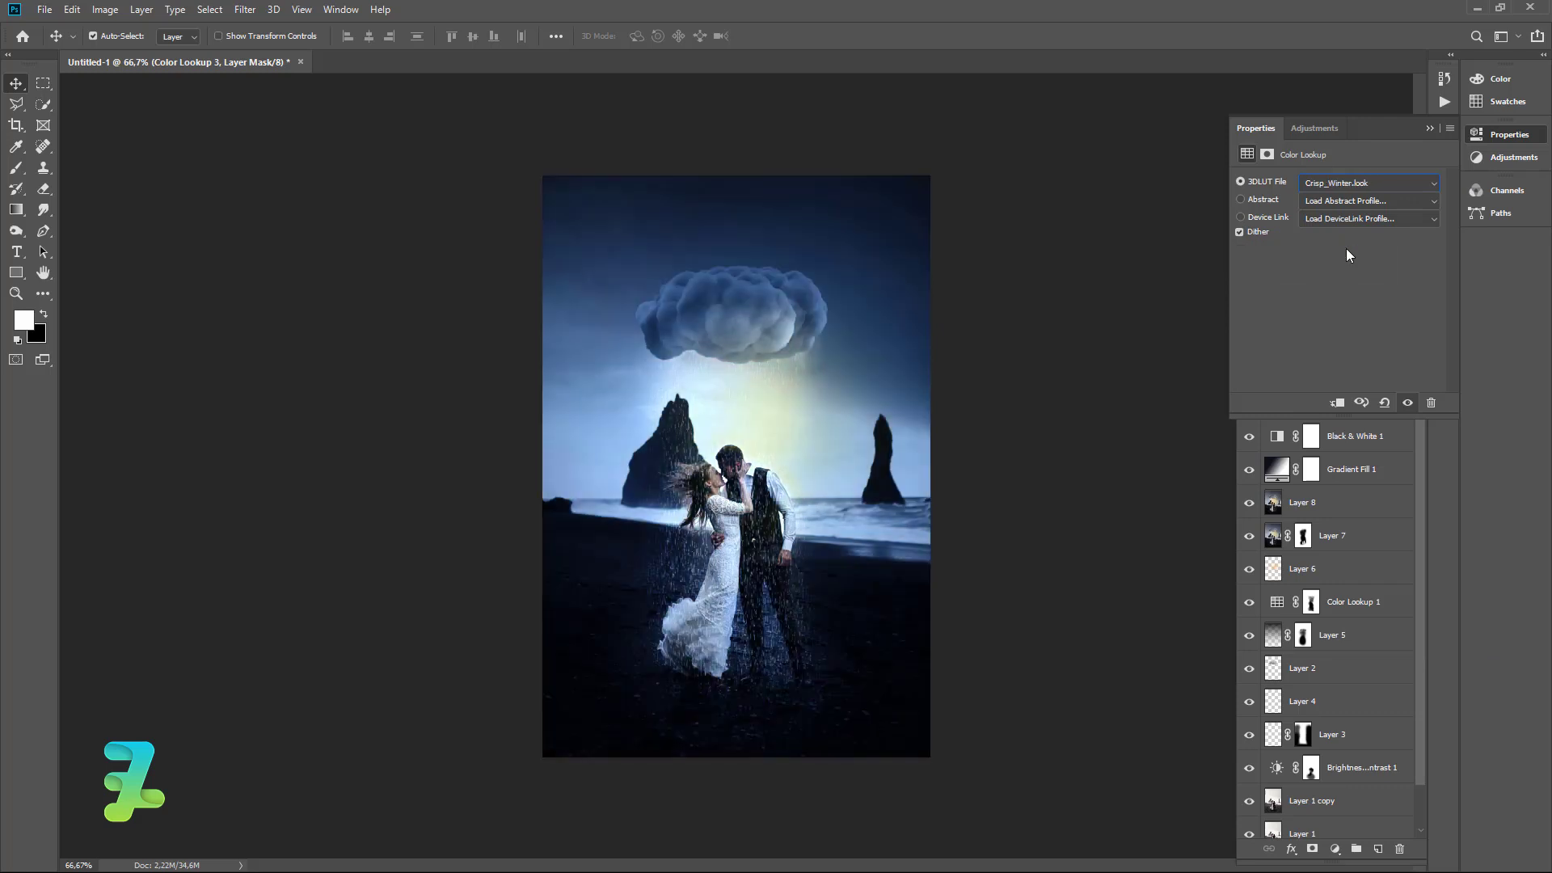
{"action": "key", "text": "Down"}
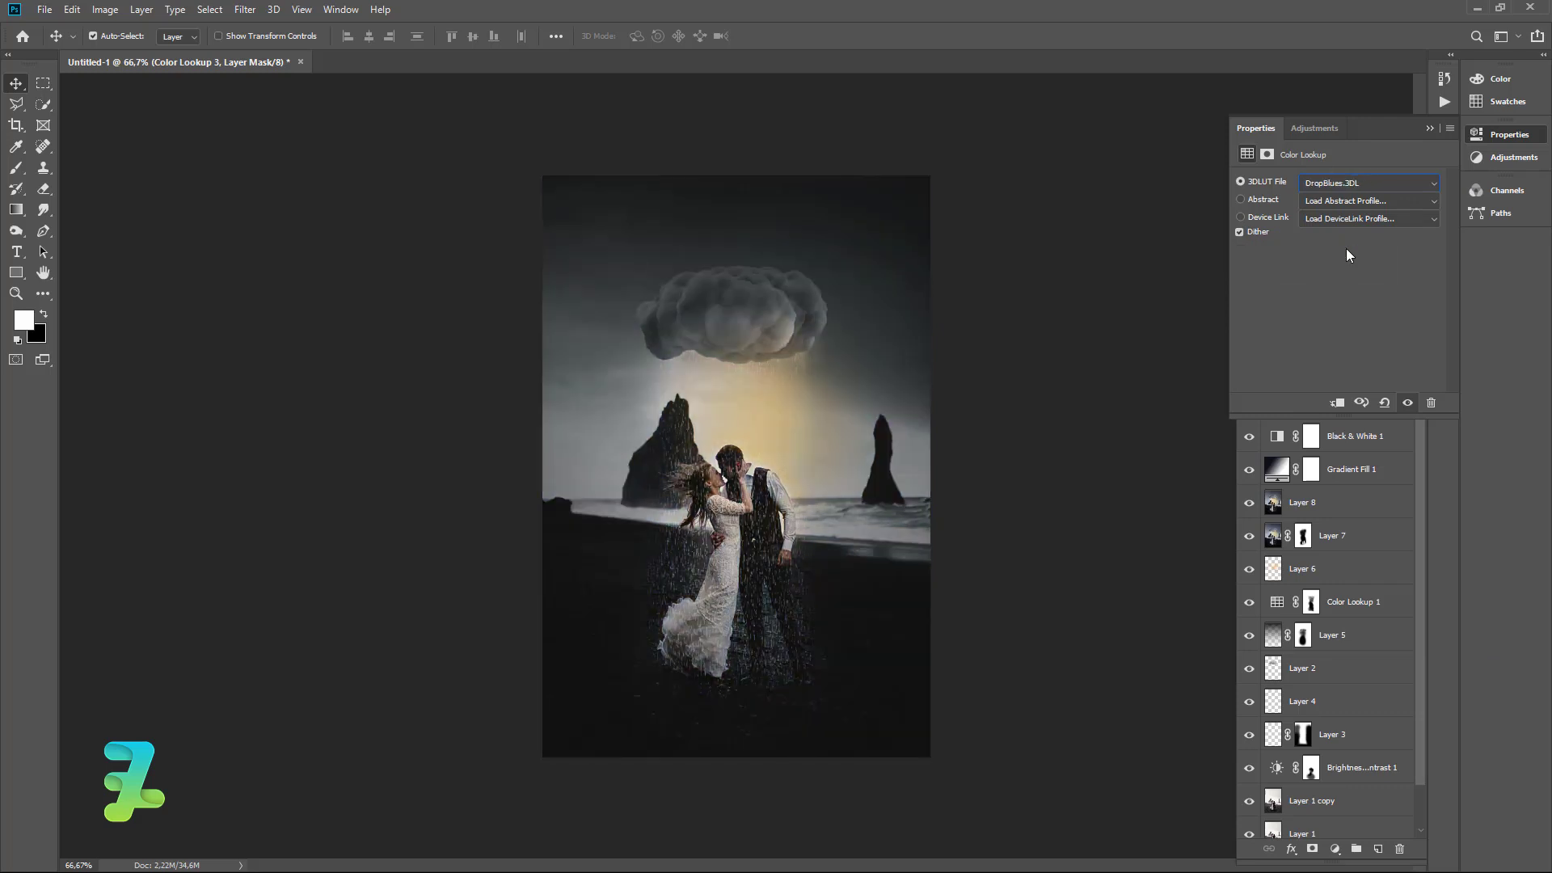
Set the Color Lookup 3 layer's opacity to 29%.
{"action": "left_click", "coordinate": [1429, 128]}
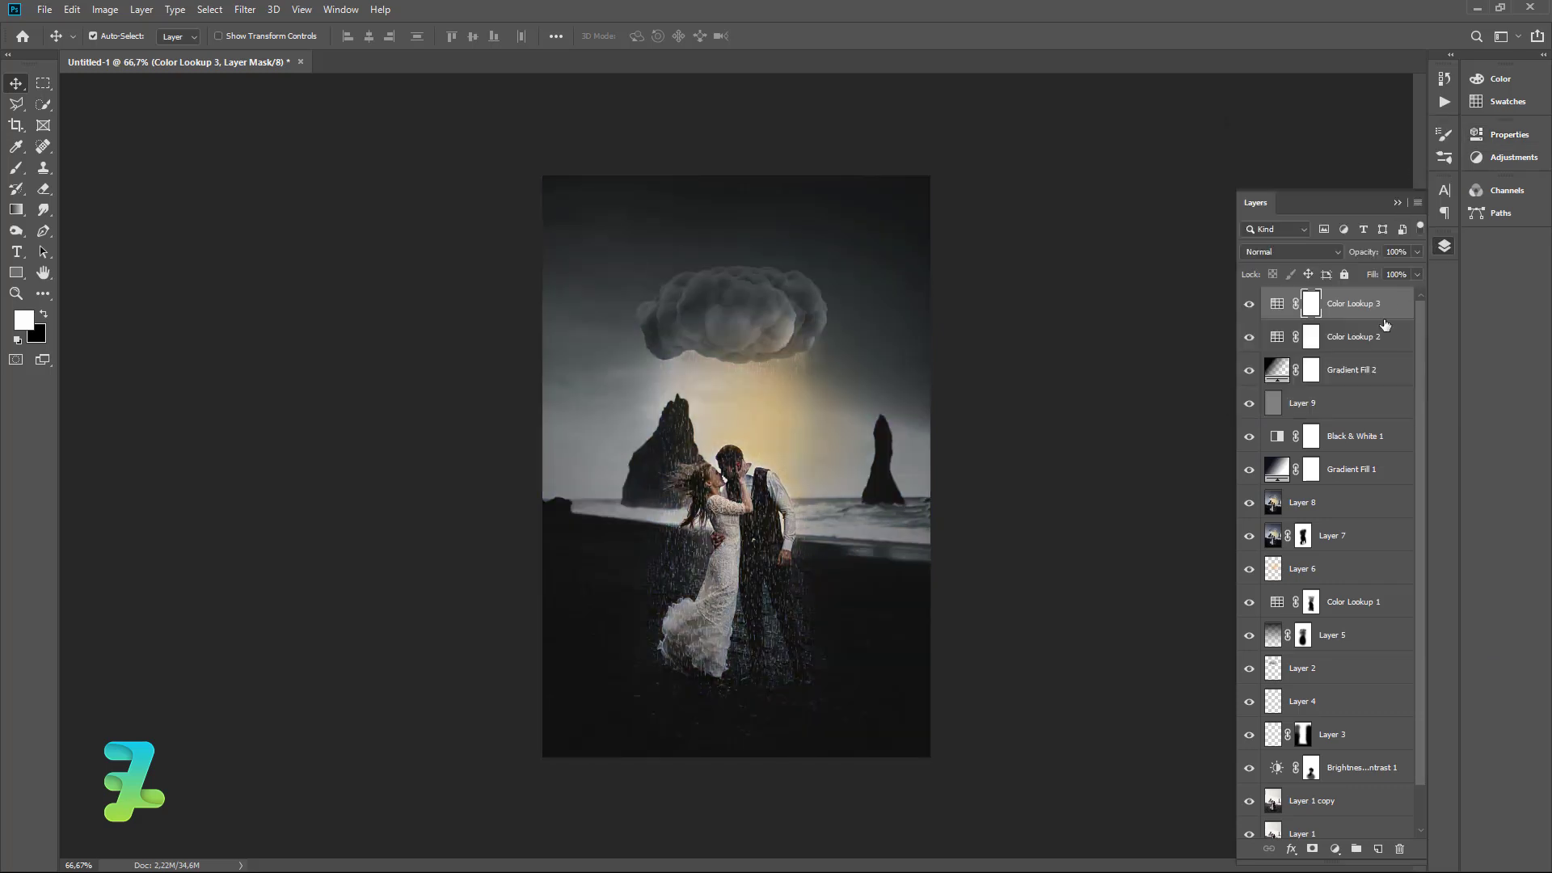
{"action": "left_click", "coordinate": [1415, 252]}
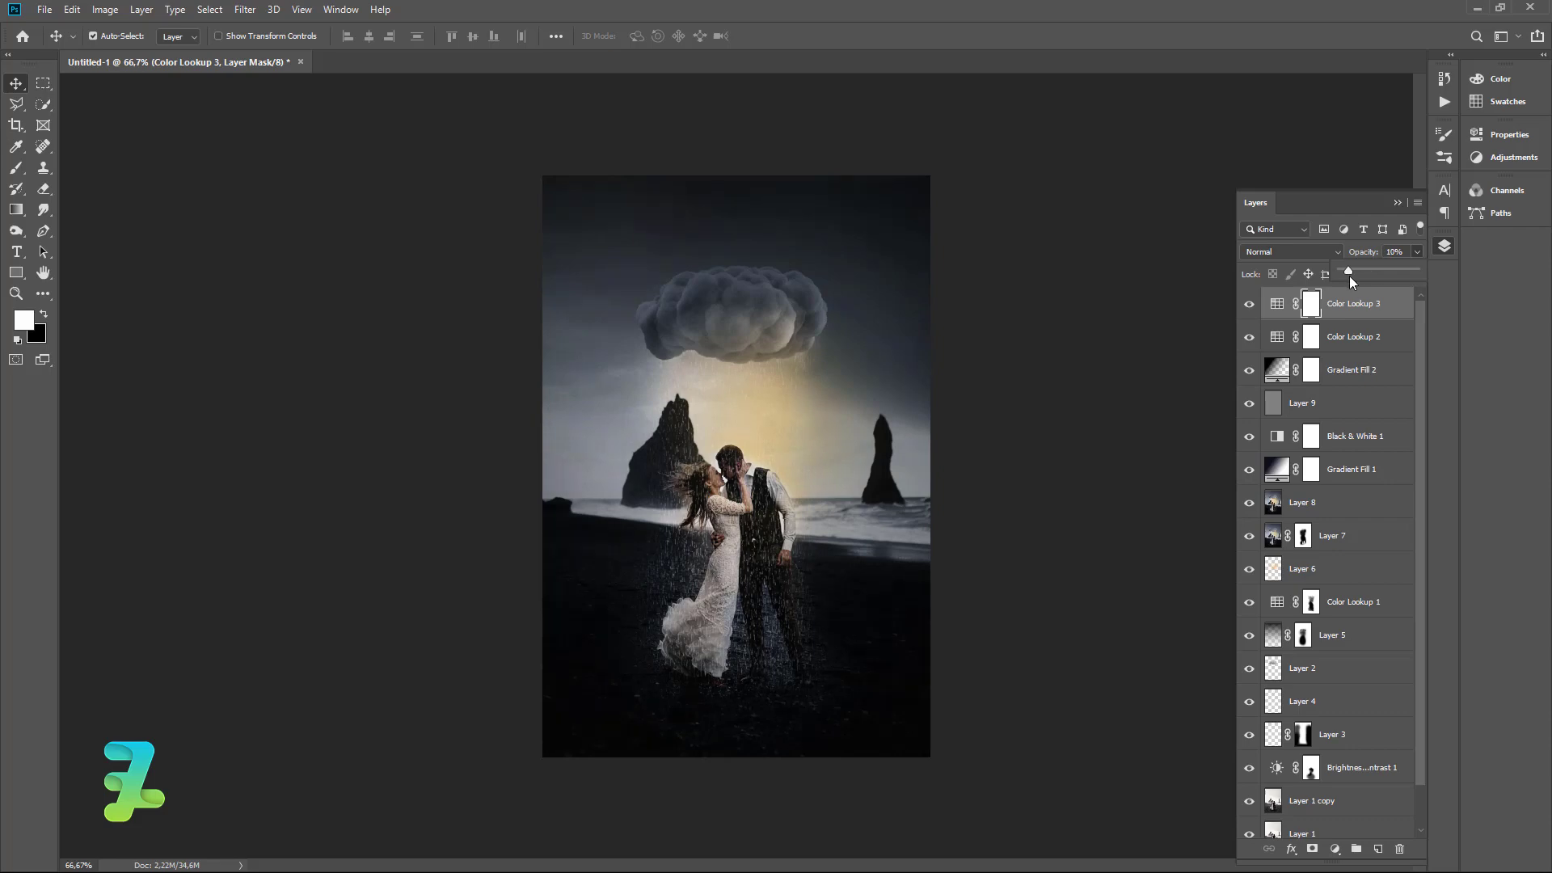
{"action": "left_click_drag", "start_coordinate": [1349, 275], "coordinate": [1362, 273]}
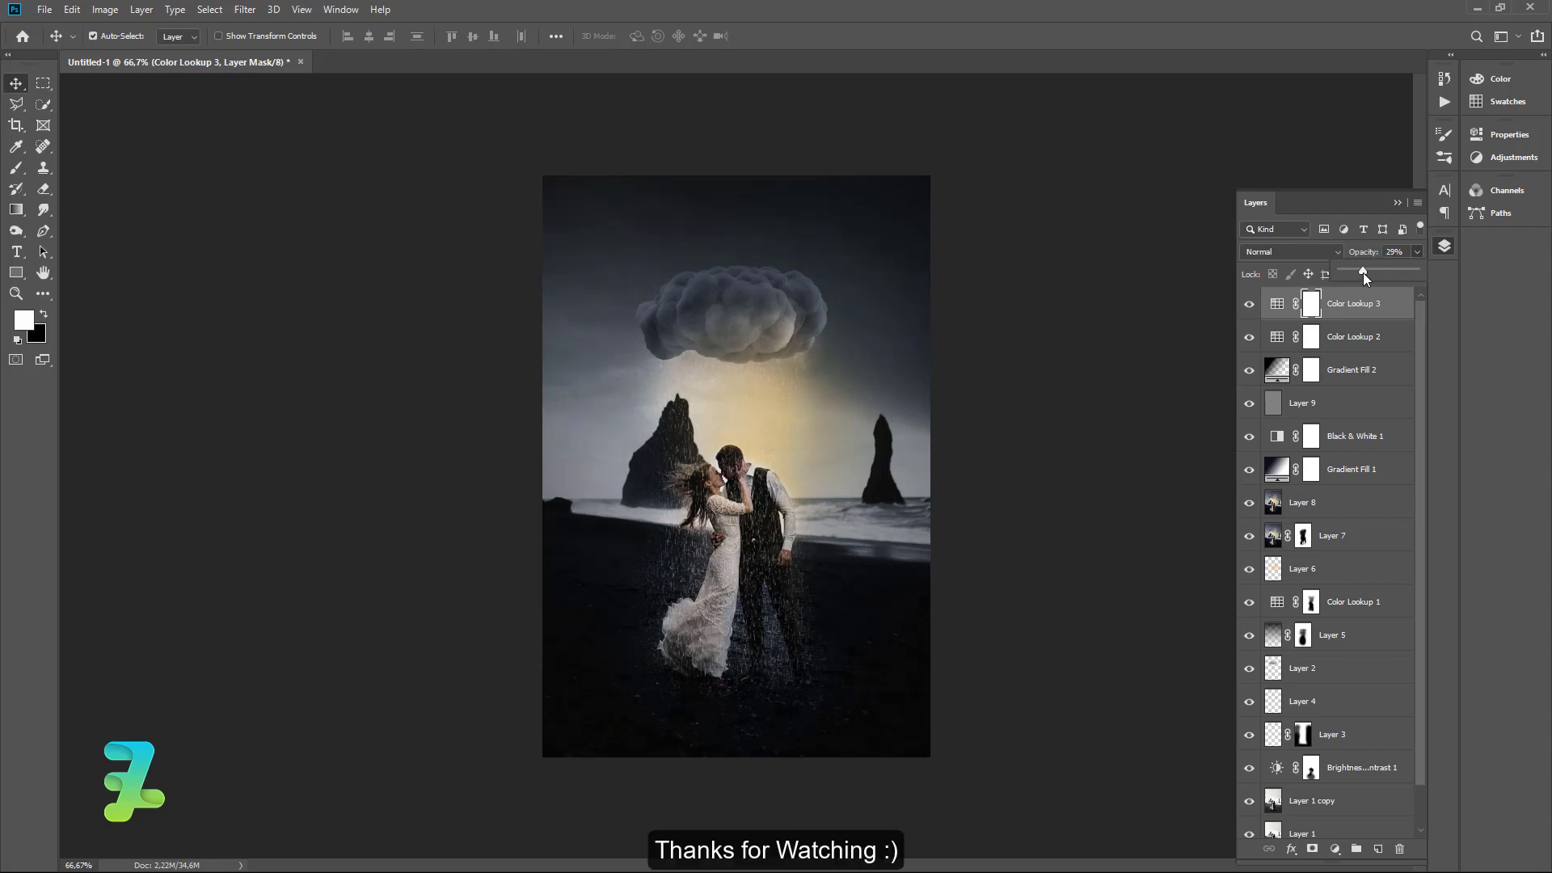
Collapse the Layers panel to show the finished rainy beach composite alone.
{"action": "left_click", "coordinate": [1396, 205]}
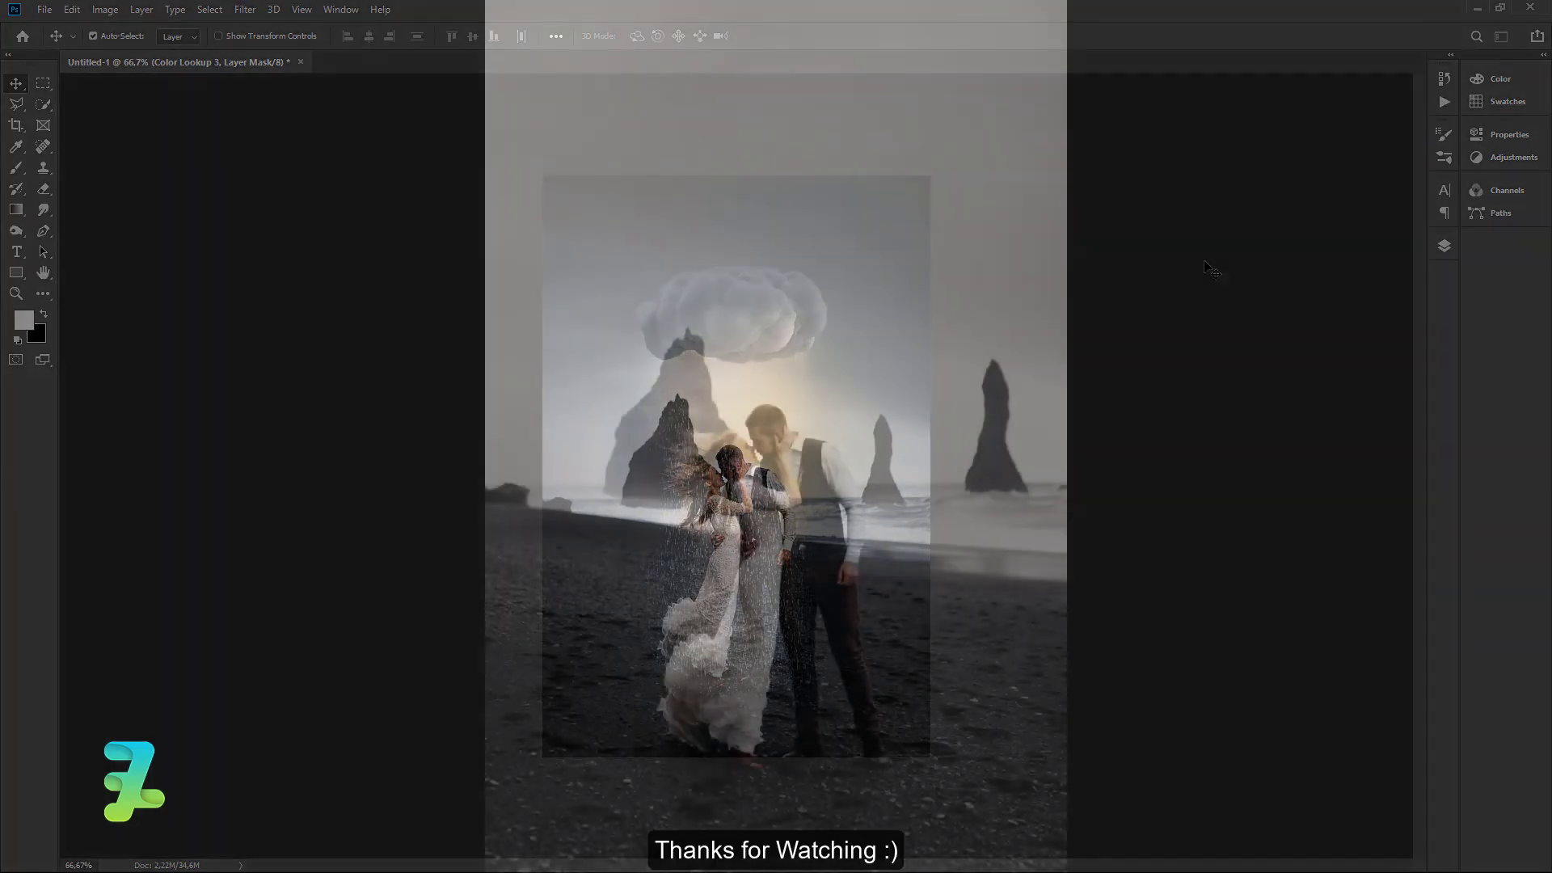